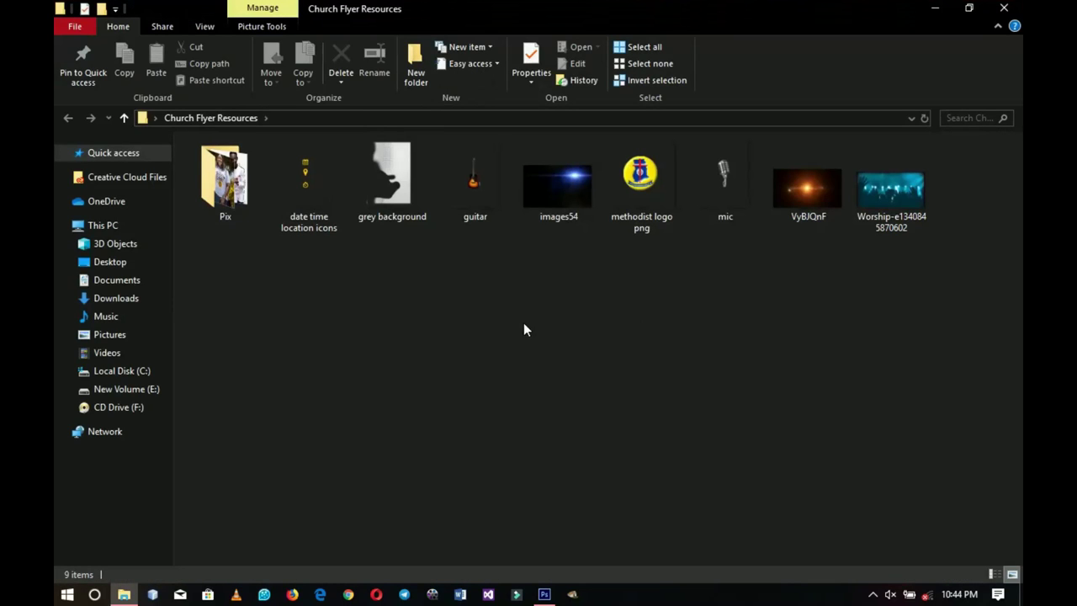
# - Review the files in the Church Flyer Resources folder, then switch to Photoshop
pyautogui.moveTo(965, 323); pyautogui.dragTo(219, 183)
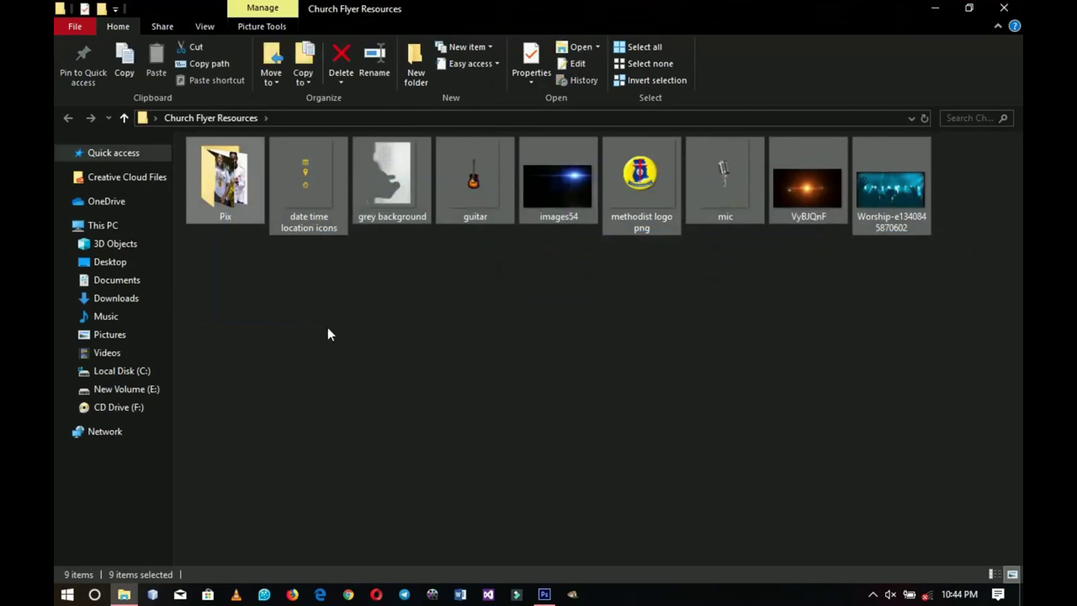
pyautogui.click(487, 349)
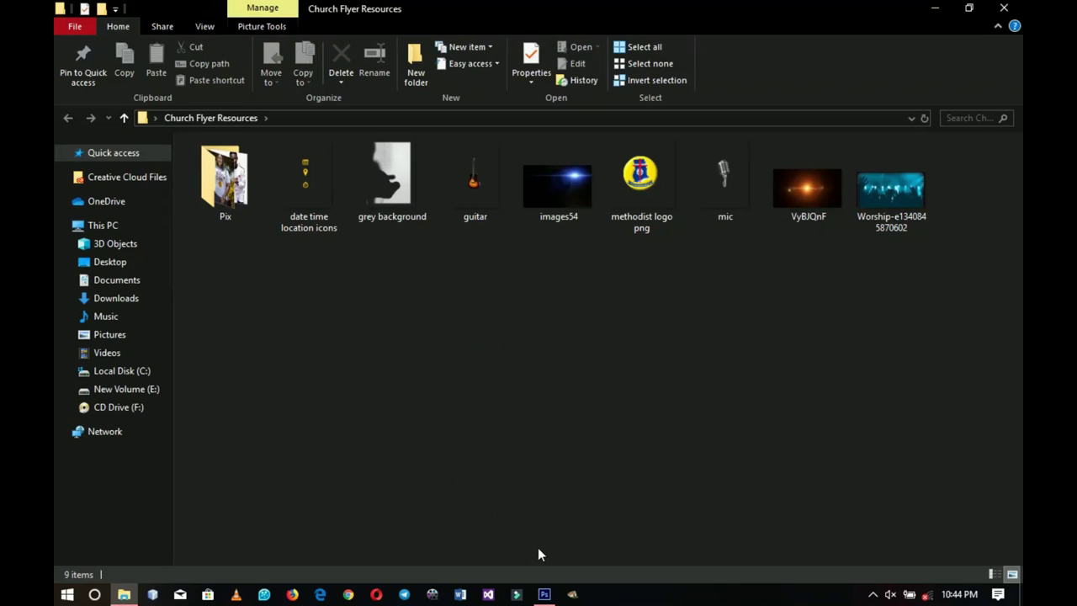
pyautogui.click(545, 594)
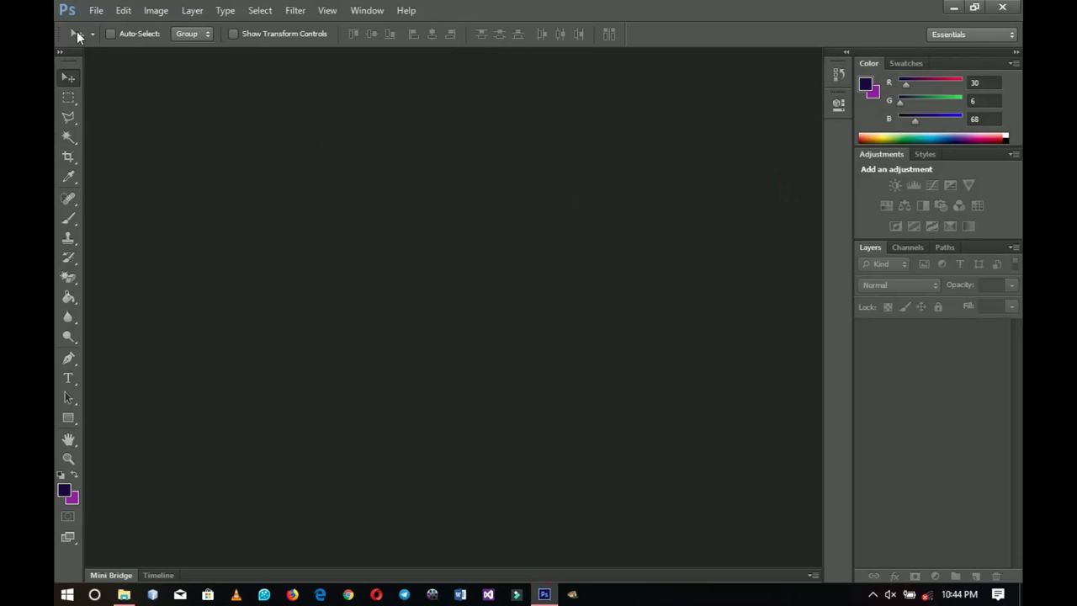
# - Create a new International Paper A3 document, 297 × 420 mm at 300 pixels/inch
pyautogui.click(96, 10)
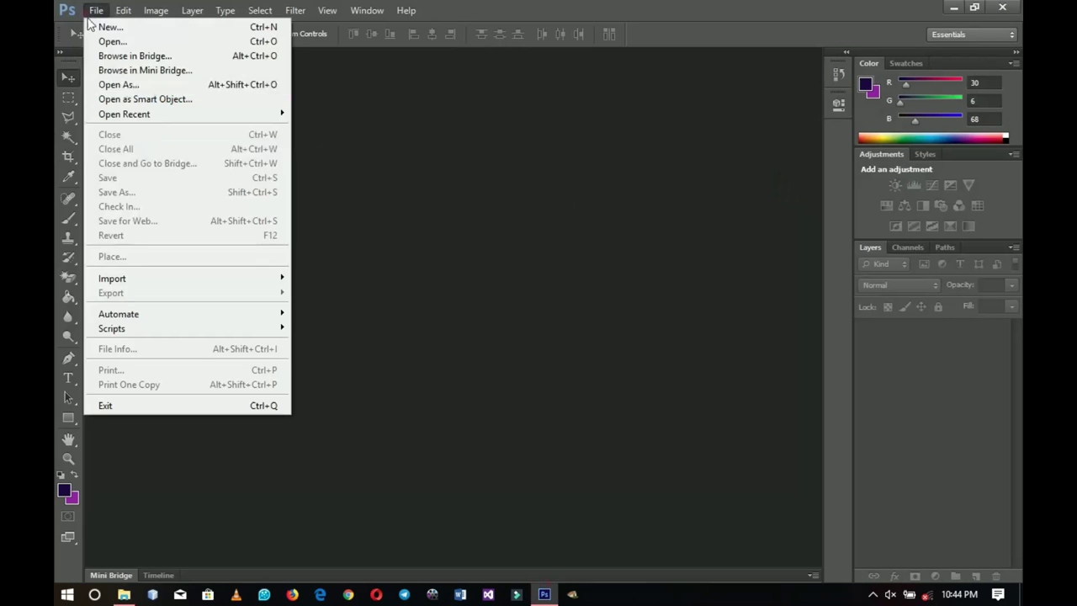
pyautogui.click(185, 27)
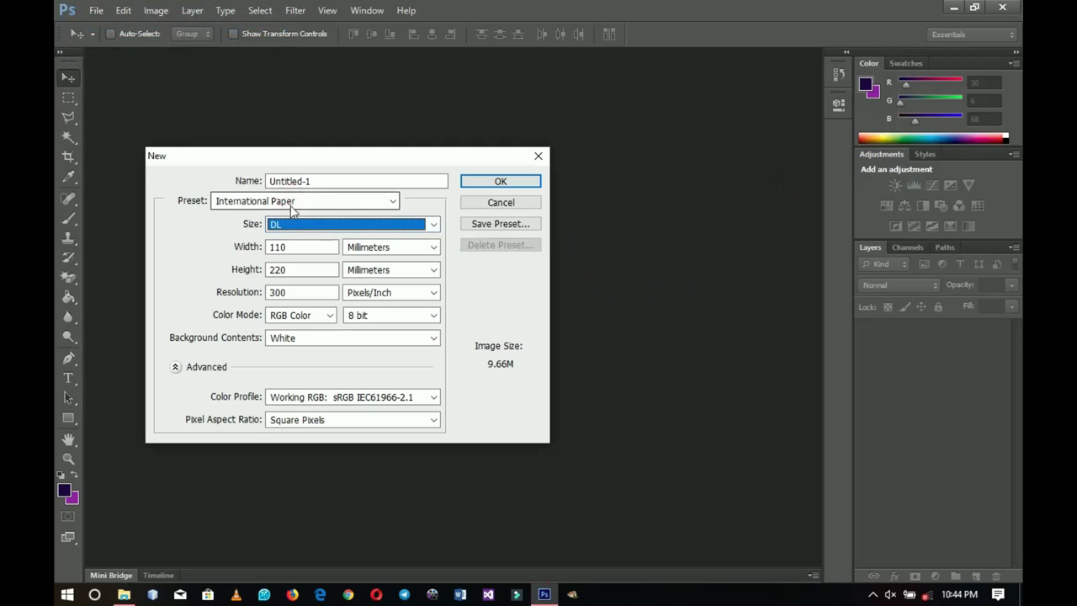
pyautogui.click(295, 224)
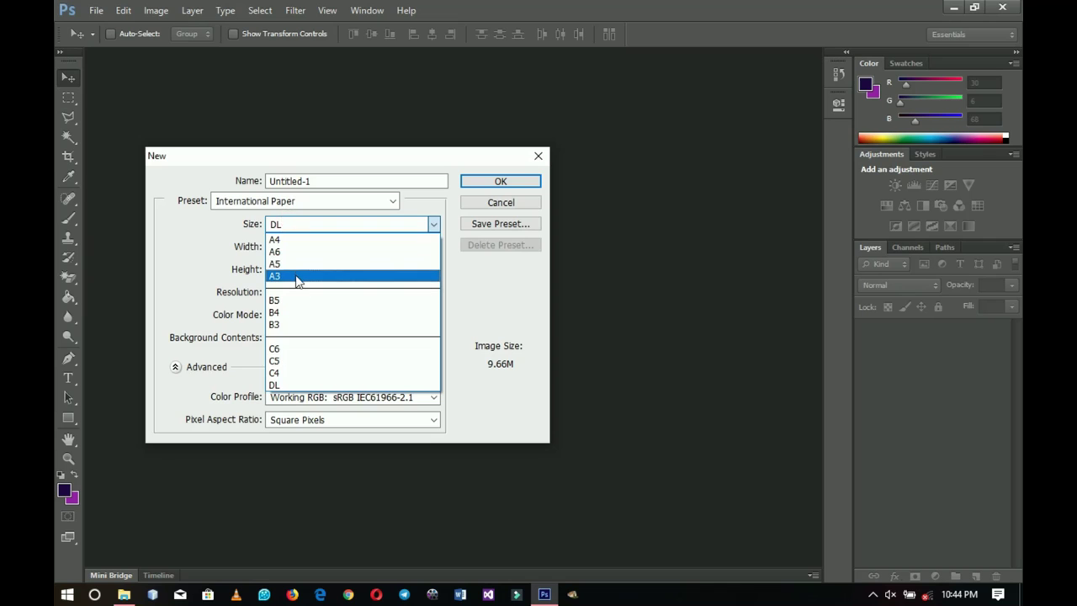
pyautogui.click(296, 277)
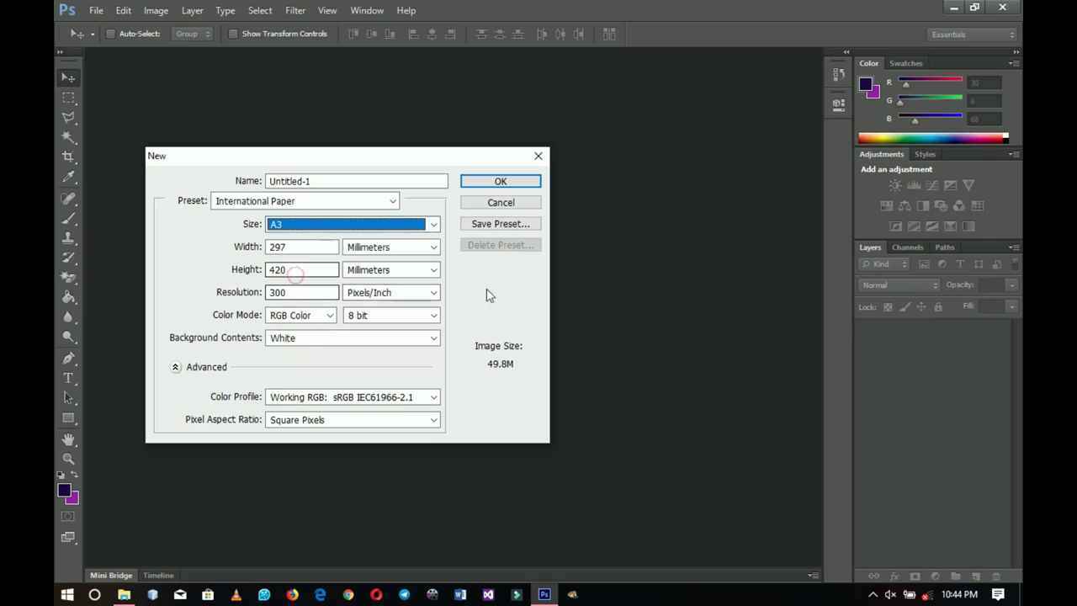
pyautogui.click(496, 183)
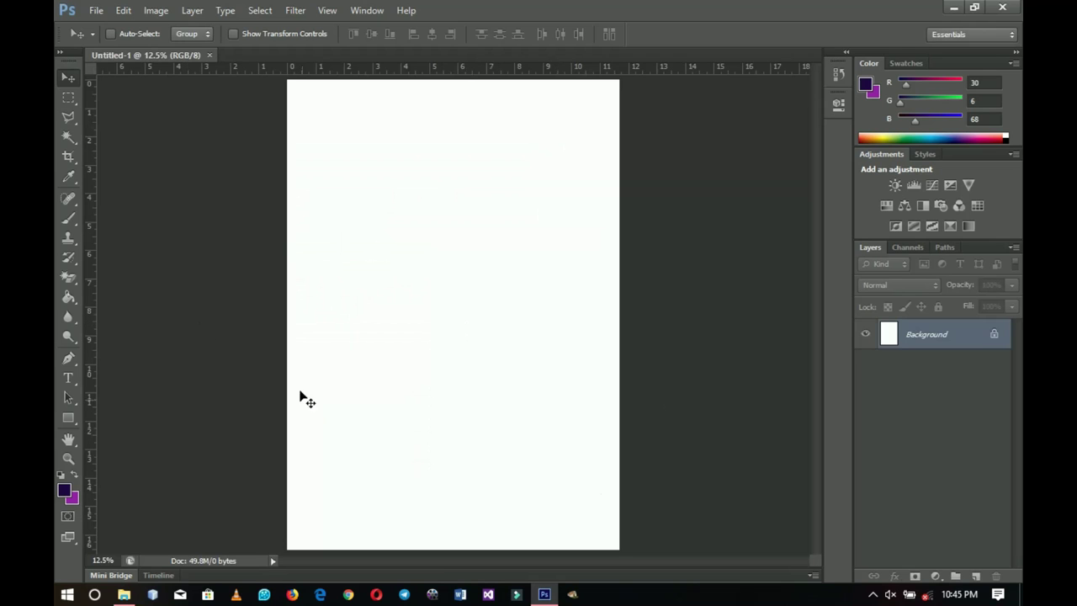
# - Add a Solid Color fill layer in dark purple #1e0644
pyautogui.click(935, 576)
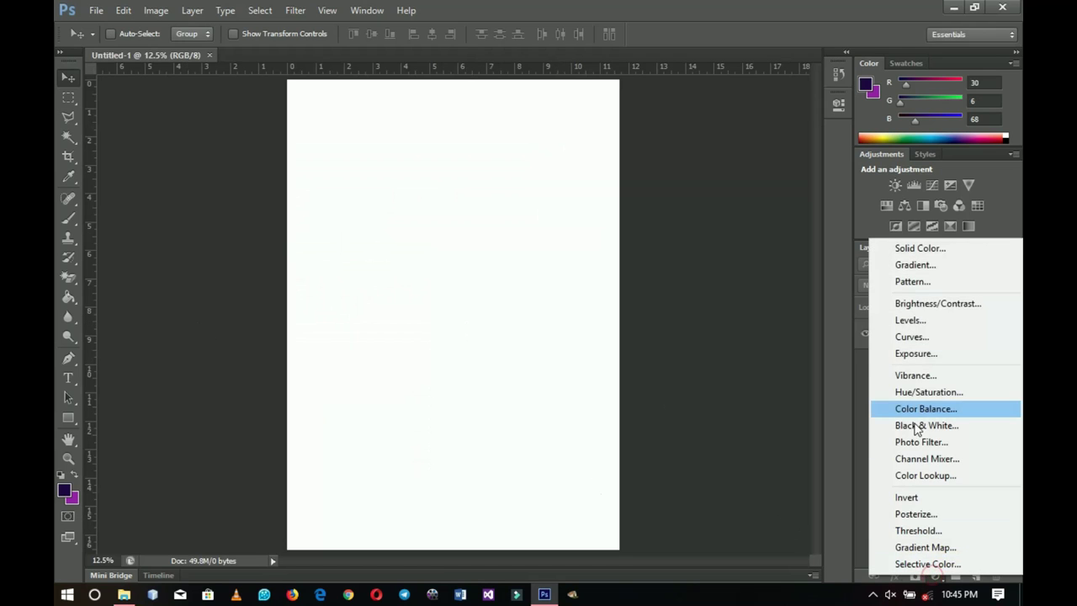
pyautogui.click(922, 248)
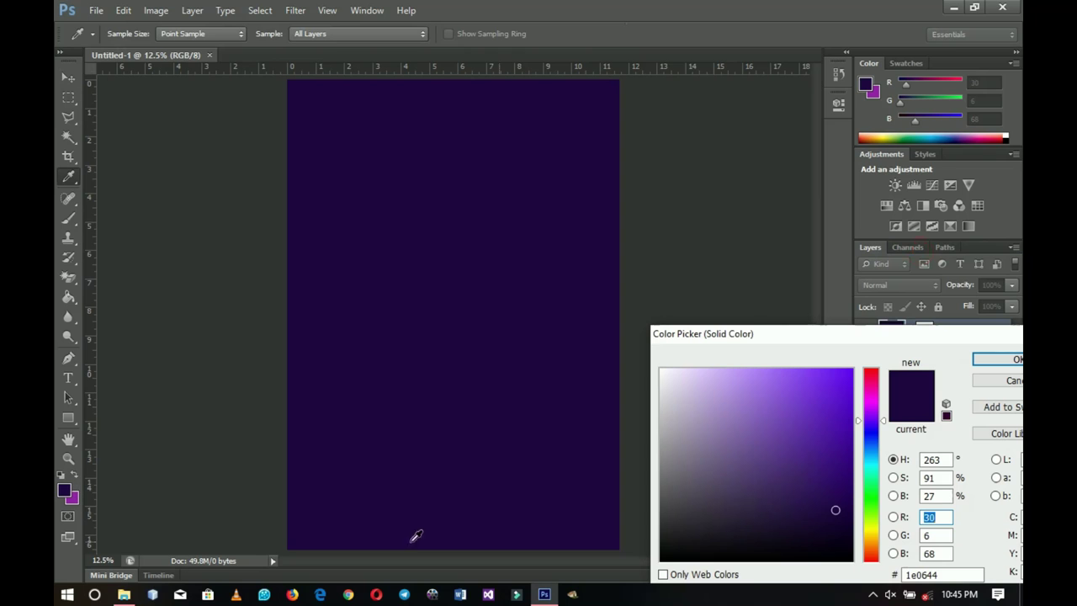
pyautogui.doubleClick(934, 574)
pyautogui.moveTo(779, 334); pyautogui.dragTo(721, 187)
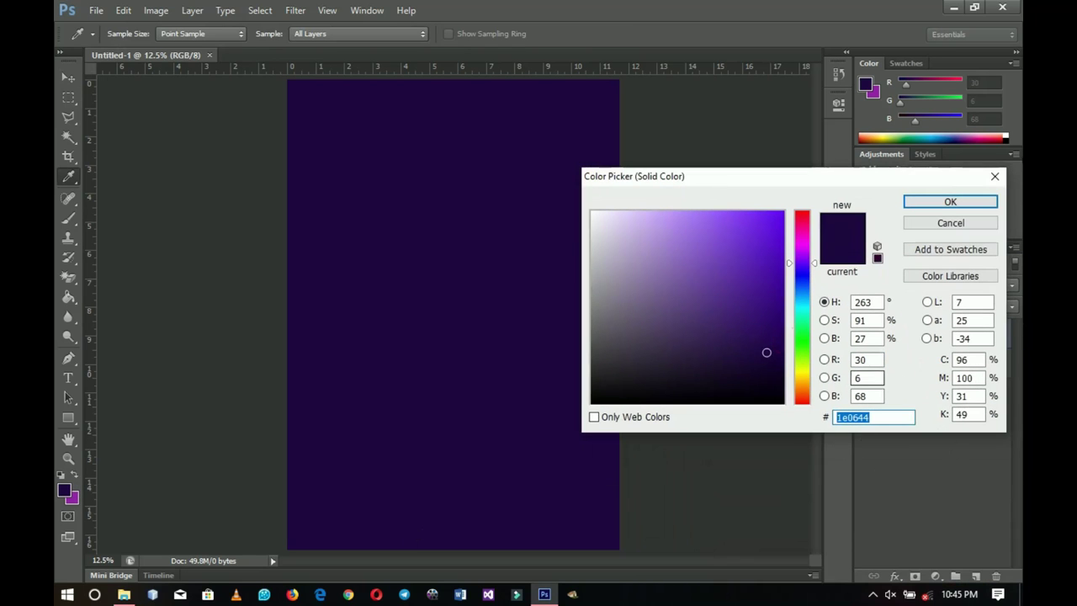
pyautogui.click(962, 205)
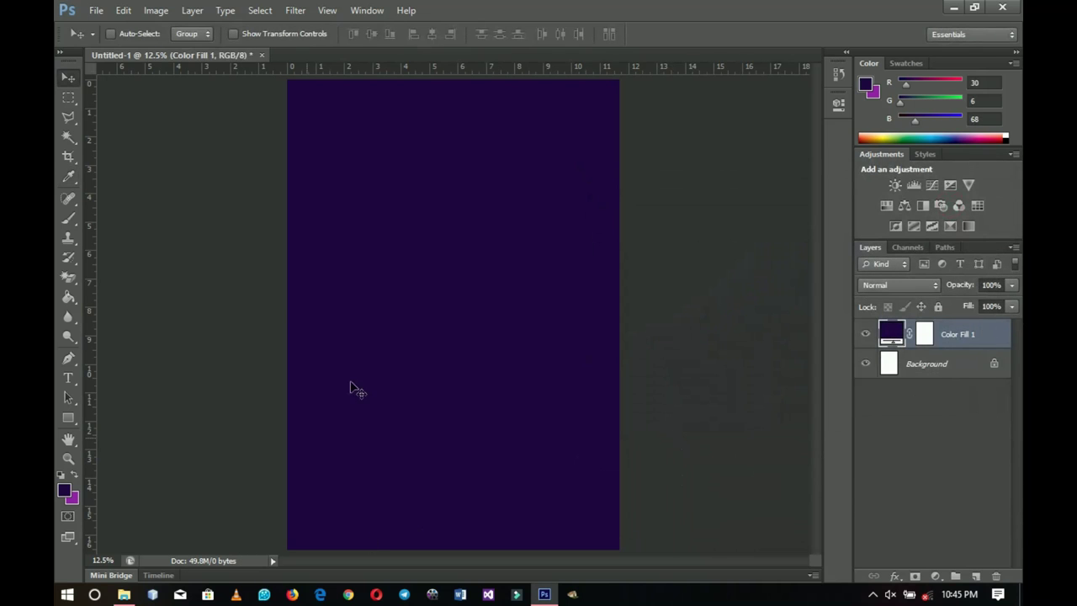
# - Zoom out to see the whole page and swap the foreground and background colours
pyautogui.press('z')
pyautogui.keyDown('alt'); pyautogui.click(426, 367); pyautogui.keyUp('alt')
pyautogui.press('v')
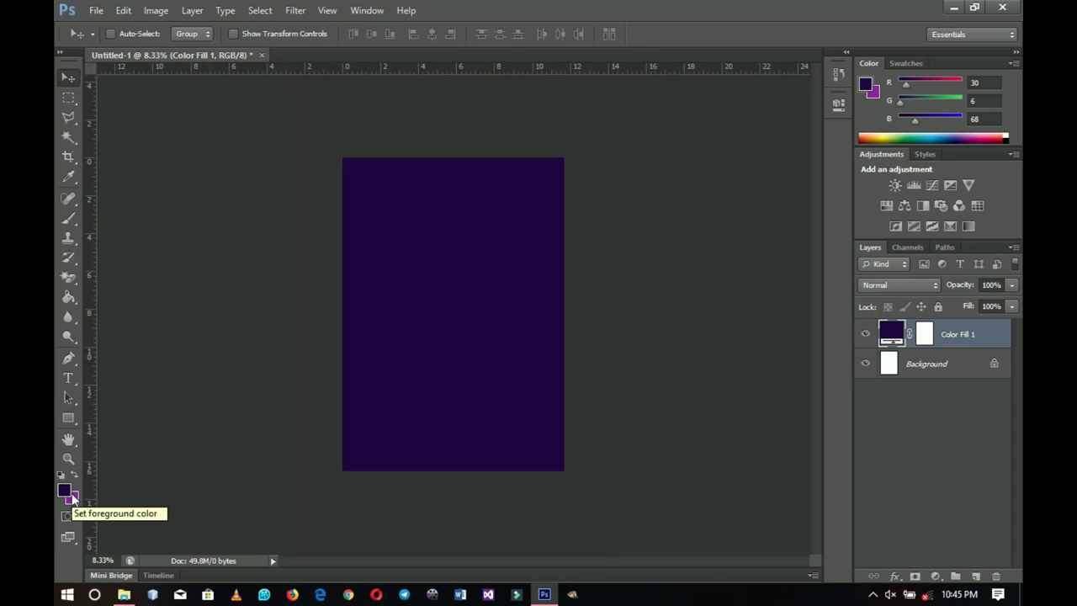
pyautogui.press('x')
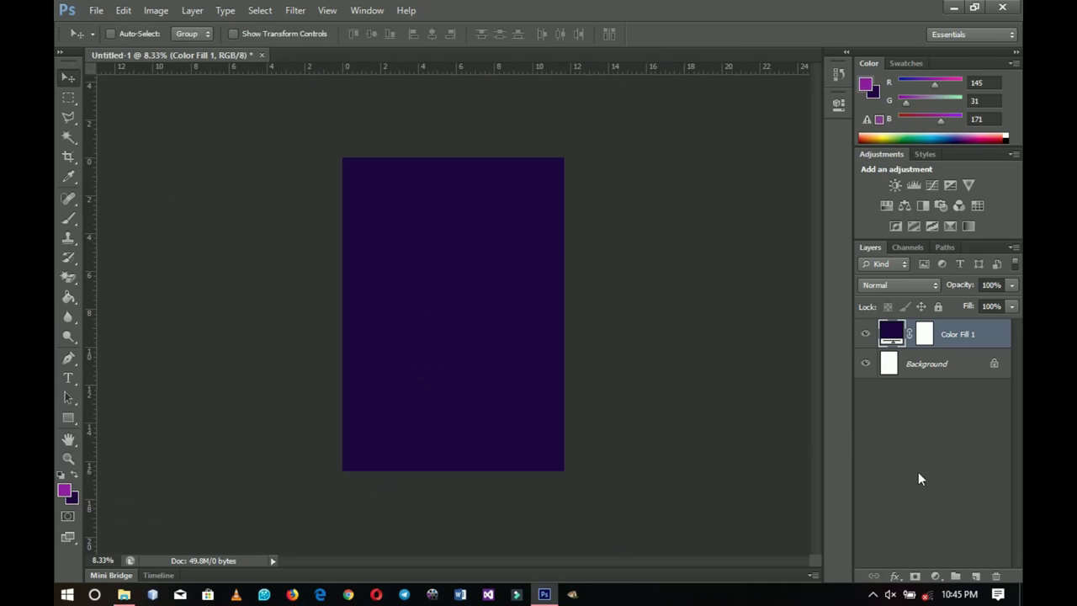
# - Draw a bright purple rectangle over the top half, nudge it up, and rasterize it
pyautogui.click(69, 418)
pyautogui.click(95, 417)
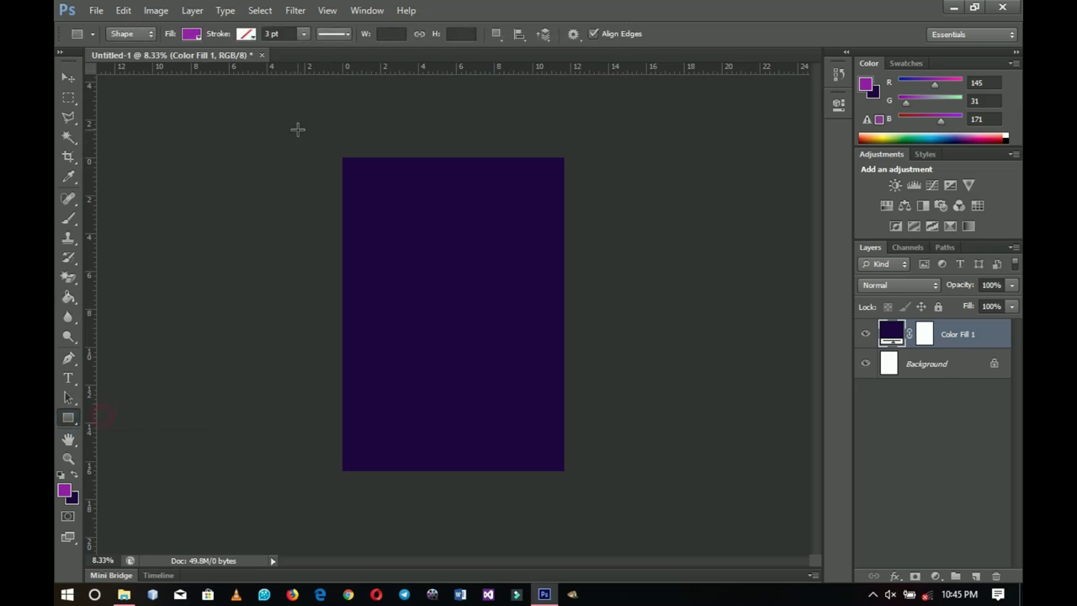
pyautogui.moveTo(339, 140); pyautogui.dragTo(574, 350)
pyautogui.press('v')
pyautogui.moveTo(464, 252); pyautogui.dragTo(457, 254)
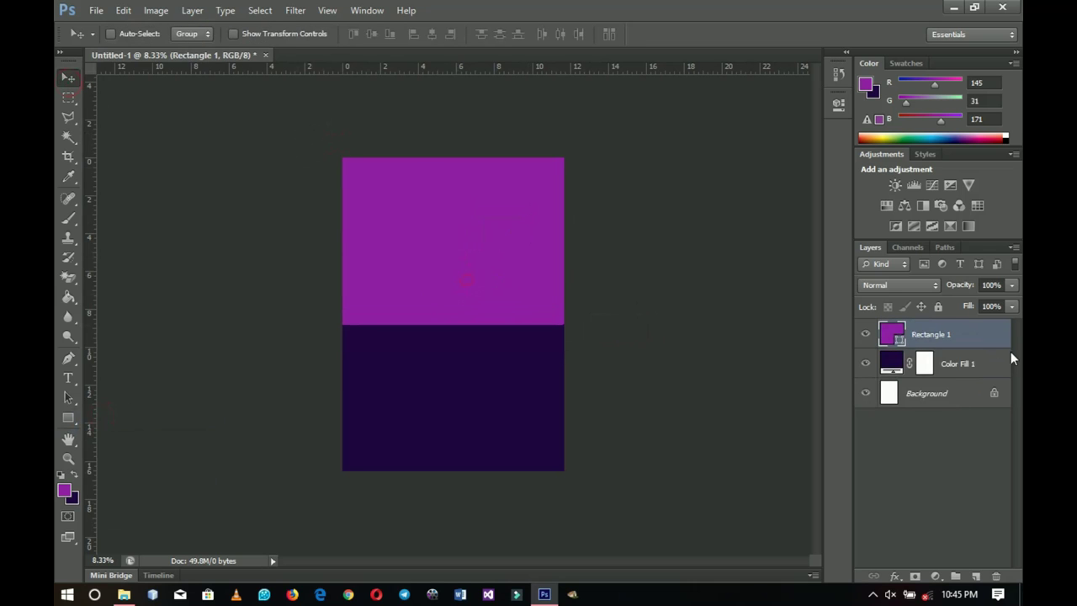
pyautogui.rightClick(918, 337)
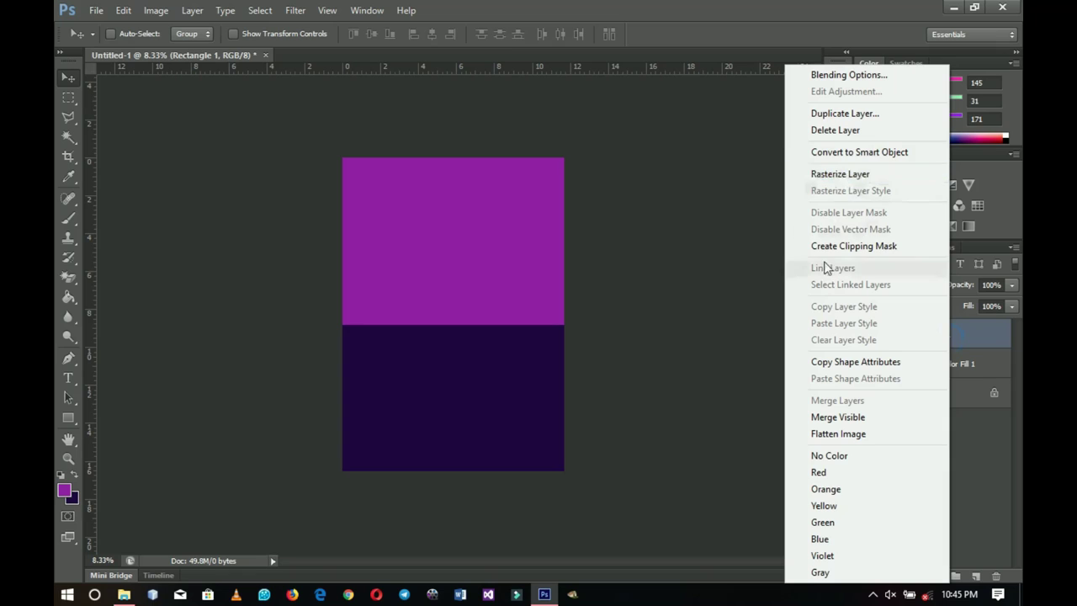
pyautogui.click(838, 174)
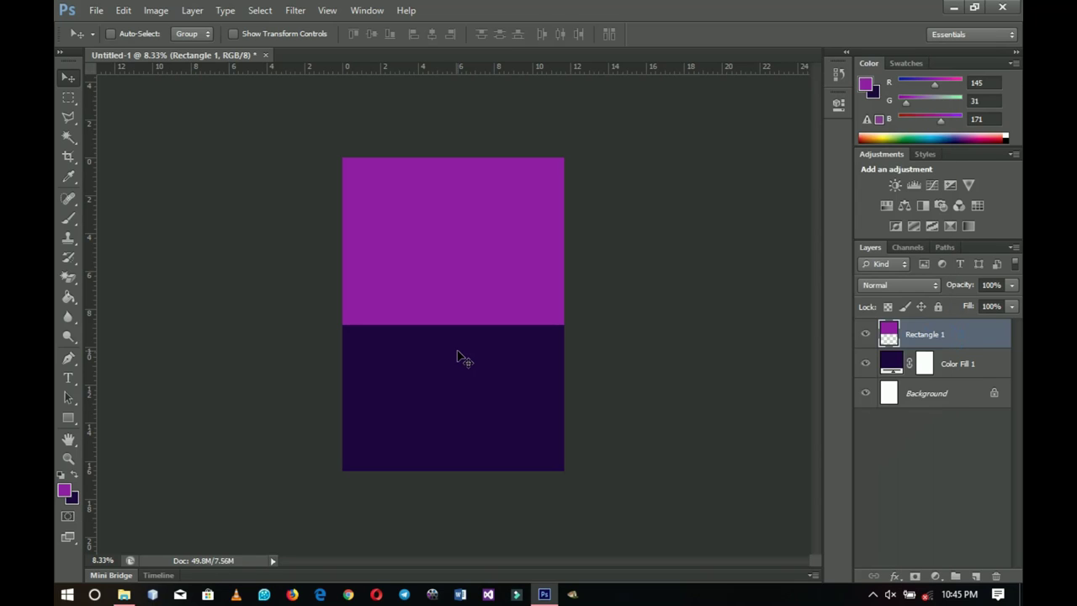
# - Set up the Eraser Tool with 0% hardness and a size of about 1985 px
pyautogui.press('e')
pyautogui.click(68, 77)
pyautogui.moveTo(66, 281)
pyautogui.mouseDown()
pyautogui.moveTo(110, 288)
pyautogui.moveTo(142, 276)
pyautogui.mouseUp()
pyautogui.rightClick(365, 305)
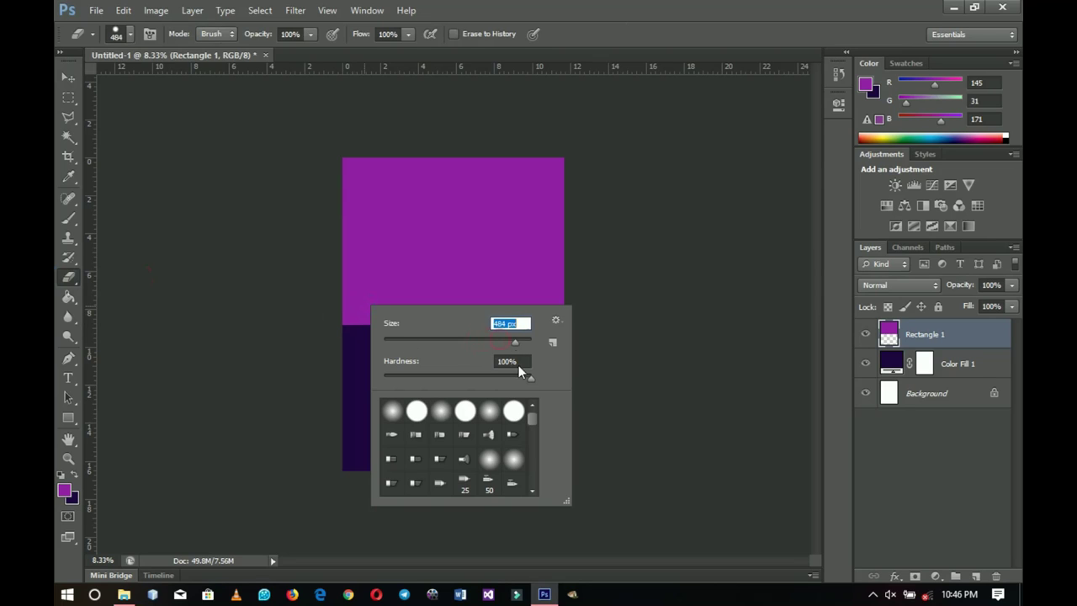
pyautogui.press('Tab')
pyautogui.write('0')
pyautogui.press('Return')
pyautogui.moveTo(522, 347); pyautogui.dragTo(527, 347)
# - Erase along the rectangle's bottom edge so it fades into the dark purple
pyautogui.click(326, 376)
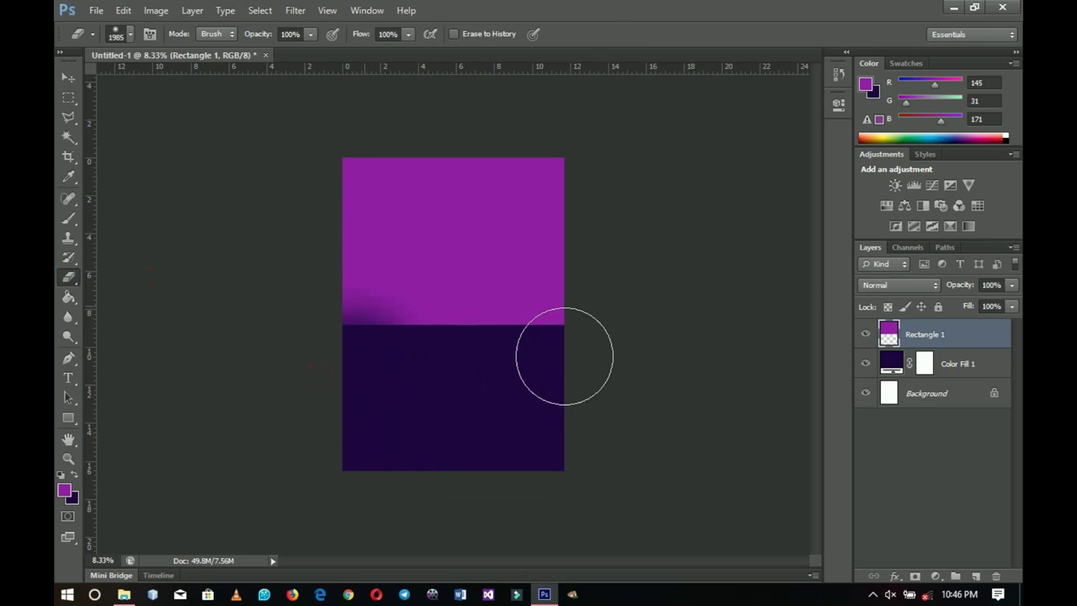
pyautogui.click(564, 356)
pyautogui.moveTo(568, 354)
pyautogui.mouseDown()
pyautogui.moveTo(440, 356)
pyautogui.moveTo(497, 368)
pyautogui.mouseUp()
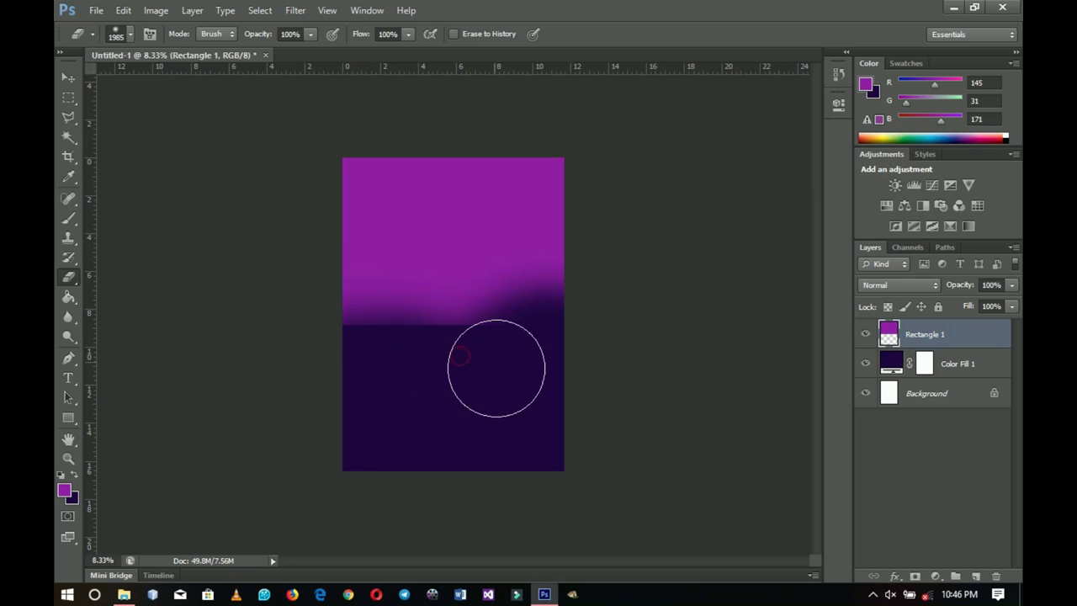
pyautogui.click(473, 356)
pyautogui.moveTo(307, 328)
pyautogui.mouseDown()
pyautogui.moveTo(425, 363)
pyautogui.moveTo(339, 351)
pyautogui.mouseUp()
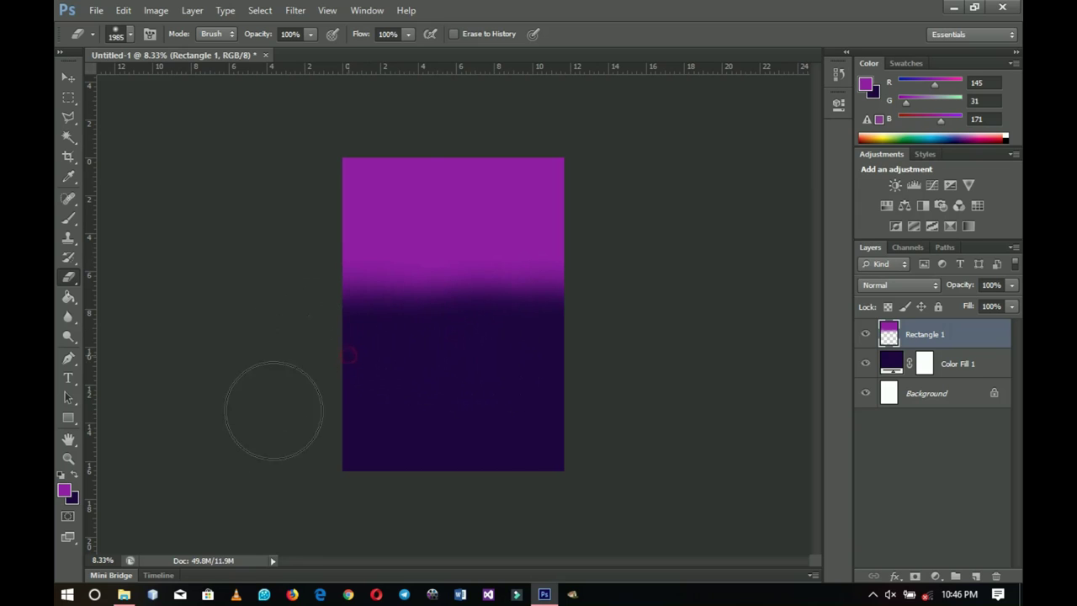
pyautogui.click(67, 77)
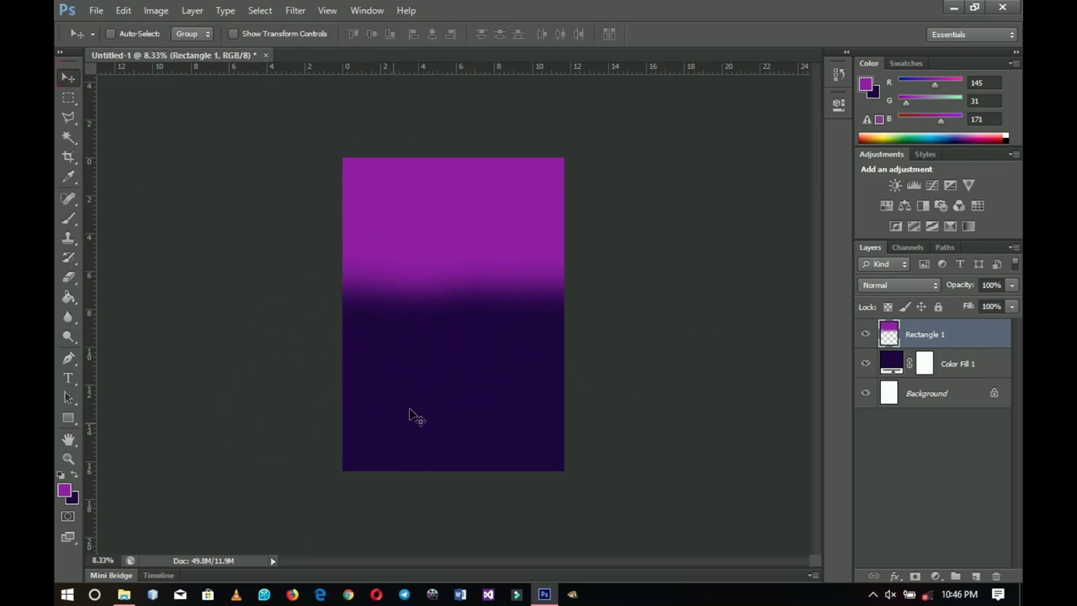
# - Place the grey background image from File Explorer, enlarging and positioning it on the page
pyautogui.click(124, 594)
pyautogui.moveTo(401, 201); pyautogui.dragTo(493, 401)
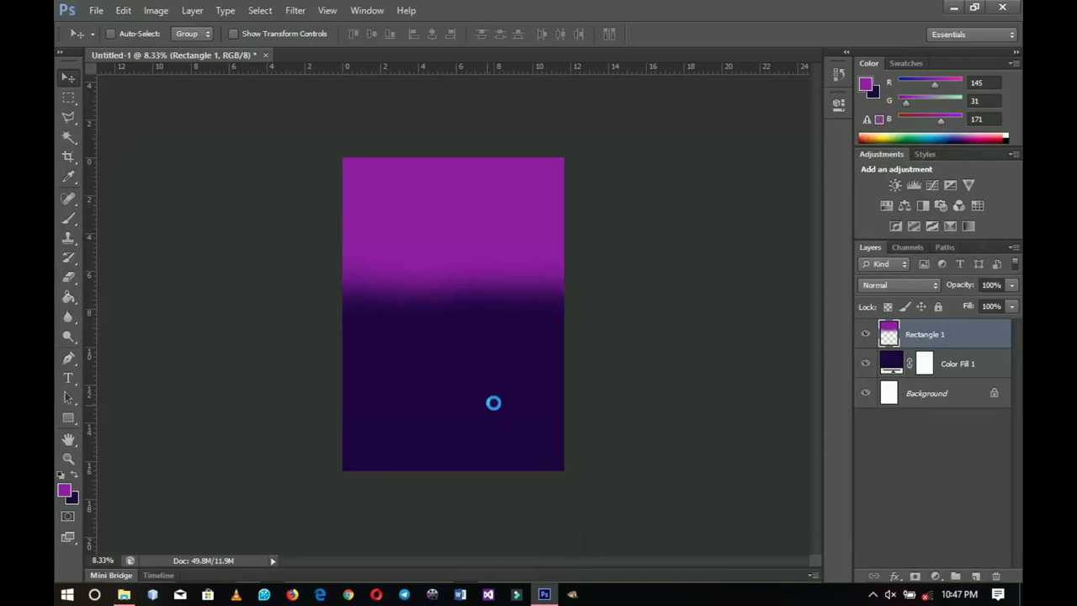
pyautogui.moveTo(531, 204); pyautogui.dragTo(619, 137)
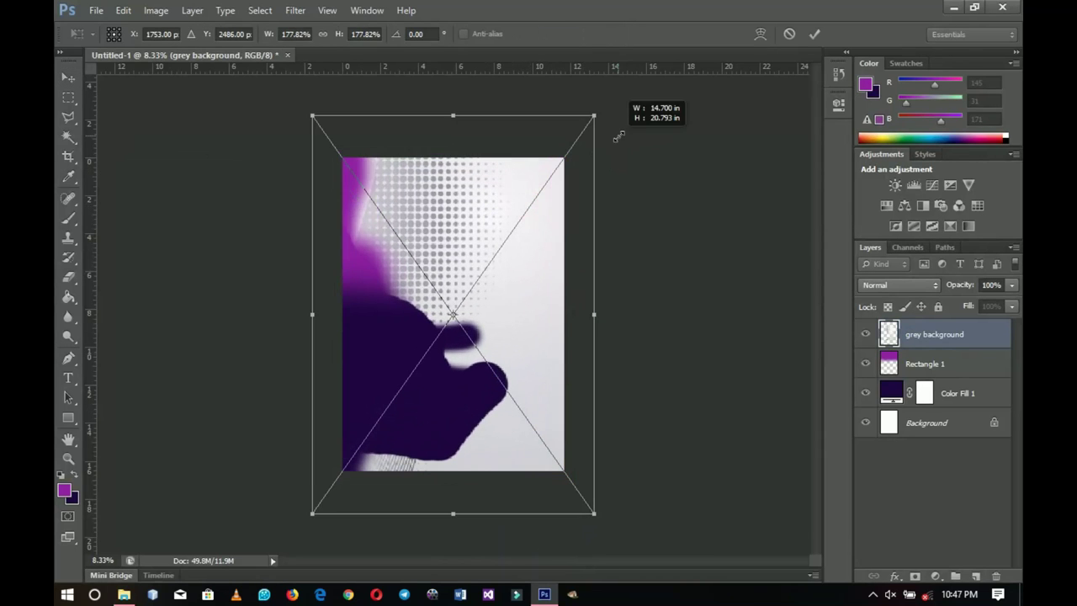
pyautogui.moveTo(536, 277); pyautogui.dragTo(568, 403)
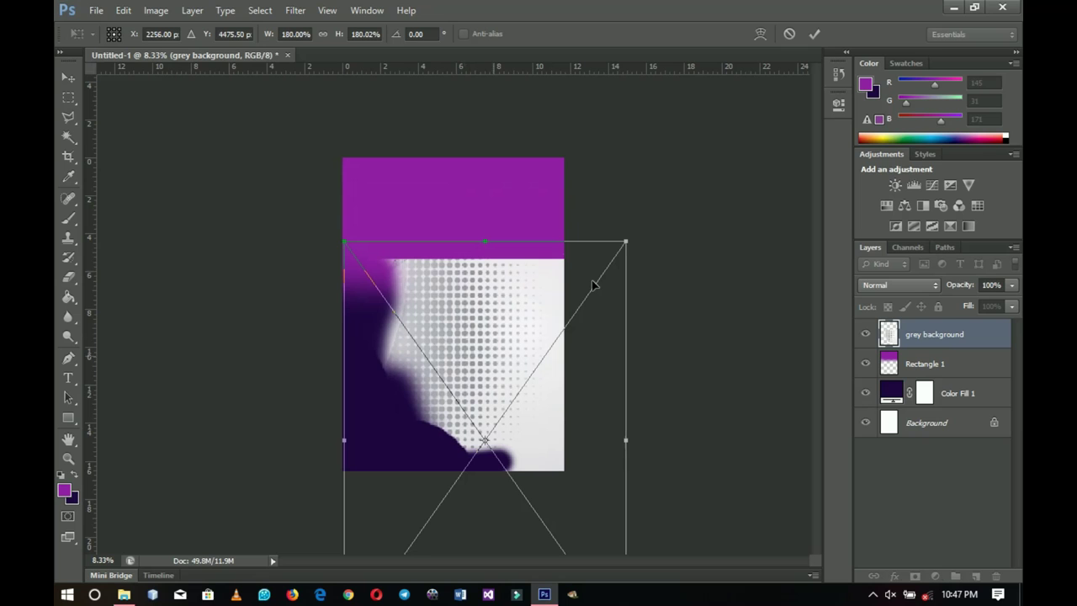
pyautogui.moveTo(625, 242); pyautogui.dragTo(713, 119)
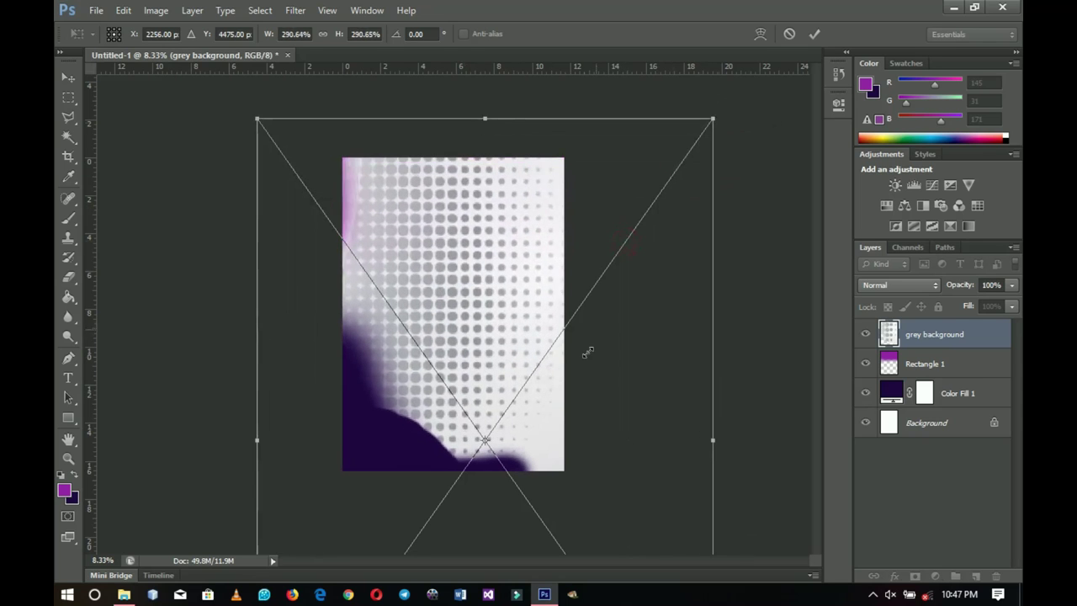
pyautogui.press('Return')
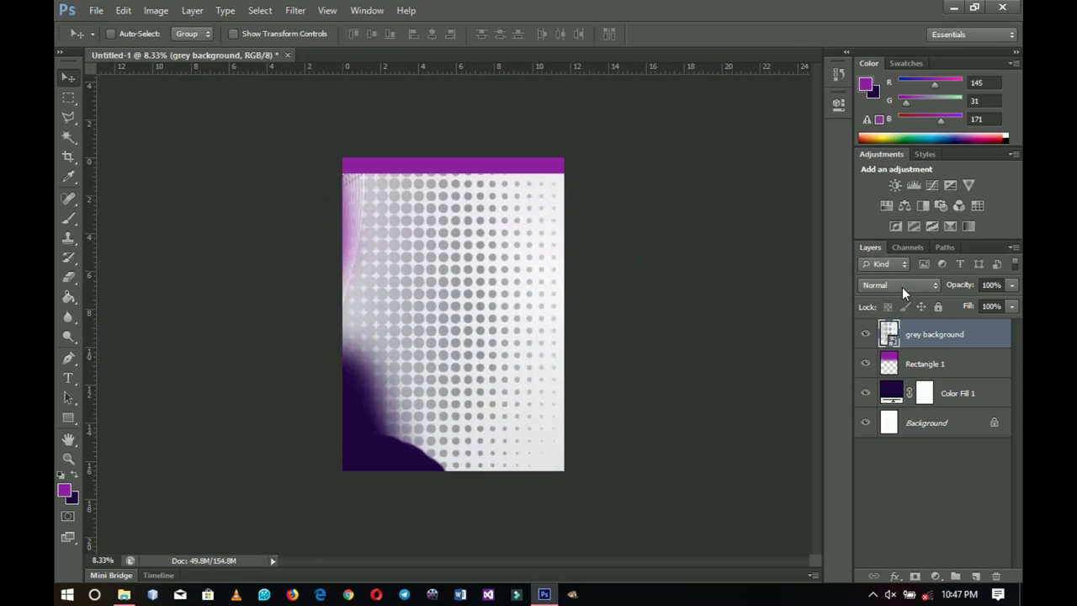
# - Set the grey texture layer to Soft Light, rasterize it, and lower opacity to 19%
pyautogui.click(898, 285)
pyautogui.click(890, 208)
pyautogui.rightClick(930, 333)
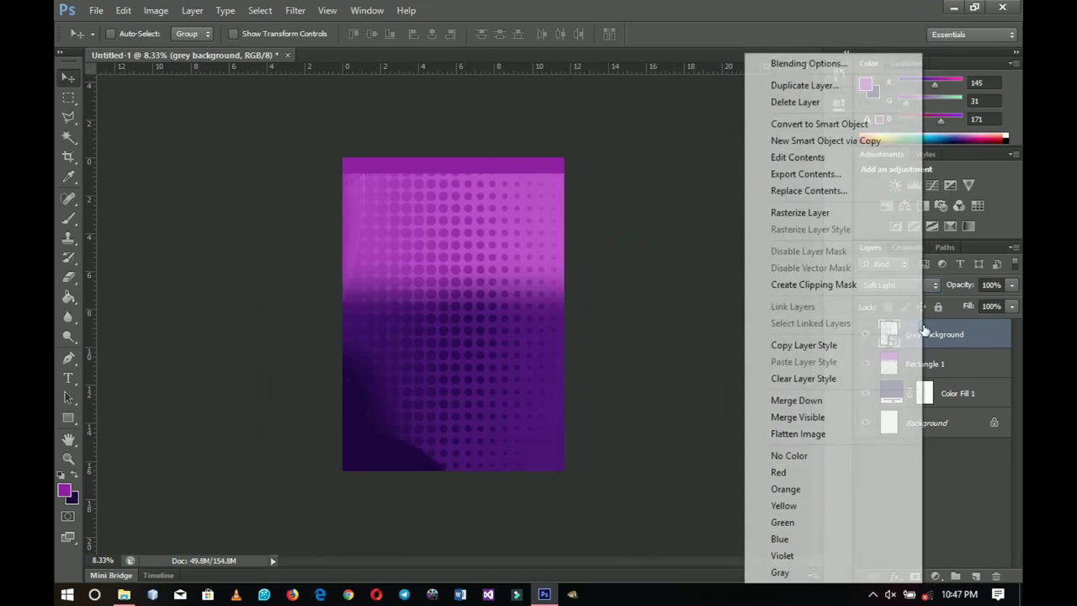
pyautogui.click(821, 213)
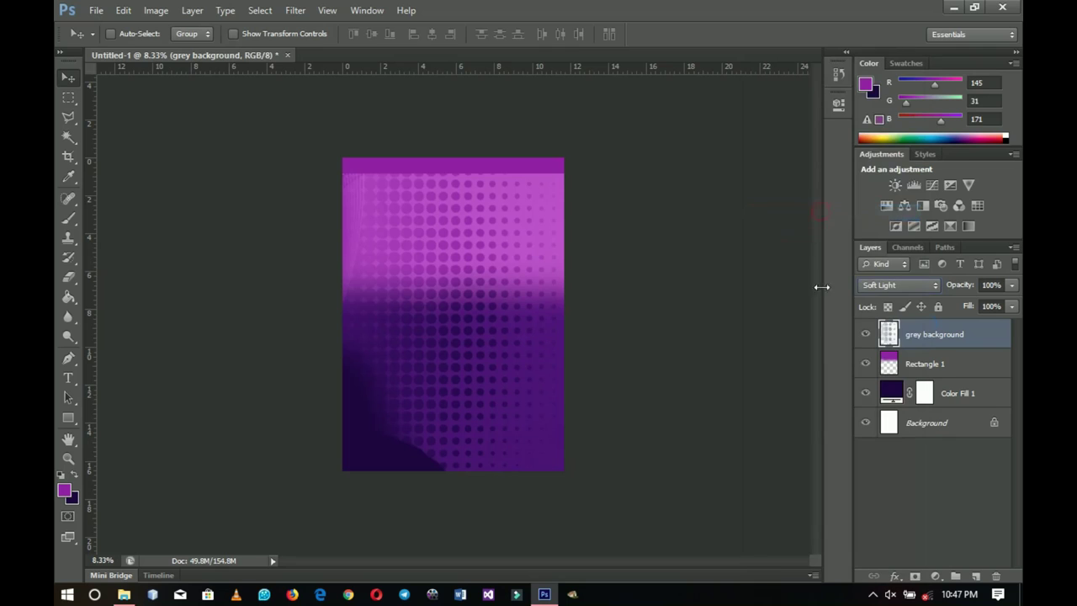
pyautogui.moveTo(968, 285); pyautogui.dragTo(897, 286)
pyautogui.moveTo(511, 321); pyautogui.dragTo(515, 291)
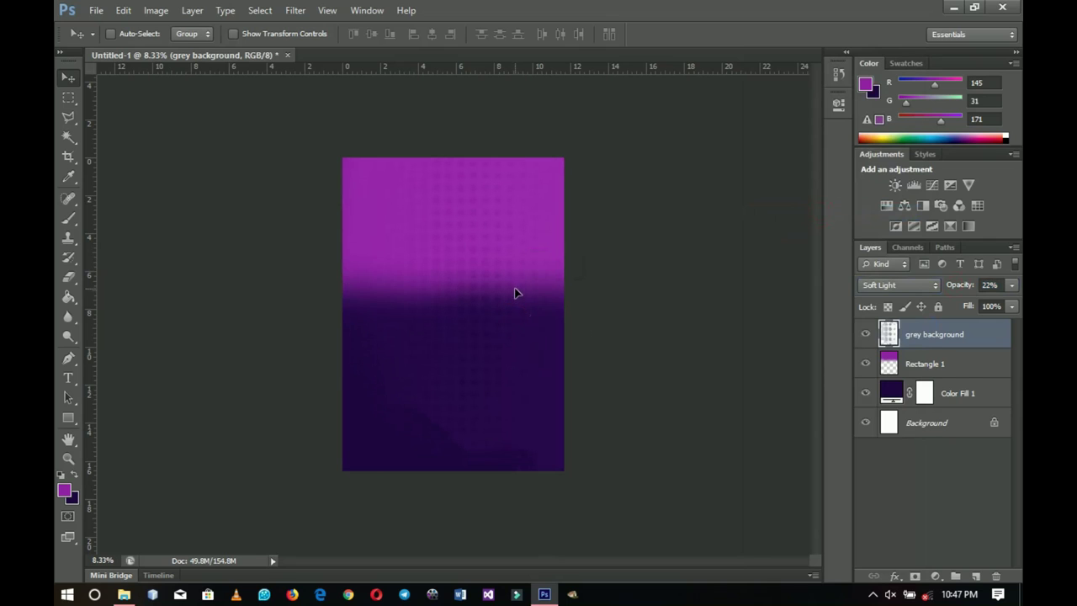
pyautogui.moveTo(535, 397); pyautogui.dragTo(549, 471)
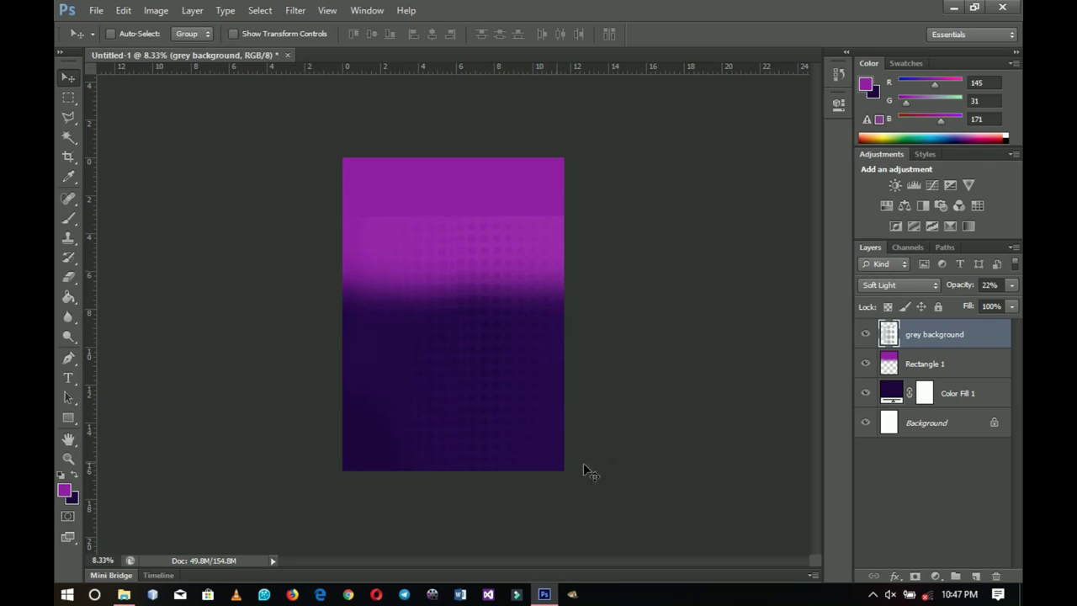
pyautogui.moveTo(961, 290); pyautogui.dragTo(958, 291)
# - Add a layer mask and paint black across the top to hide the texture there
pyautogui.click(916, 576)
pyautogui.press('b')
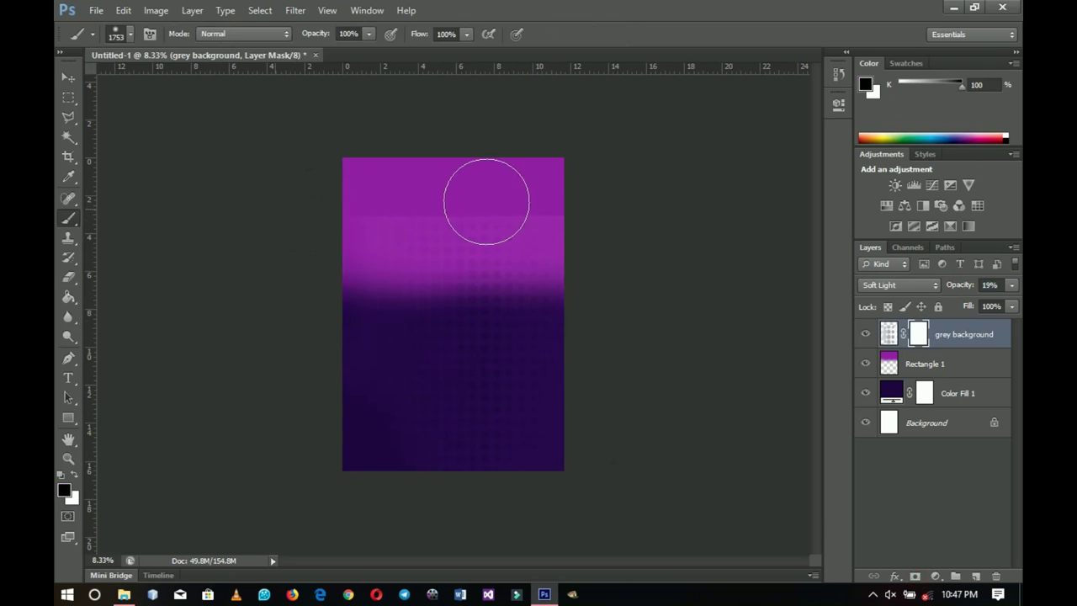
pyautogui.moveTo(525, 174); pyautogui.dragTo(362, 175)
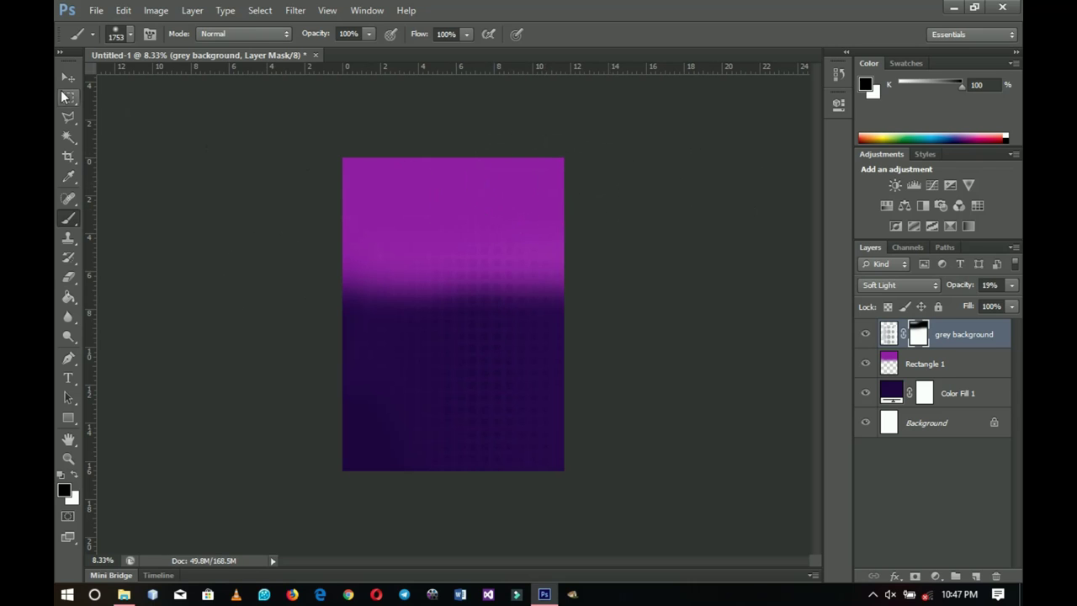
pyautogui.click(67, 79)
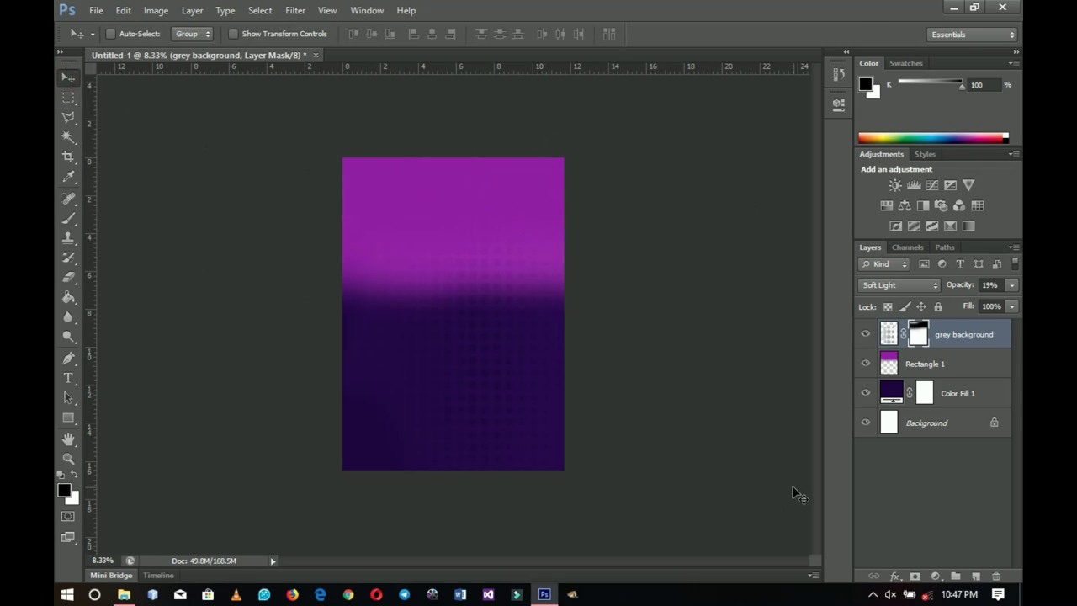
# - Create a new empty layer and set the foreground colour to bright magenta
pyautogui.click(975, 577)
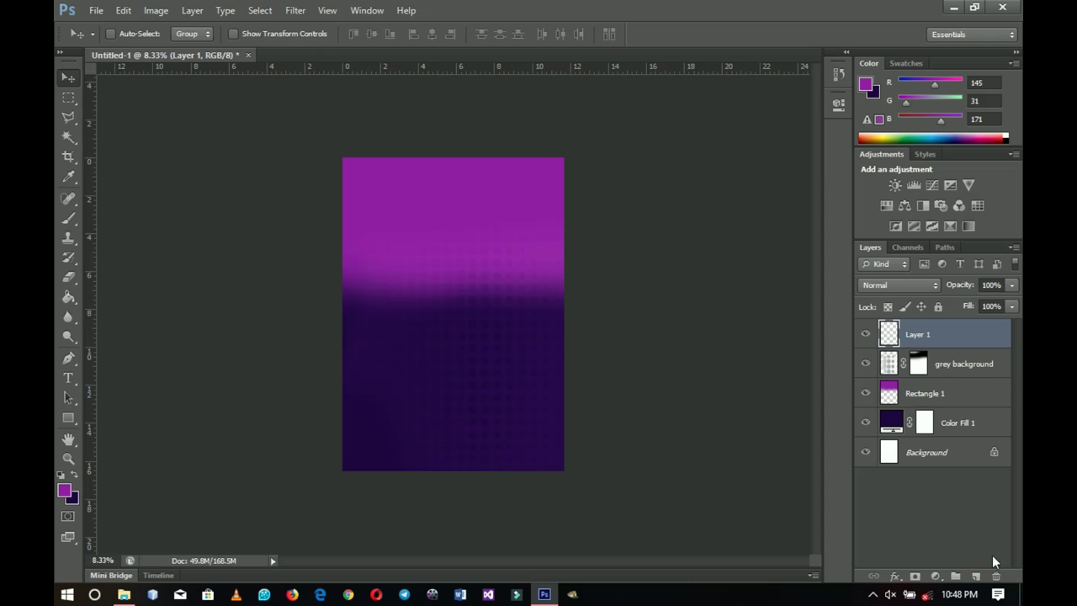
pyautogui.click(62, 490)
pyautogui.moveTo(802, 250); pyautogui.dragTo(765, 213)
pyautogui.click(751, 218)
# - Dab a soft pink glow near the top with a 3600 px brush
pyautogui.press('b')
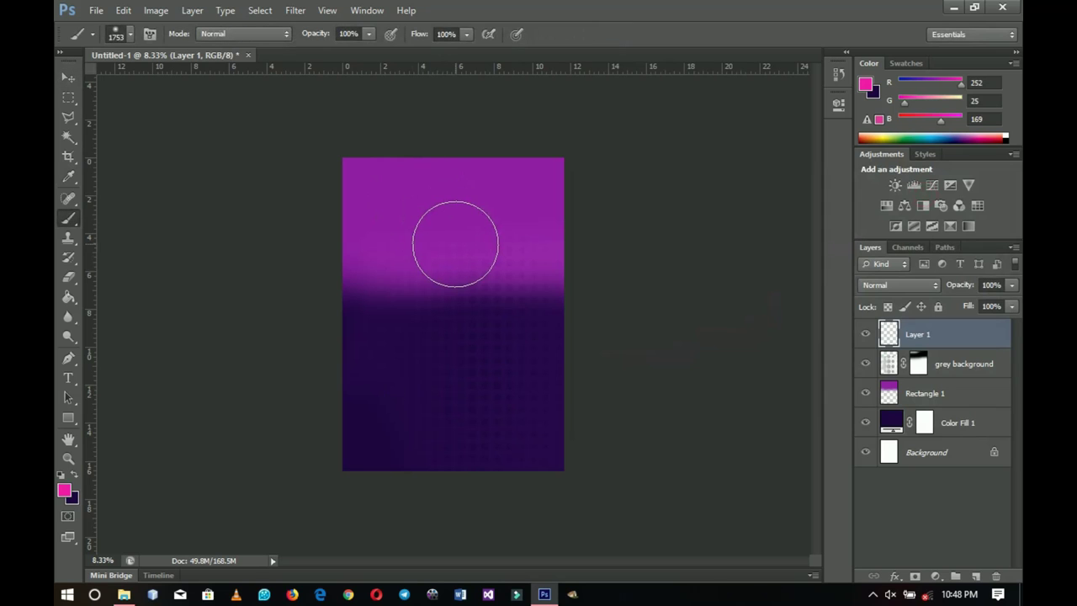
pyautogui.press(']')
pyautogui.press(']')
pyautogui.press(']')
pyautogui.press(']')
pyautogui.press(']')
pyautogui.press(']')
pyautogui.press(']')
pyautogui.press(']')
pyautogui.press(']')
pyautogui.press(']')
pyautogui.press(']')
pyautogui.press(']')
pyautogui.press(']')
pyautogui.press(']')
pyautogui.press(']')
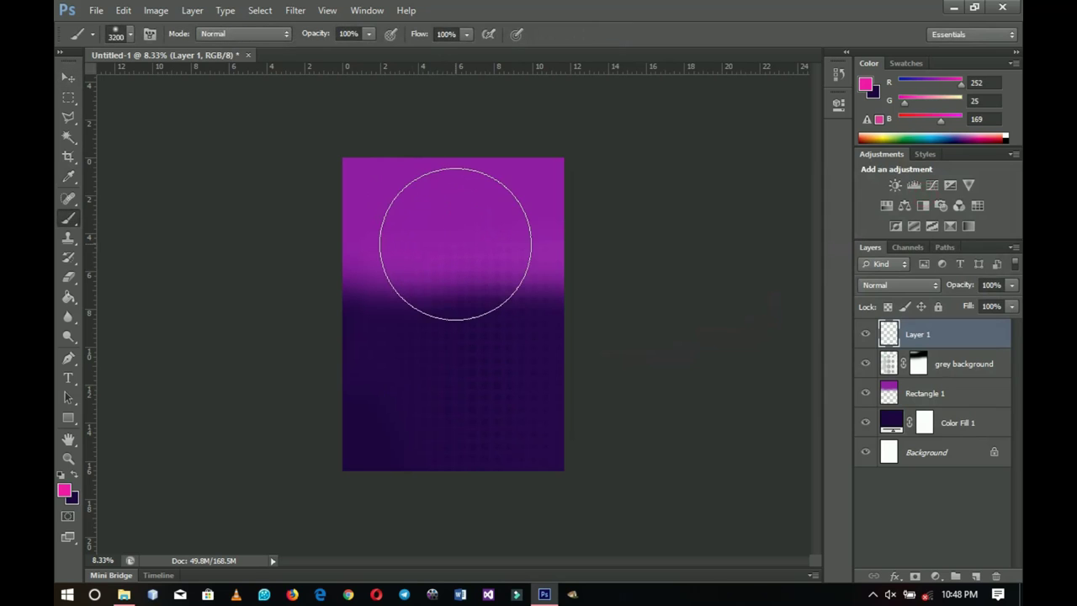
pyautogui.rightClick(455, 244)
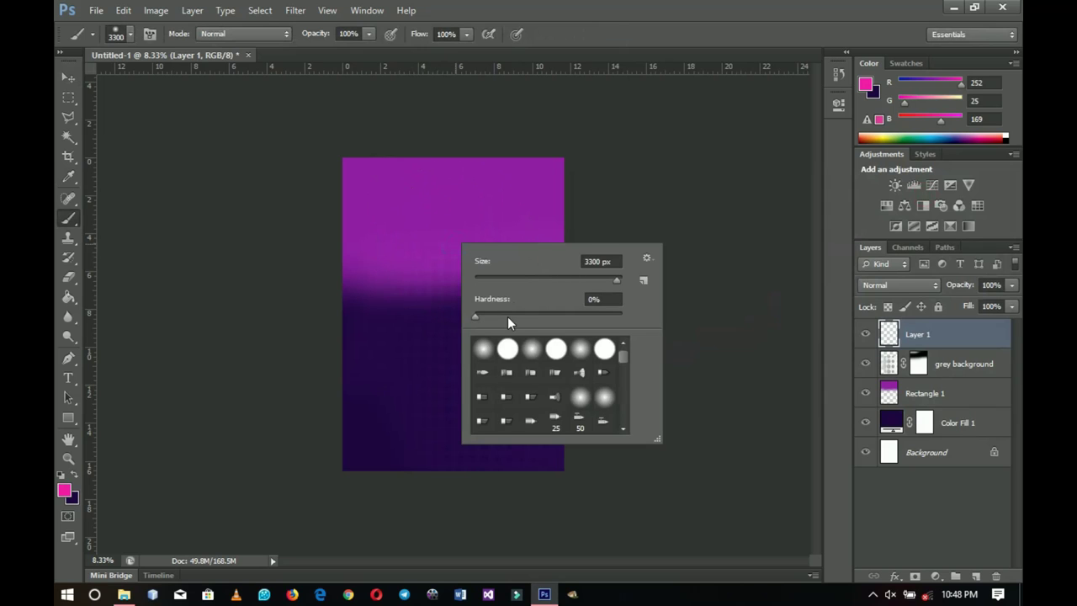
pyautogui.press('Escape')
pyautogui.press(']')
pyautogui.press(']')
pyautogui.press(']')
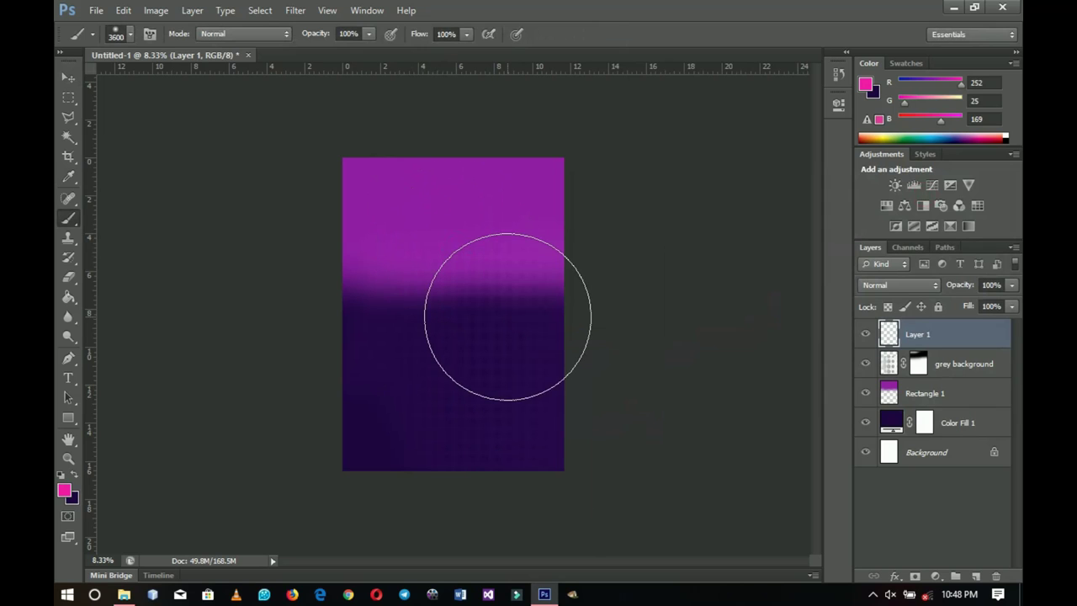
pyautogui.click(455, 212)
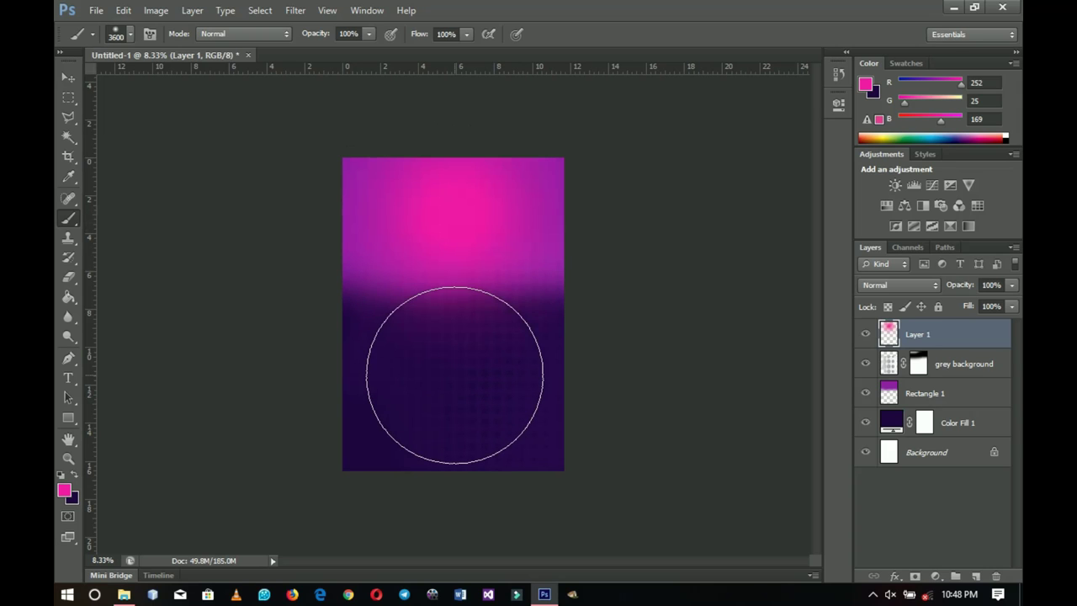
# - Centre the glow horizontally using Select All and Align Horizontal Centers, then deselect
pyautogui.click(69, 77)
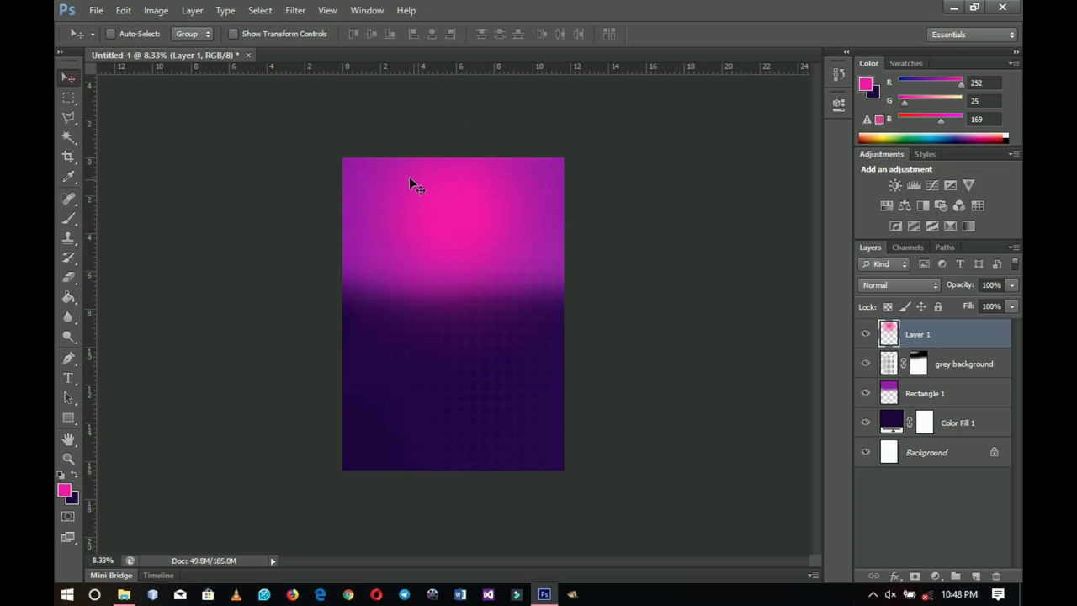
pyautogui.hotkey('ctrl', 'a')
pyautogui.click(433, 38)
pyautogui.hotkey('ctrl', 'd')
pyautogui.click(128, 597)
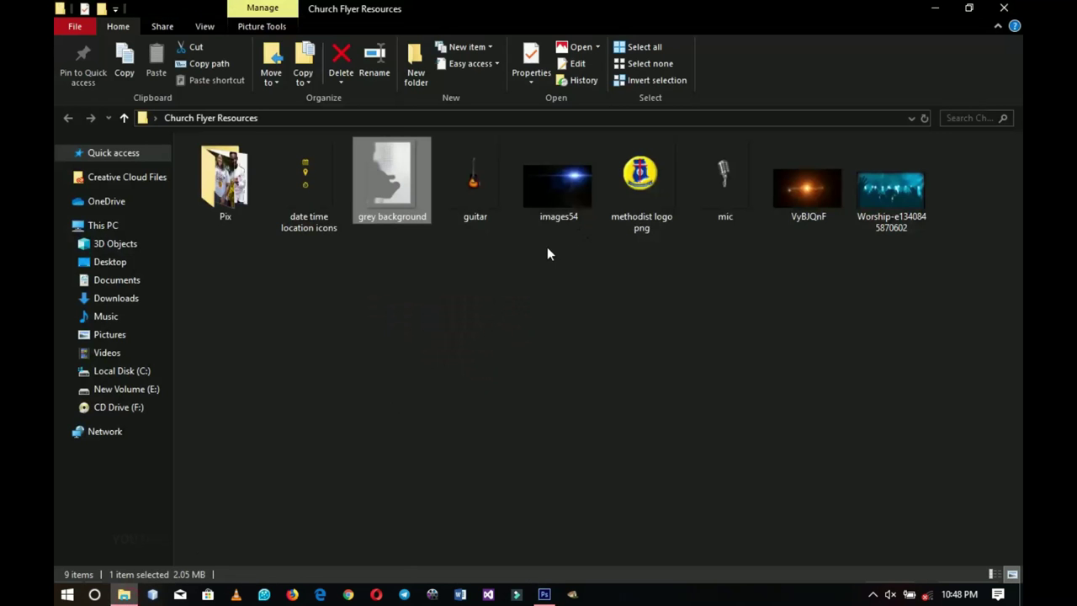
pyautogui.moveTo(895, 191); pyautogui.dragTo(471, 318)
pyautogui.moveTo(528, 355); pyautogui.dragTo(592, 388)
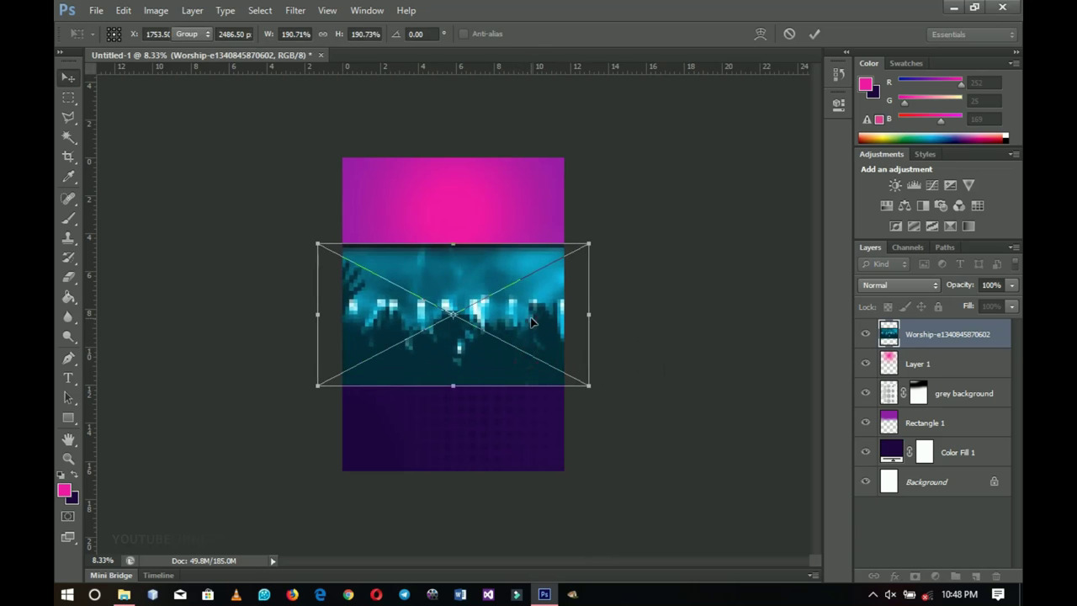
# - Move the crowd photo to the flyer's top, rasterize it, and set its blend mode to Overlay
pyautogui.press('Return')
pyautogui.moveTo(518, 366); pyautogui.dragTo(526, 275)
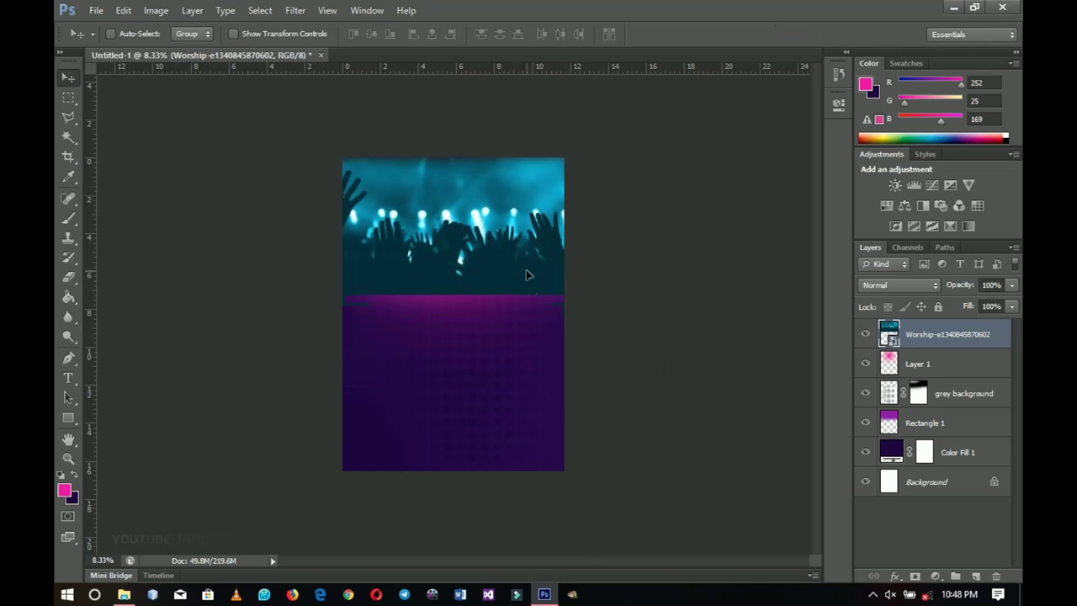
pyautogui.rightClick(954, 339)
pyautogui.click(809, 211)
pyautogui.click(898, 285)
pyautogui.click(875, 184)
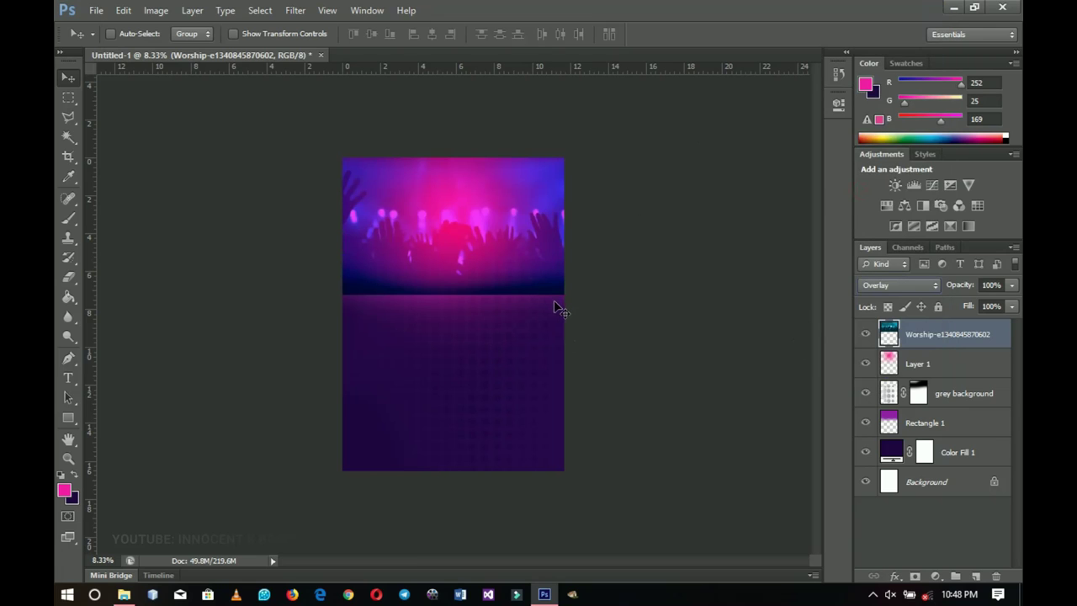
# - Scale the crowd photo up further to about 126%
pyautogui.hotkey('ctrl', 't')
pyautogui.moveTo(587, 296); pyautogui.dragTo(623, 312)
pyautogui.press('Return')
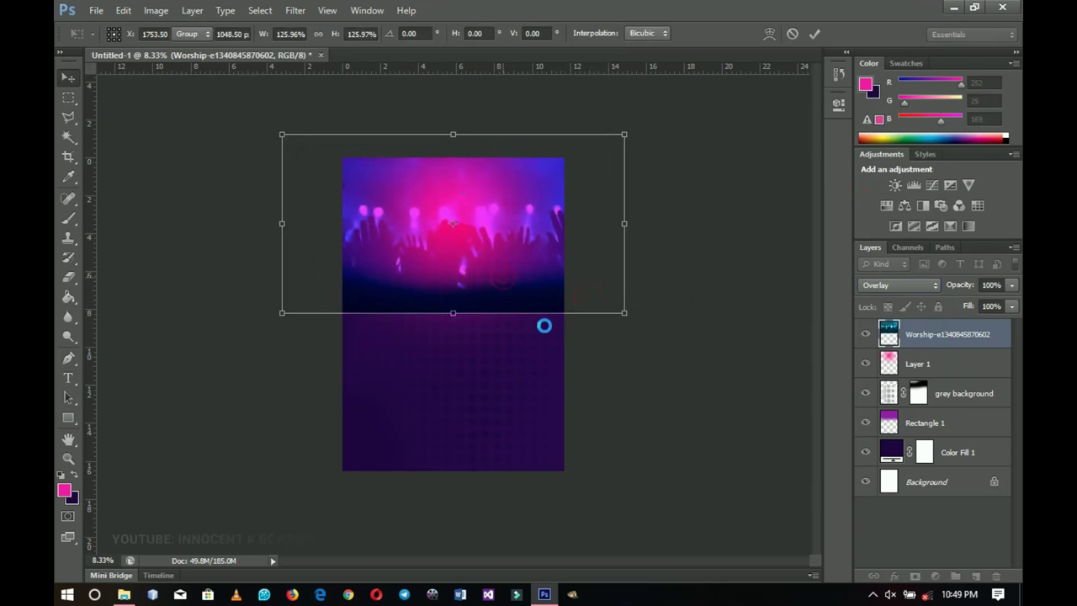
# - Mask the Worship photo's lower edge with a 2500 px black brush; select layers down to Color Fill 1
pyautogui.click(914, 576)
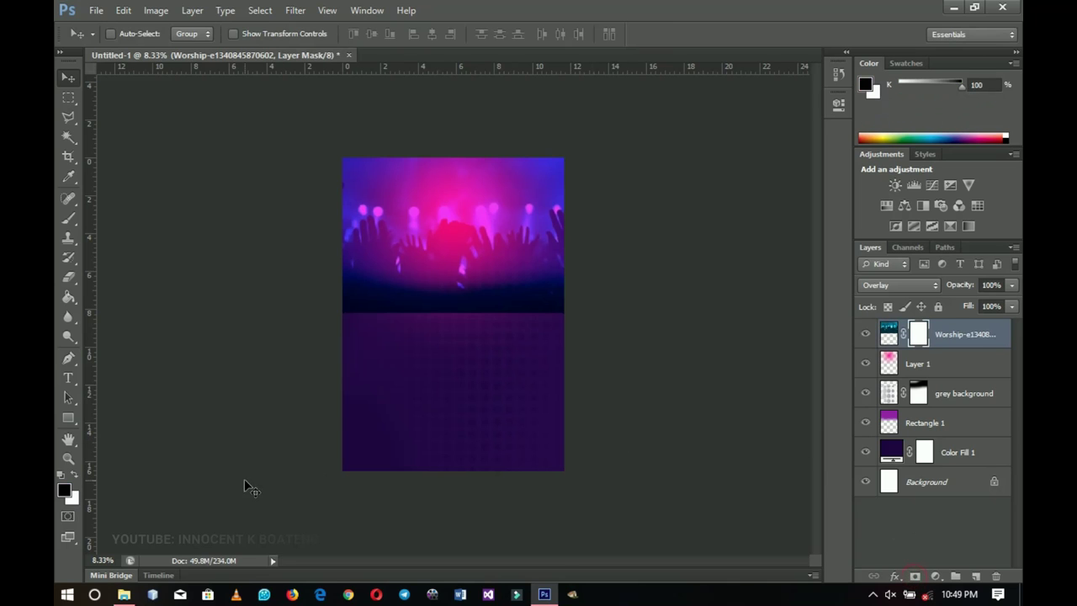
pyautogui.press('b')
pyautogui.press('[')
pyautogui.press('[')
pyautogui.press('[')
pyautogui.press('[')
pyautogui.press('[')
pyautogui.press('[')
pyautogui.press('[')
pyautogui.press('[')
pyautogui.press('[')
pyautogui.press('[')
pyautogui.moveTo(470, 368)
pyautogui.mouseDown()
pyautogui.moveTo(406, 348)
pyautogui.moveTo(311, 356)
pyautogui.mouseUp()
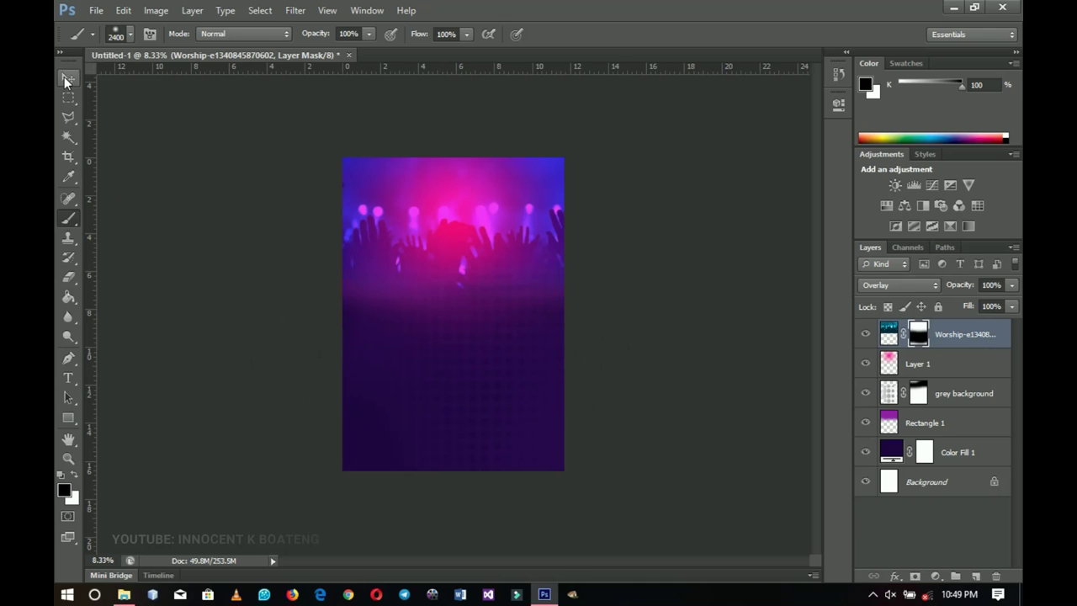
pyautogui.click(64, 77)
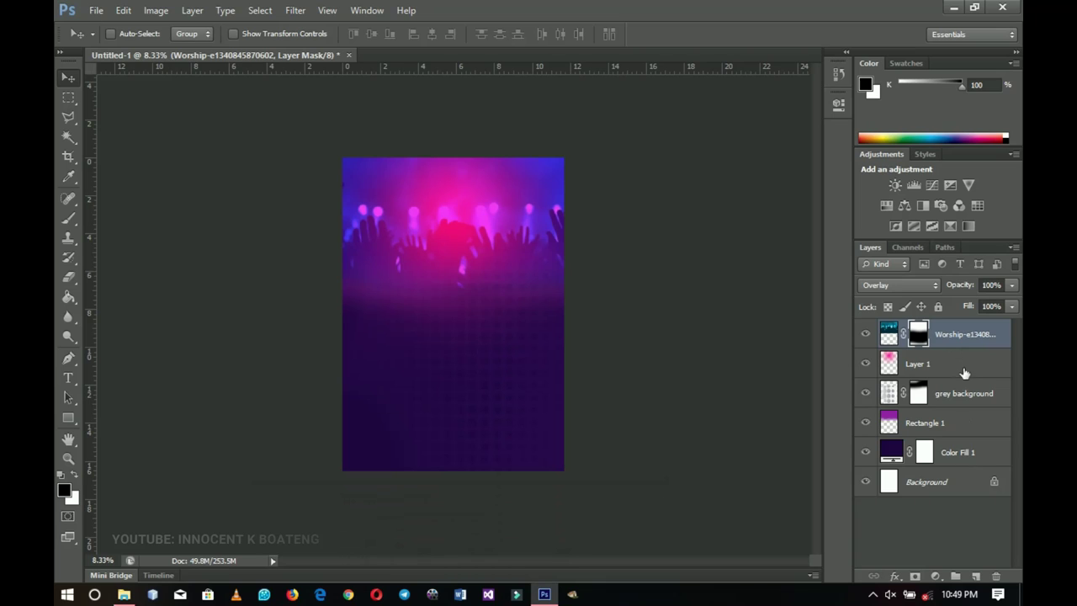
pyautogui.keyDown('shift'); pyautogui.click(964, 455); pyautogui.keyUp('shift')
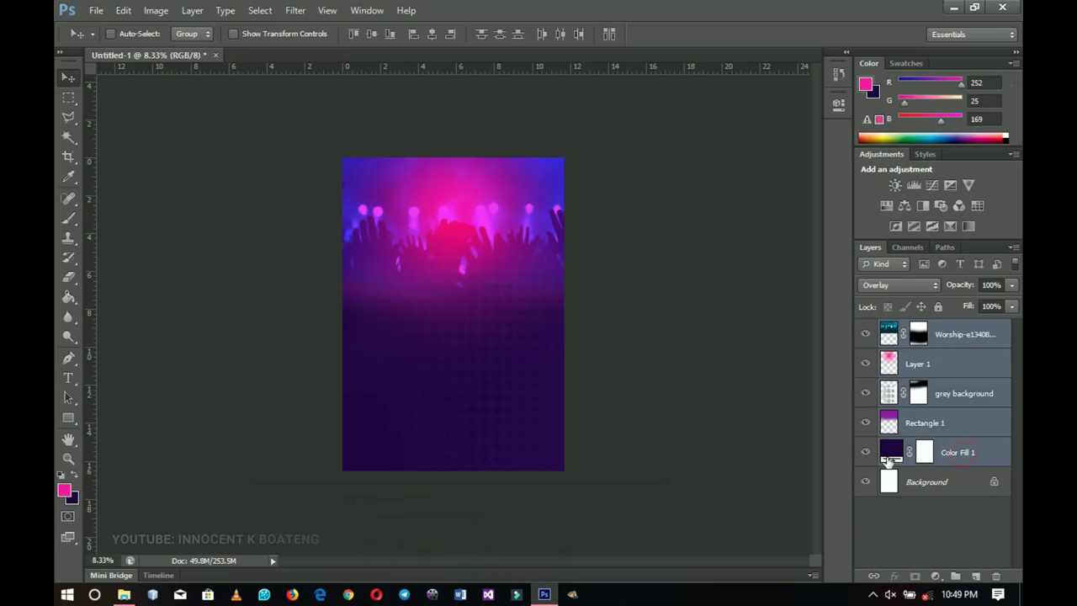
# - Group the selected background layers and name the group Background
pyautogui.hotkey('ctrl', 'g')
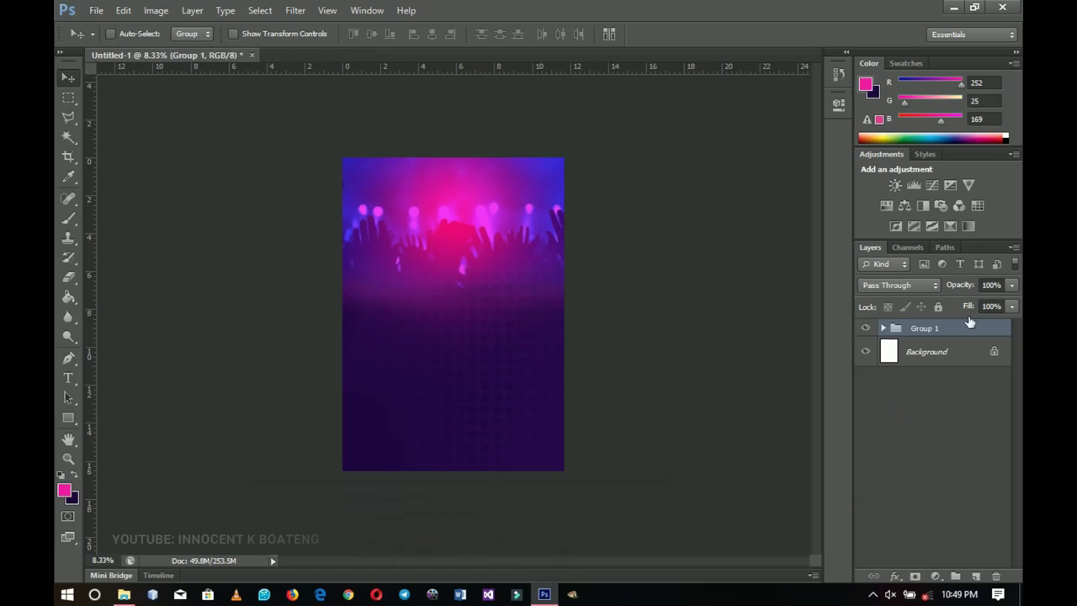
pyautogui.doubleClick(932, 329)
pyautogui.write('Background')
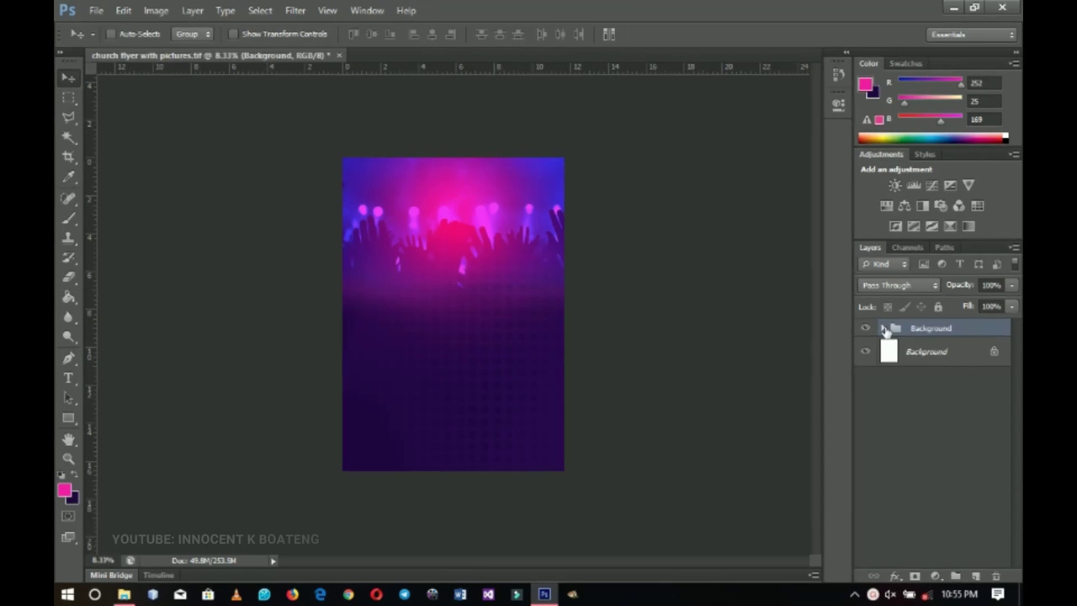
# - Lower the pink glow Layer 1 inside the Background group to 77% opacity
pyautogui.click(884, 329)
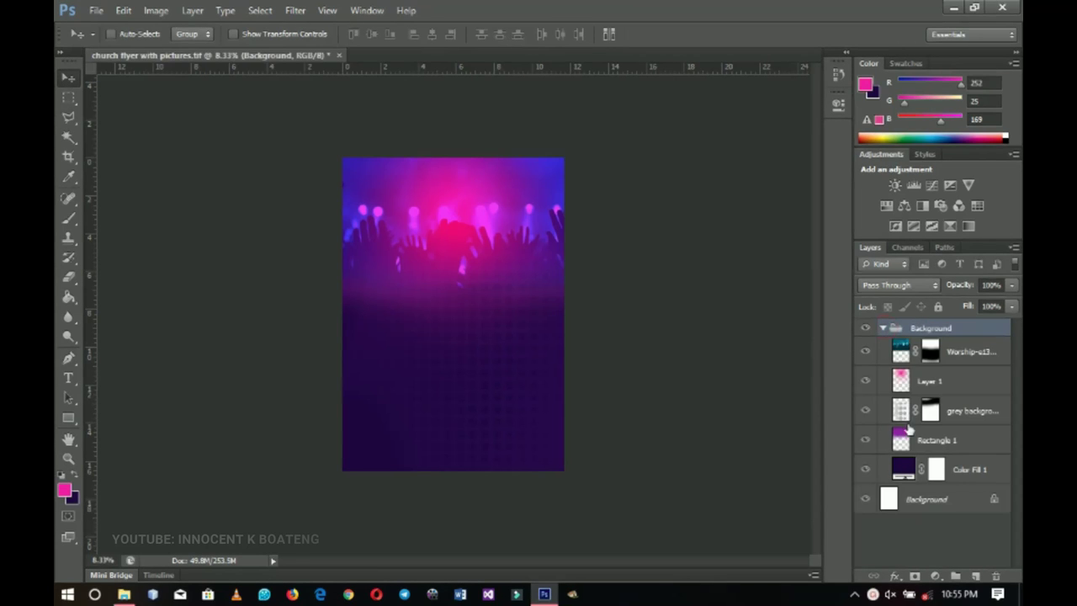
pyautogui.click(942, 384)
pyautogui.moveTo(966, 288); pyautogui.dragTo(954, 290)
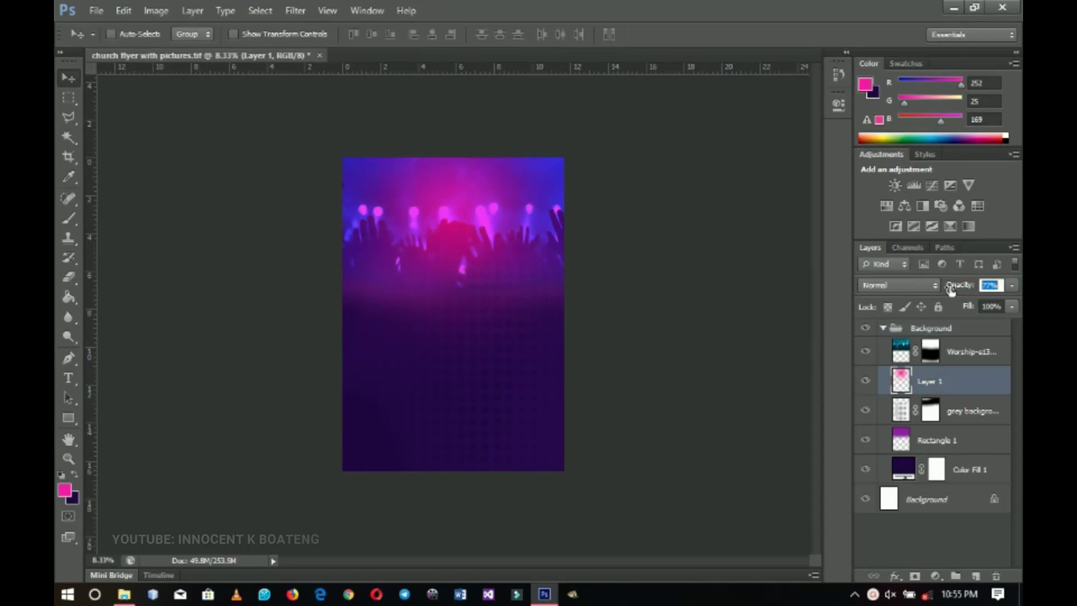
pyautogui.press('Return')
pyautogui.click(883, 329)
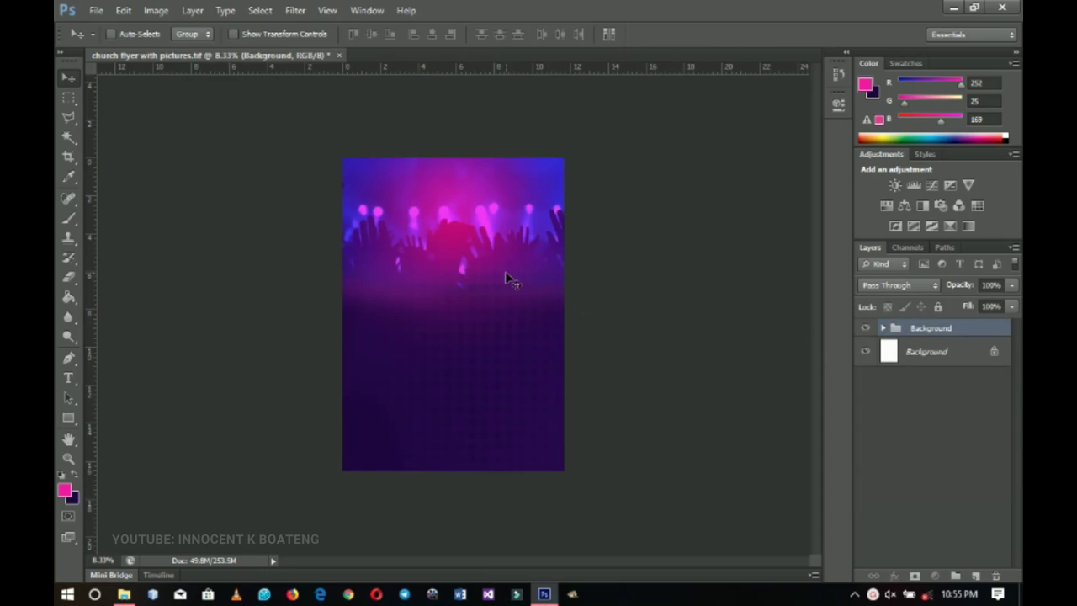
pyautogui.press('t')
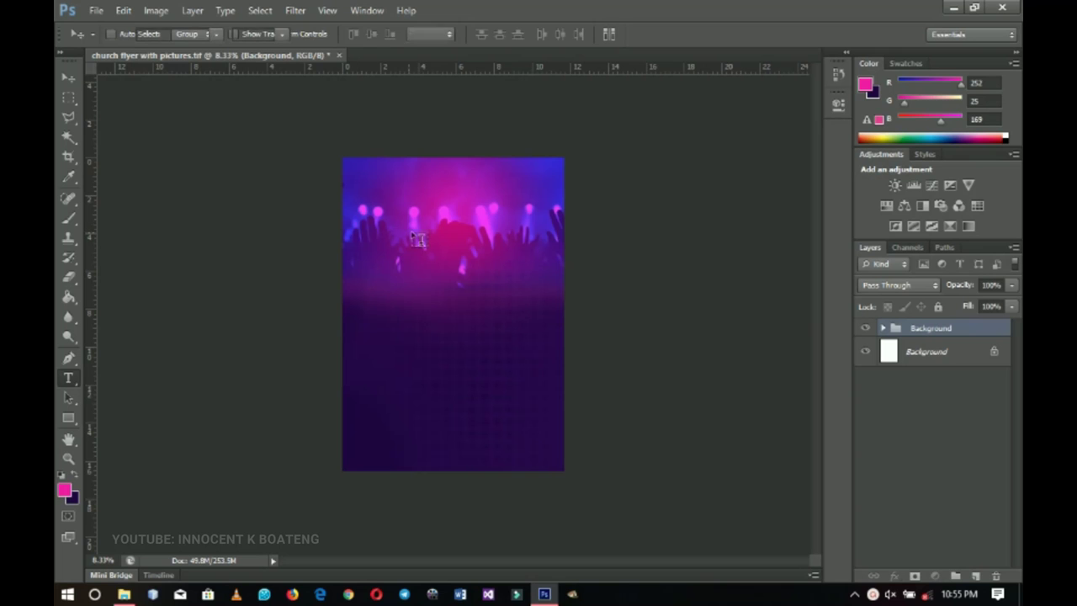
# - Add white, bold 55 pt title text 'METHODIST CHURCH' near the top of the flyer
pyautogui.click(419, 238)
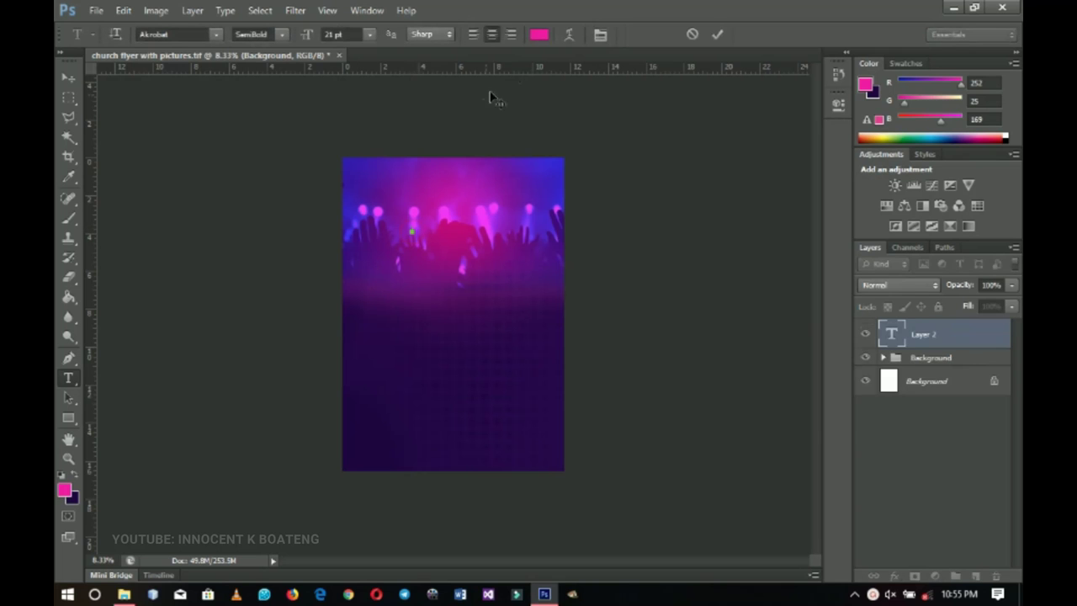
pyautogui.click(539, 35)
pyautogui.click(592, 213)
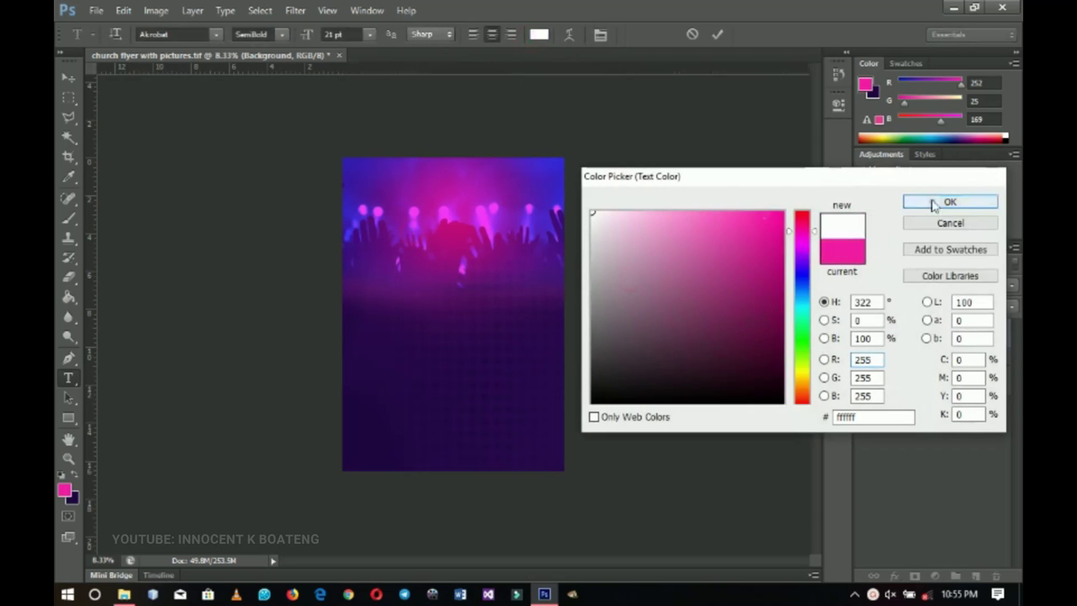
pyautogui.click(933, 205)
pyautogui.moveTo(305, 39); pyautogui.dragTo(362, 38)
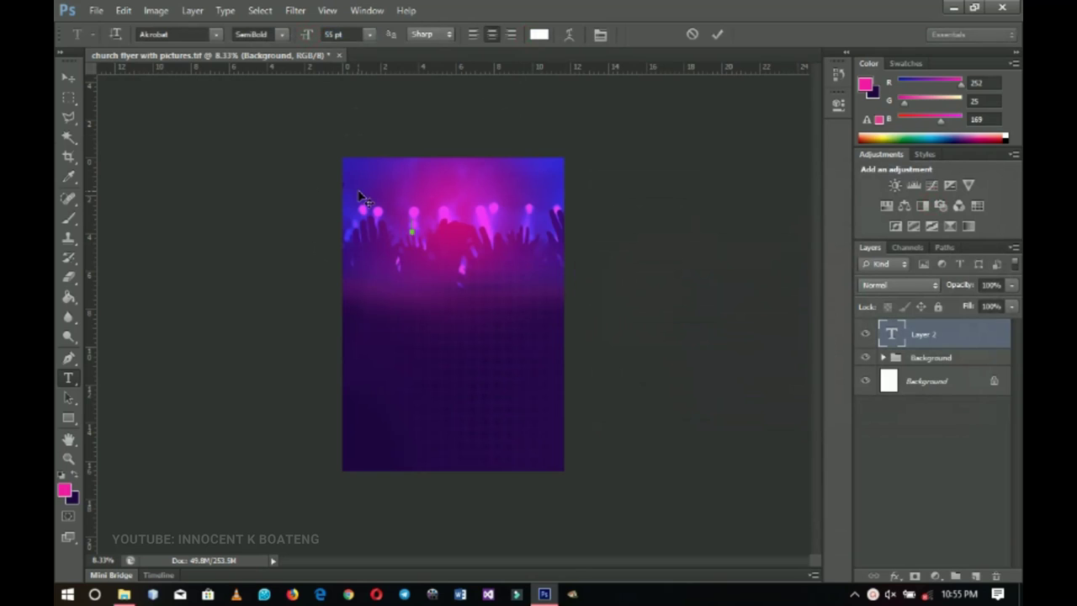
pyautogui.write('METHODIST CHURCH')
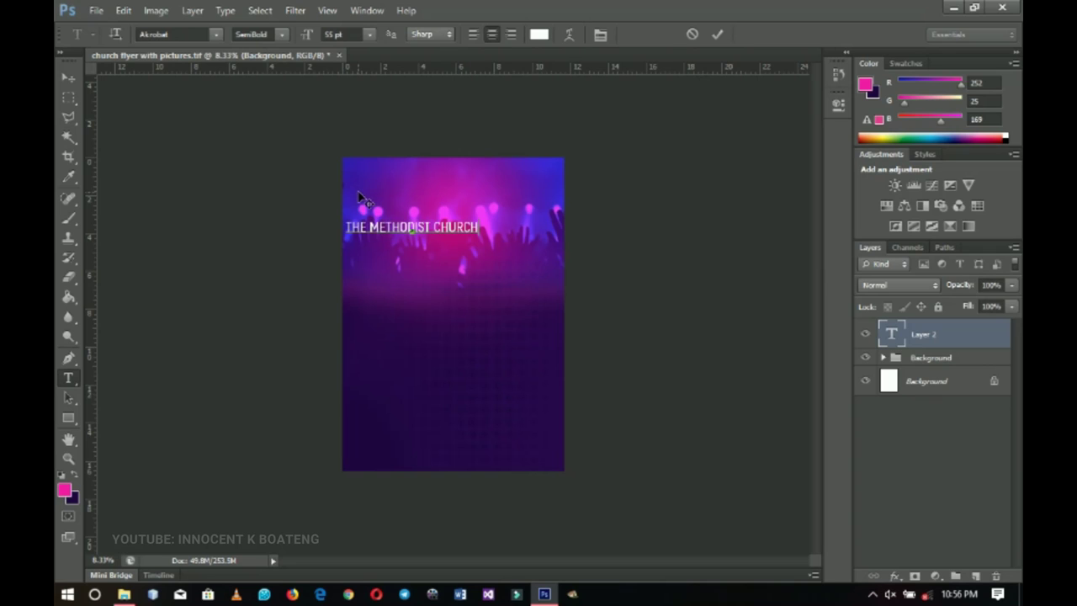
pyautogui.hotkey('ctrl', 'a')
pyautogui.click(282, 35)
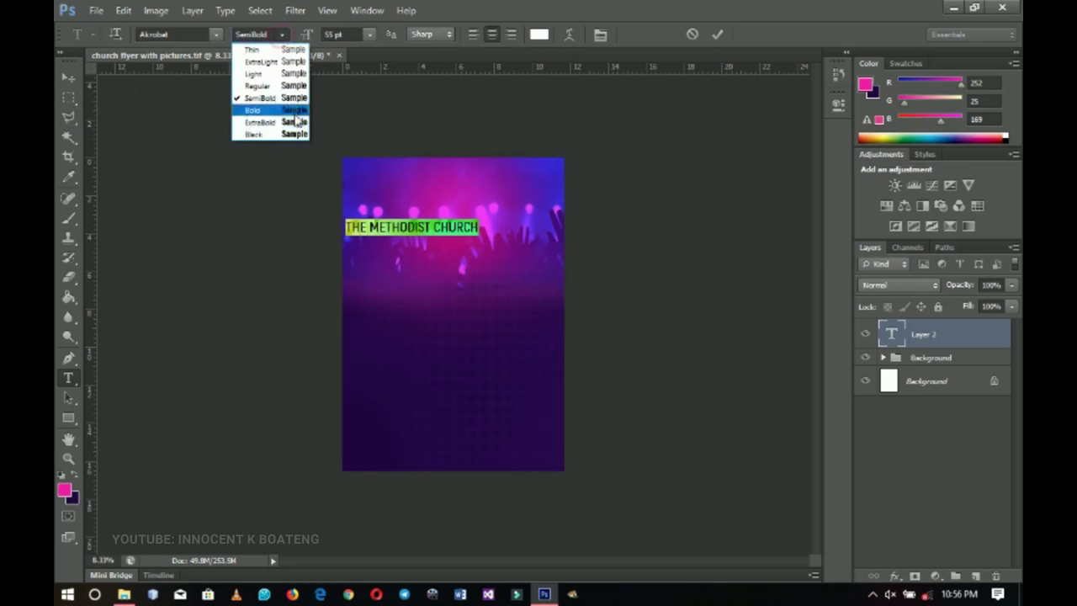
pyautogui.click(293, 108)
pyautogui.click(68, 78)
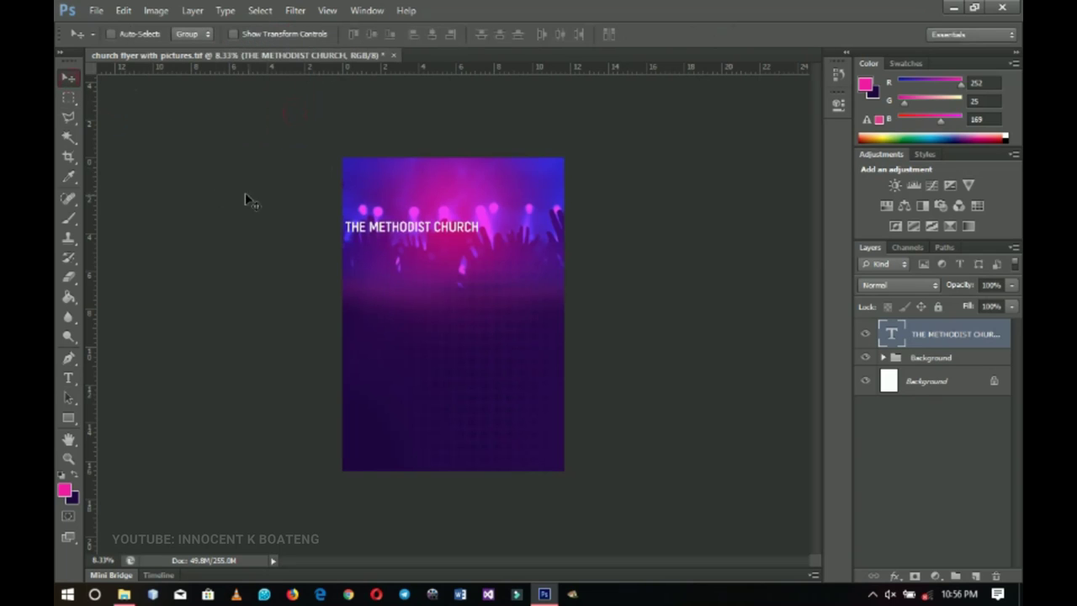
# - Centre the church title horizontally and enlarge it to about 126%
pyautogui.hotkey('ctrl', 'a')
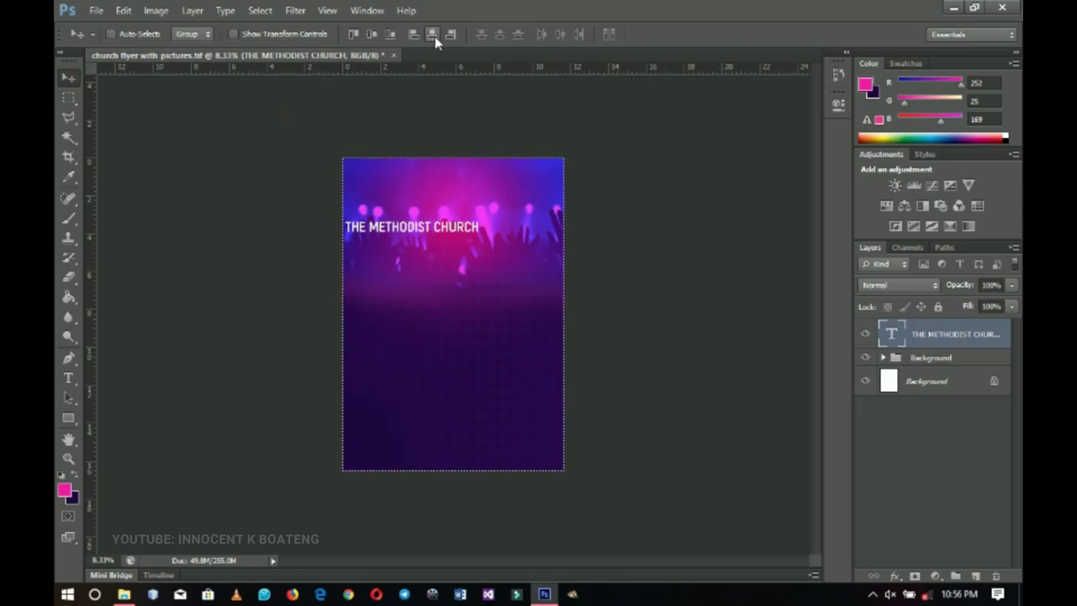
pyautogui.click(431, 34)
pyautogui.hotkey('ctrl', 'd')
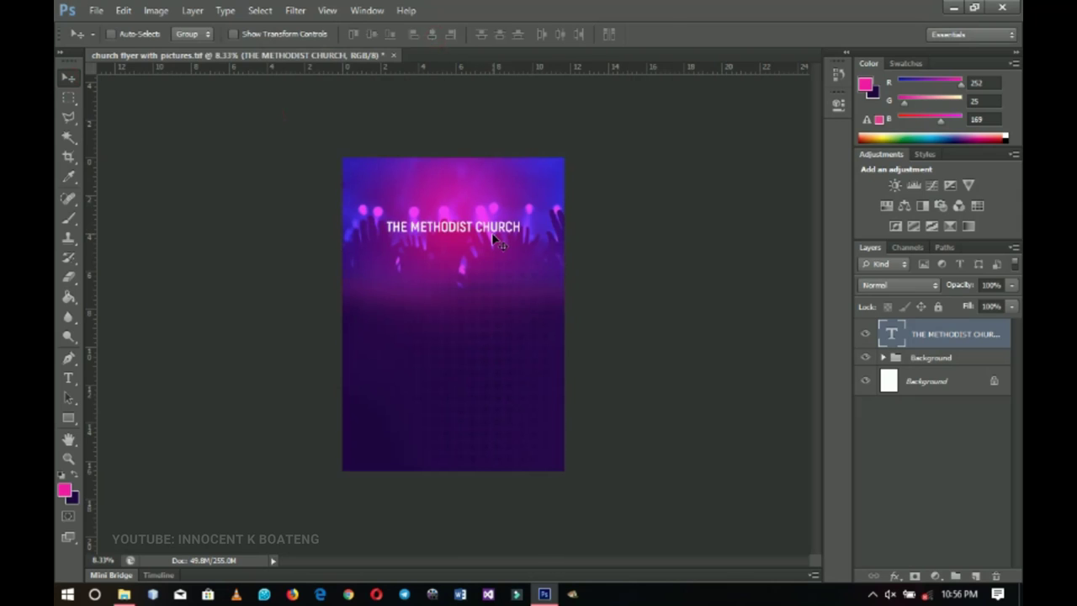
pyautogui.hotkey('ctrl', 't')
pyautogui.moveTo(519, 234); pyautogui.dragTo(481, 185)
pyautogui.press('Return')
pyautogui.press('v')
# - Give the church title a drop shadow with an increased size
pyautogui.rightClick(927, 345)
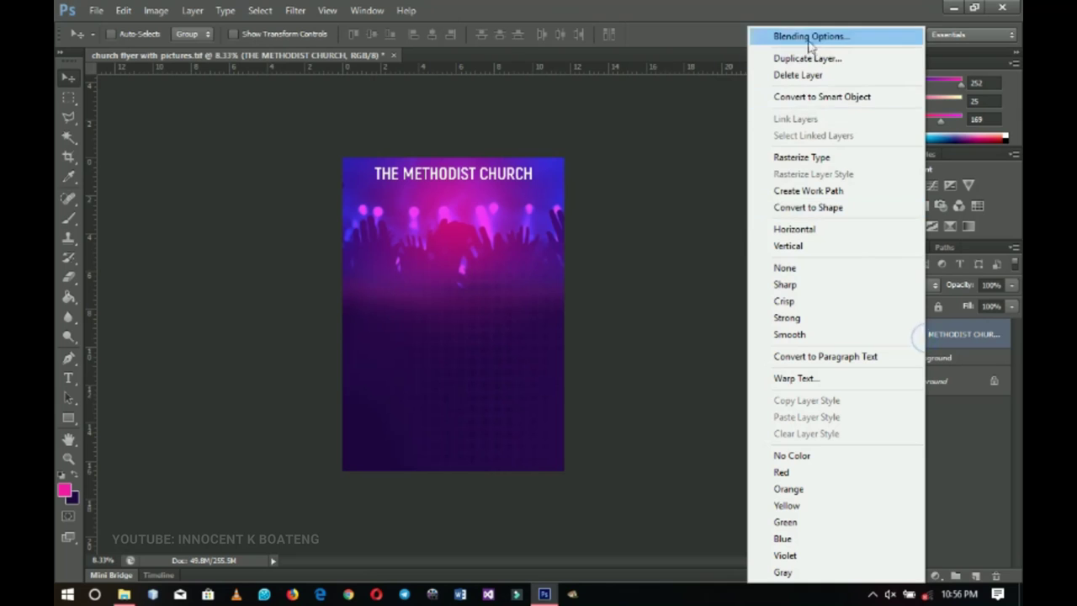
pyautogui.click(783, 35)
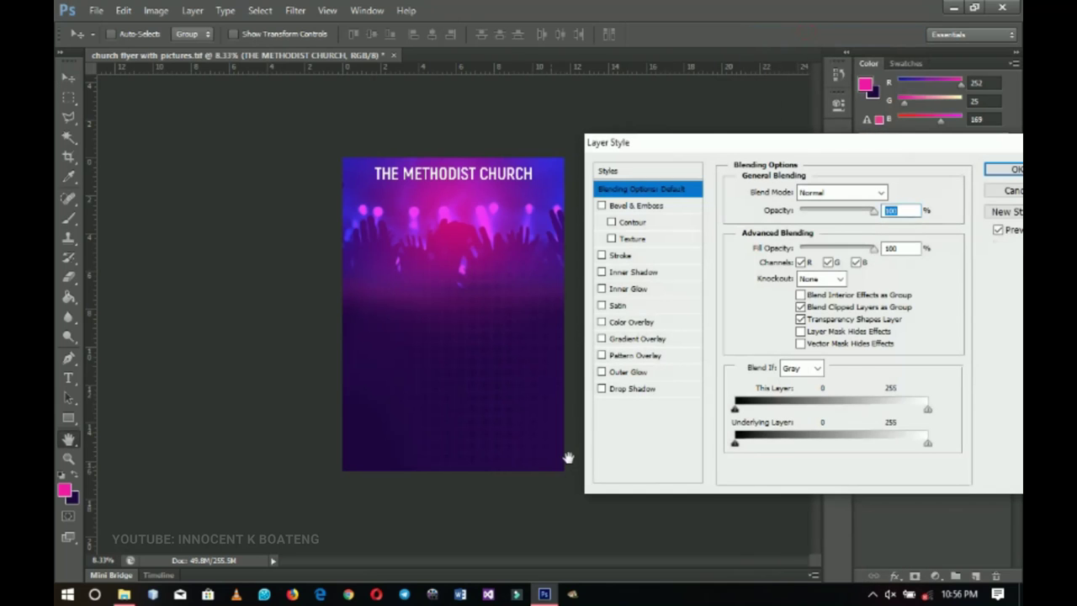
pyautogui.click(621, 389)
pyautogui.moveTo(798, 293)
pyautogui.mouseDown()
pyautogui.moveTo(810, 293)
pyautogui.moveTo(800, 293)
pyautogui.mouseUp()
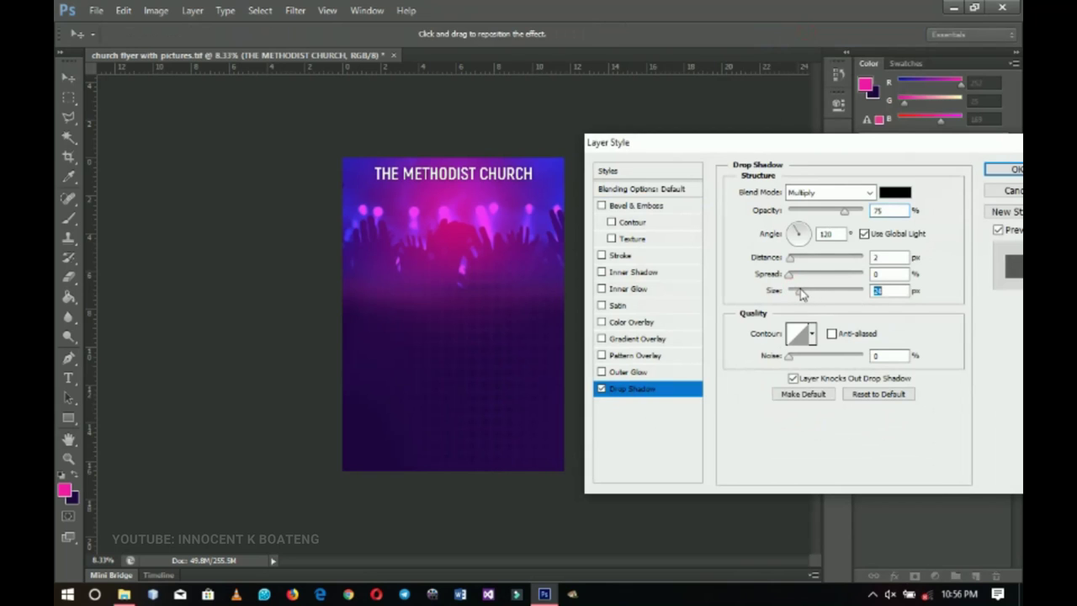
pyautogui.click(1012, 171)
pyautogui.click(1006, 335)
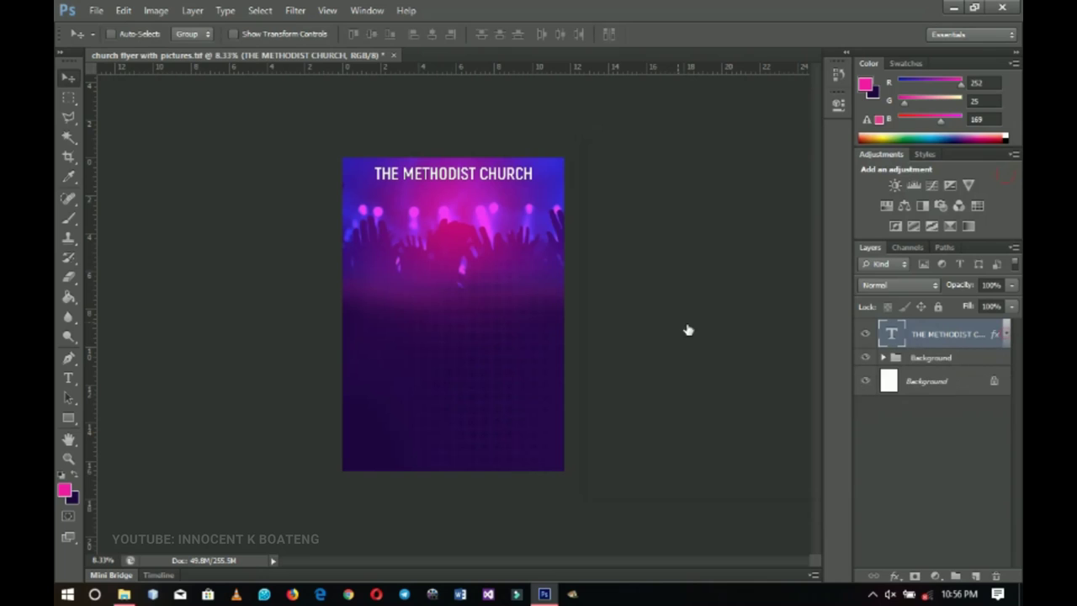
# - Duplicate the title just below the original and retype it as 'YOUTH FELLOWSHIP'
pyautogui.hotkey('ctrl', 'j')
pyautogui.moveTo(496, 176); pyautogui.dragTo(496, 196)
pyautogui.press('t')
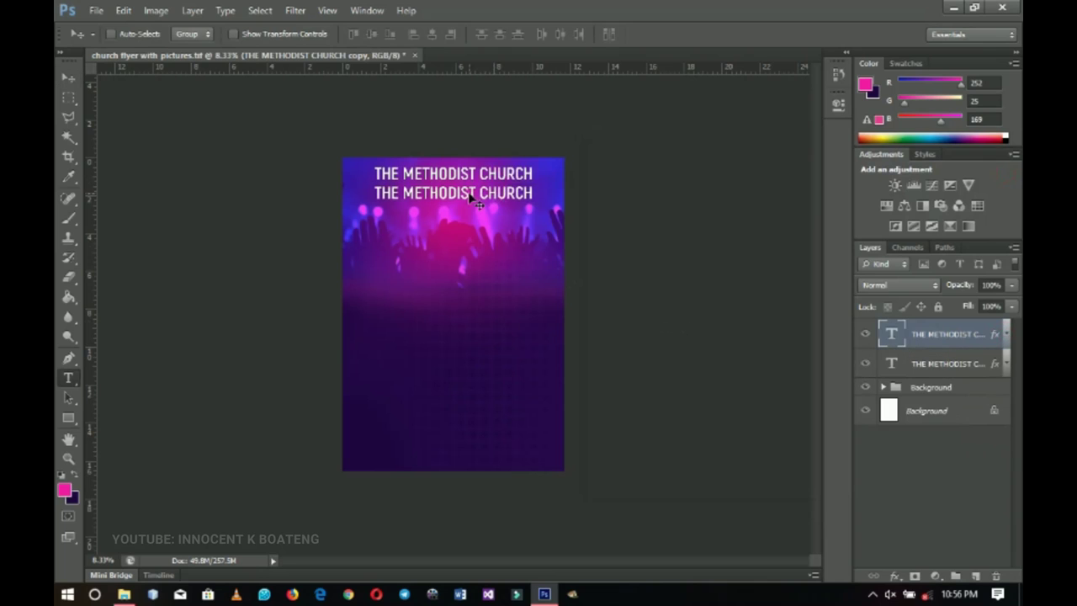
pyautogui.click(471, 196)
pyautogui.hotkey('ctrl', 'a')
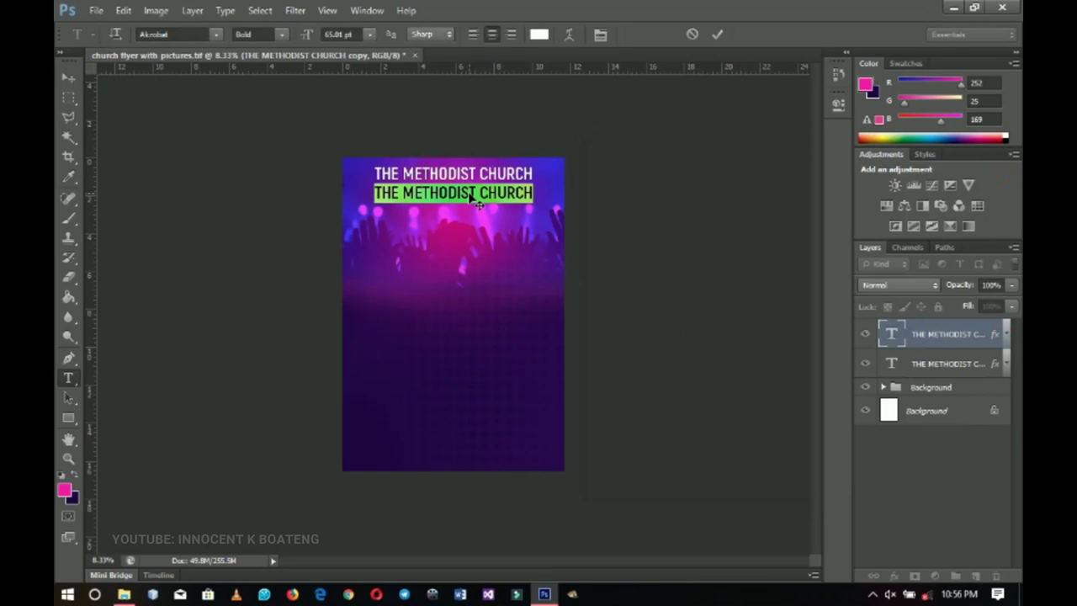
pyautogui.write('YOUTH FELLOWSHIP')
# - Change YOUTH FELLOWSHIP from bold to a lighter font weight
pyautogui.hotkey('ctrl', 'a')
pyautogui.click(283, 33)
pyautogui.click(281, 85)
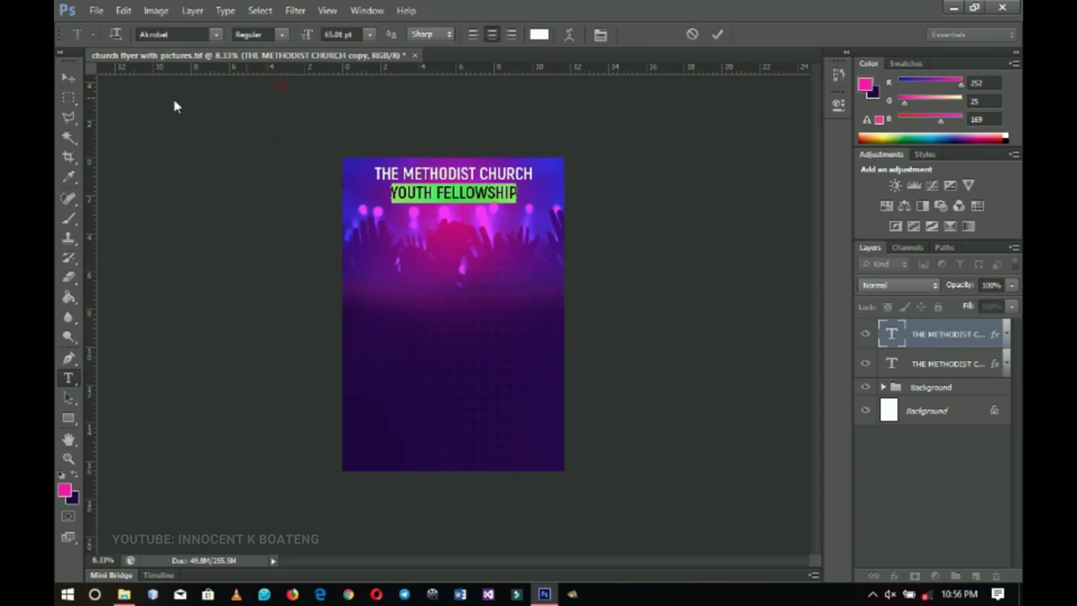
pyautogui.click(69, 76)
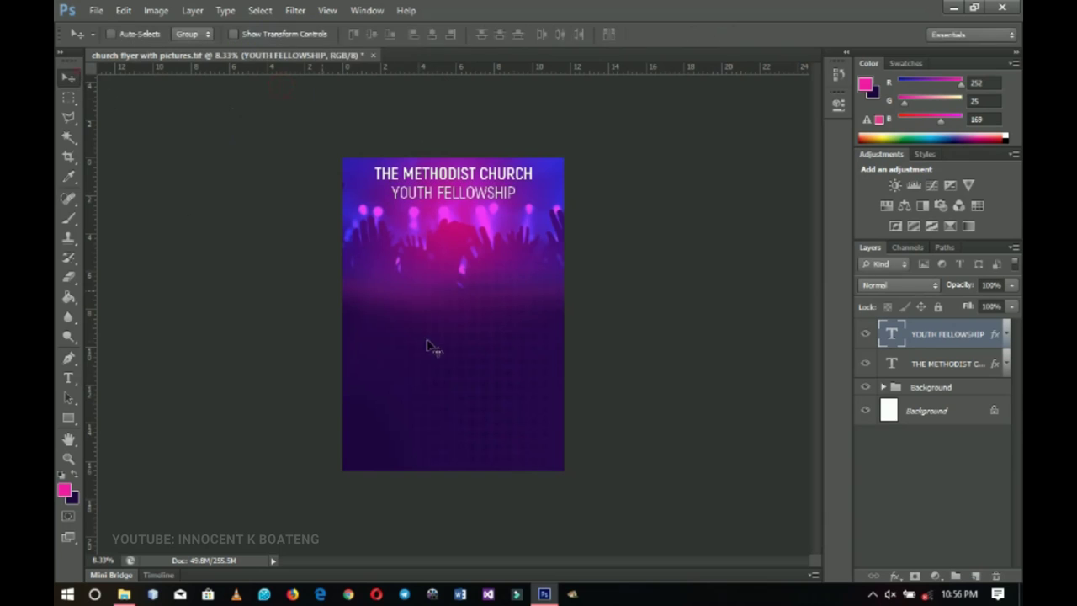
pyautogui.doubleClick(471, 206)
pyautogui.hotkey('ctrl', 'a')
pyautogui.click(257, 33)
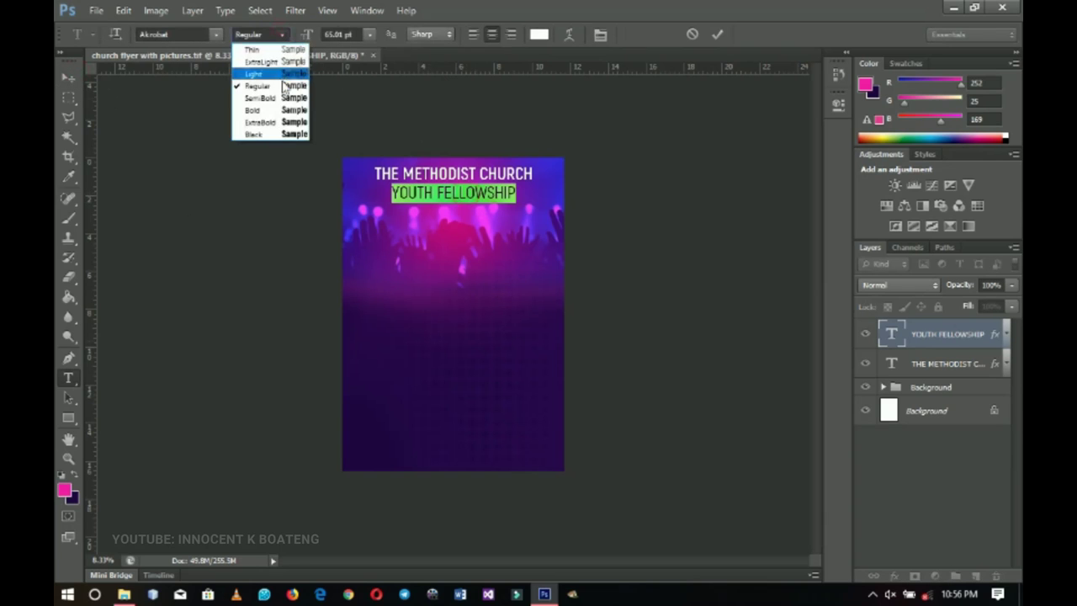
pyautogui.click(282, 97)
pyautogui.click(70, 76)
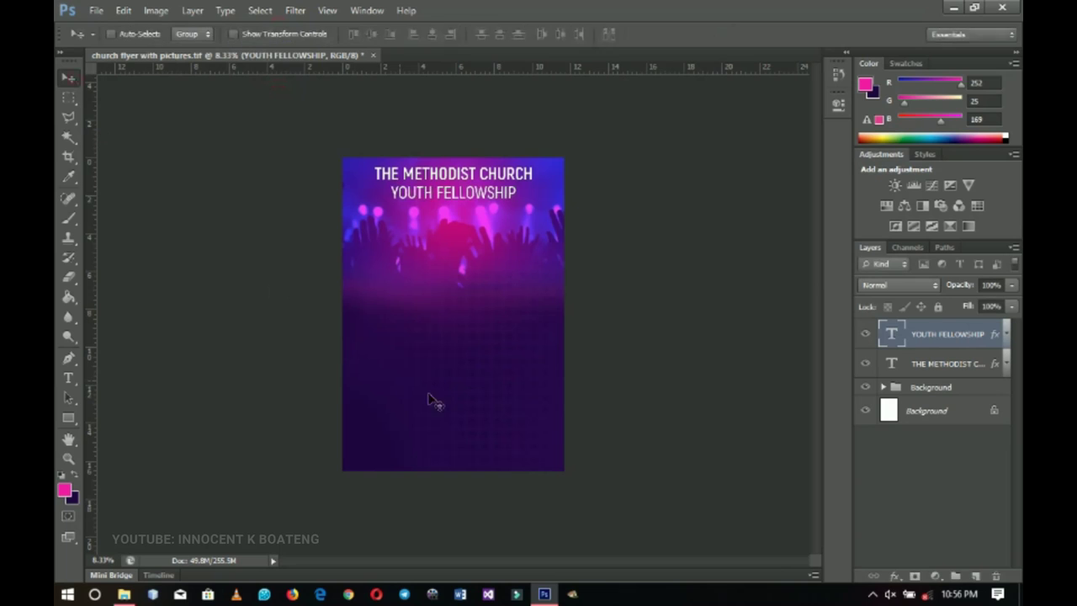
# - Scale YOUTH FELLOWSHIP to about 87%, nudge it up, and clear its drop shadow
pyautogui.hotkey('ctrl', 't')
pyautogui.moveTo(516, 200); pyautogui.dragTo(510, 200)
pyautogui.press('Return')
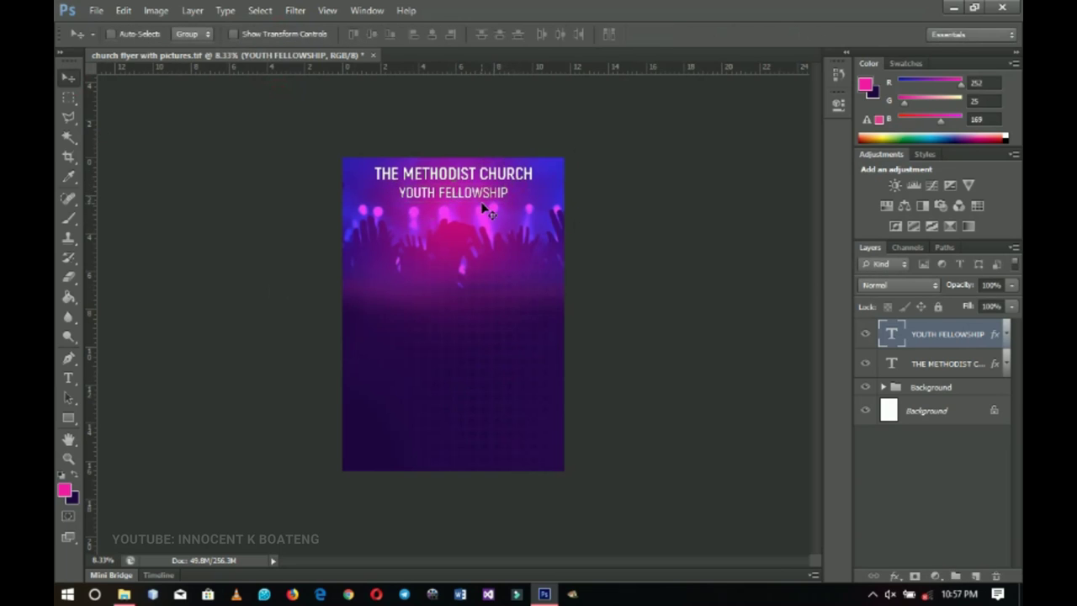
pyautogui.hotkey('shift', 'Up')
pyautogui.hotkey('shift', 'Up')
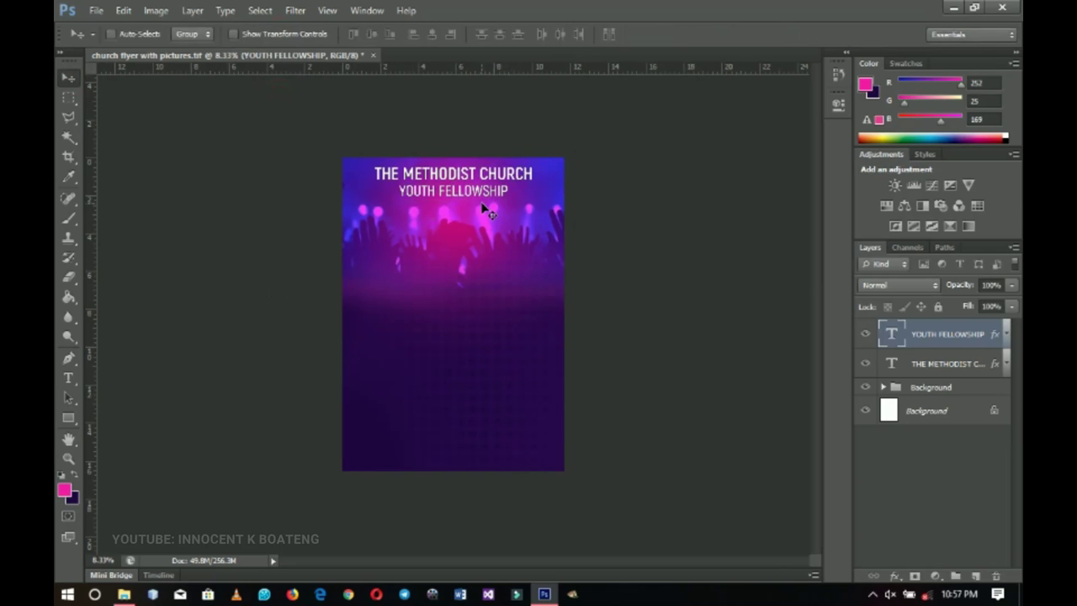
pyautogui.rightClick(926, 344)
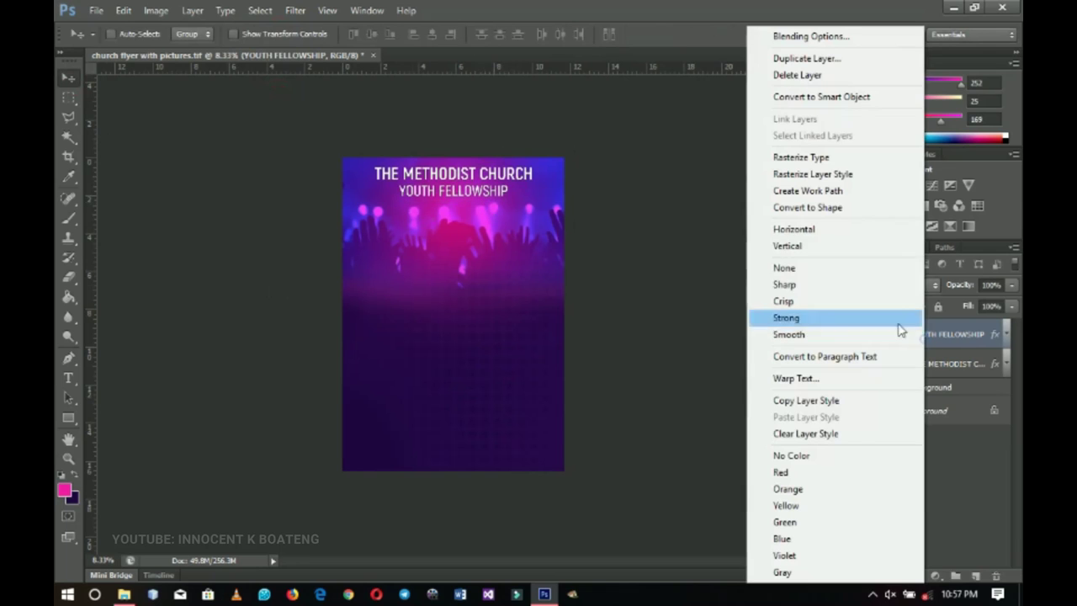
pyautogui.click(802, 434)
# - Zoom in closely and pan across the titles to inspect them
pyautogui.press('z')
pyautogui.click(481, 173)
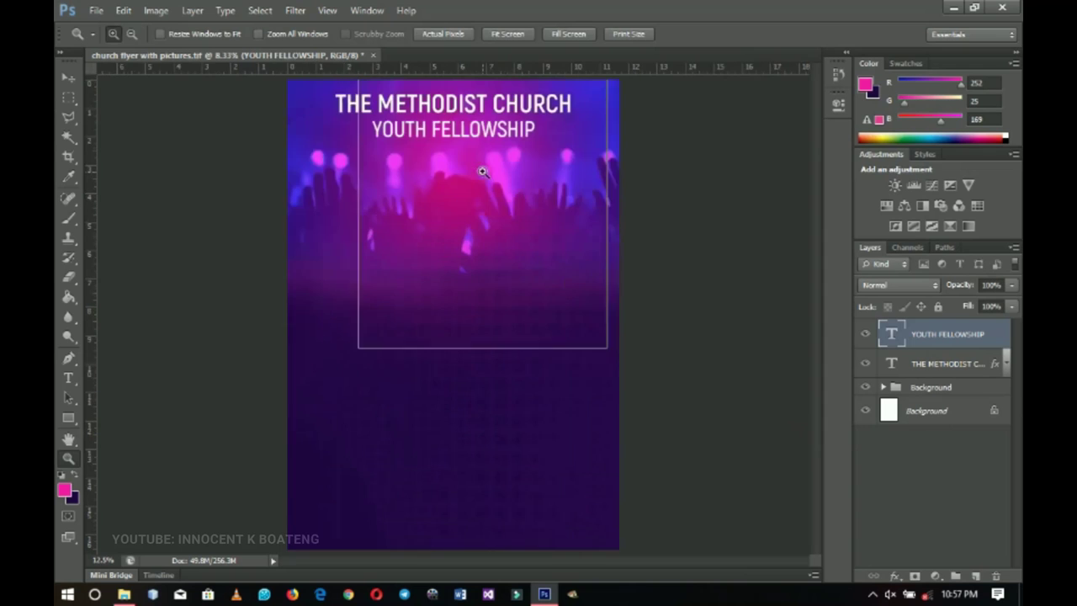
pyautogui.click(473, 149)
pyautogui.click(474, 140)
pyautogui.scroll(3, 505, 345)
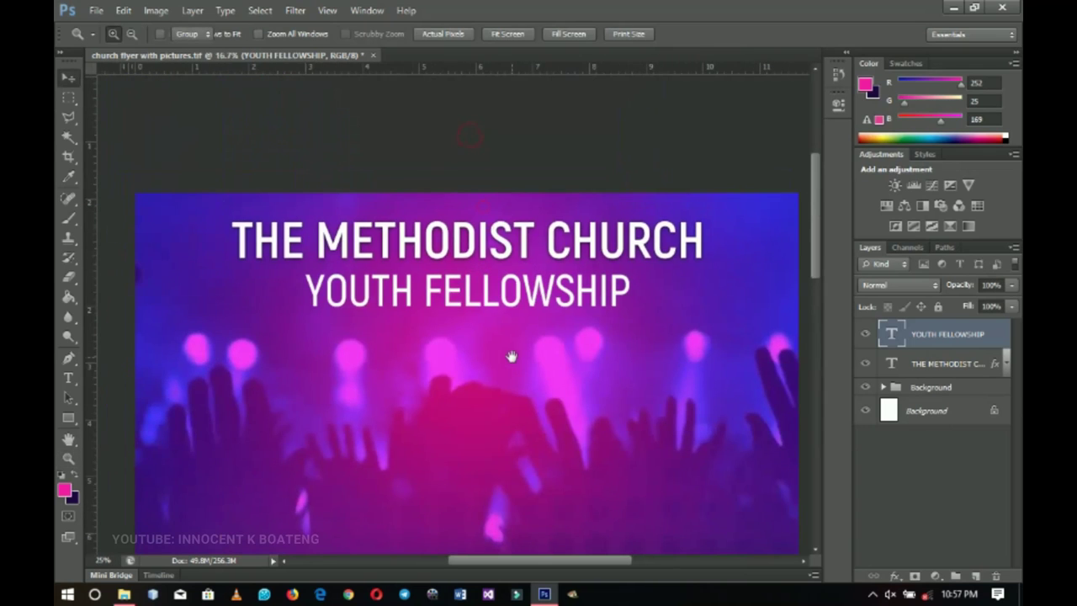
pyautogui.press('v')
pyautogui.moveTo(469, 320); pyautogui.dragTo(521, 307)
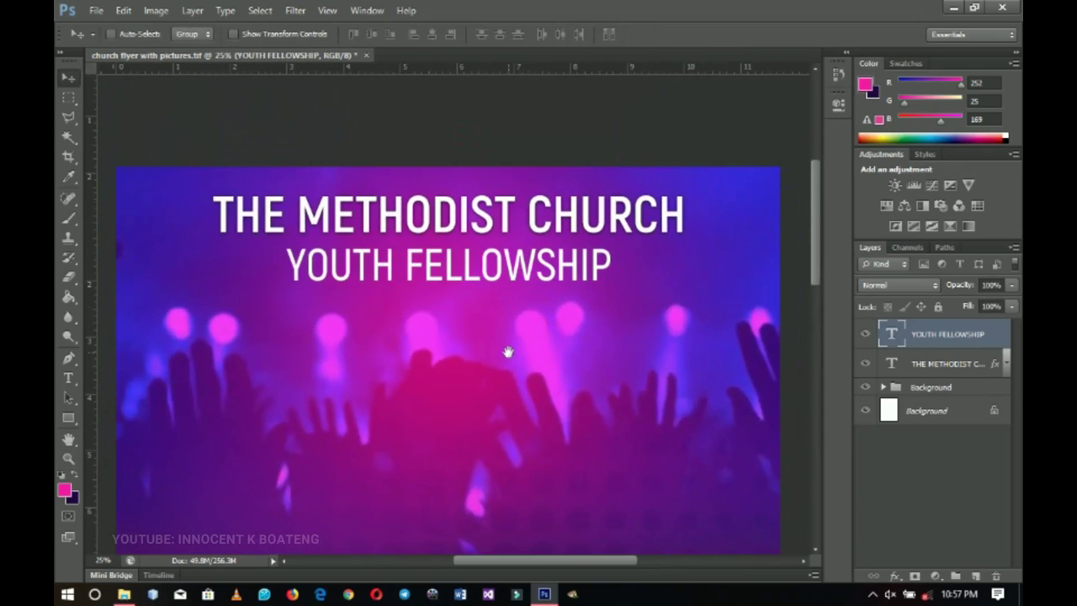
# - Fit the flyer on screen, then duplicate YOUTH FELLOWSHIP and drag the copy down the flyer
pyautogui.press('z')
pyautogui.rightClick(494, 318)
pyautogui.click(532, 325)
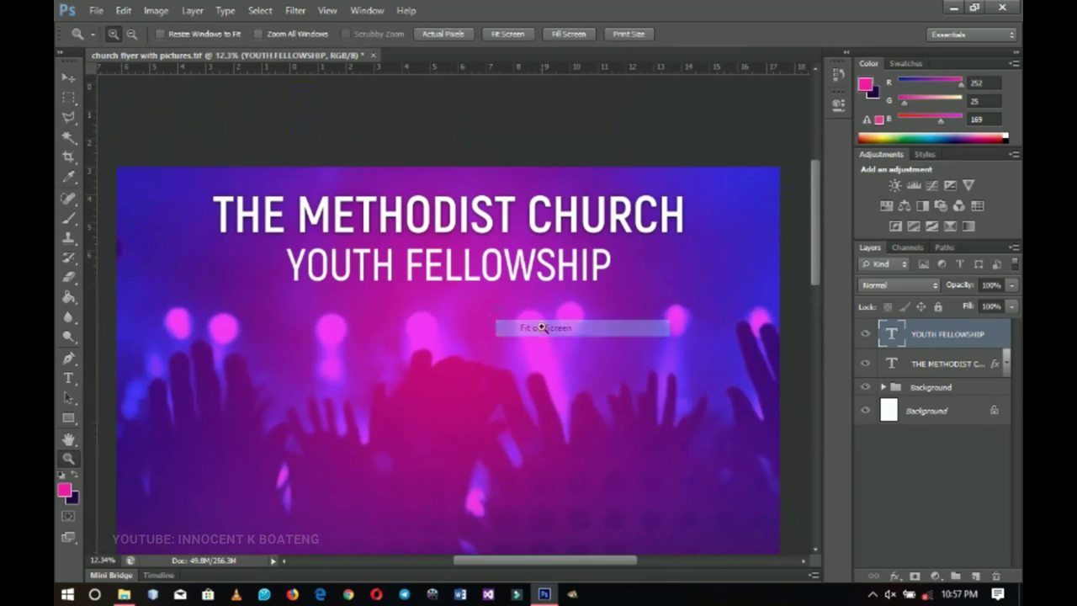
pyautogui.click(64, 78)
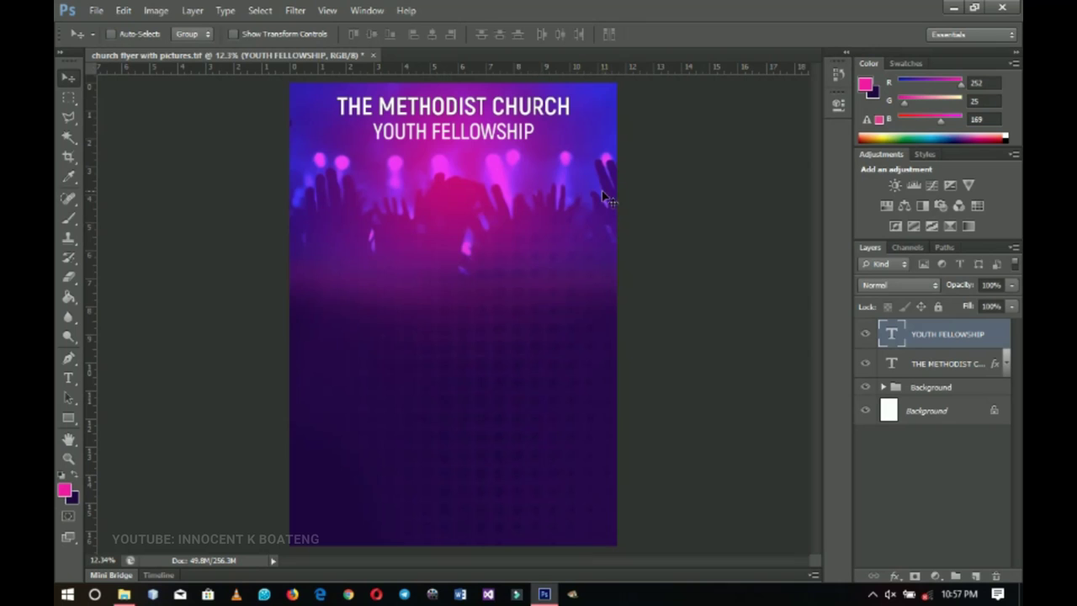
pyautogui.hotkey('ctrl', 'j')
pyautogui.moveTo(471, 143); pyautogui.dragTo(466, 226)
# - Set the lower YOUTH FELLOWSHIP copy in Raleway ExtraBold Italic
pyautogui.press('t')
pyautogui.click(463, 219)
pyautogui.doubleClick(463, 219)
pyautogui.hotkey('ctrl', 'a')
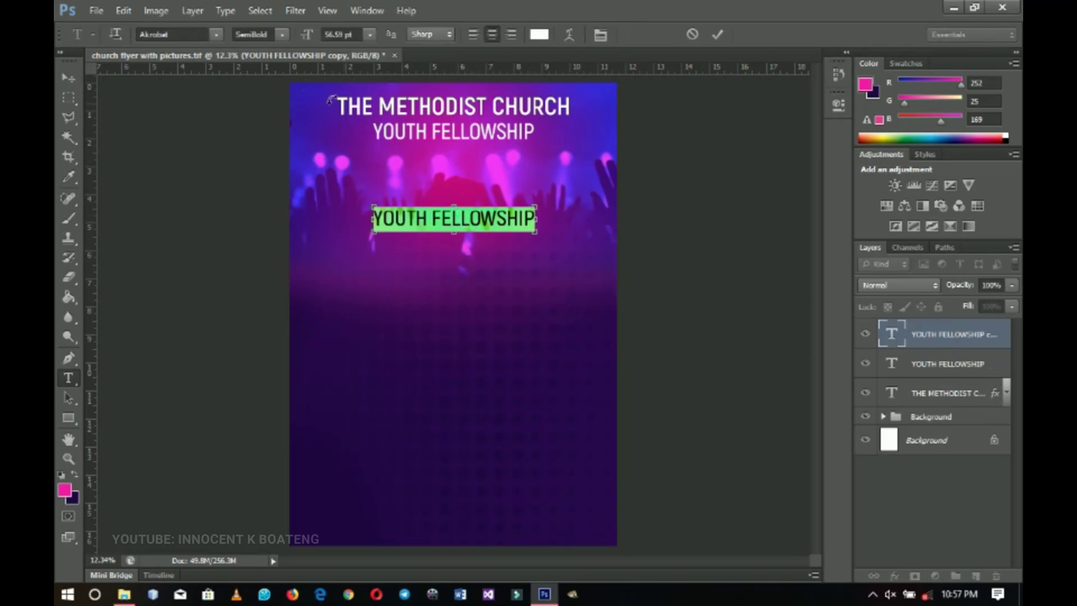
pyautogui.click(176, 33)
pyautogui.write('Raleway')
pyautogui.press('Return')
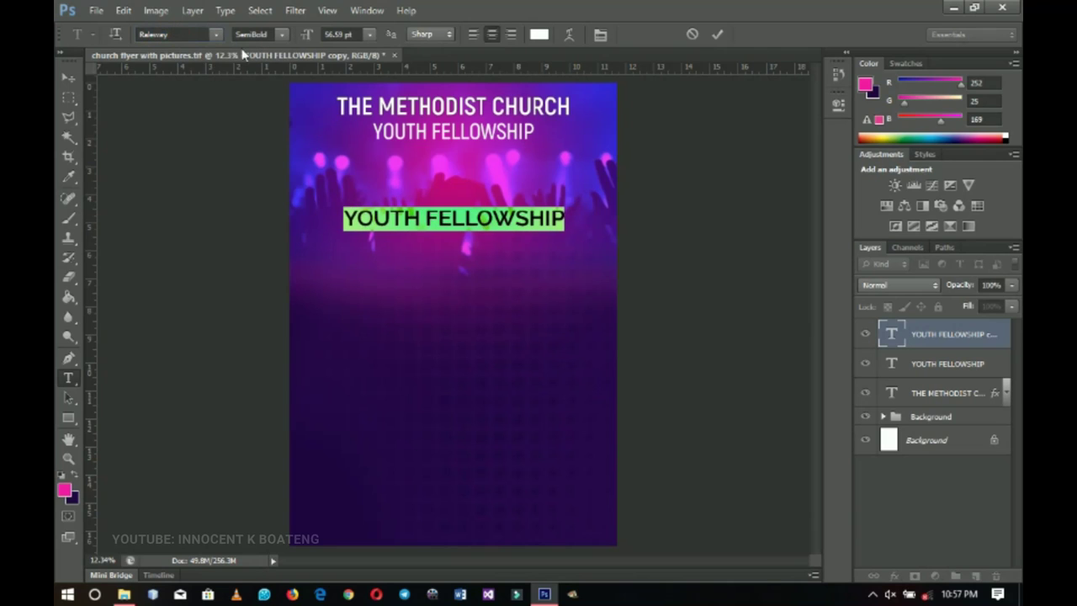
pyautogui.click(280, 34)
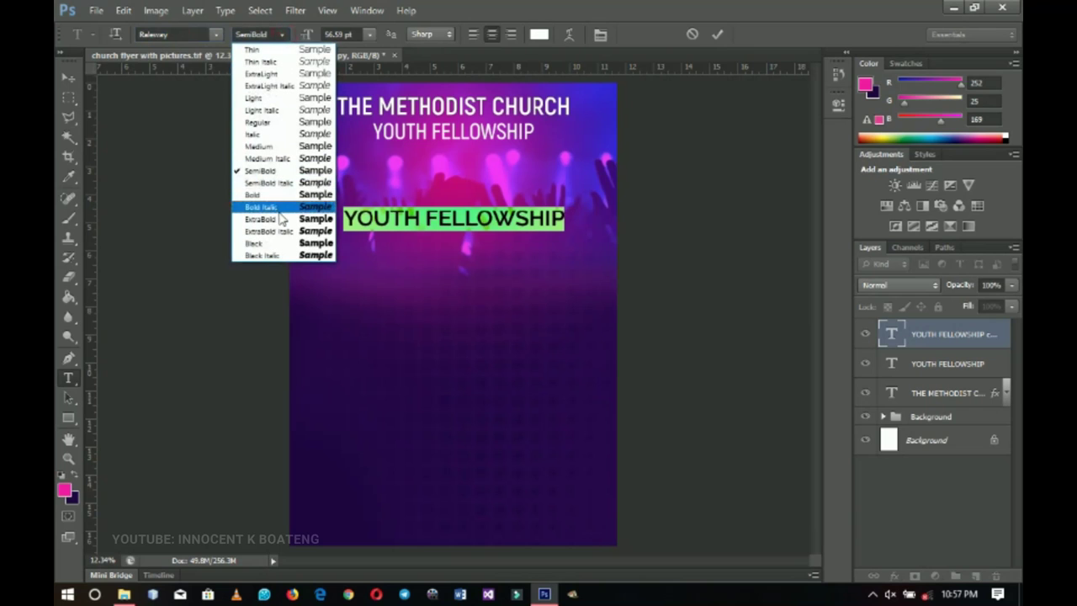
pyautogui.click(286, 182)
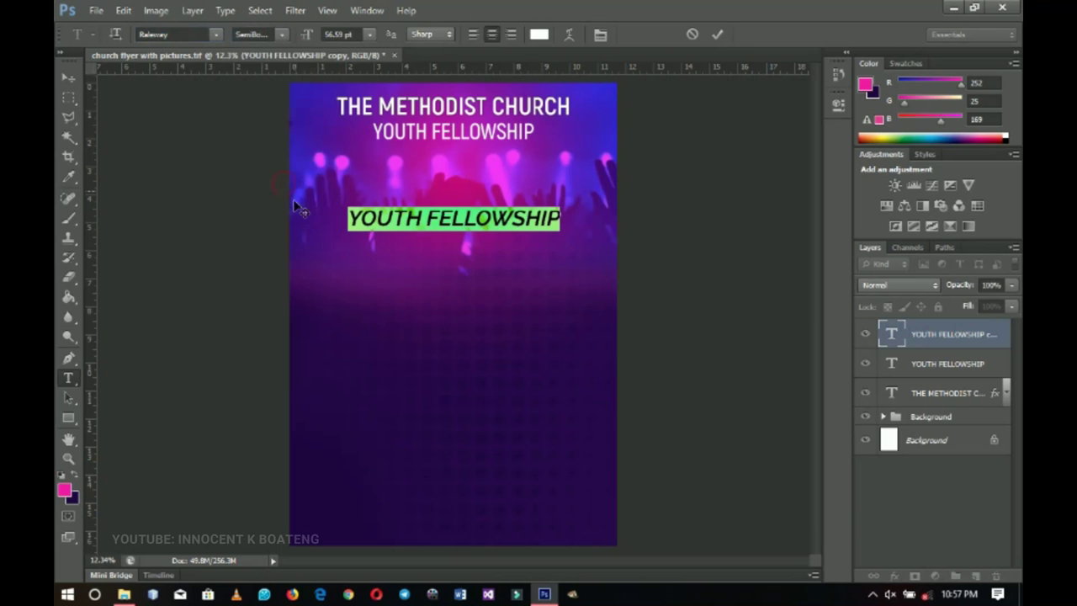
pyautogui.click(281, 33)
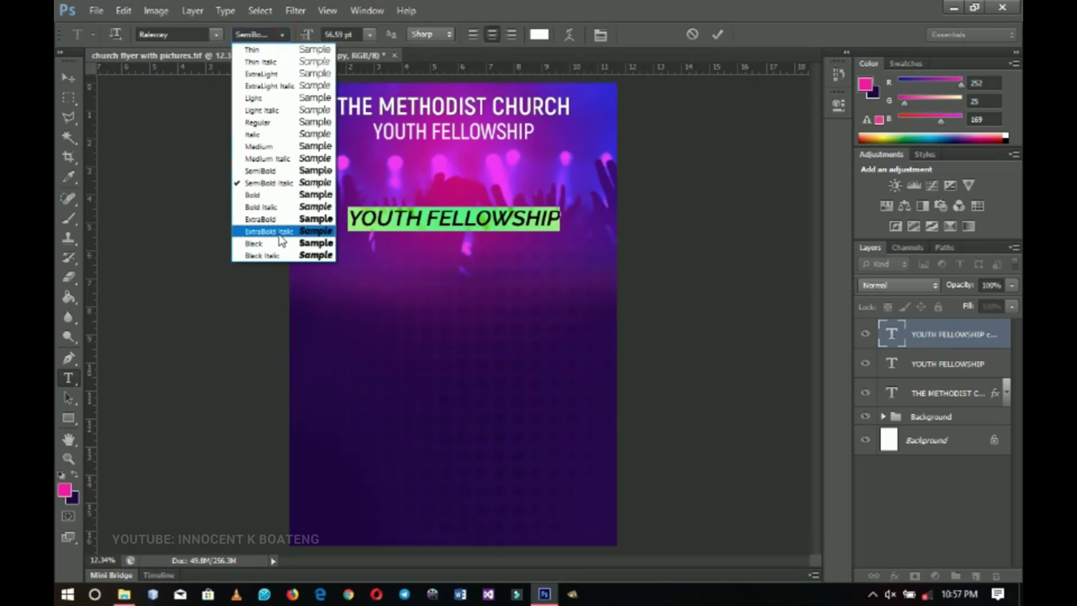
pyautogui.click(280, 230)
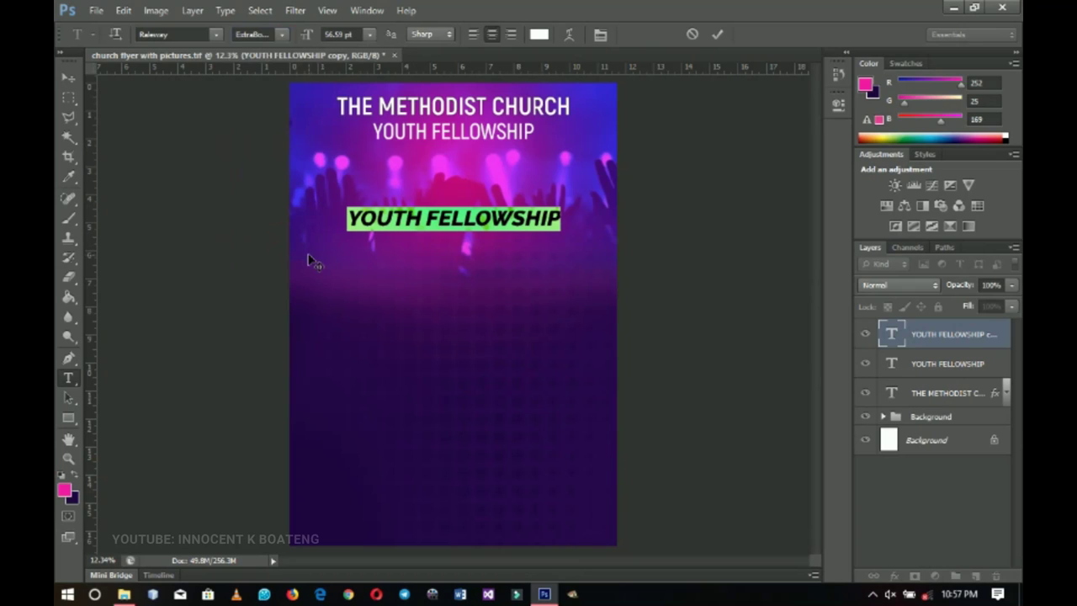
# - Retype the copy as 'WOR SHIP' on two lines and widen the leading between them
pyautogui.write('wor')
pyautogui.press('BackSpace')
pyautogui.press('BackSpace')
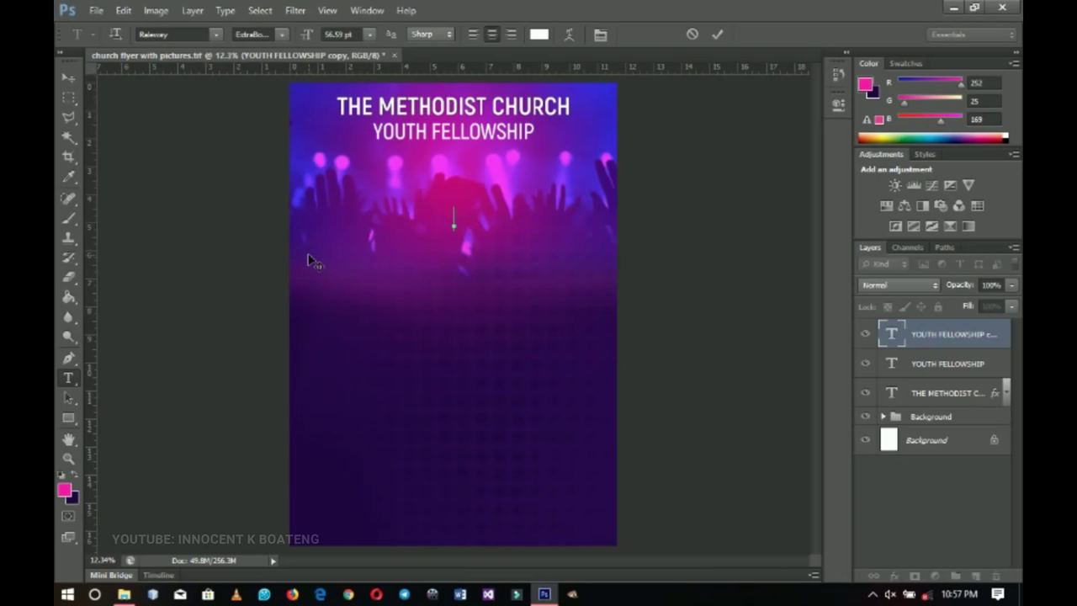
pyautogui.write('WOR ')
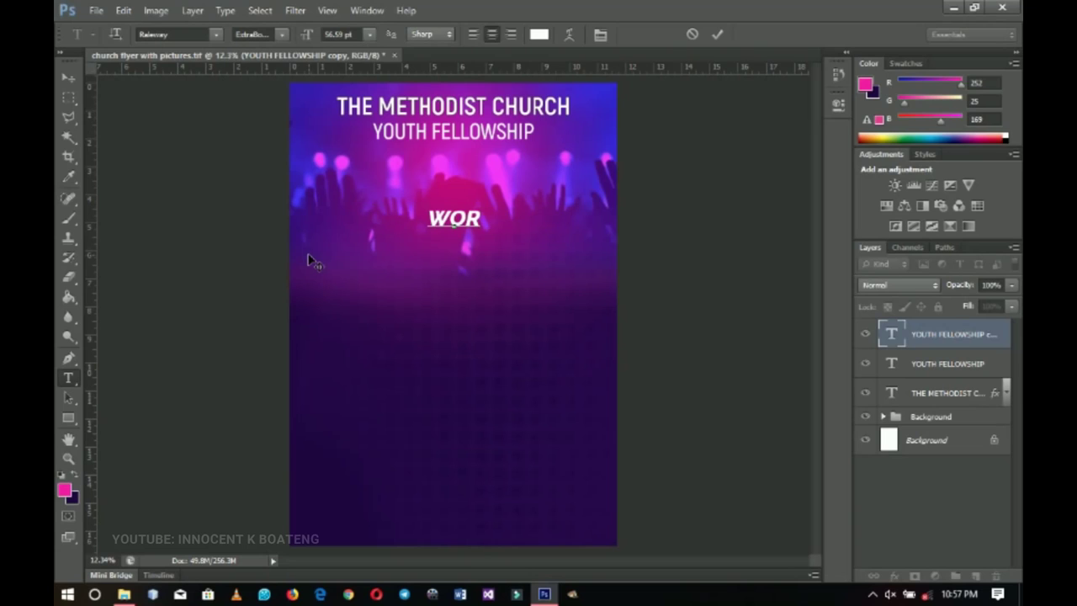
pyautogui.write('SHIP')
pyautogui.press('ctrl')
pyautogui.hotkey('ctrl', 'a')
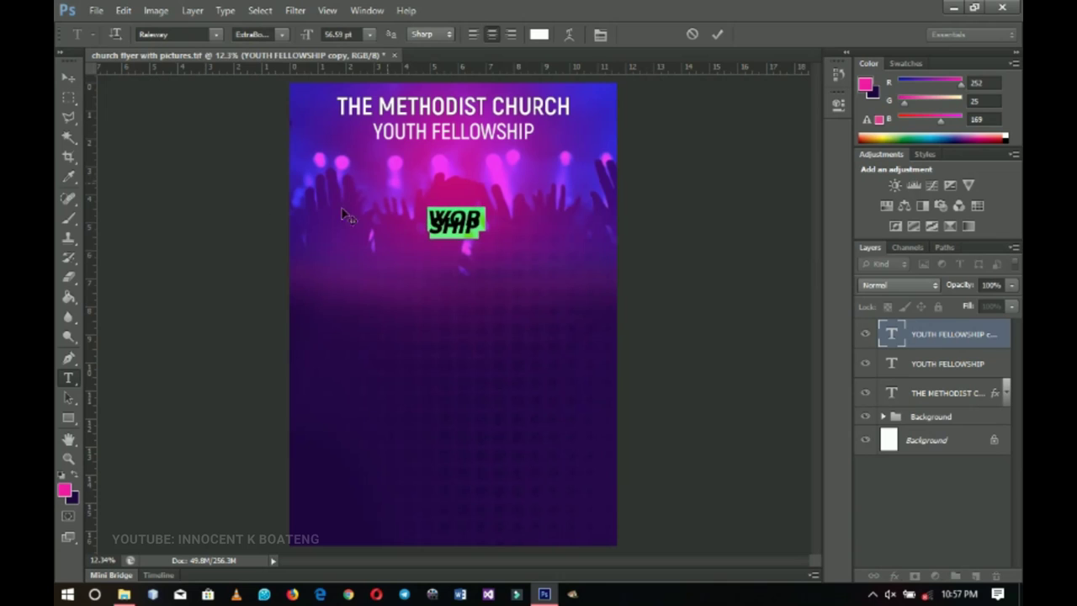
pyautogui.hotkey('ctrl', 't')
pyautogui.moveTo(746, 167); pyautogui.dragTo(776, 163)
pyautogui.click(68, 77)
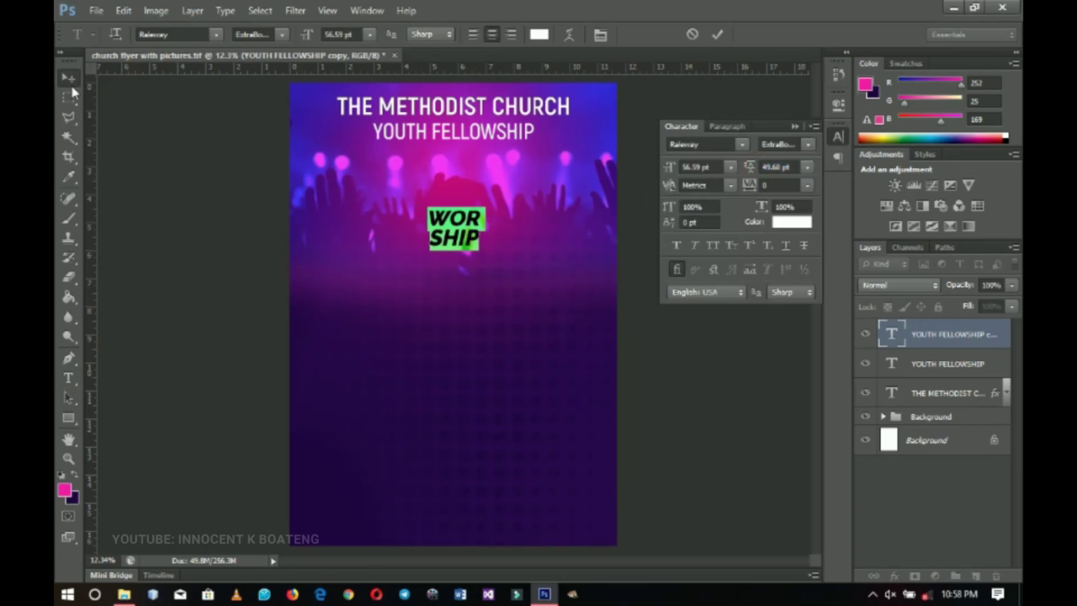
# - Enlarge WOR SHIP to about 407% and move it slightly down the flyer
pyautogui.hotkey('ctrl', 't')
pyautogui.moveTo(477, 257); pyautogui.dragTo(591, 323)
pyautogui.press('Return')
pyautogui.moveTo(493, 185); pyautogui.dragTo(484, 199)
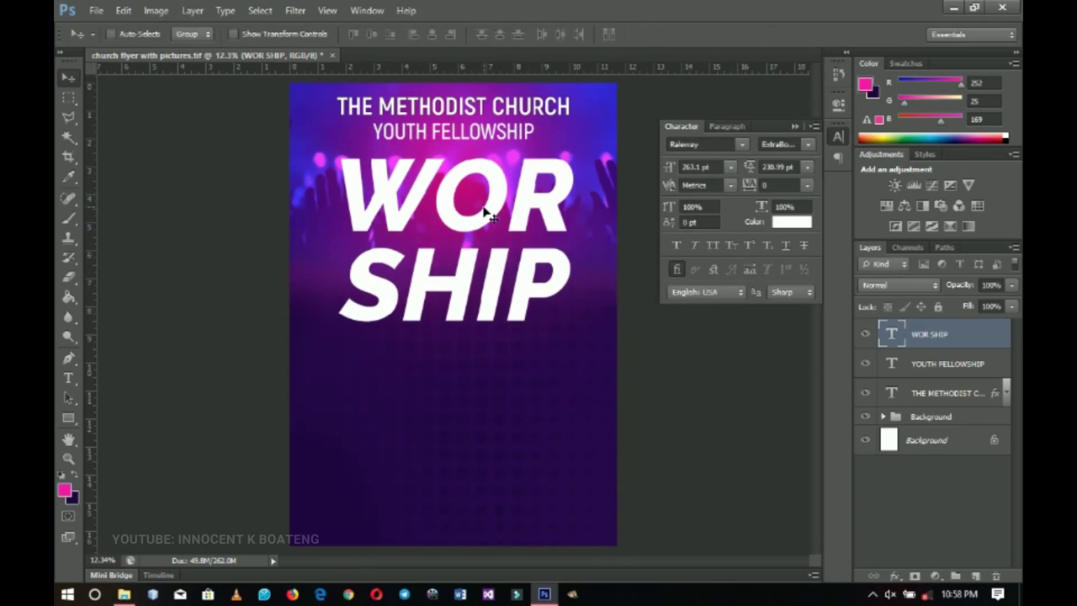
# - Change the WOR SHIP text style to Black Italic
pyautogui.doubleClick(484, 200)
pyautogui.doubleClick(483, 203)
pyautogui.hotkey('ctrl', 'a')
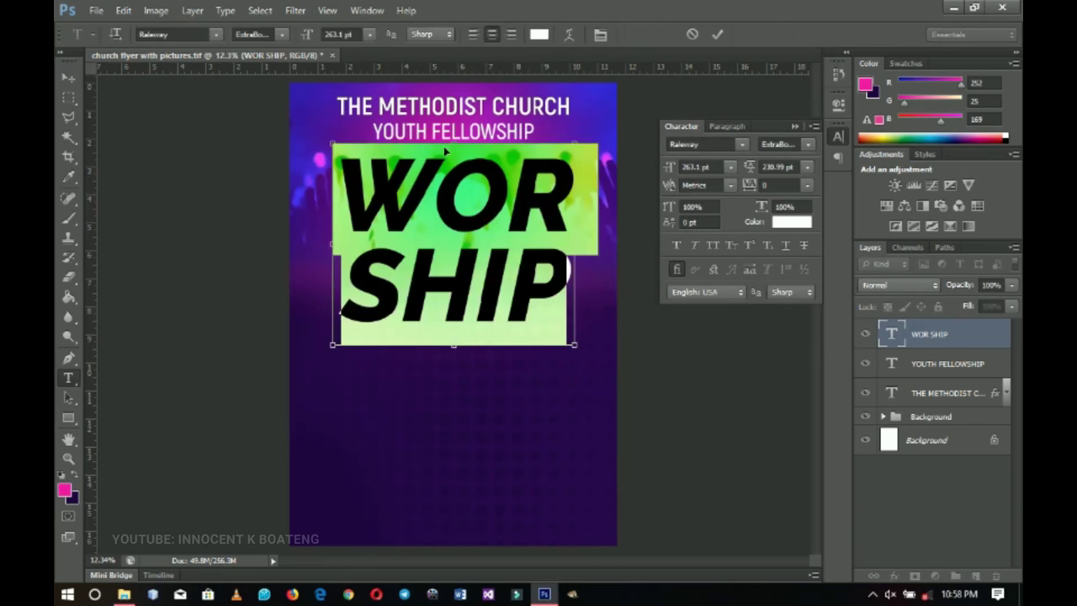
pyautogui.click(282, 35)
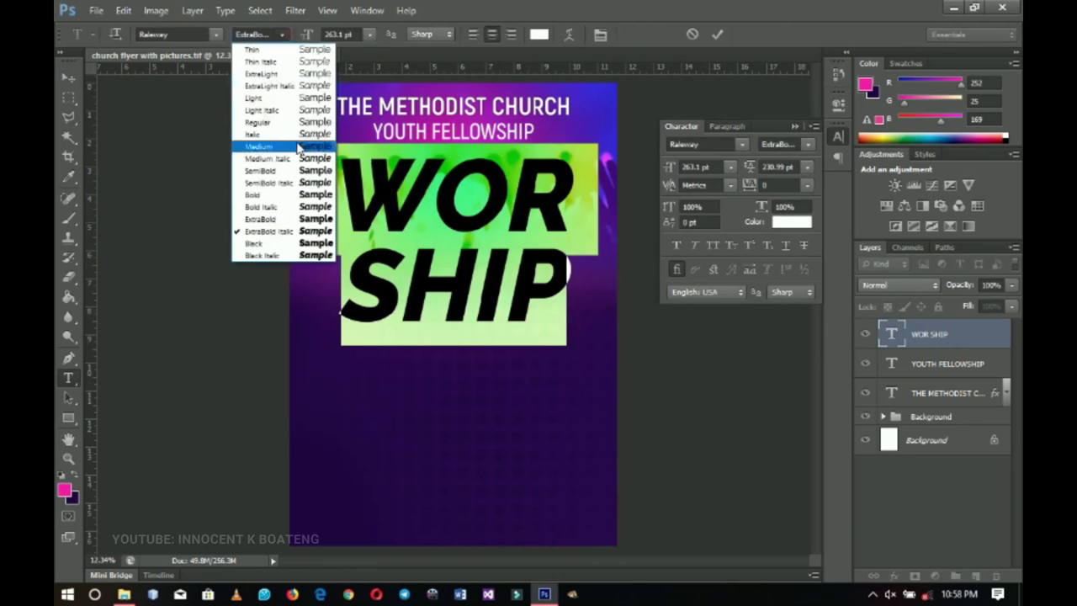
pyautogui.click(309, 253)
pyautogui.click(68, 77)
# - Tighten WOR SHIP to 193.99 pt leading and -20 tracking, then centre it horizontally
pyautogui.doubleClick(502, 274)
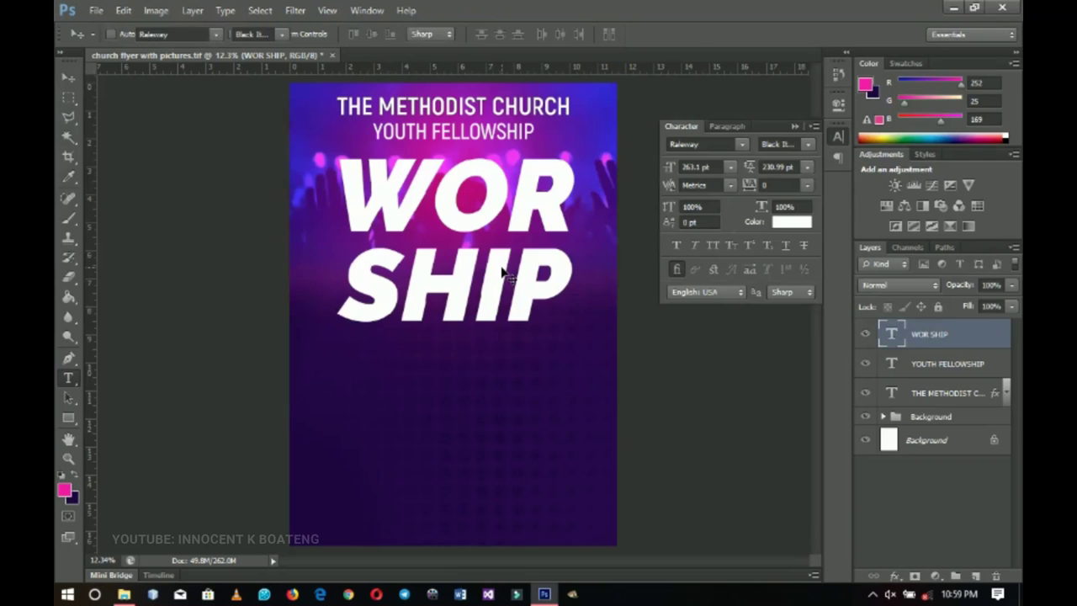
pyautogui.hotkey('ctrl', 'a')
pyautogui.moveTo(750, 167)
pyautogui.mouseDown()
pyautogui.moveTo(730, 172)
pyautogui.moveTo(748, 186)
pyautogui.mouseUp()
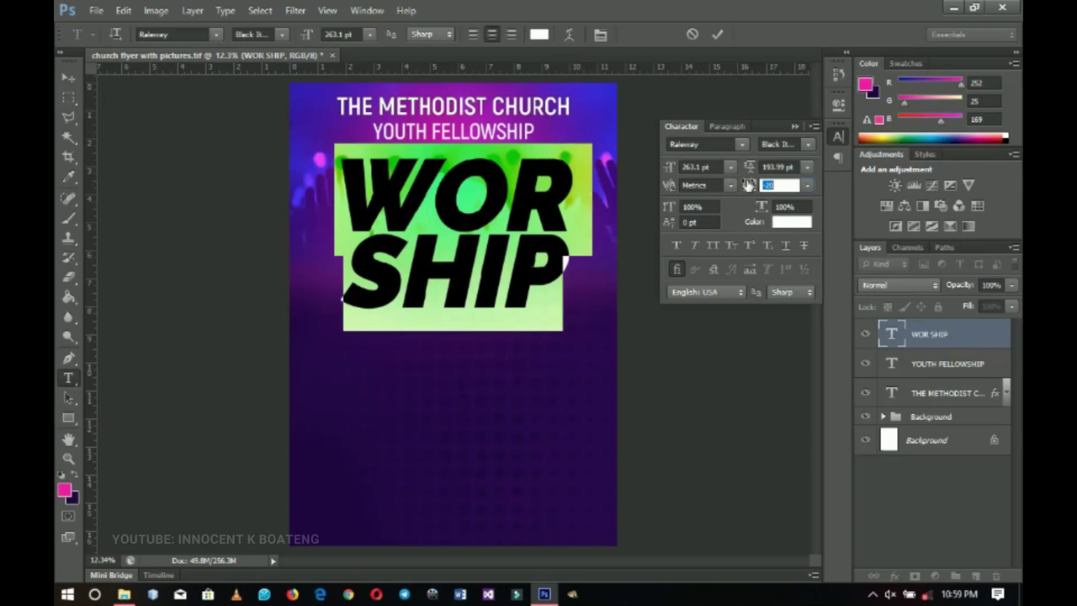
pyautogui.click(69, 77)
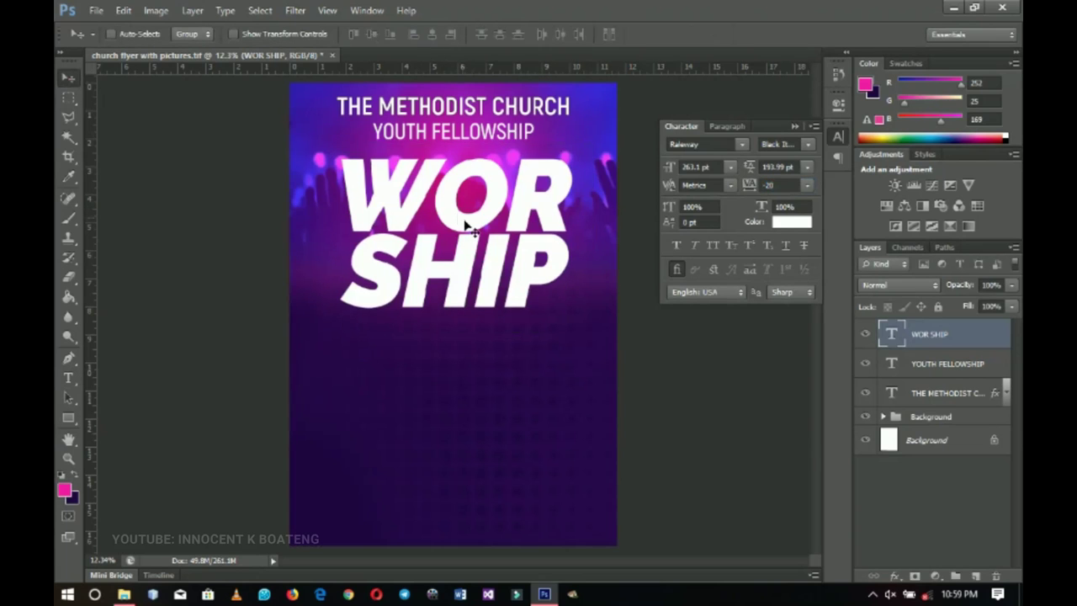
pyautogui.hotkey('ctrl', 'a')
pyautogui.click(432, 34)
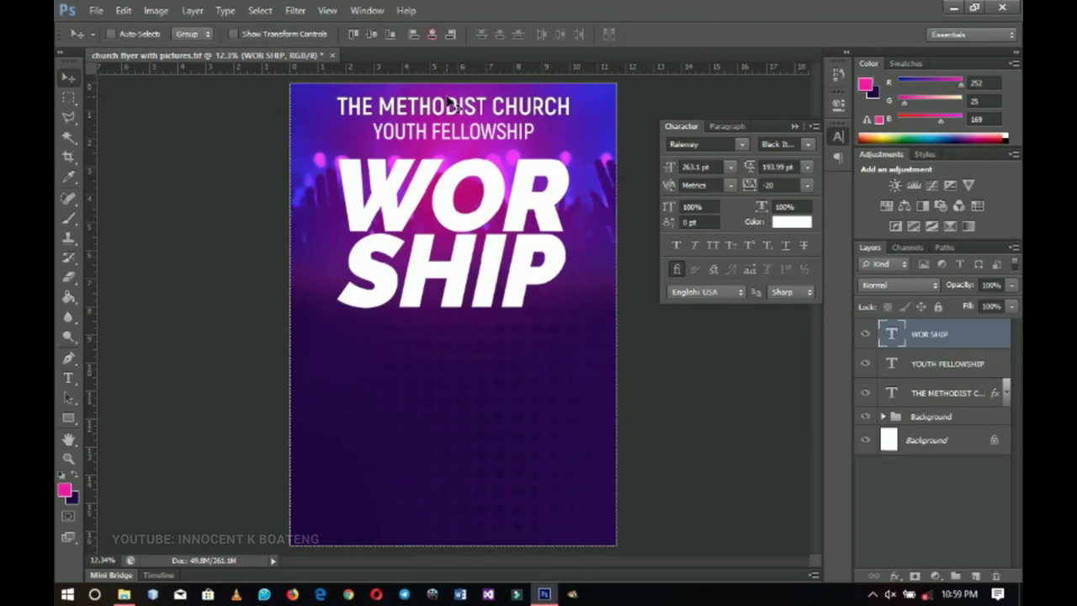
pyautogui.click(703, 316)
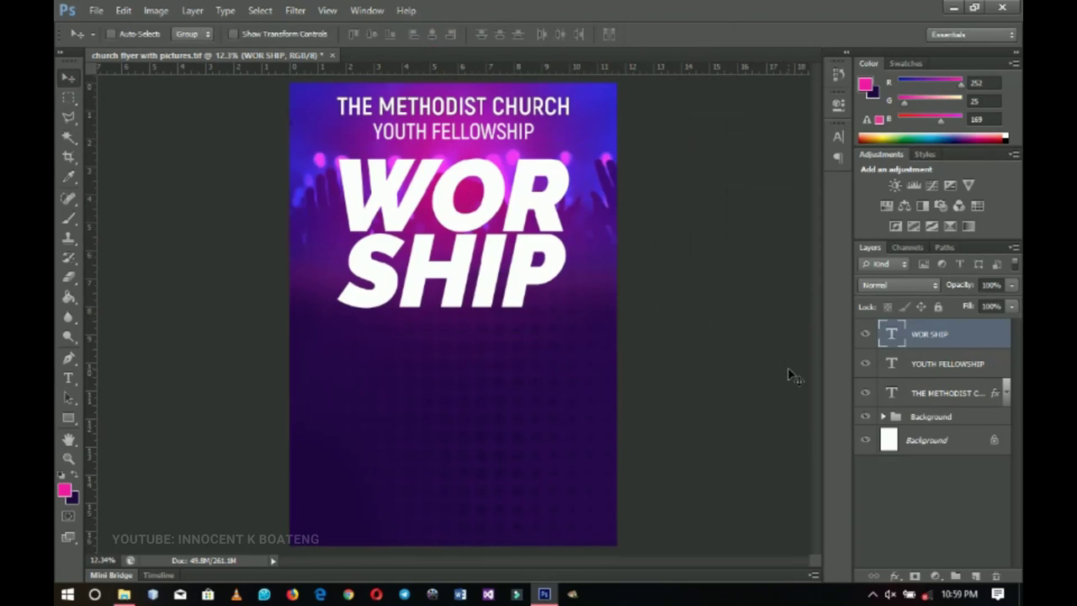
# - Duplicate the WOR SHIP layer, hide the copy, and recolour the original text pure black
pyautogui.hotkey('ctrl', 'j')
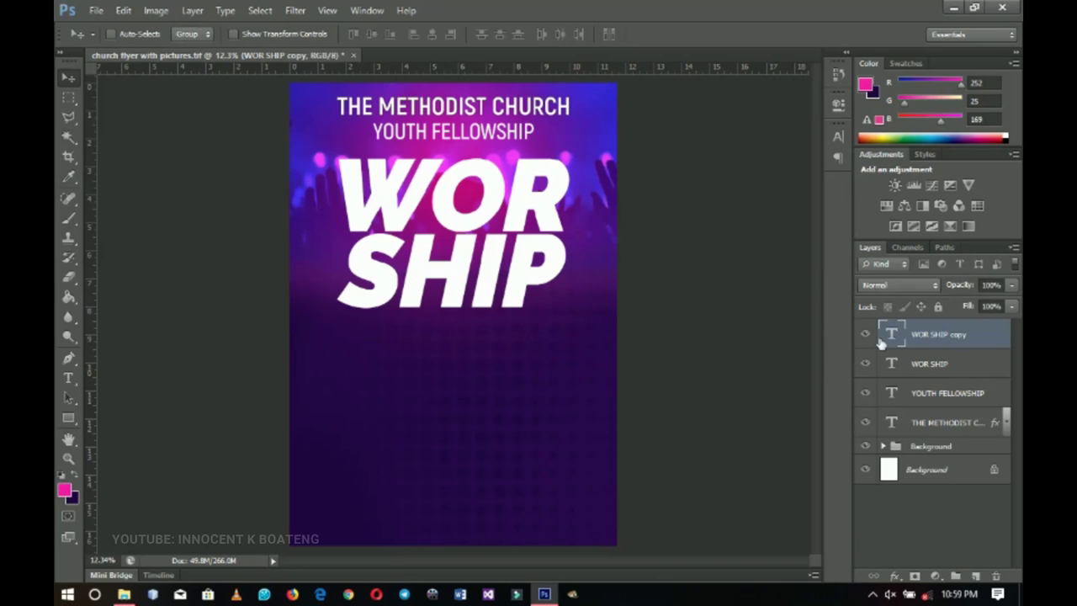
pyautogui.click(866, 336)
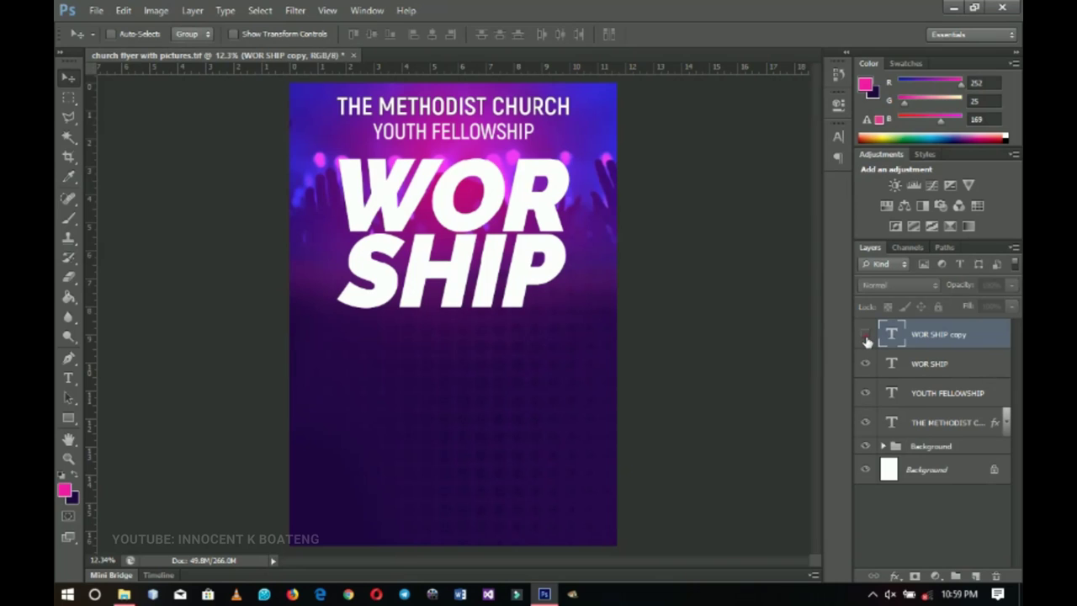
pyautogui.doubleClick(893, 364)
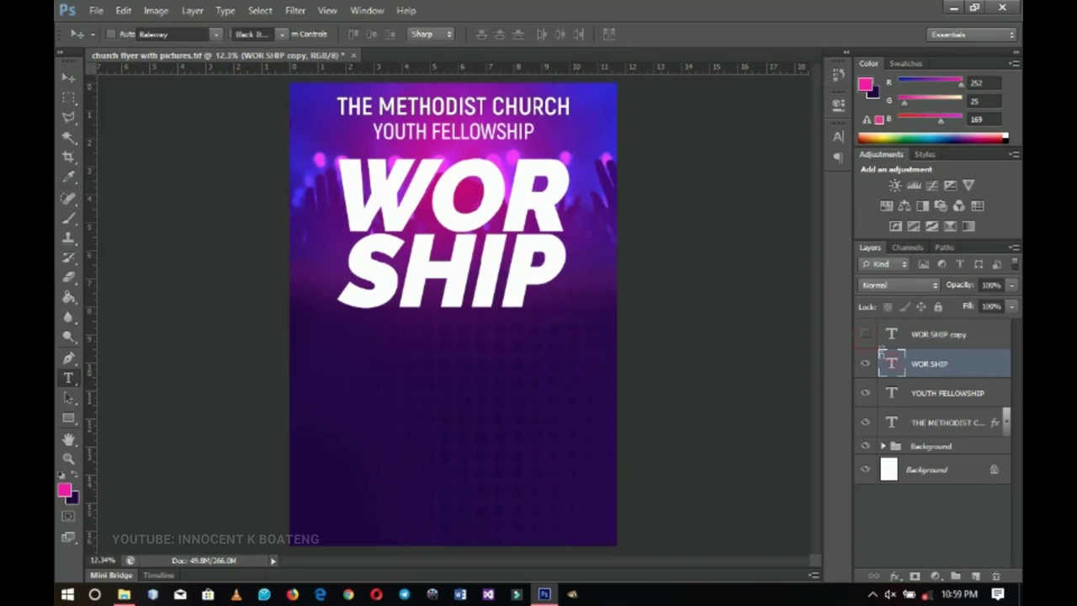
pyautogui.click(539, 34)
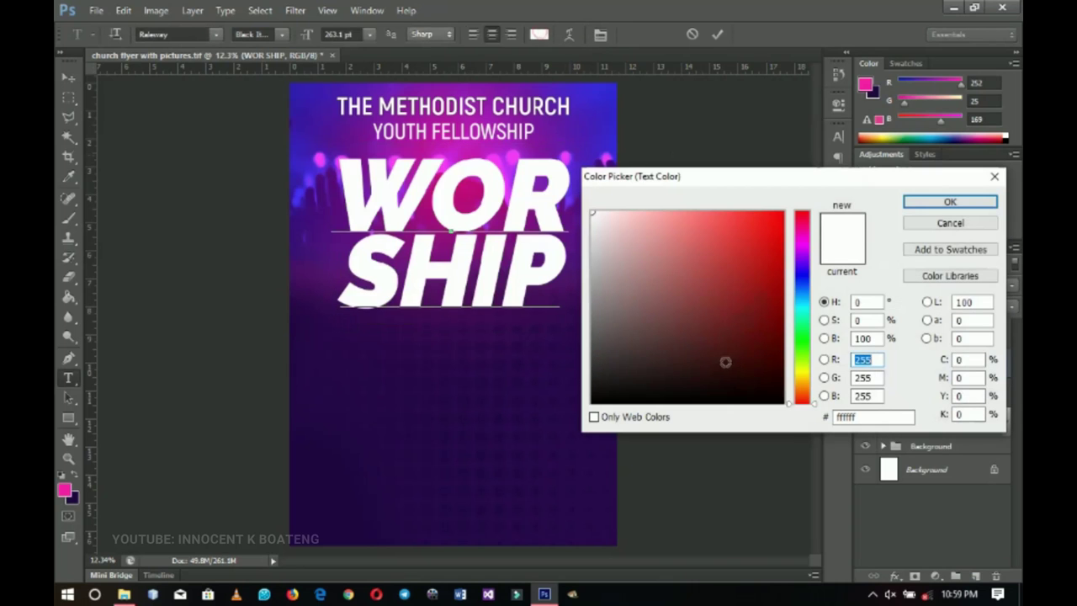
pyautogui.click(757, 383)
pyautogui.click(785, 399)
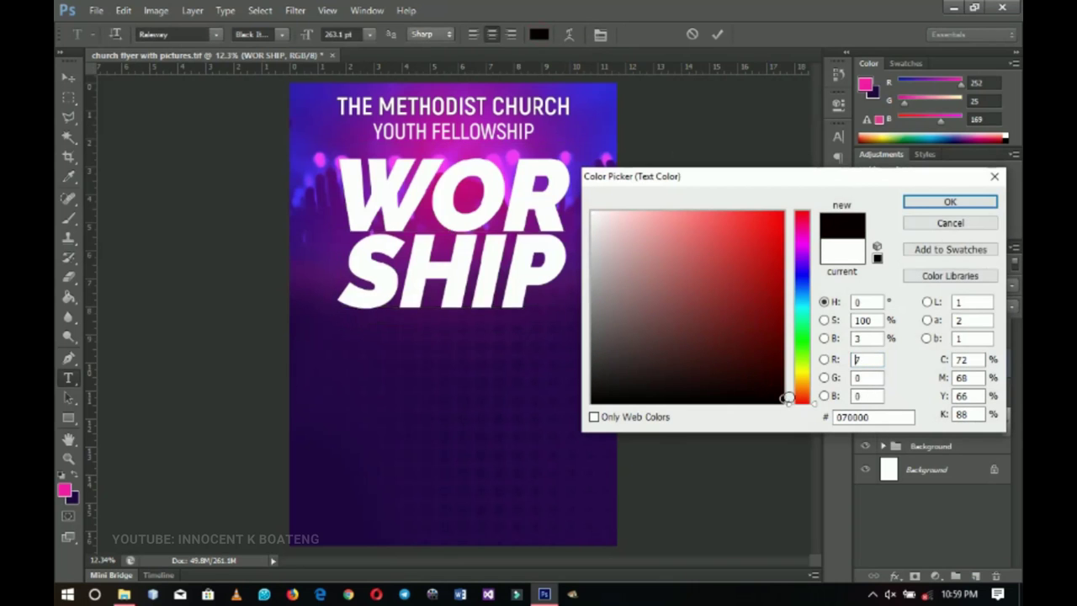
pyautogui.click(950, 202)
pyautogui.click(67, 78)
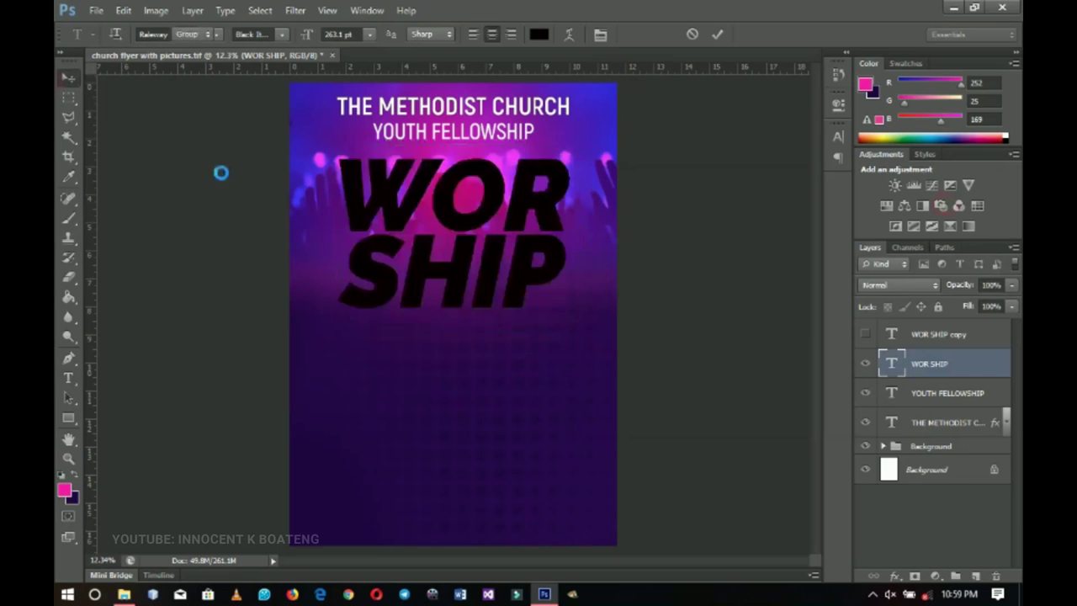
# - Show the white copy on top, offset the black title with arrow nudges, and duplicate it
pyautogui.click(865, 334)
pyautogui.click(865, 334)
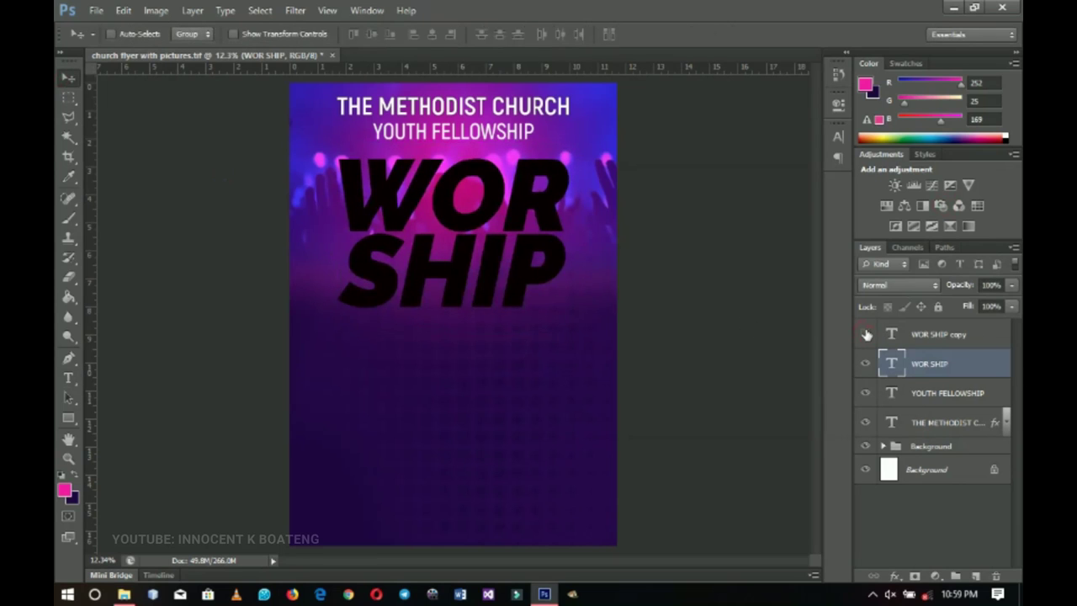
pyautogui.click(865, 334)
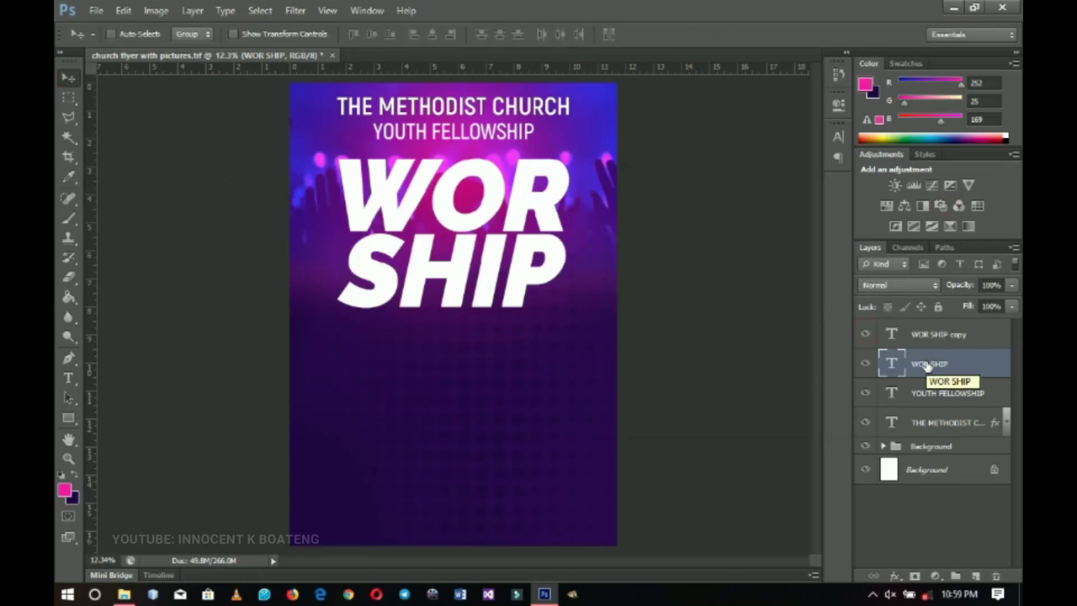
pyautogui.press('Right')
pyautogui.press('Right')
pyautogui.press('Right')
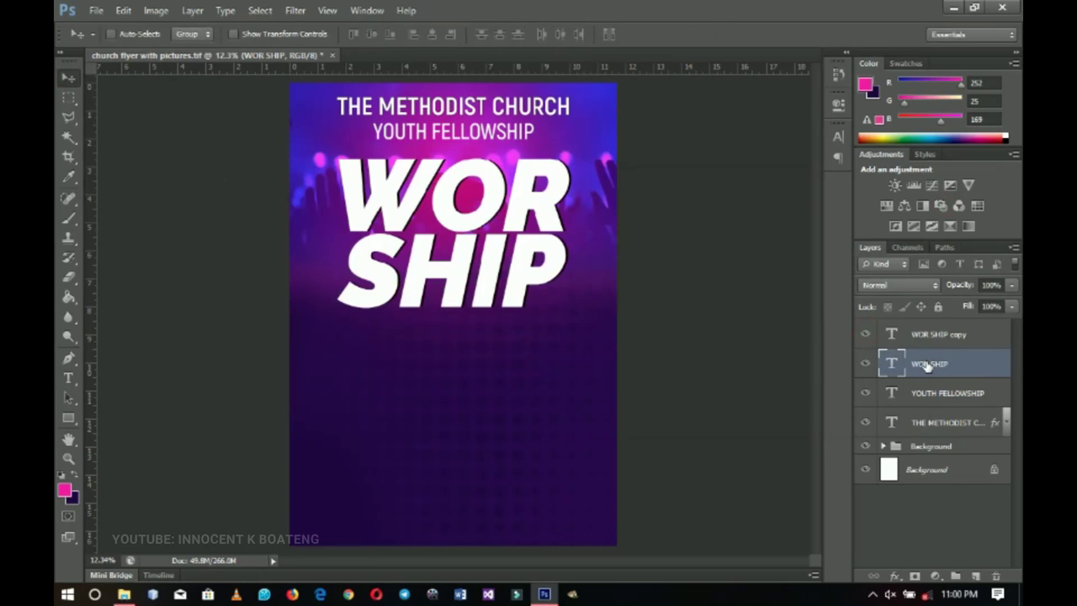
pyautogui.press('Right')
pyautogui.press('Right')
pyautogui.press('Left')
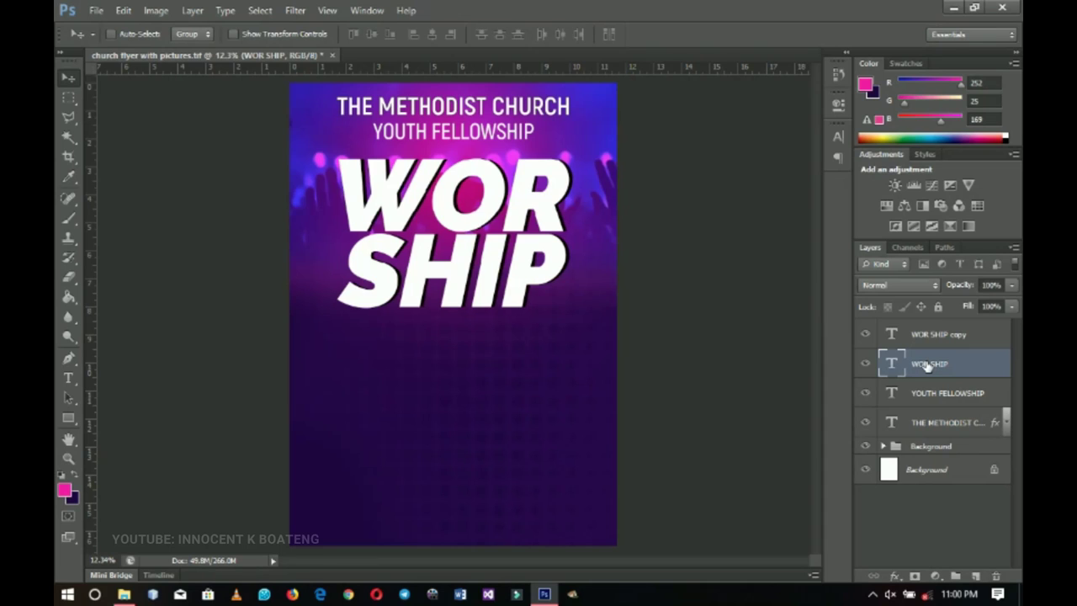
pyautogui.hotkey('ctrl', 'j')
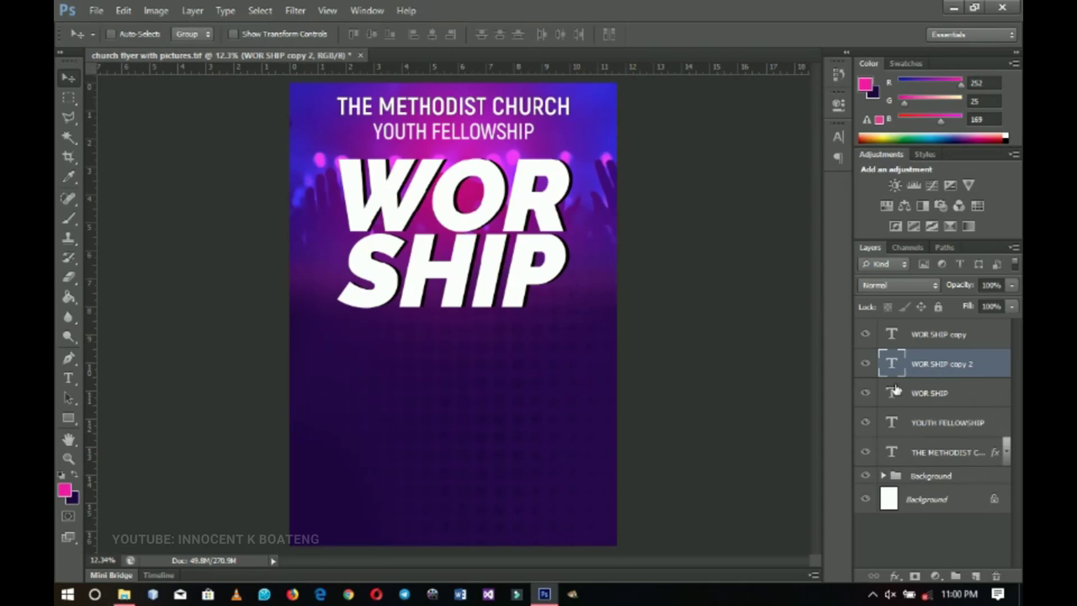
# - Hide the white title and add a Bevel & Emboss effect to WOR SHIP copy 2
pyautogui.rightClick(935, 362)
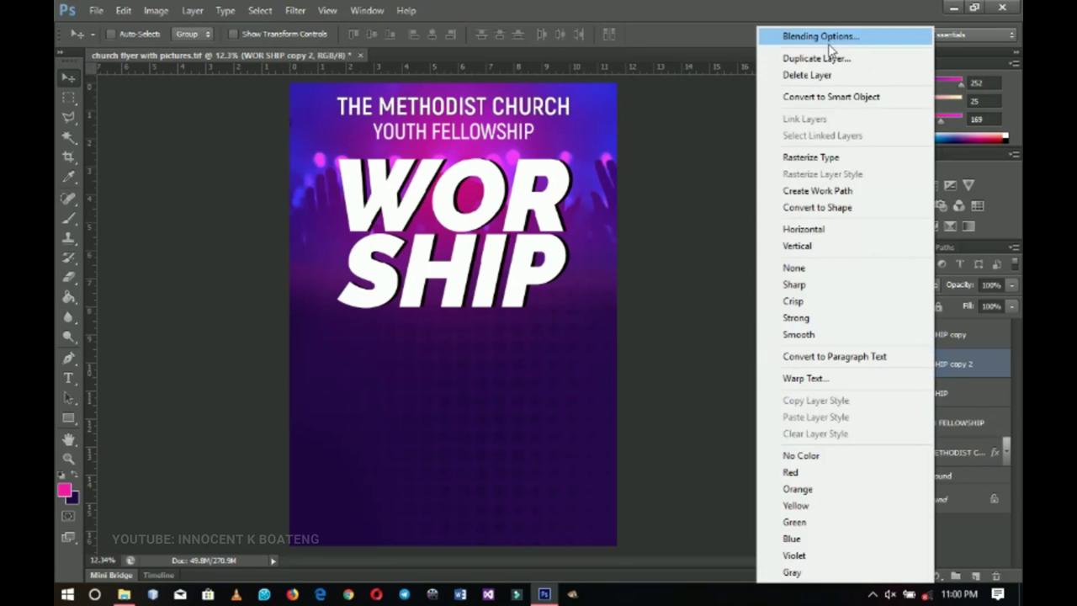
pyautogui.click(824, 39)
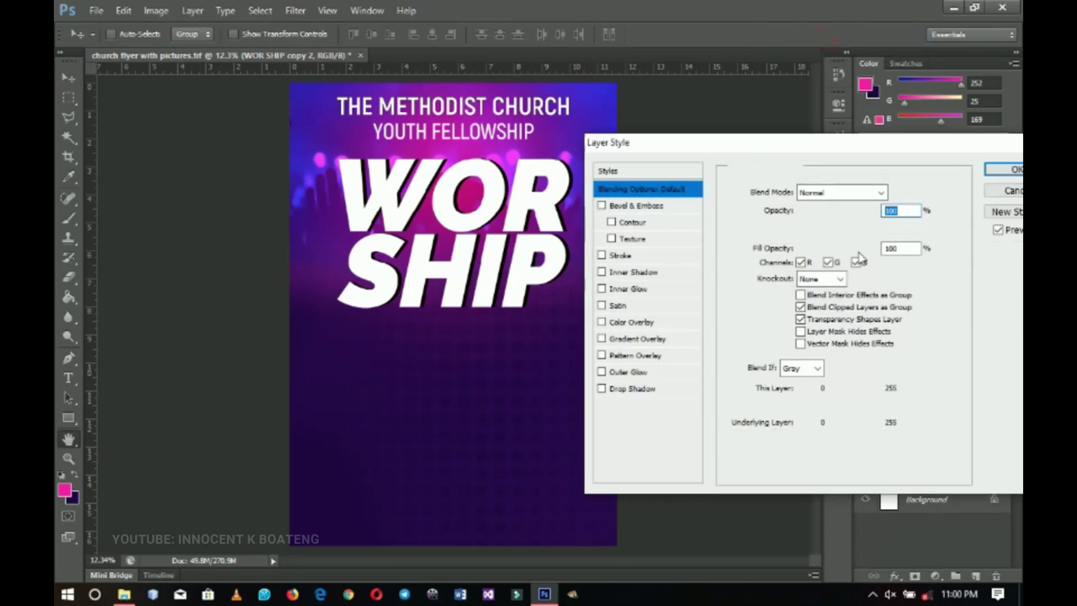
pyautogui.click(1008, 193)
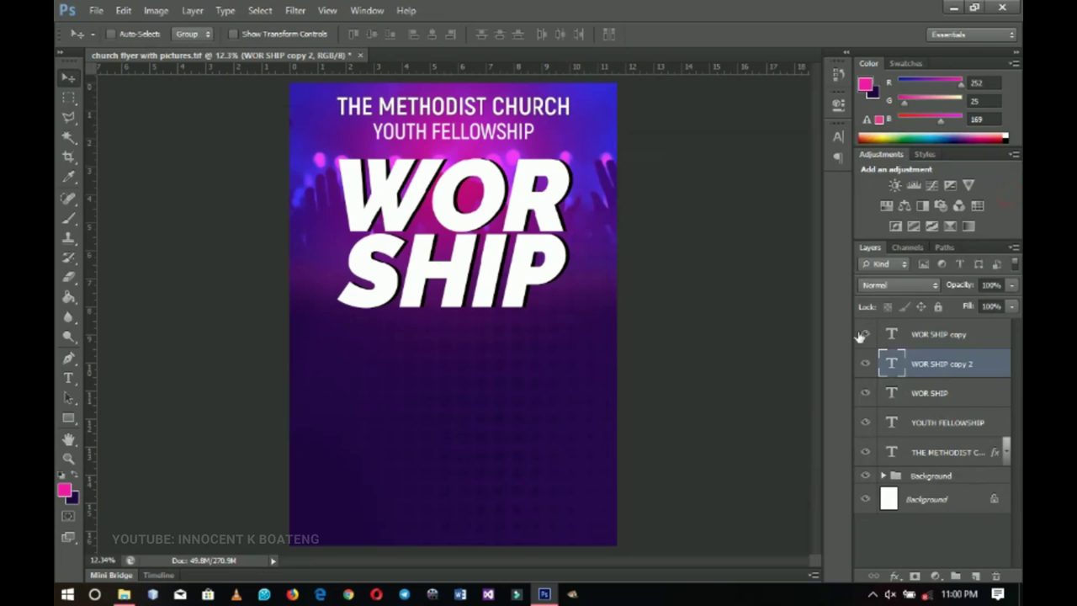
pyautogui.click(864, 335)
pyautogui.rightClick(945, 365)
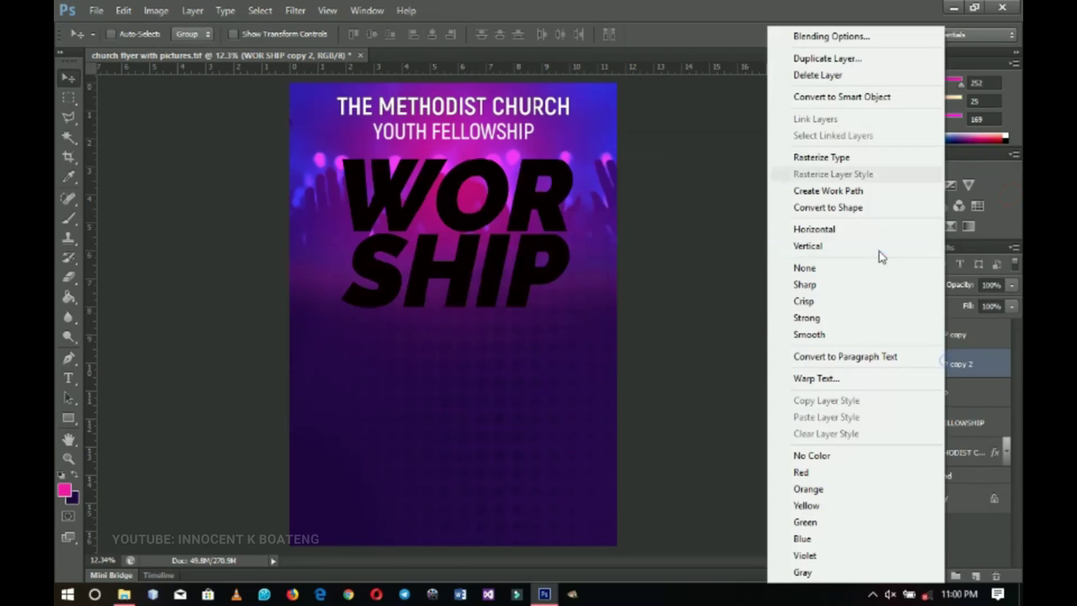
pyautogui.click(816, 35)
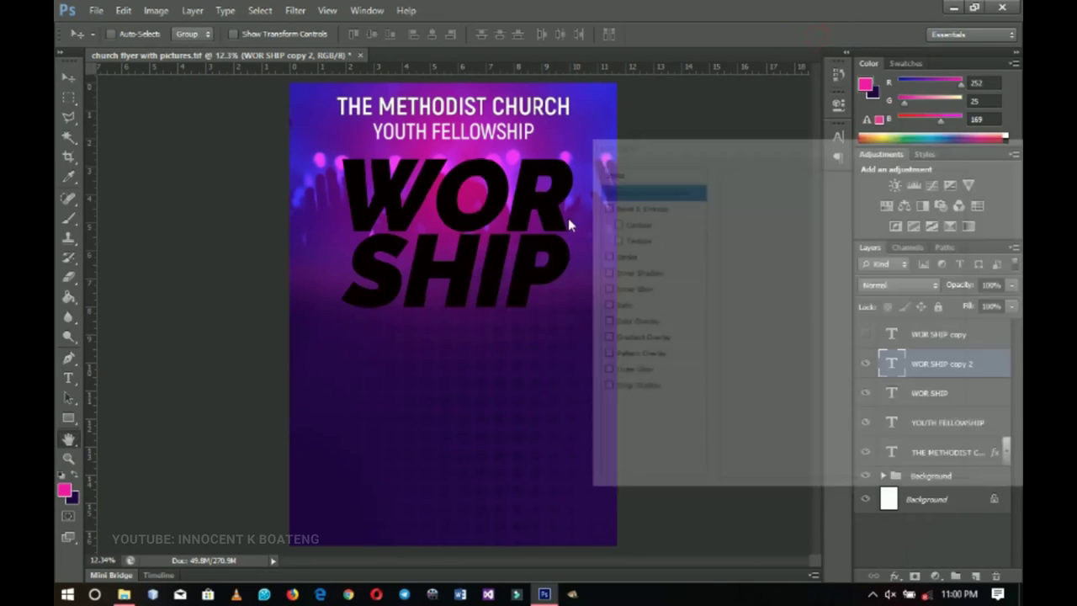
pyautogui.click(632, 208)
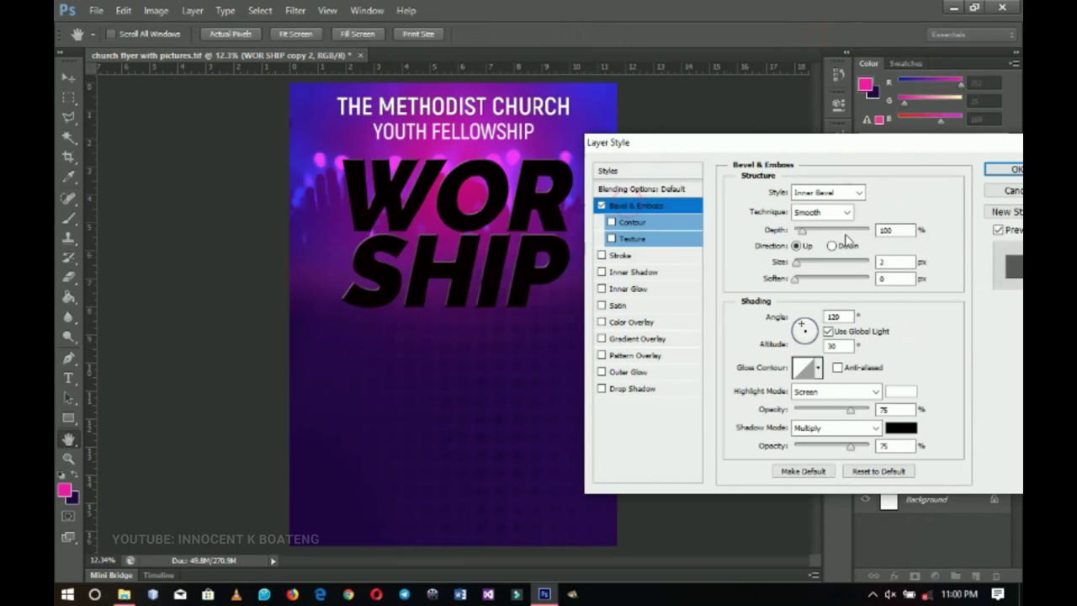
# - Pick a different gloss contour for the bevel, apply it, and show the white title again
pyautogui.click(816, 371)
pyautogui.click(757, 402)
pyautogui.click(772, 403)
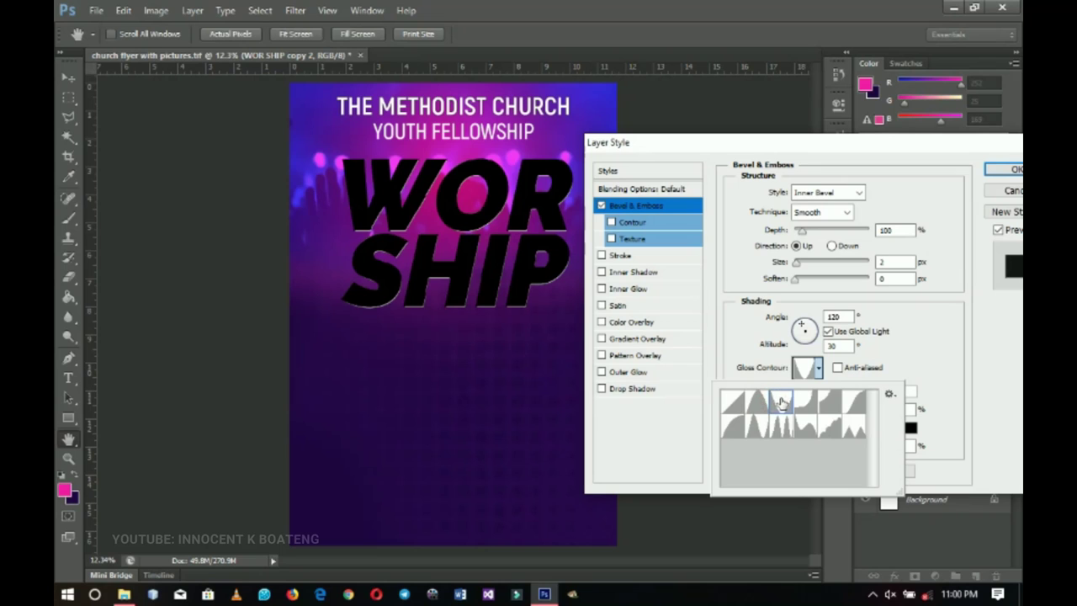
pyautogui.click(802, 401)
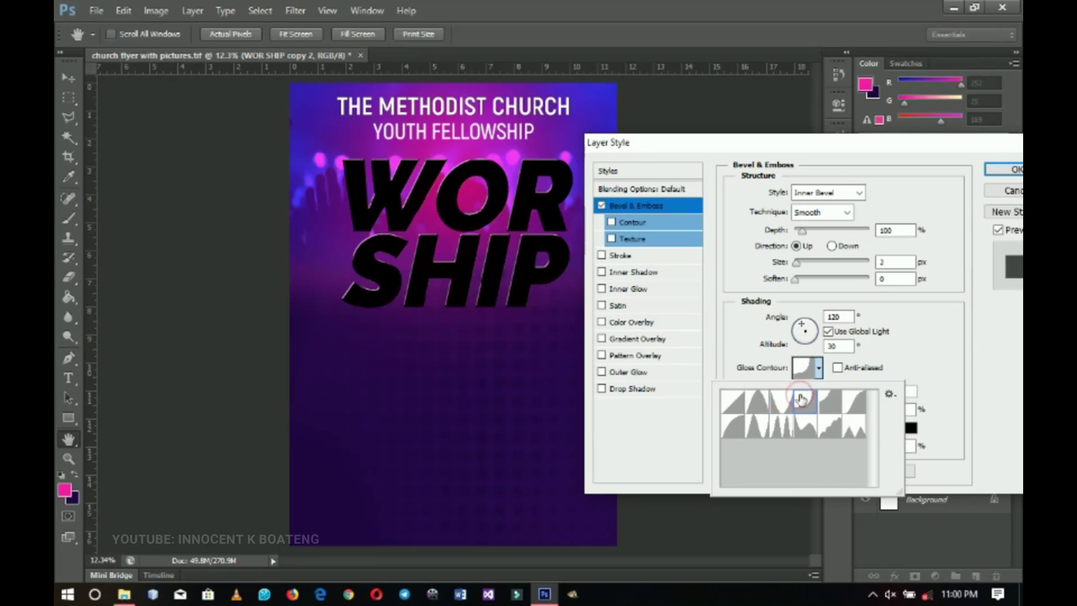
pyautogui.click(824, 402)
pyautogui.click(805, 400)
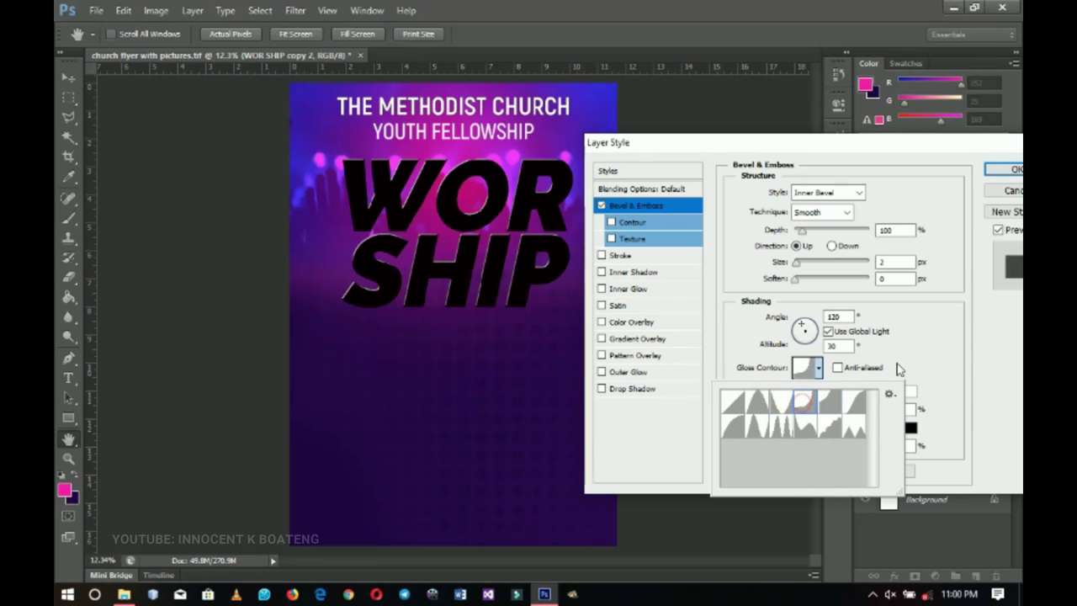
pyautogui.click(996, 169)
pyautogui.press('Return')
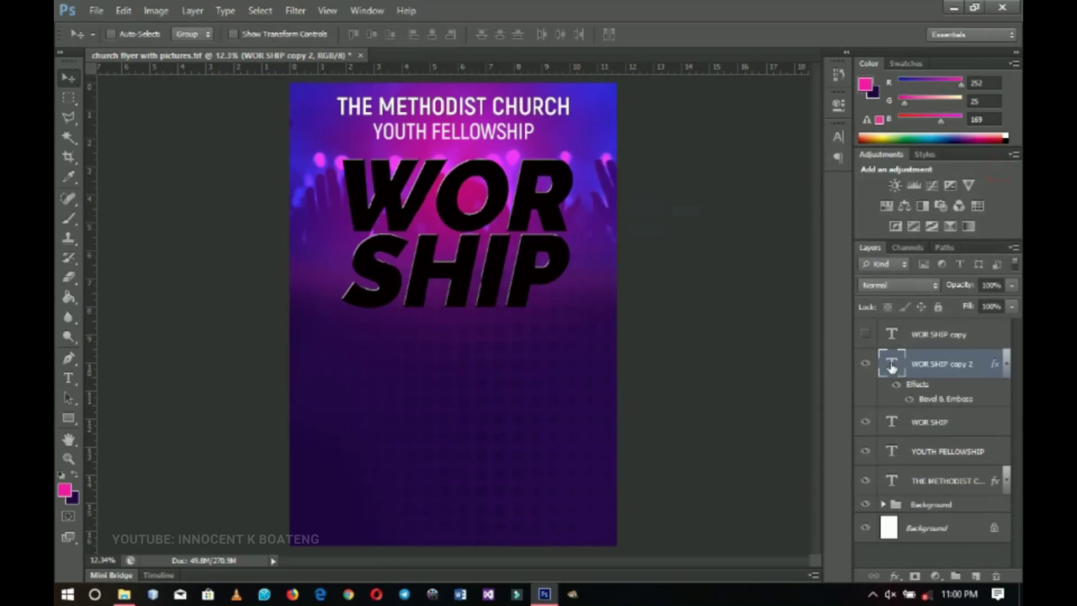
pyautogui.click(1006, 364)
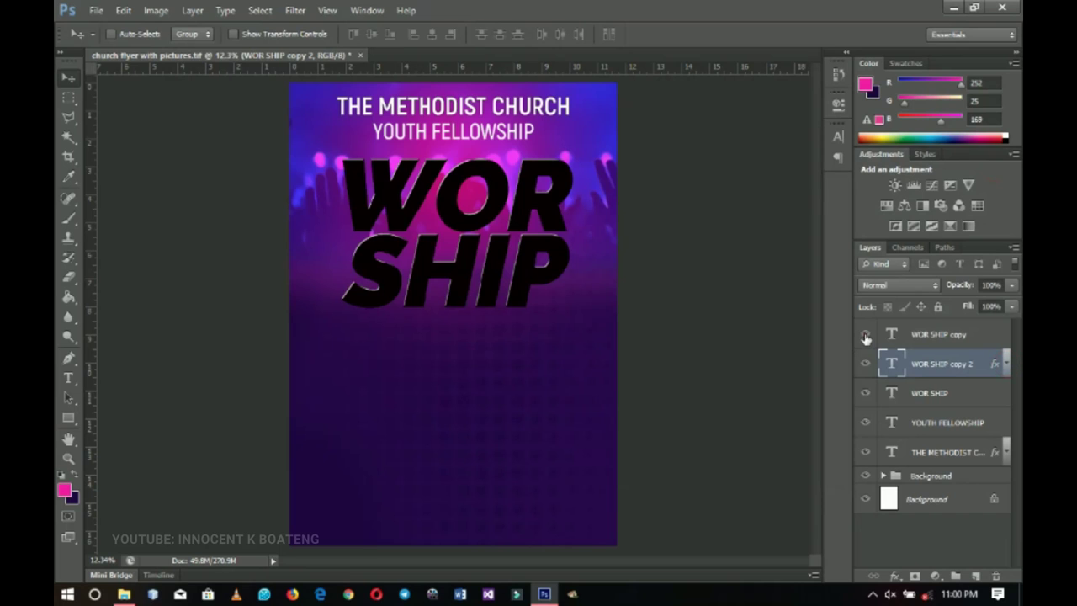
pyautogui.click(866, 336)
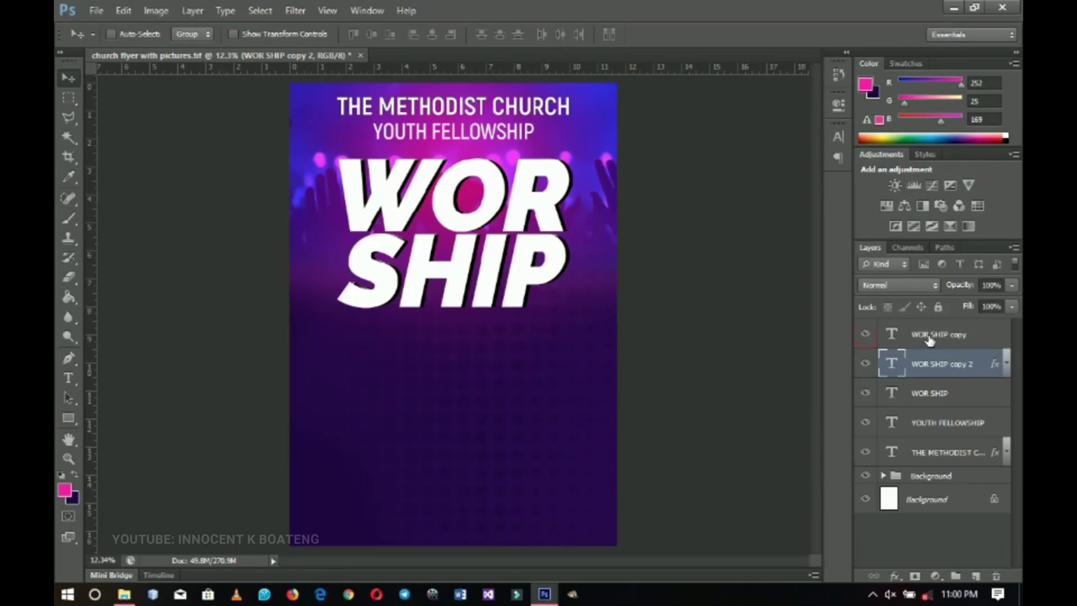
# - Add a faint linear Gradient Overlay at 90° to the white WOR SHIP copy title
pyautogui.click(929, 338)
pyautogui.rightClick(928, 340)
pyautogui.click(813, 36)
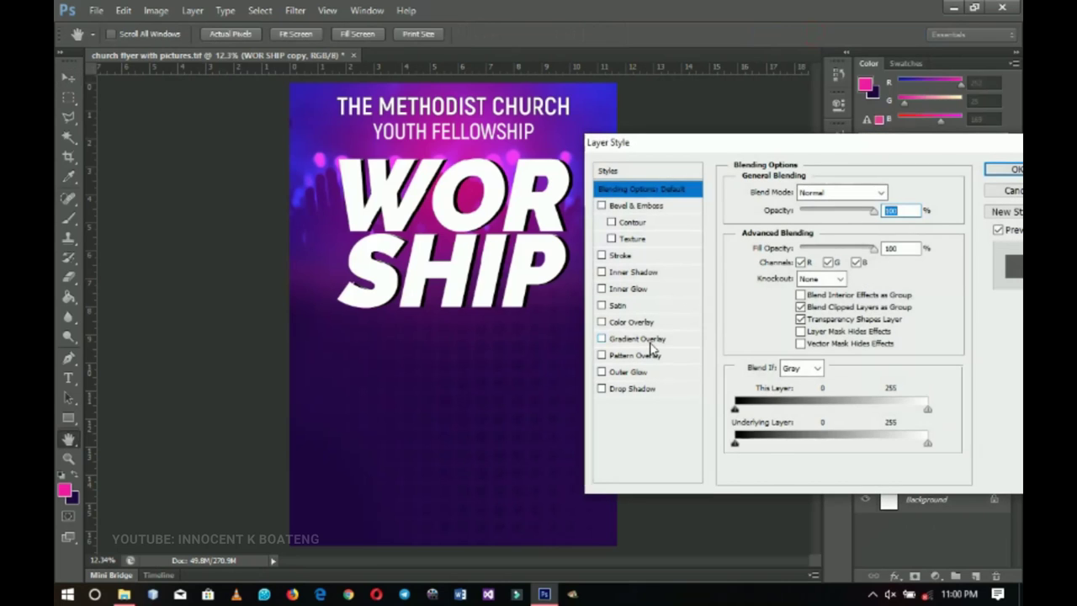
pyautogui.click(648, 340)
pyautogui.click(829, 227)
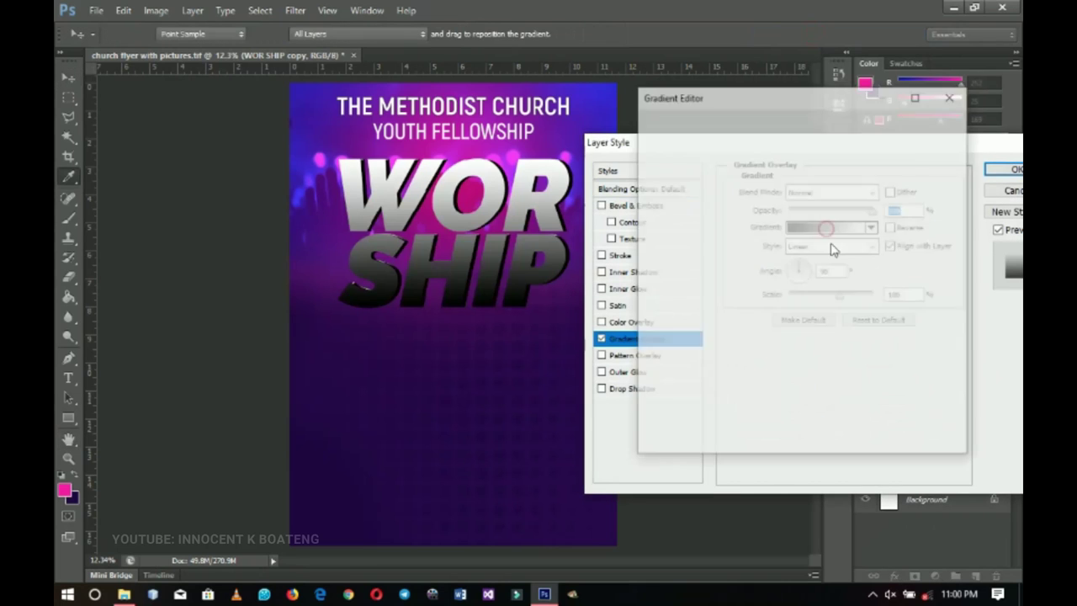
pyautogui.scroll(-15, 819, 197)
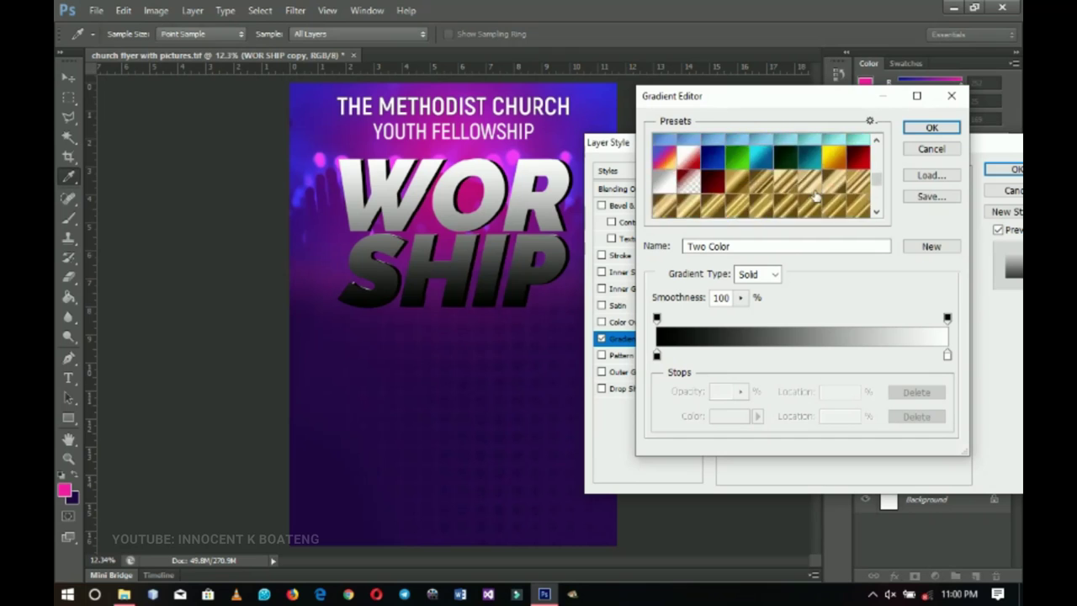
pyautogui.scroll(-5, 819, 197)
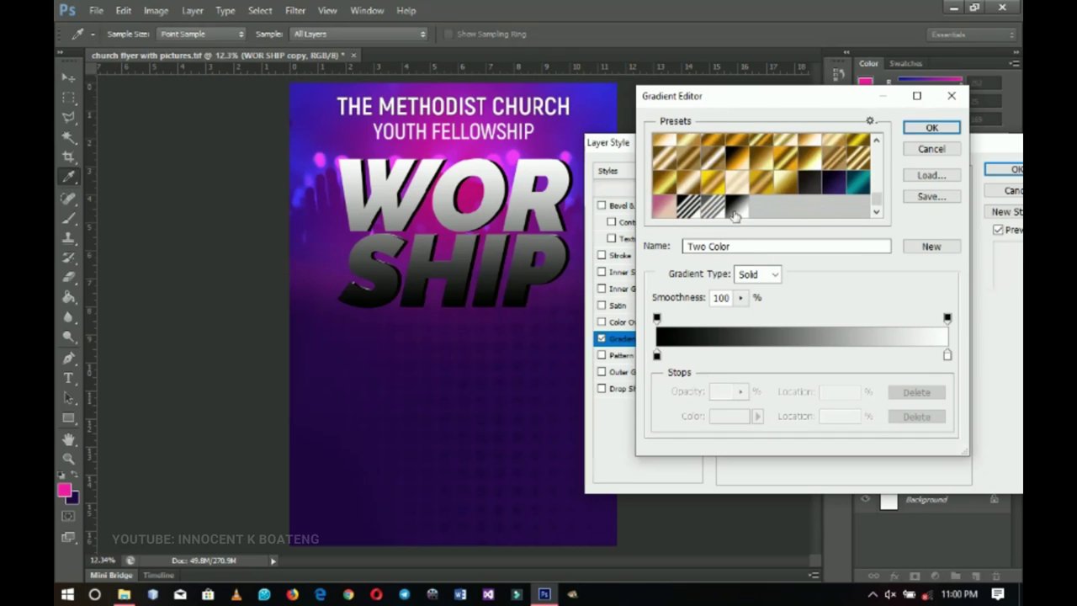
pyautogui.click(932, 127)
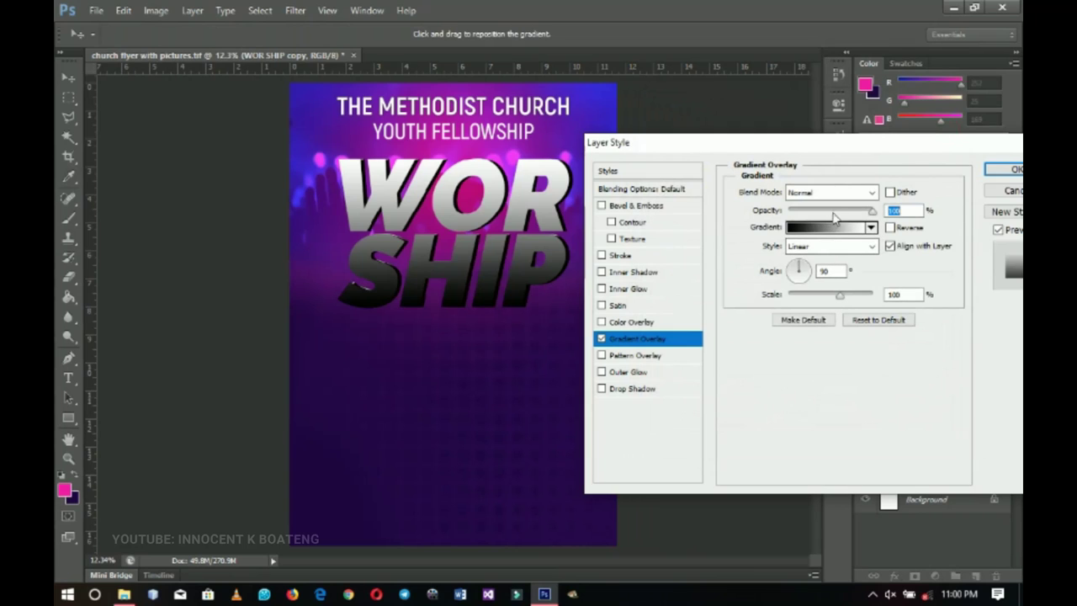
pyautogui.moveTo(818, 215)
pyautogui.mouseDown()
pyautogui.moveTo(829, 214)
pyautogui.moveTo(807, 213)
pyautogui.mouseUp()
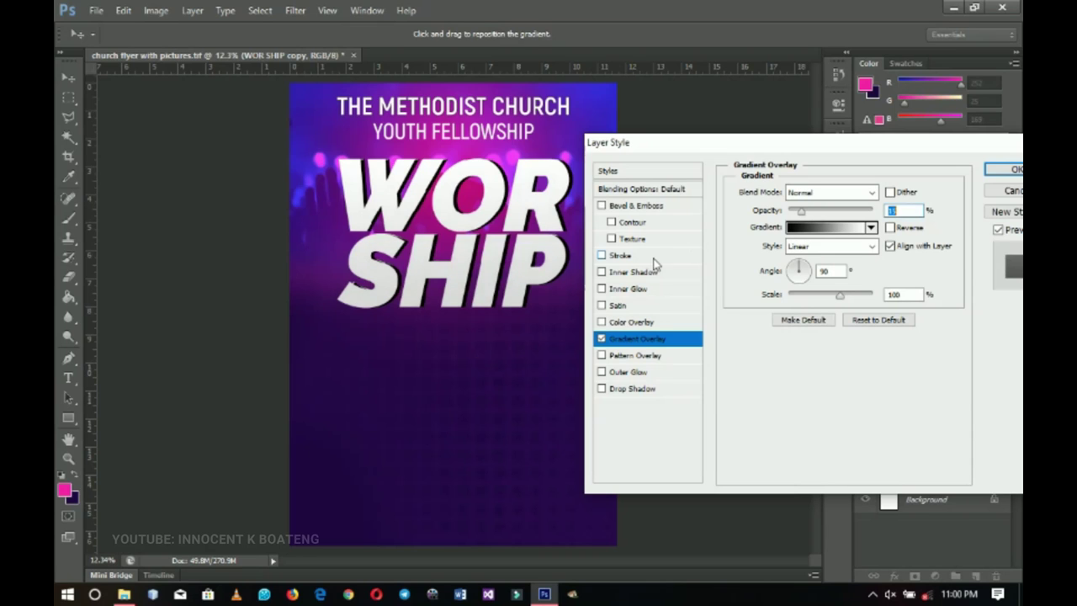
# - Add a 2 px Inner Bevel with a different gloss contour and apply the styles
pyautogui.click(637, 206)
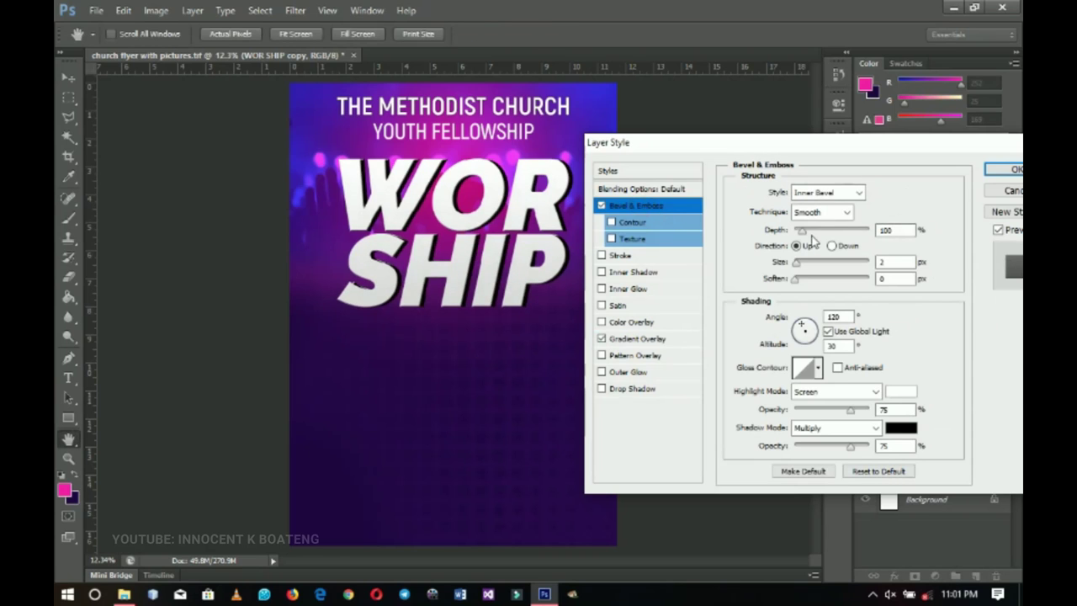
pyautogui.click(818, 367)
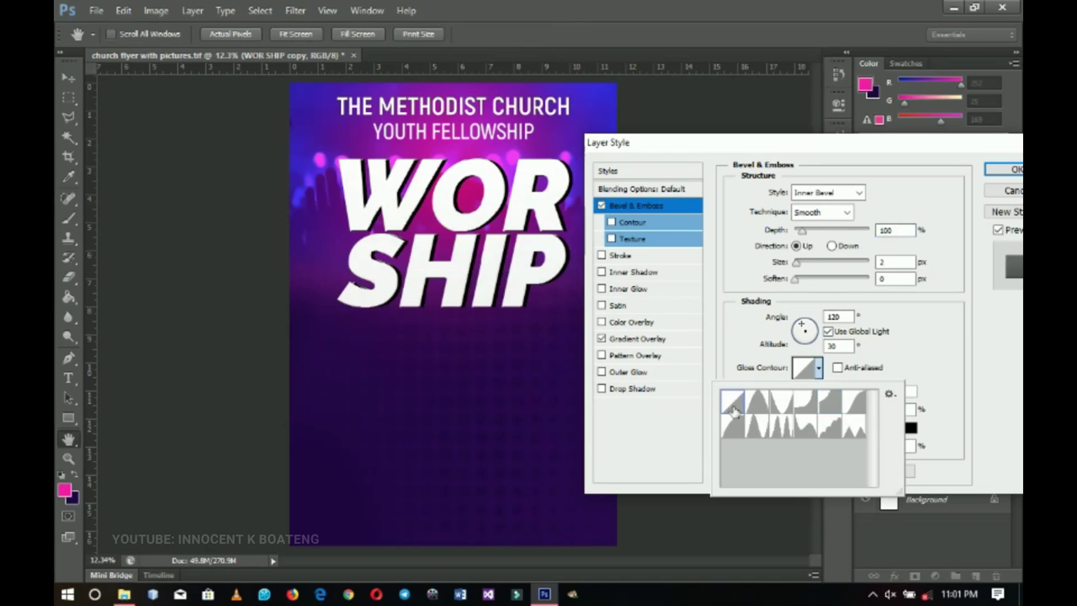
pyautogui.click(831, 405)
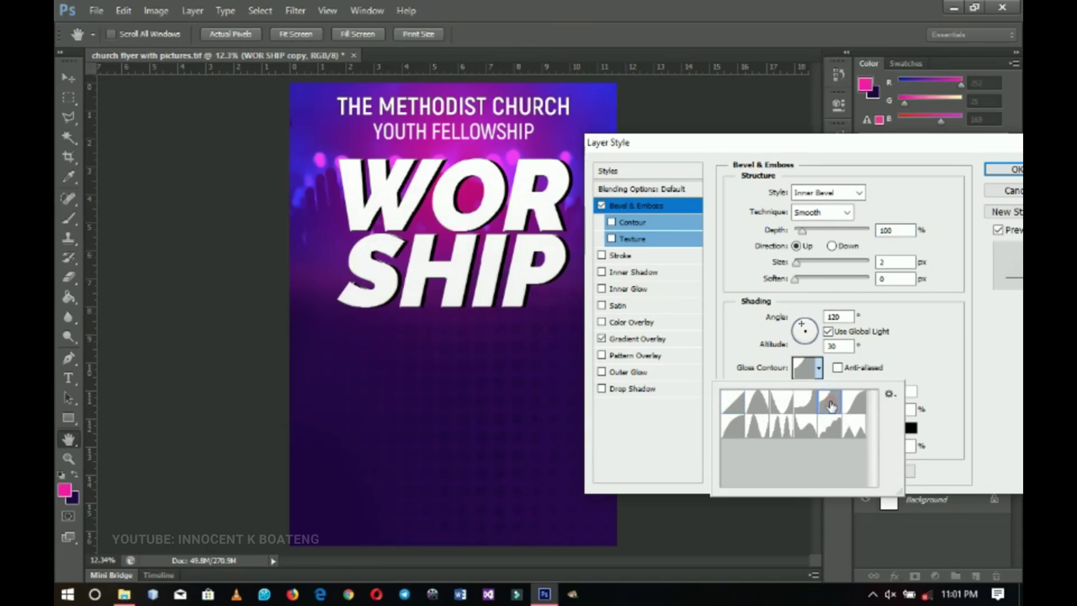
pyautogui.click(1006, 171)
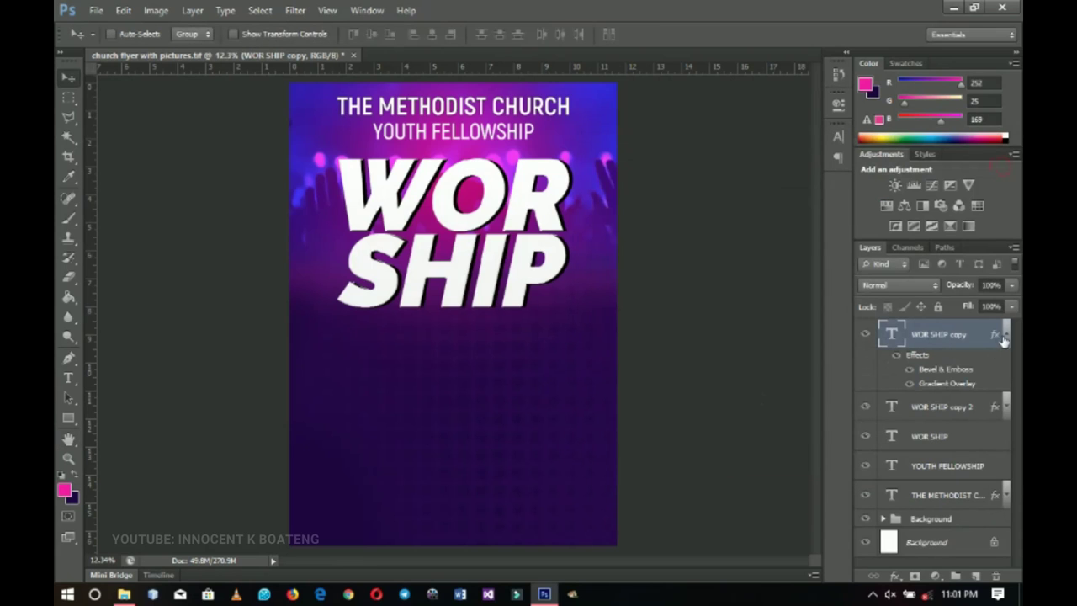
# - Zoom in on the title and type 'Night' in the Krinkes Decor script font
pyautogui.click(1006, 335)
pyautogui.press('z')
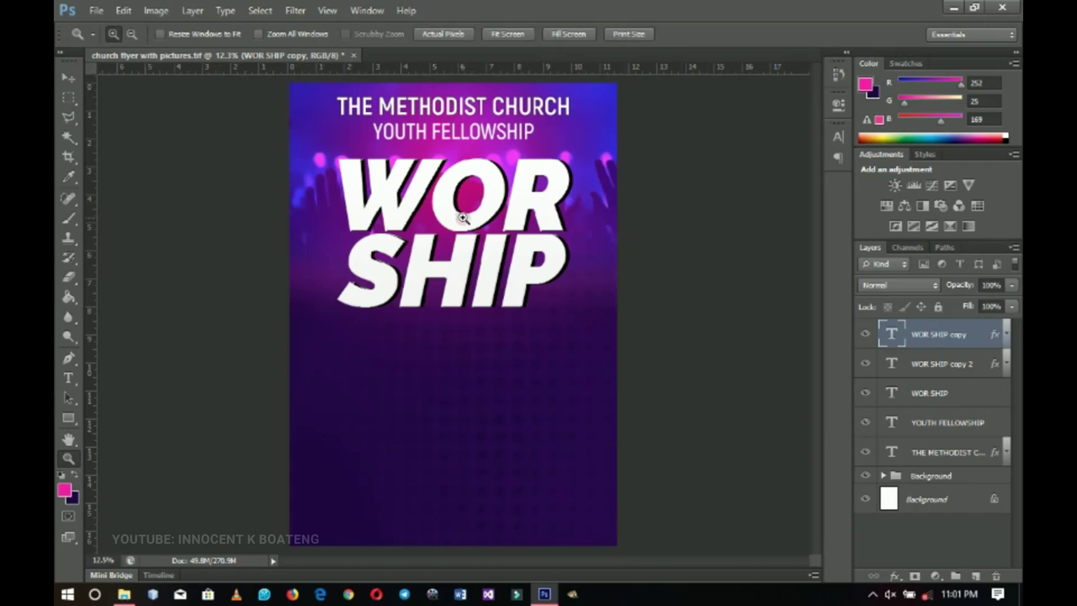
pyautogui.click(462, 218)
pyautogui.click(463, 218)
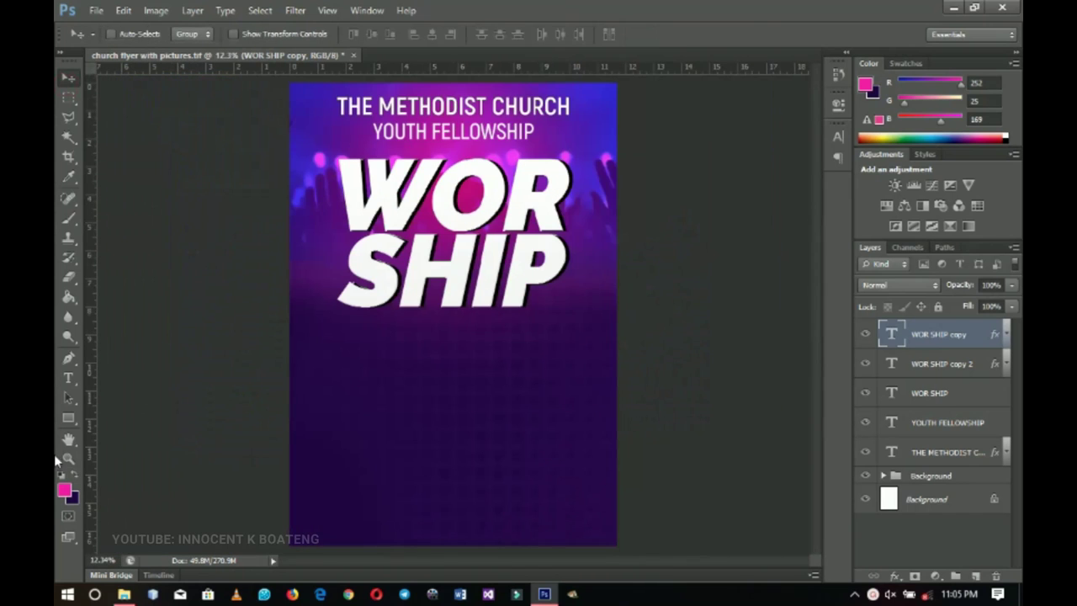
pyautogui.click(69, 378)
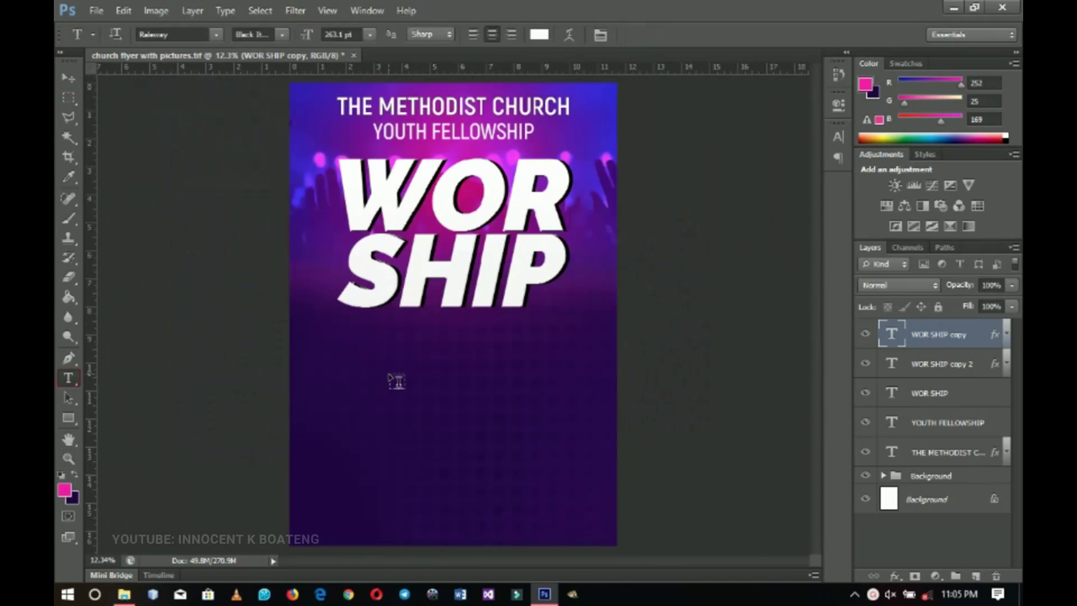
pyautogui.click(389, 366)
pyautogui.click(217, 34)
pyautogui.click(175, 33)
pyautogui.click(175, 33)
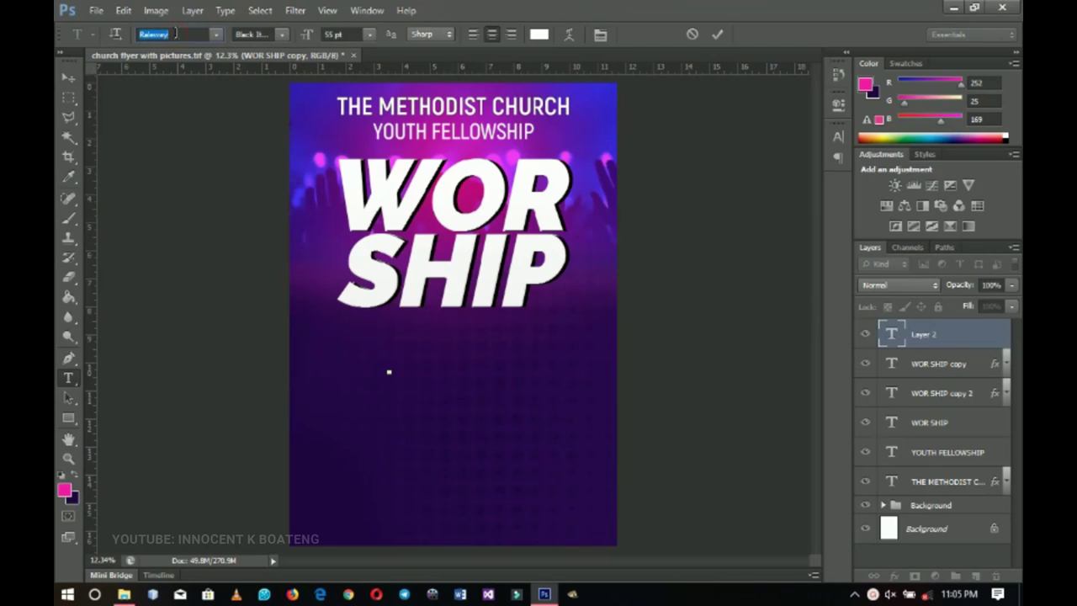
pyautogui.write('Krinkes Decor P...')
pyautogui.press('Return')
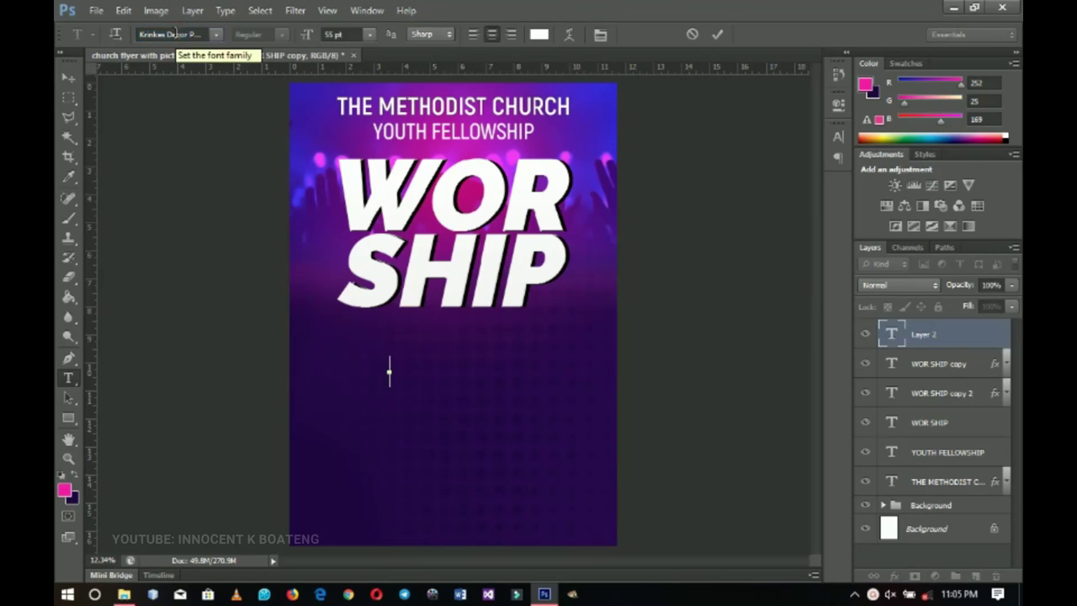
pyautogui.write('Mig')
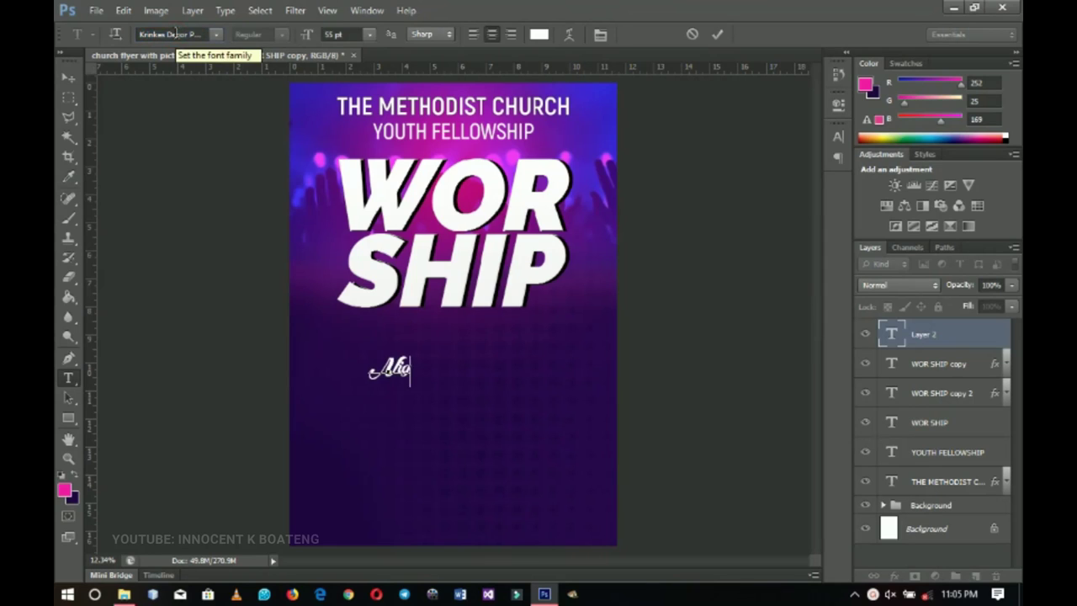
pyautogui.write('ht')
# - Color Night dark purple sampled from the background, then move and enlarge it across WOR SHIP
pyautogui.hotkey('ctrl', 'a')
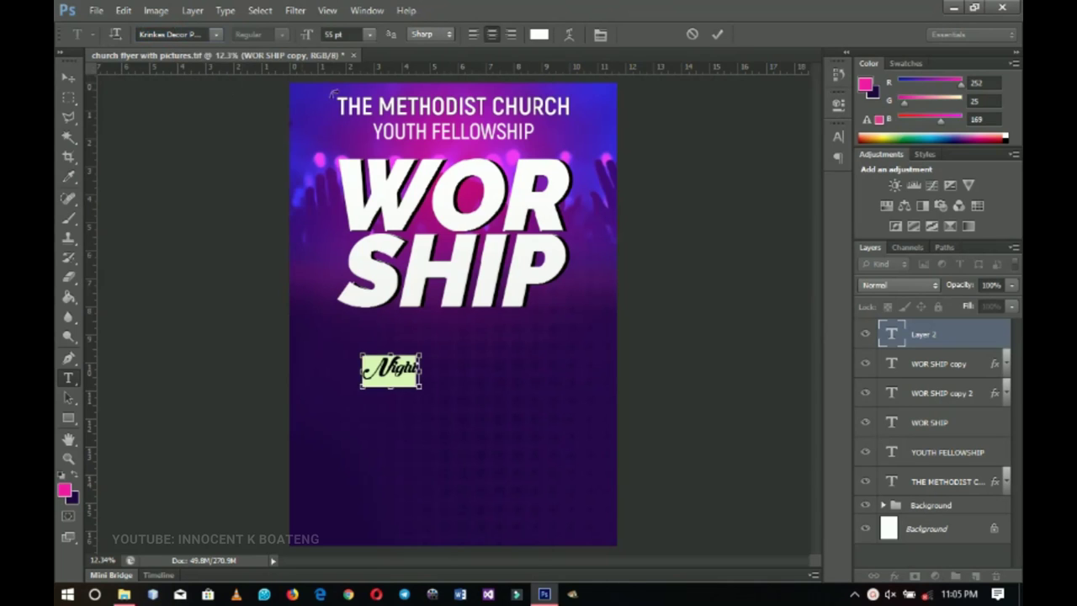
pyautogui.click(539, 34)
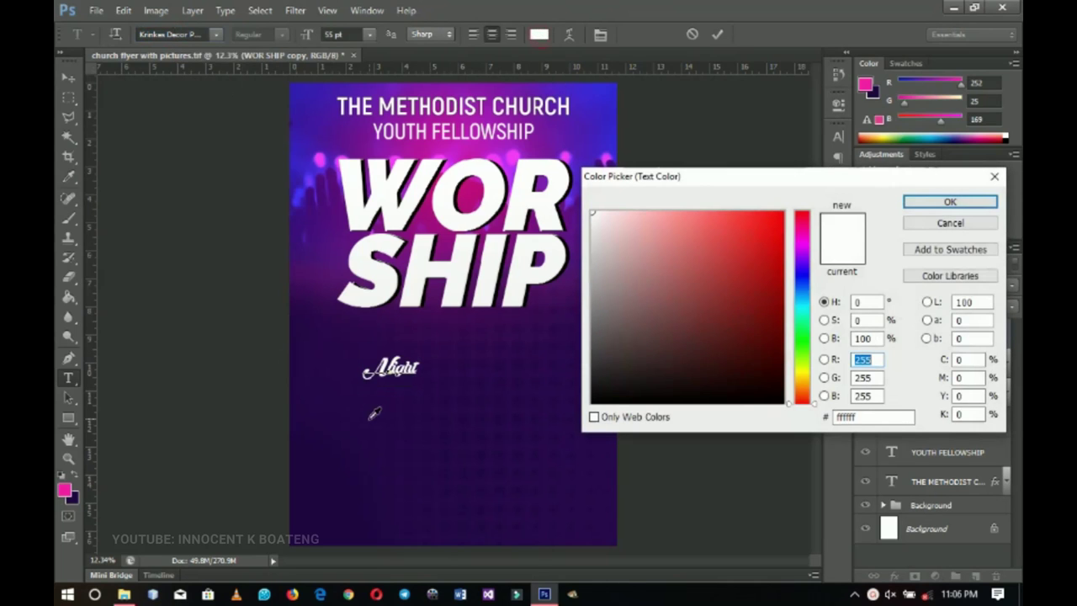
pyautogui.click(317, 431)
pyautogui.click(949, 202)
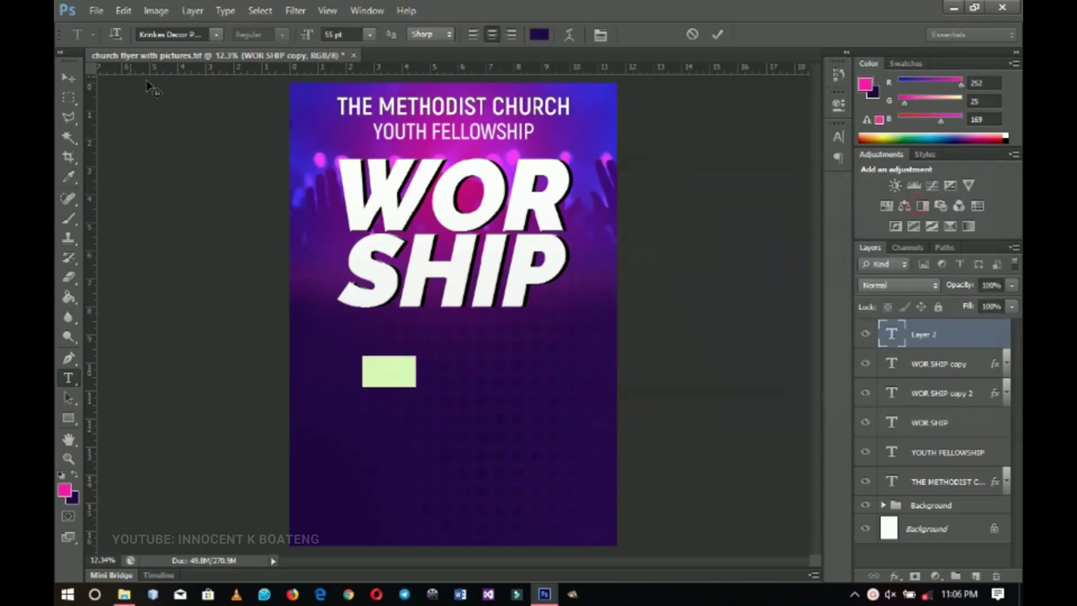
pyautogui.click(68, 78)
pyautogui.moveTo(414, 375); pyautogui.dragTo(530, 272)
pyautogui.hotkey('ctrl', 't')
pyautogui.press('Return')
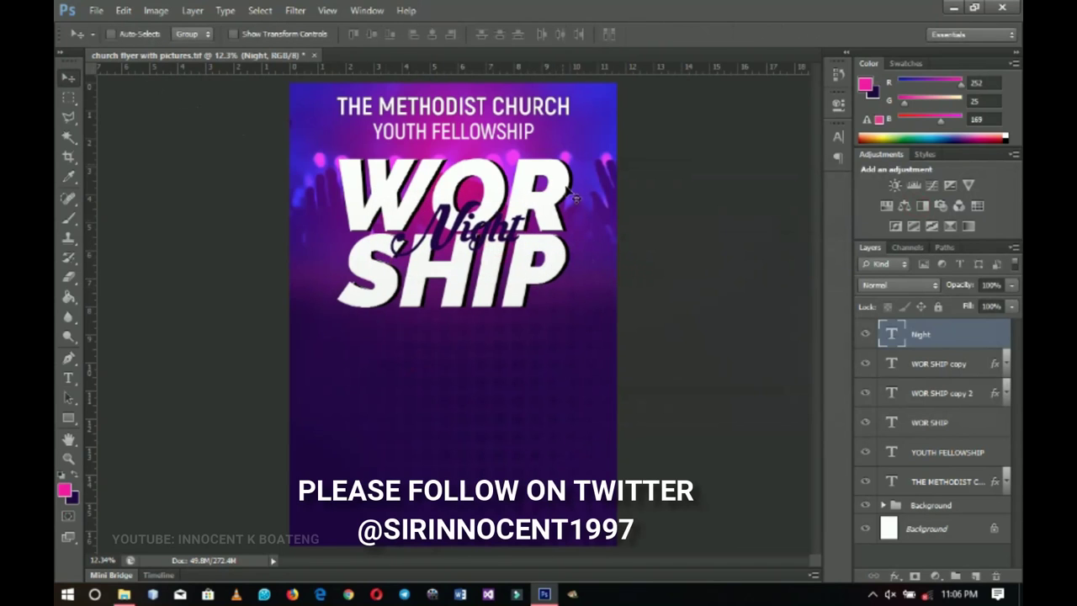
# - Give the Night text layer a thick white Outside stroke
pyautogui.rightClick(953, 344)
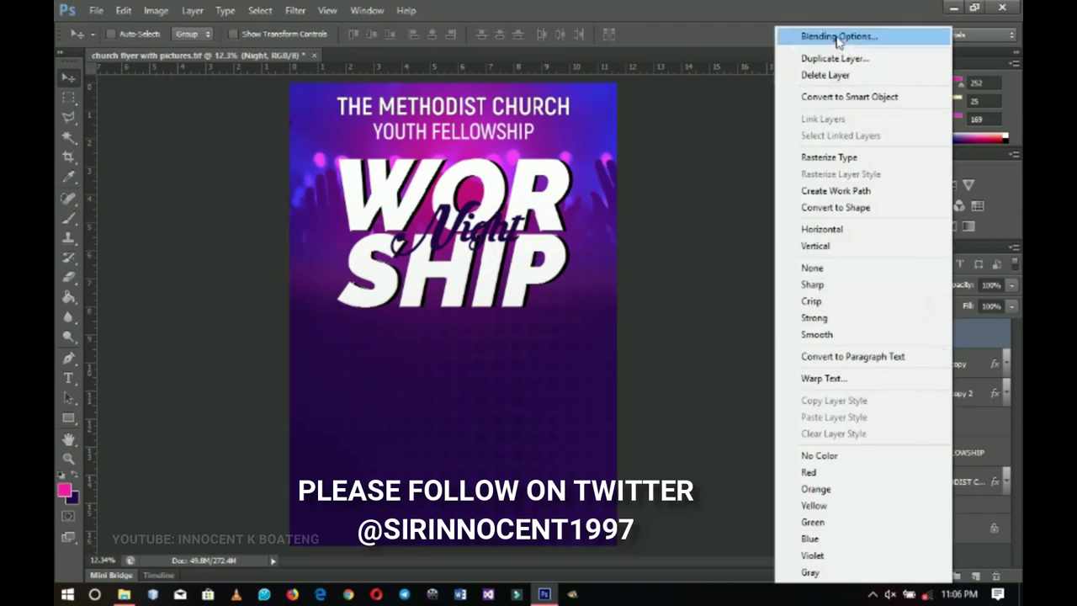
pyautogui.press('Escape')
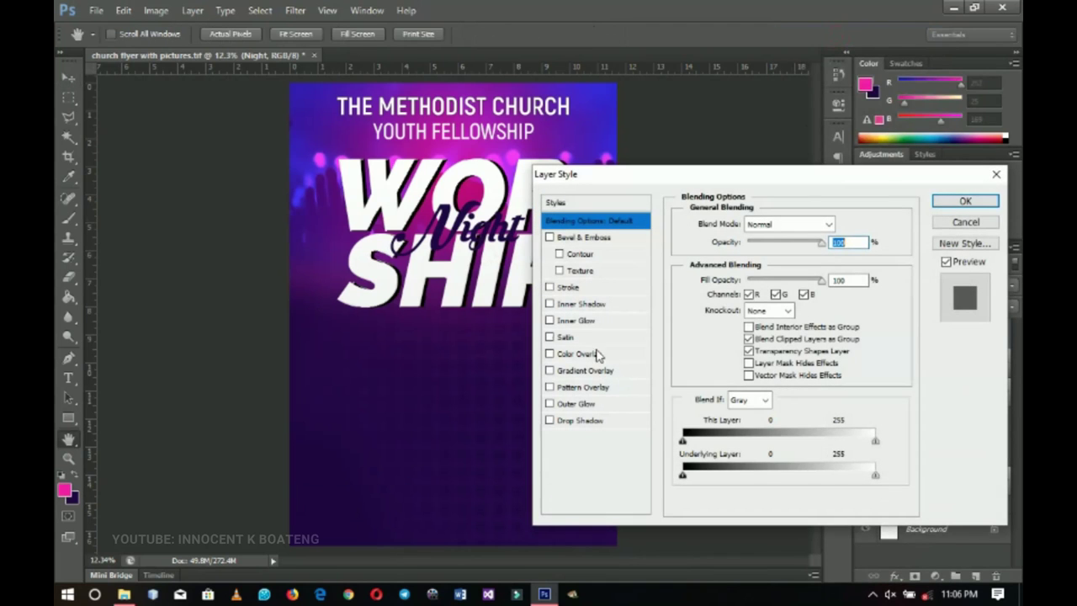
pyautogui.click(568, 287)
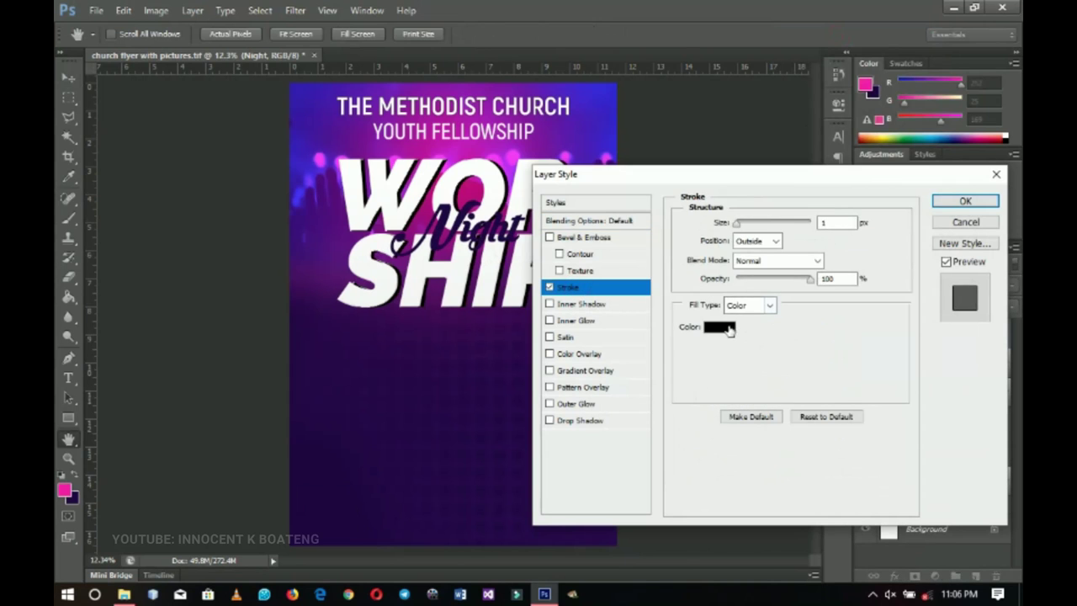
pyautogui.click(730, 329)
pyautogui.click(594, 213)
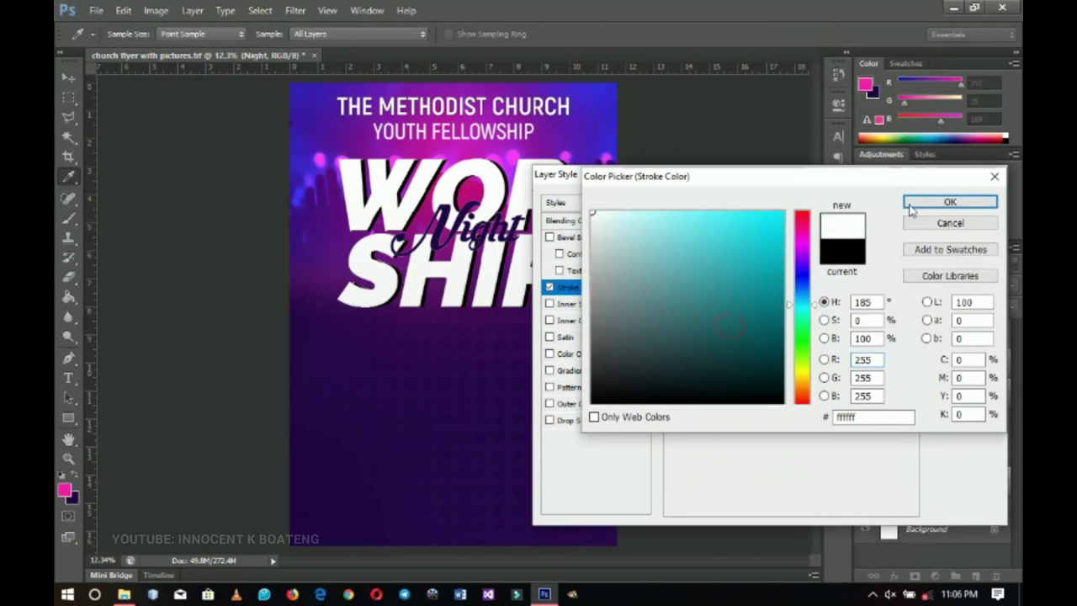
pyautogui.click(911, 206)
pyautogui.moveTo(722, 222); pyautogui.dragTo(754, 225)
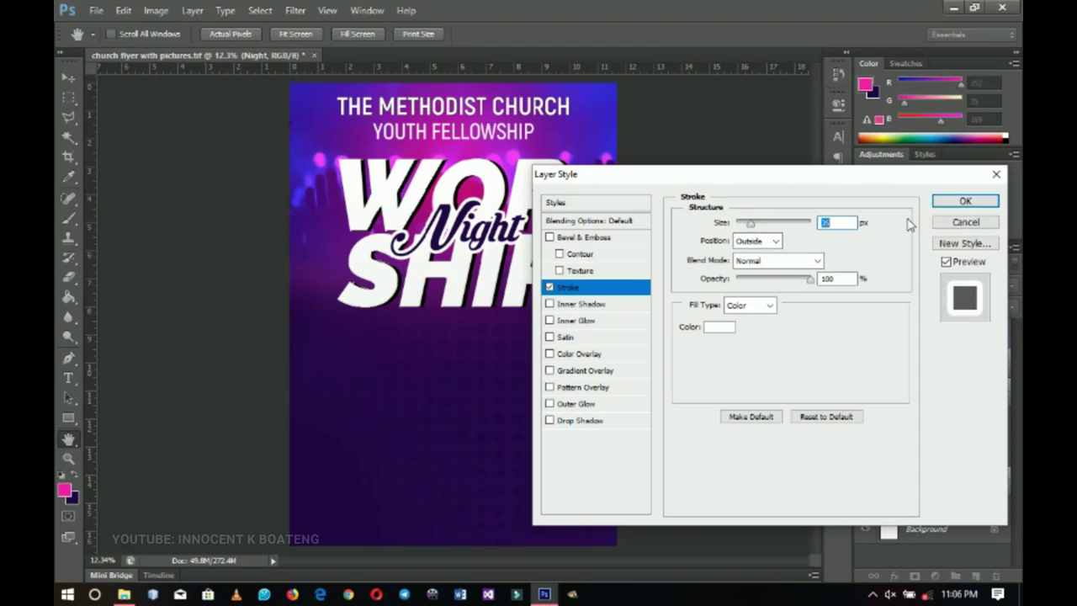
pyautogui.click(968, 199)
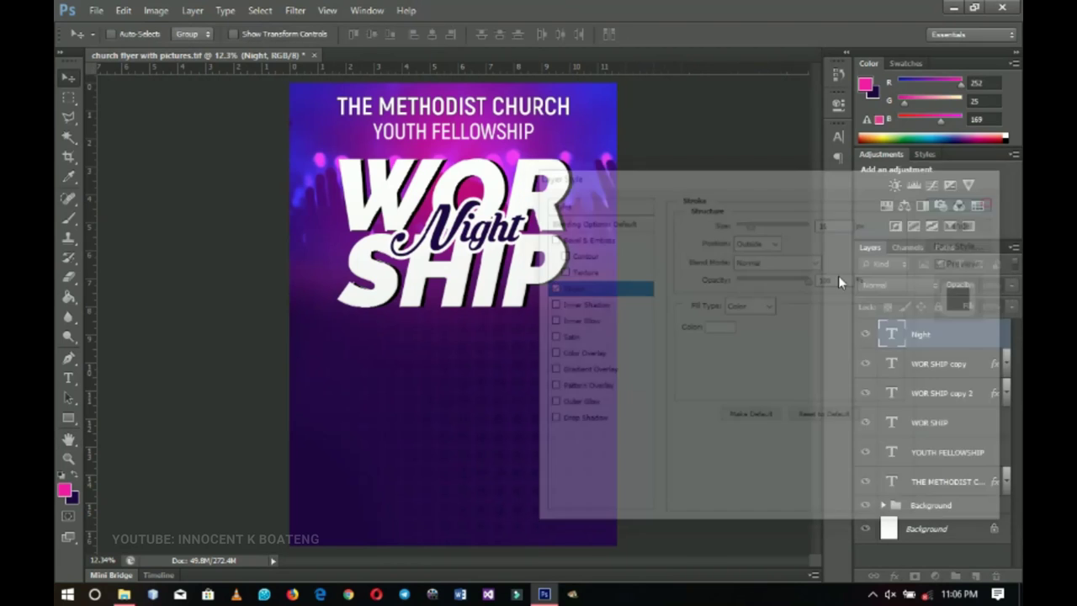
# - Widen the WOR SHIP copy title to about 108%
pyautogui.click(1007, 333)
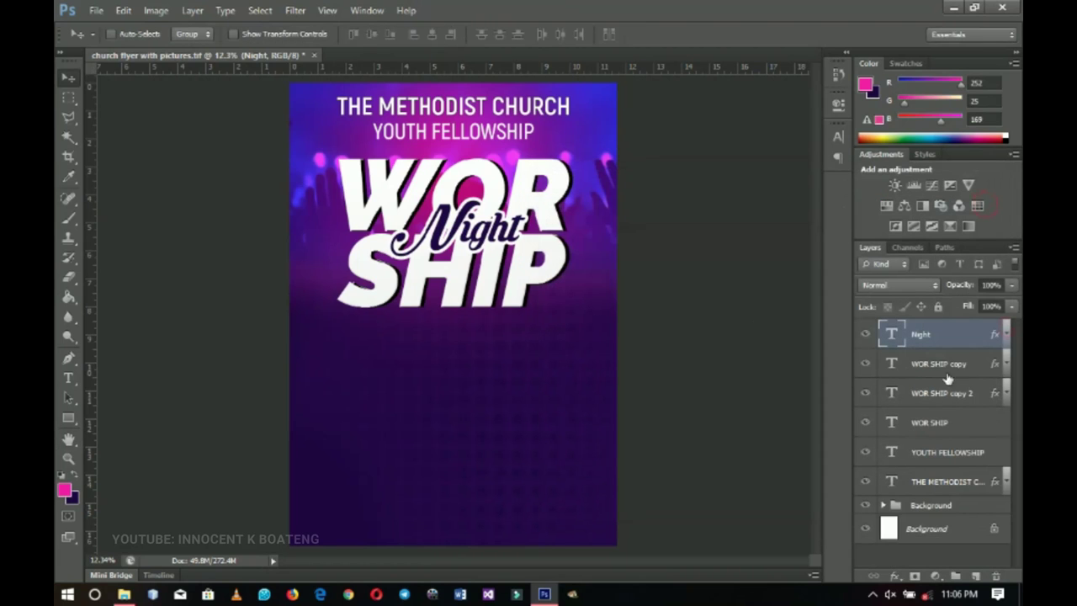
pyautogui.click(942, 367)
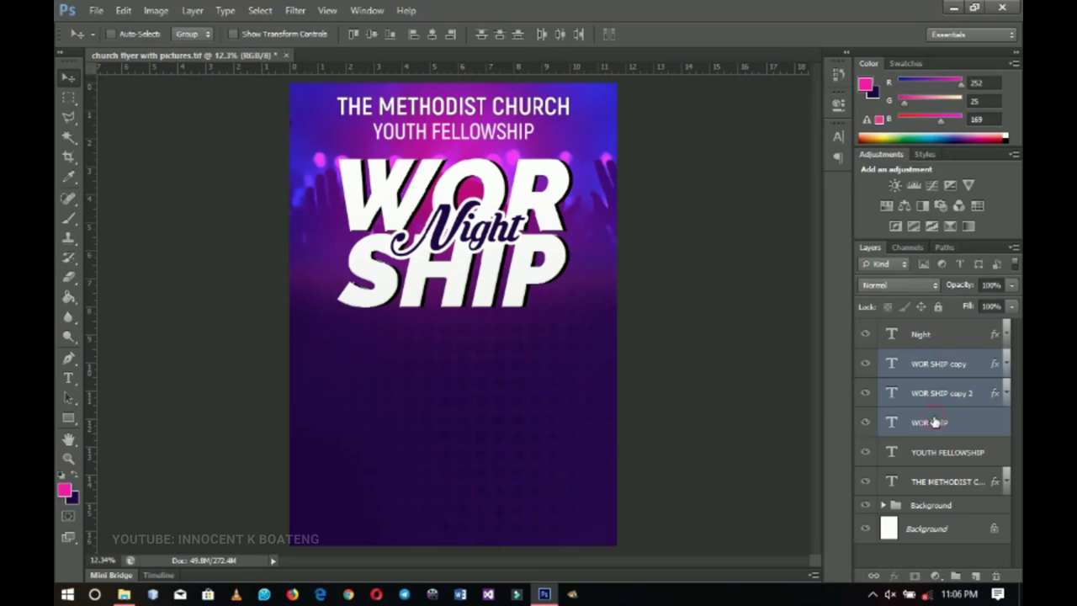
pyautogui.hotkey('ctrl', 't')
pyautogui.moveTo(572, 232); pyautogui.dragTo(583, 233)
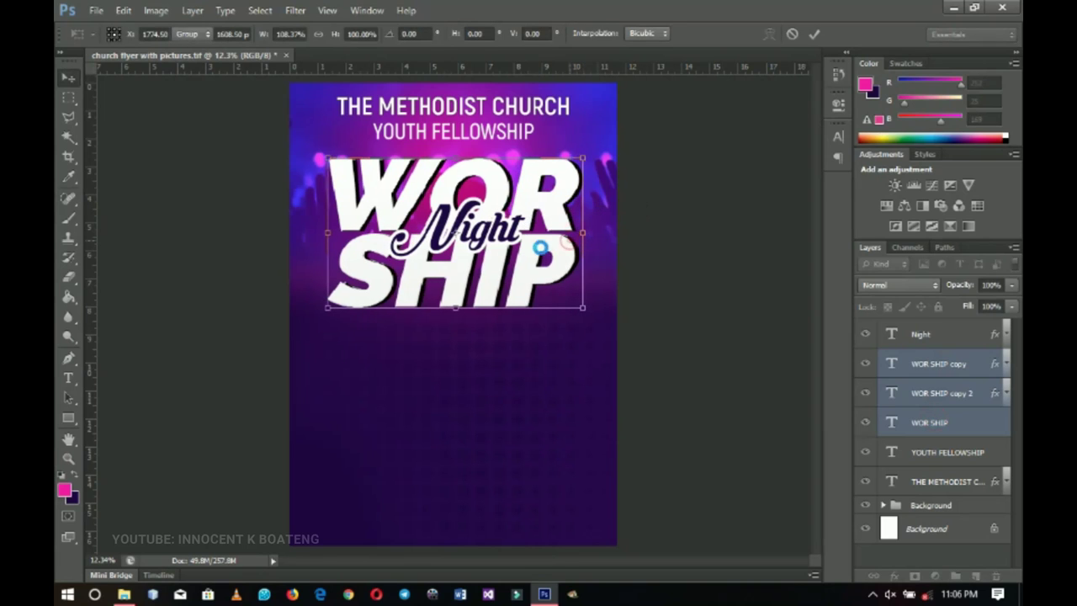
pyautogui.press('Return')
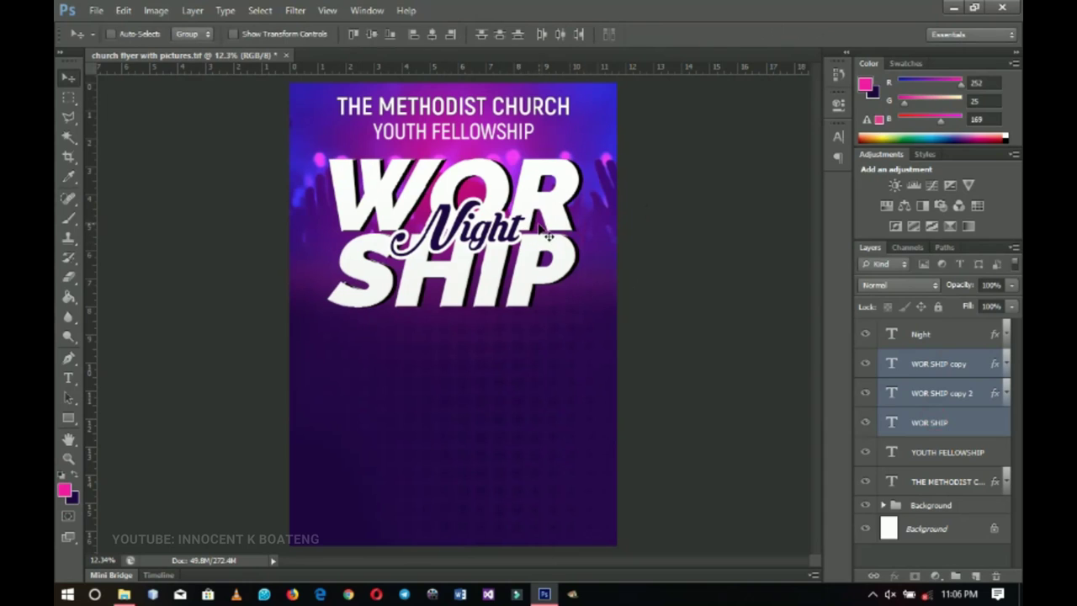
pyautogui.hotkey('ctrl', 'z')
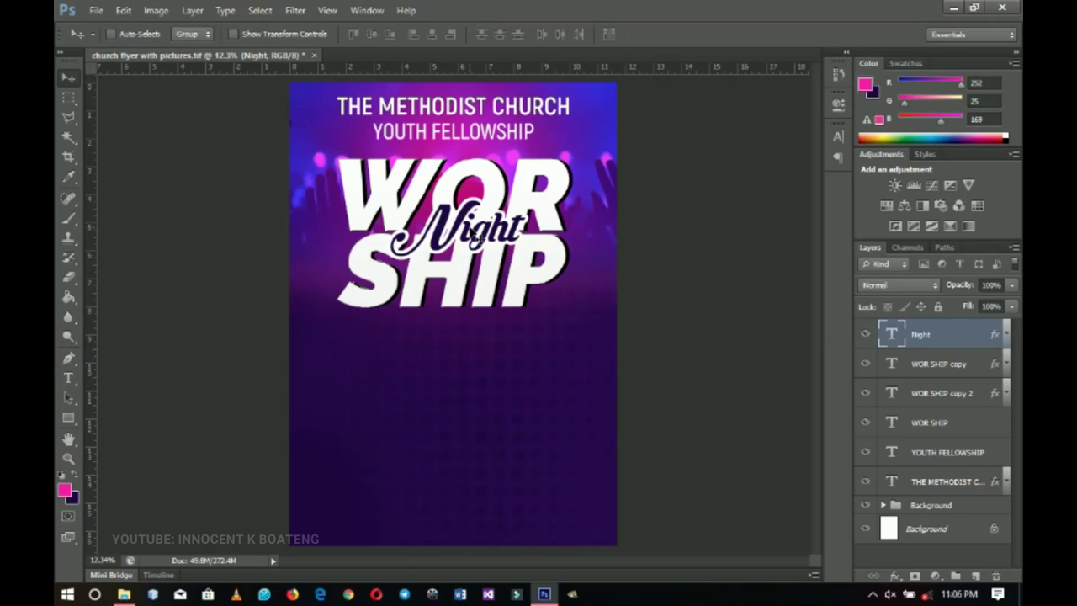
pyautogui.hotkey('ctrl', 'z')
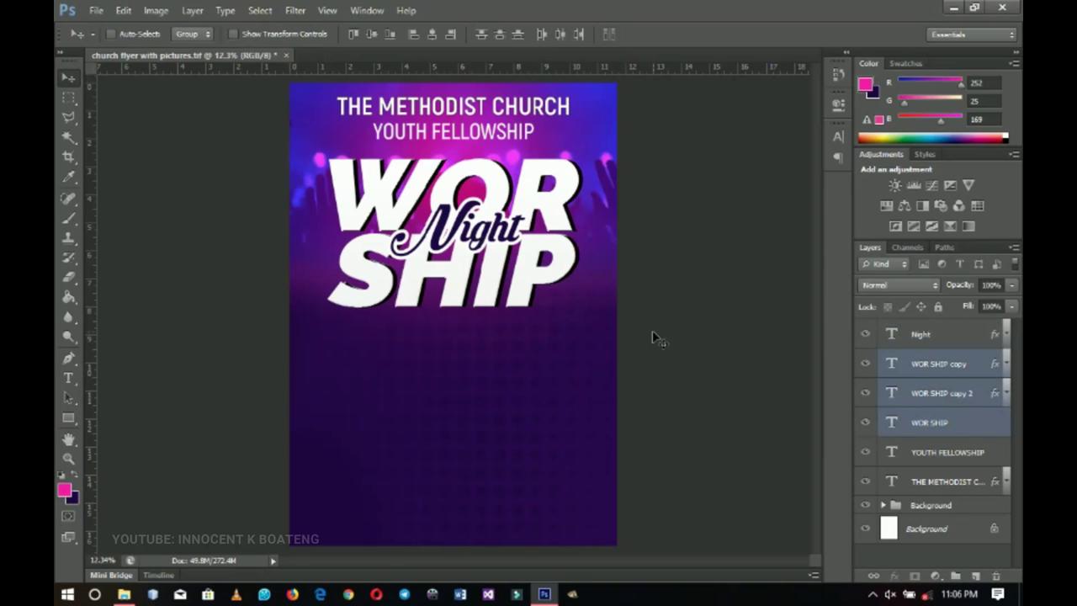
# - Group the text layers from Night to THE METHODIST CHURCH into a group named Texts
pyautogui.click(936, 480)
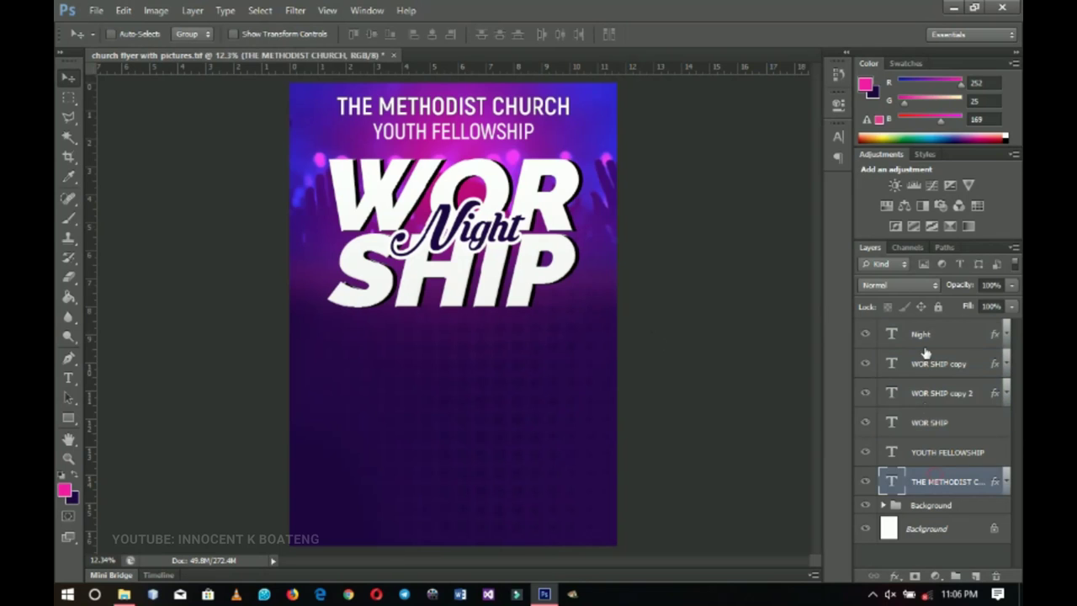
pyautogui.keyDown('shift'); pyautogui.click(923, 335); pyautogui.keyUp('shift')
pyautogui.rightClick(923, 336)
pyautogui.press('Escape')
pyautogui.hotkey('ctrl', 'g')
pyautogui.doubleClick(925, 329)
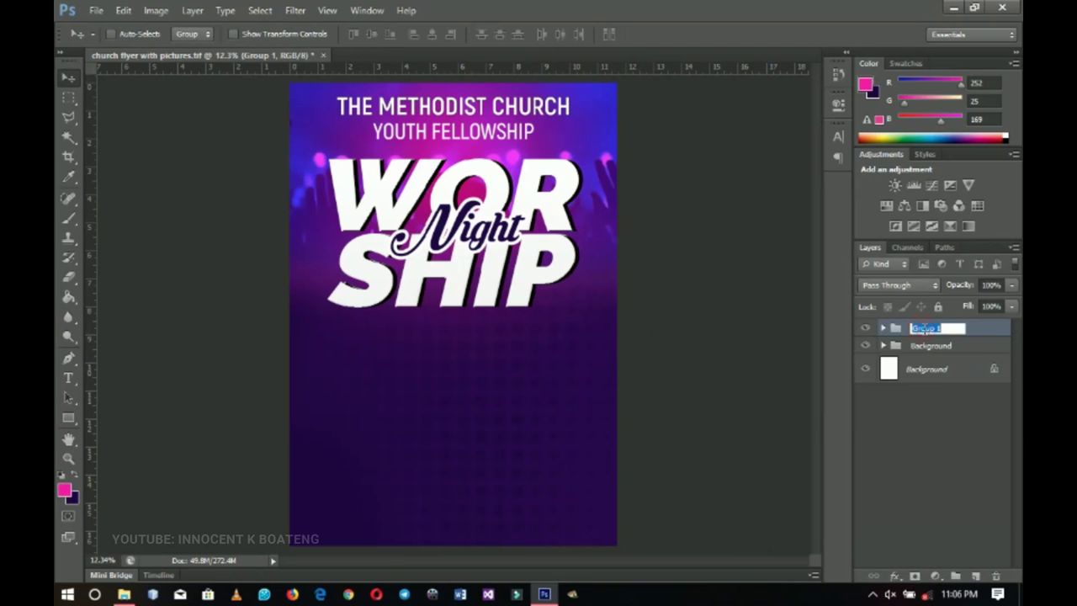
pyautogui.write('Texts')
pyautogui.press('Return')
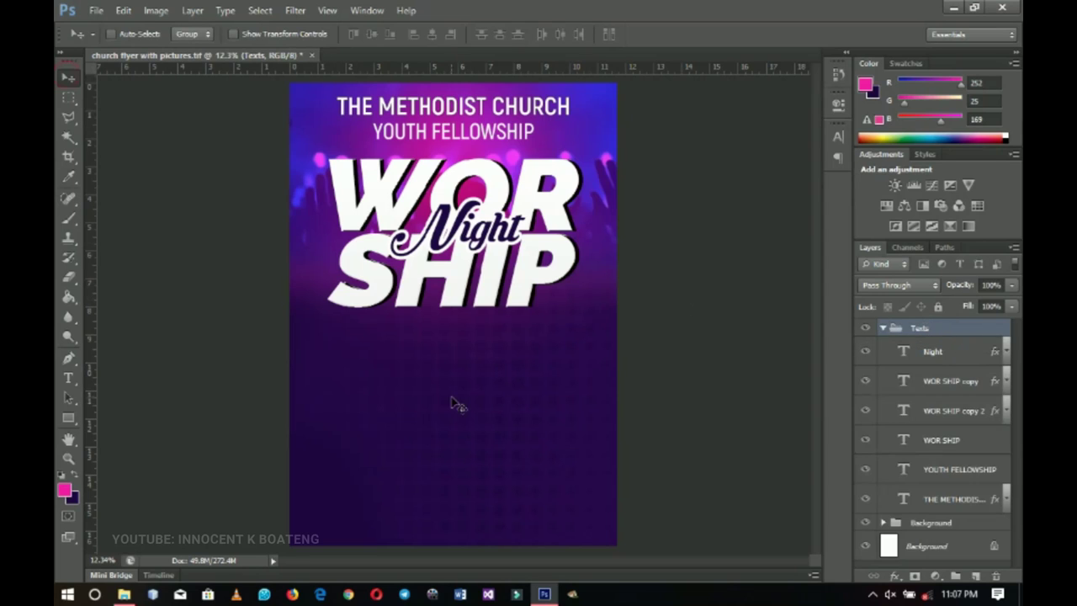
# - Start a white Raleway Medium Italic text layer below SHIP
pyautogui.press('t')
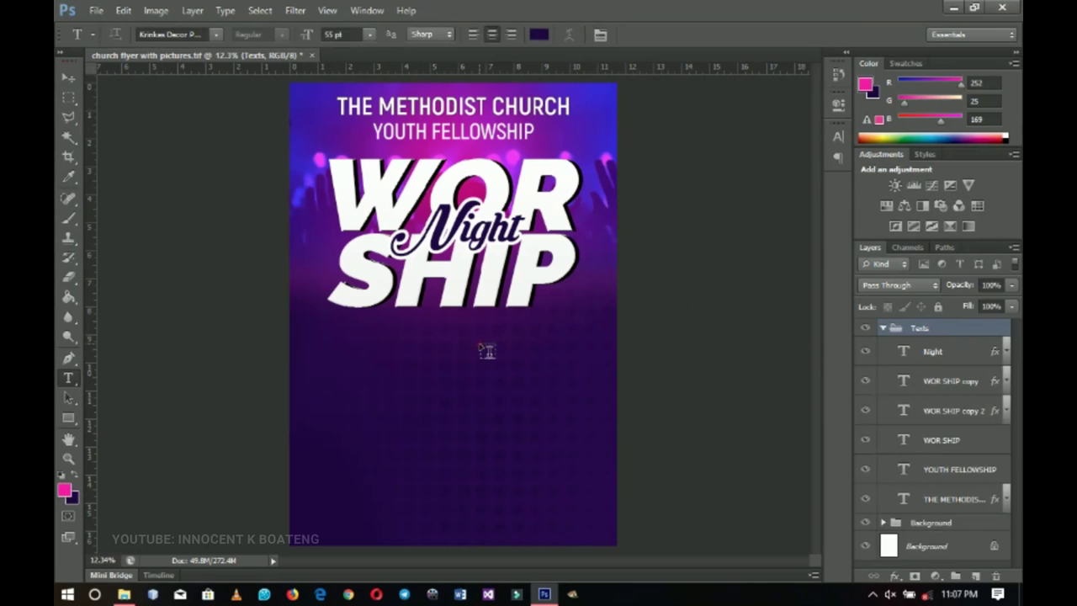
pyautogui.click(482, 345)
pyautogui.click(196, 34)
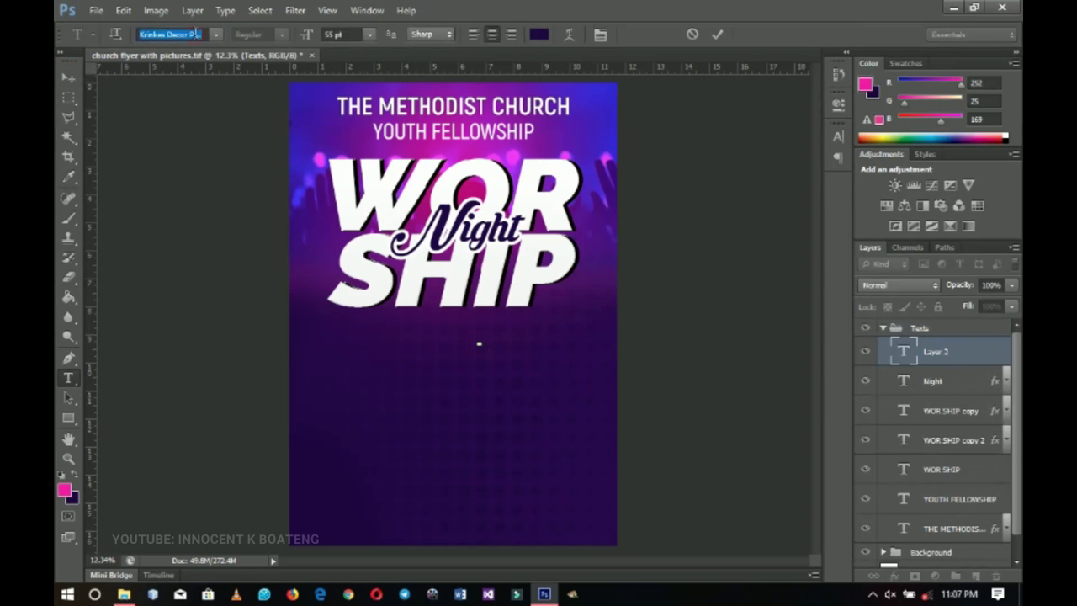
pyautogui.write('Raleway')
pyautogui.press('Return')
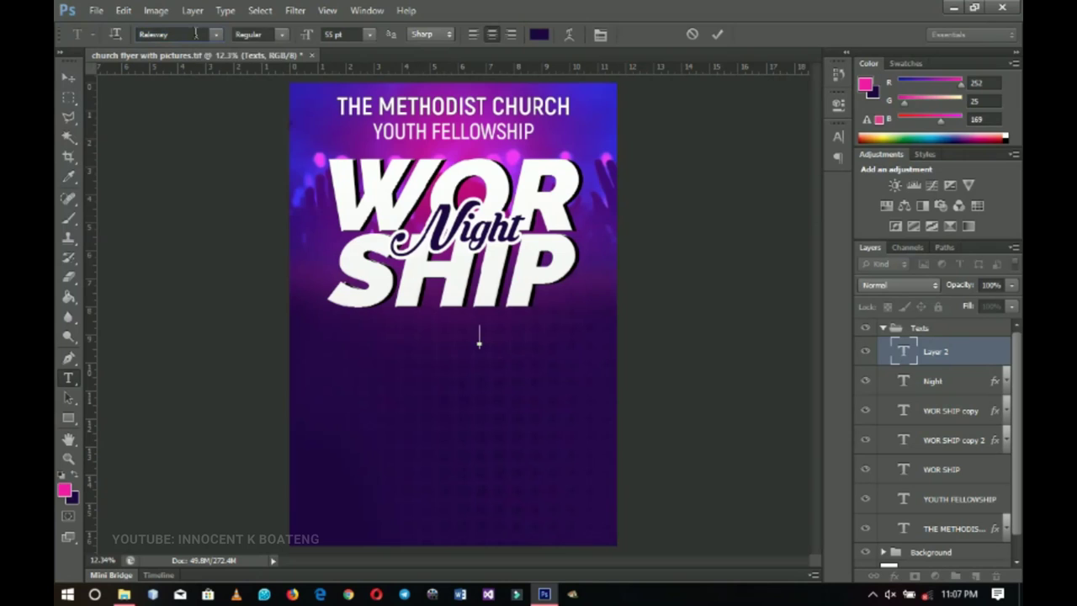
pyautogui.click(279, 35)
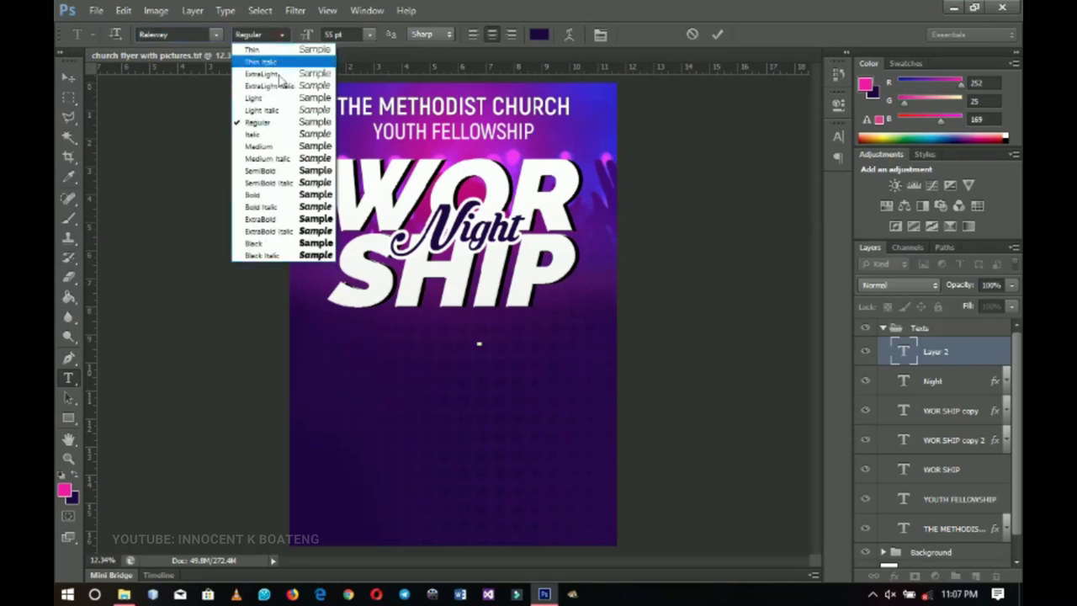
pyautogui.click(276, 160)
pyautogui.write('FRIDAY')
pyautogui.hotkey('ctrl', 'a')
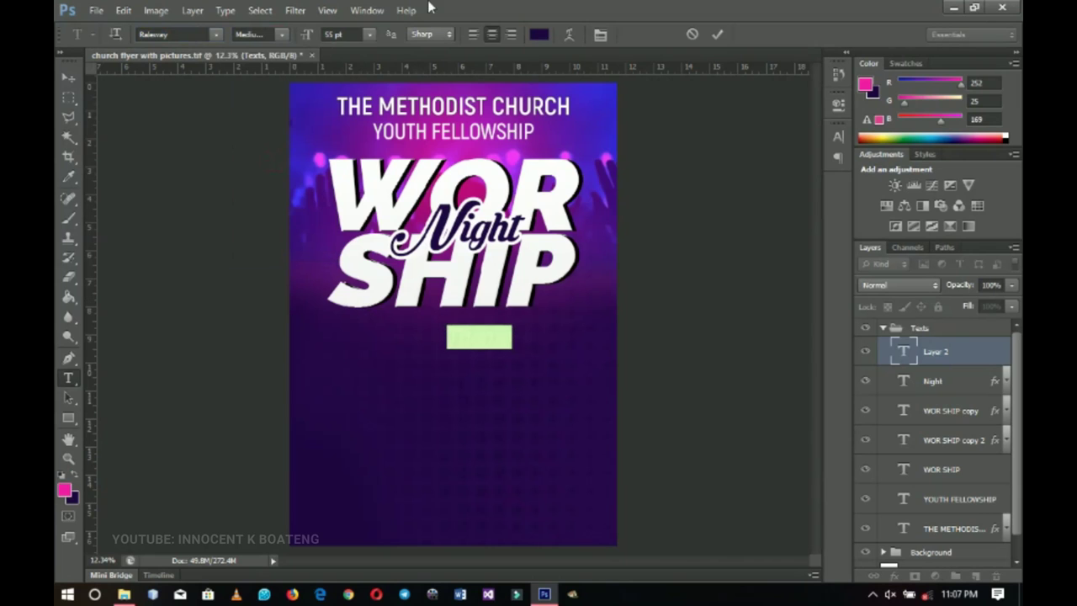
pyautogui.click(539, 35)
pyautogui.click(592, 212)
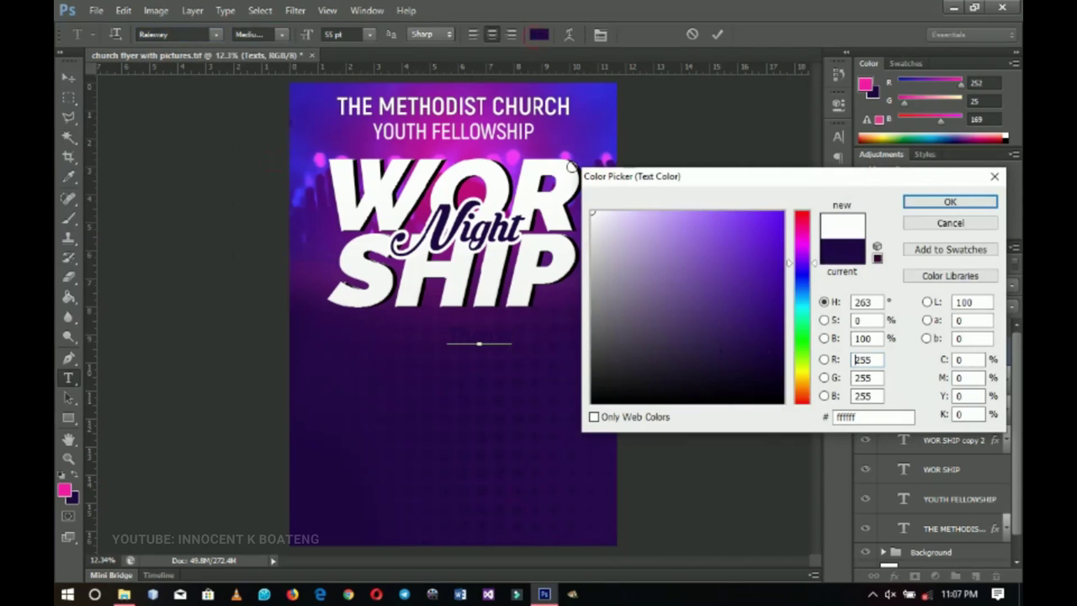
pyautogui.click(948, 203)
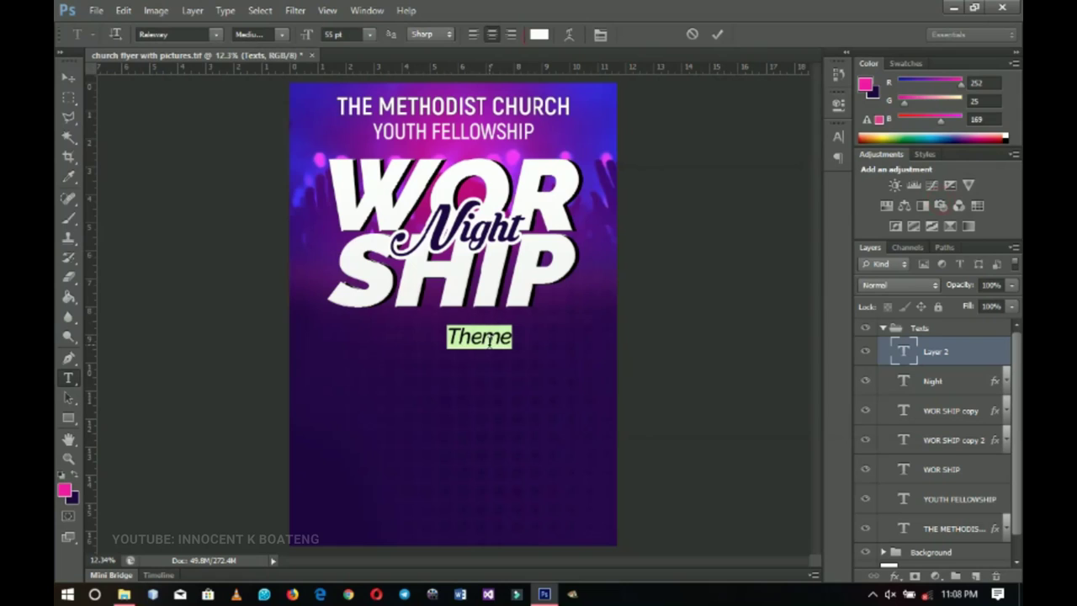
# - Type 'THEME "I will bless the Lord" (Psalm 34:1)', setting the Psalm line in Agency FB
pyautogui.write('THEME')
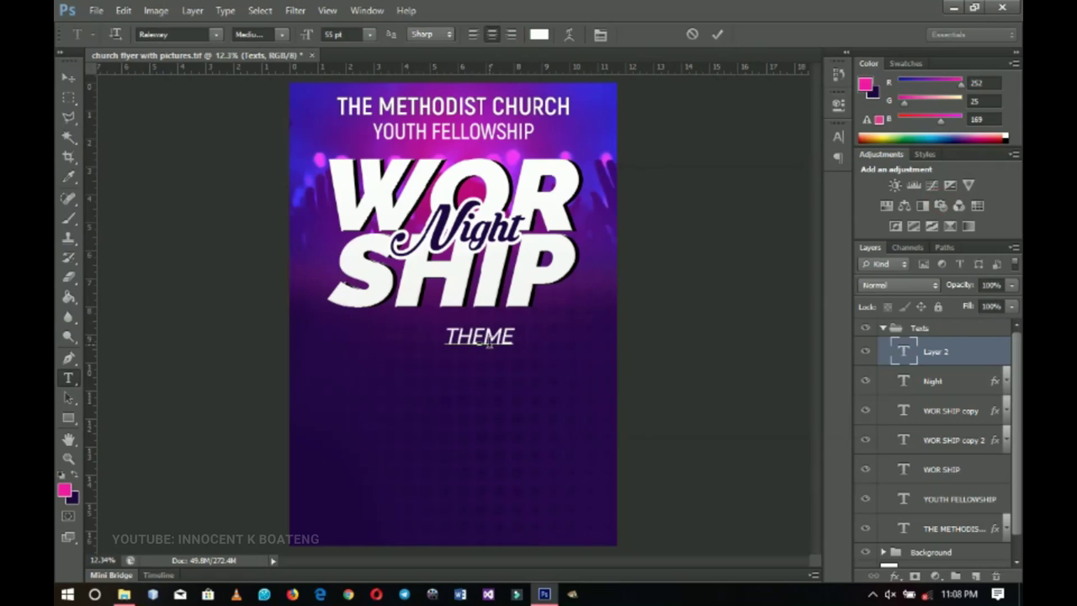
pyautogui.write(' "iw')
pyautogui.press('BackSpace')
pyautogui.press('BackSpace')
pyautogui.write('I will bless the Lord"')
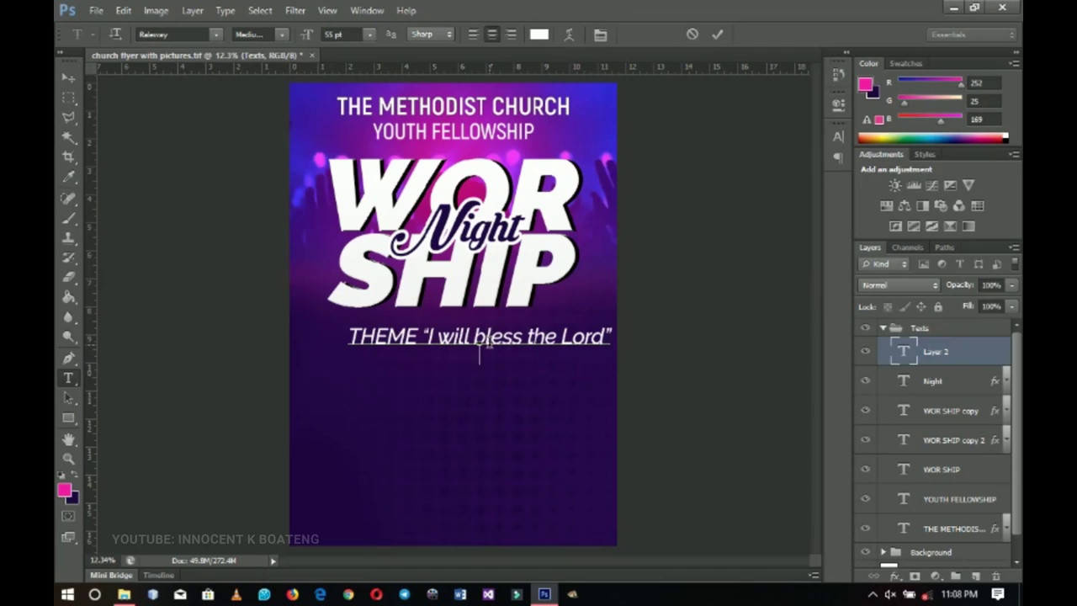
pyautogui.write('(Psalm 34')
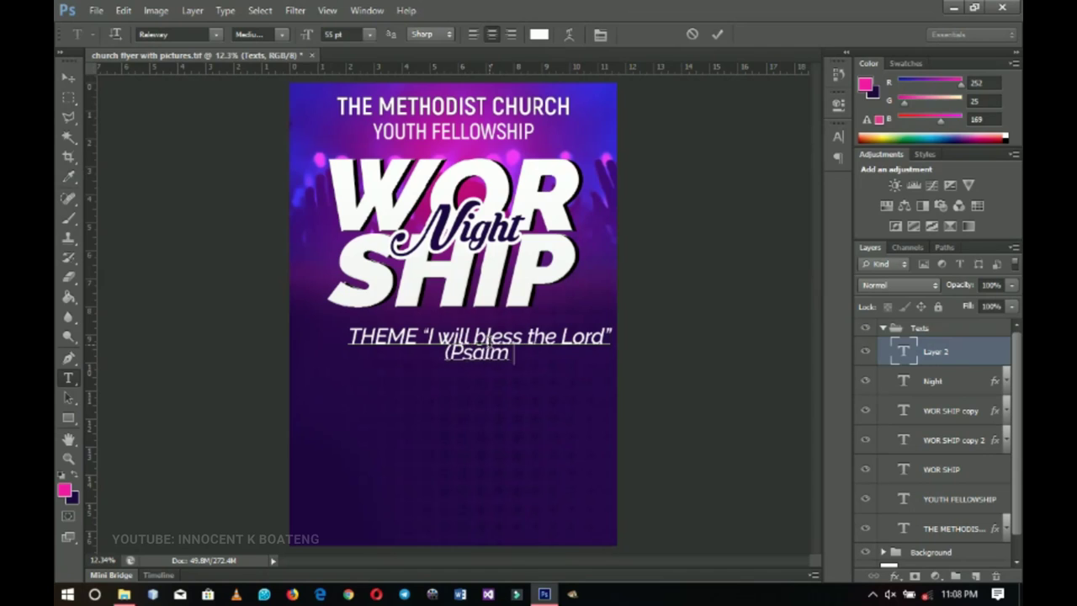
pyautogui.write(':1)')
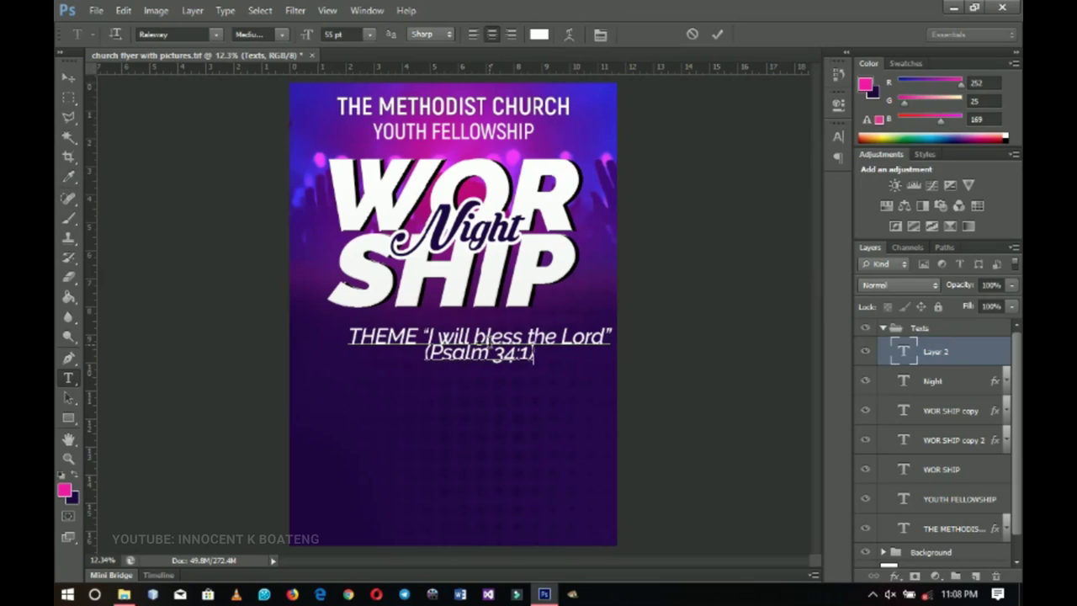
pyautogui.tripleClick(491, 354)
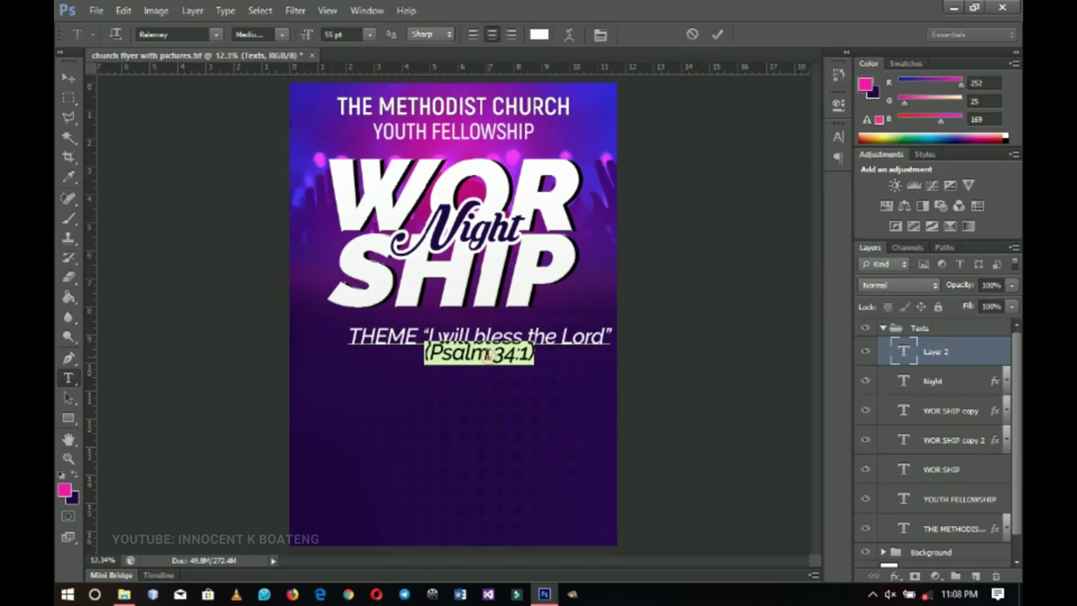
pyautogui.click(187, 34)
pyautogui.write('Agency FB')
pyautogui.hotkey('ctrl', 'Return')
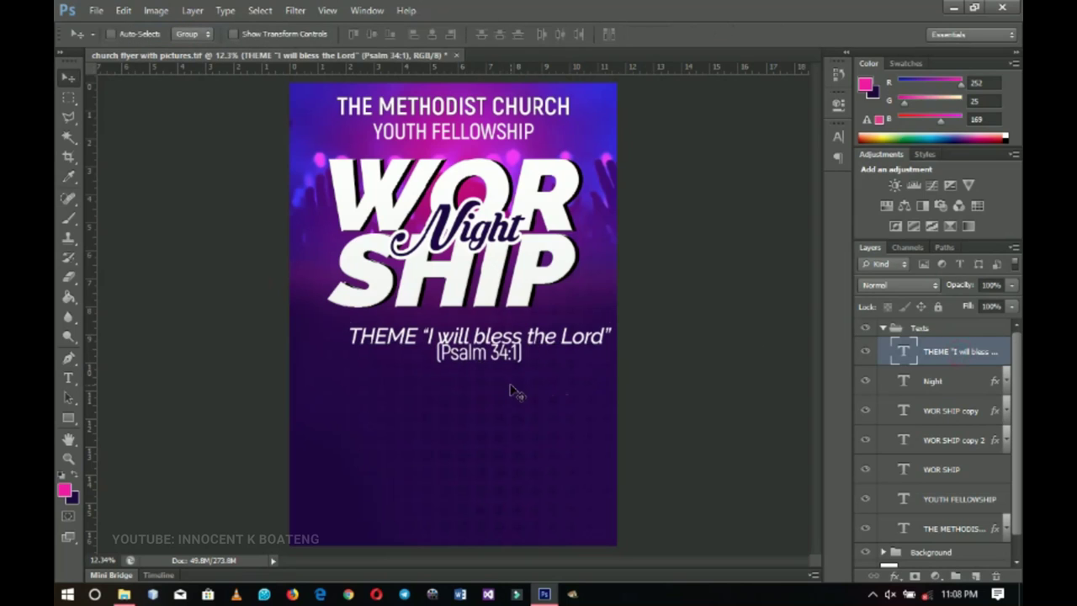
# - Scale the theme text to about 73% and shift it up and to the right
pyautogui.hotkey('ctrl', 't')
pyautogui.moveTo(613, 324); pyautogui.dragTo(578, 330)
pyautogui.press('Return')
pyautogui.moveTo(507, 356); pyautogui.dragTo(541, 345)
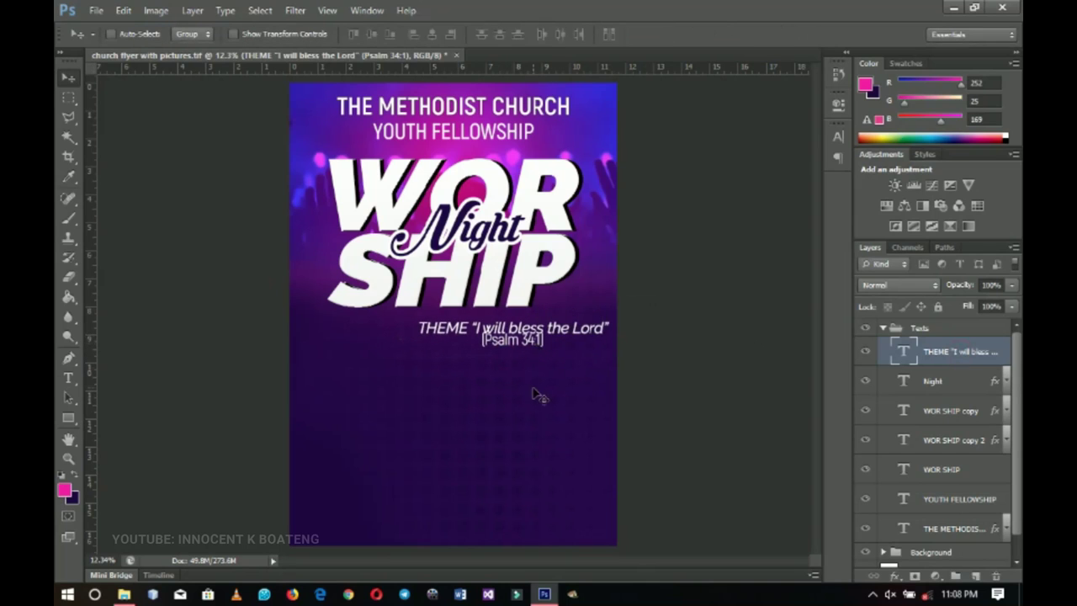
pyautogui.click(883, 328)
pyautogui.click(865, 328)
pyautogui.click(865, 328)
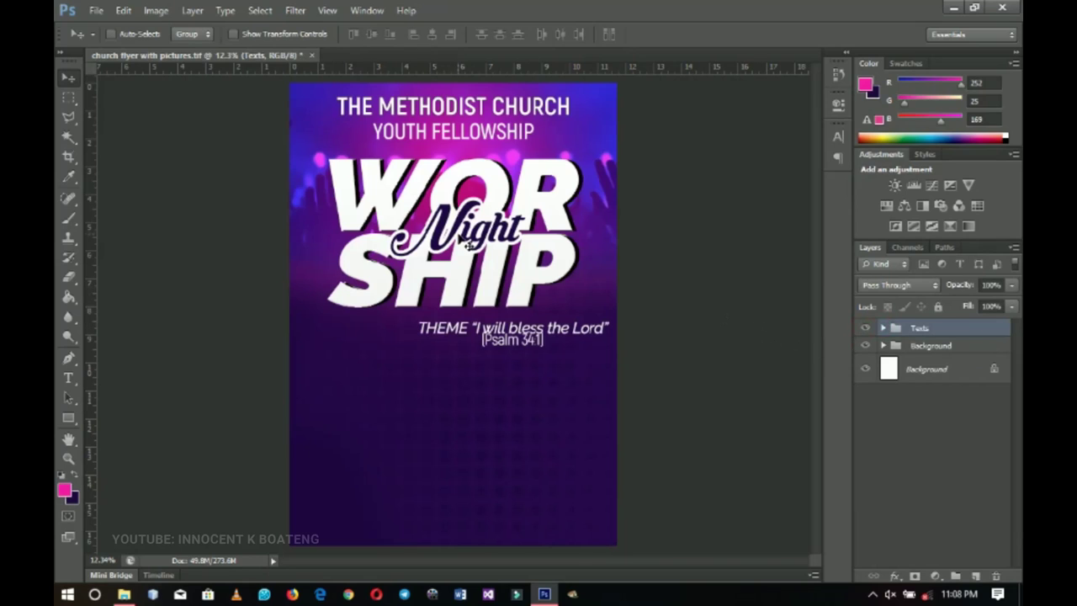
pyautogui.click(123, 595)
# - Place photo IMG-20190716-WA0001 from the Pix folder at the flyer's lower left
pyautogui.doubleClick(236, 204)
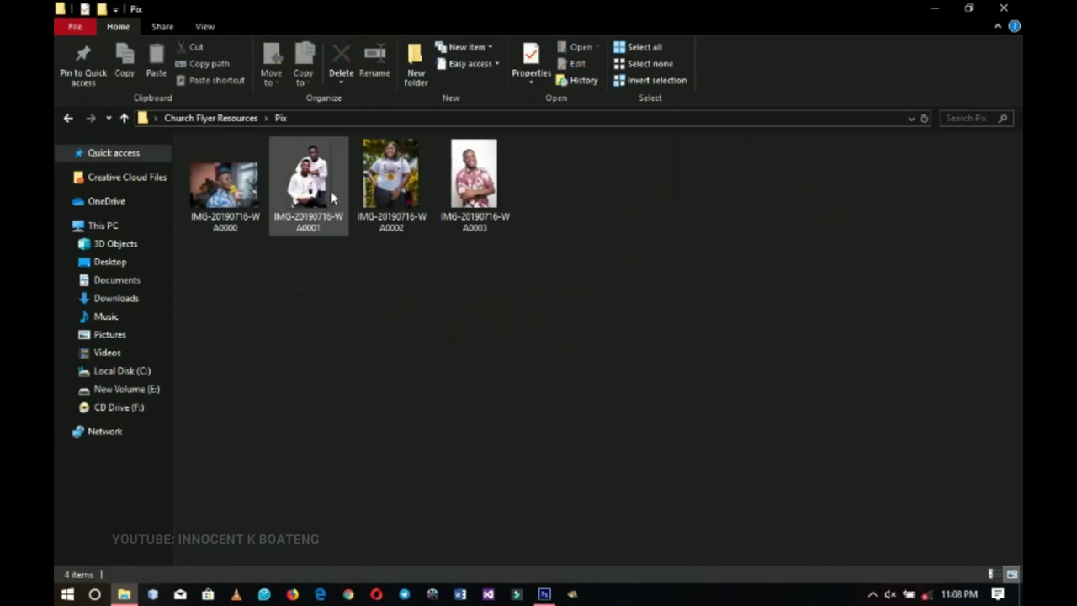
pyautogui.moveTo(290, 186); pyautogui.dragTo(449, 437)
pyautogui.moveTo(503, 314); pyautogui.dragTo(409, 442)
pyautogui.press('Return')
pyautogui.press('z')
pyautogui.click(345, 375)
pyautogui.rightClick(476, 375)
# - Load the two men's outline as a selection and invert it to the surroundings
pyautogui.click(505, 382)
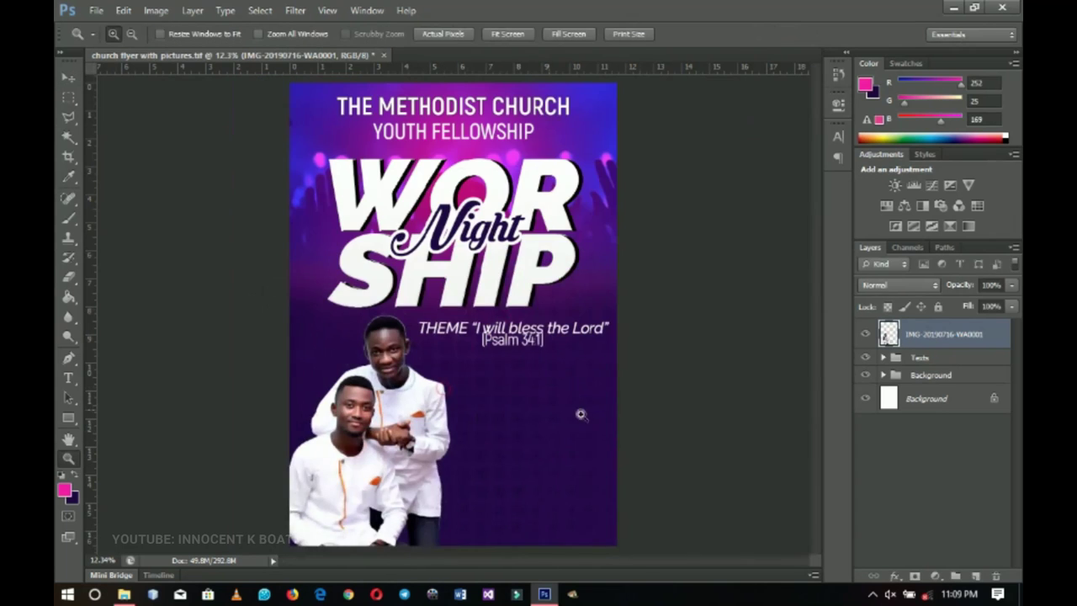
pyautogui.click(362, 457)
pyautogui.press('v')
pyautogui.moveTo(362, 457); pyautogui.dragTo(440, 479)
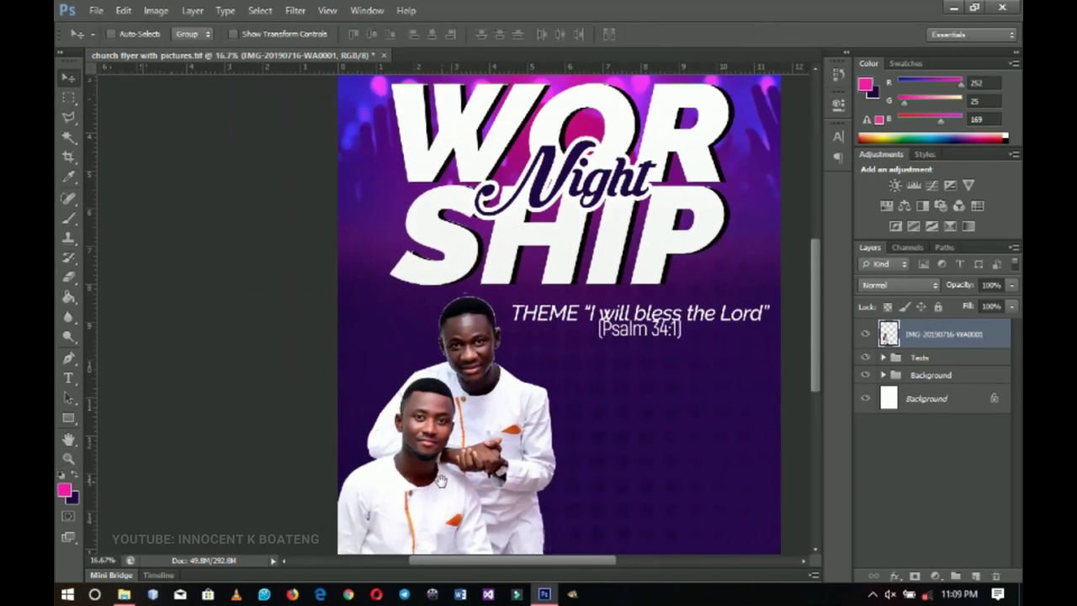
pyautogui.keyDown('ctrl'); pyautogui.click(889, 337); pyautogui.keyUp('ctrl')
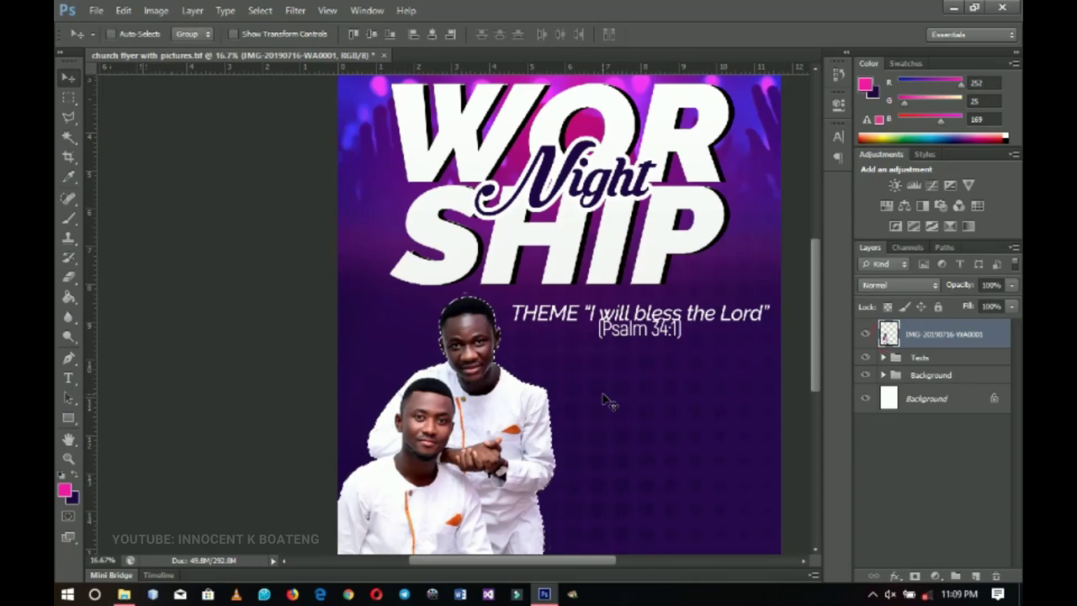
pyautogui.hotkey('ctrl', 'shift', 'i')
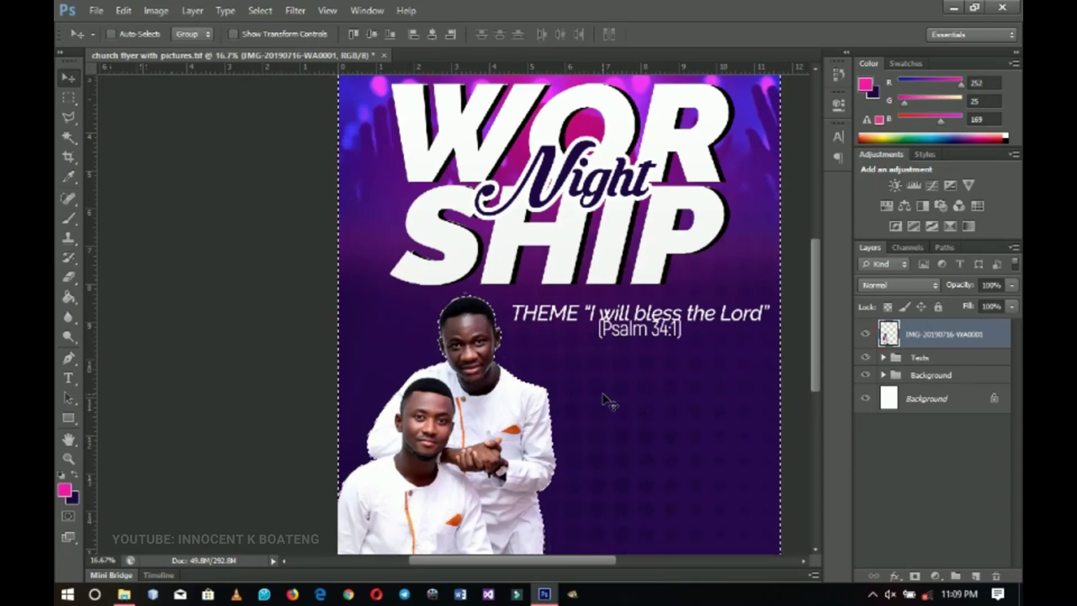
# - Smooth the selection edge in Refine Edge with Smooth set to 65
pyautogui.click(70, 122)
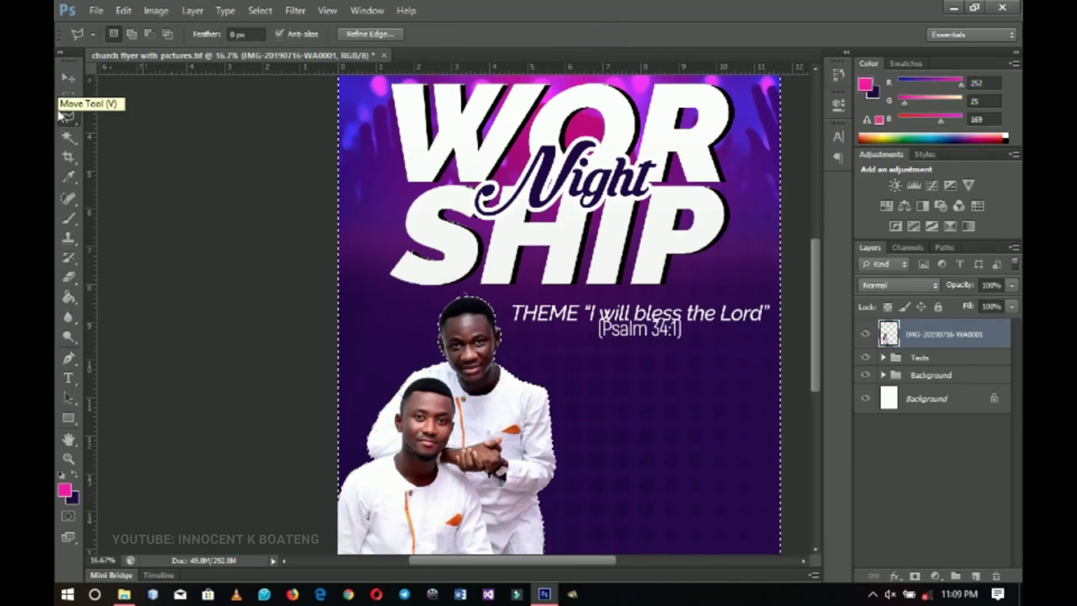
pyautogui.click(383, 35)
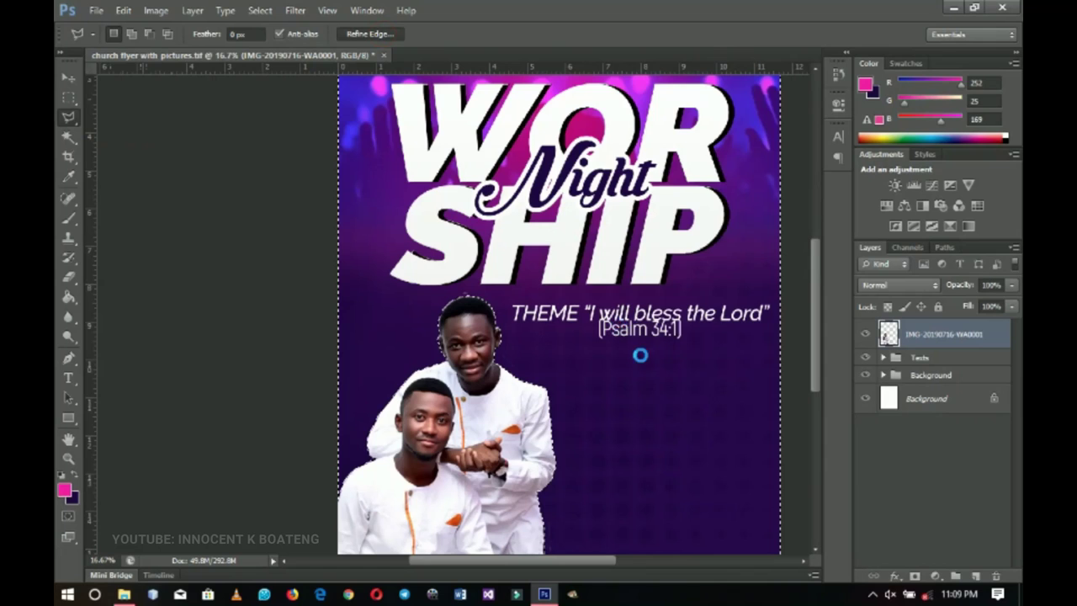
pyautogui.moveTo(700, 259); pyautogui.dragTo(728, 258)
pyautogui.click(793, 282)
pyautogui.write('000001')
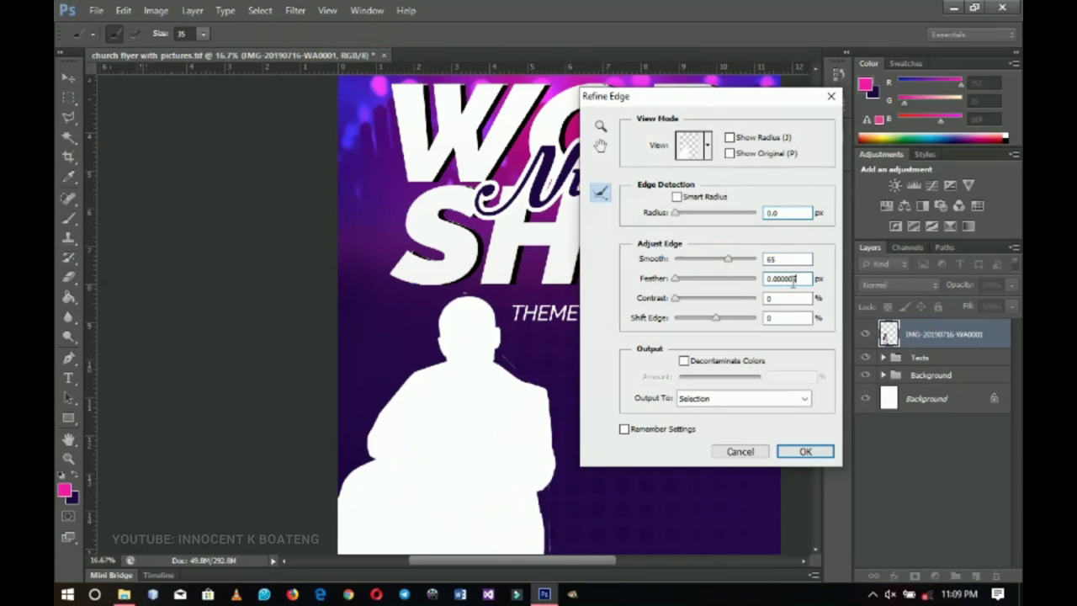
pyautogui.press('Return')
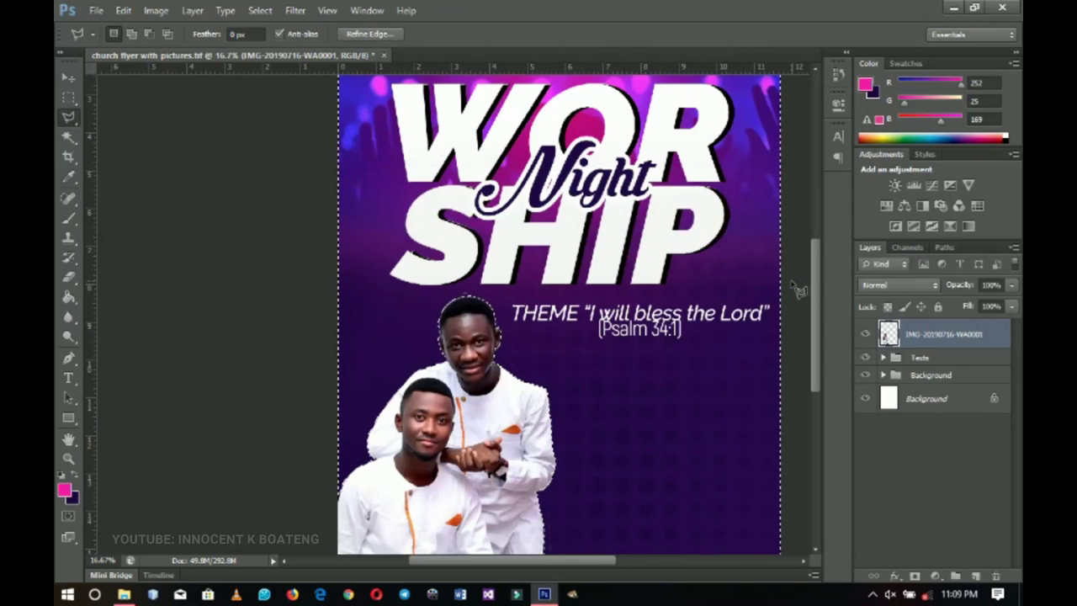
# - Add a layer mask to the photo to hide its background
pyautogui.hotkey('ctrl', '+')
pyautogui.hotkey('ctrl', '+')
pyautogui.scroll(3, 520, 398)
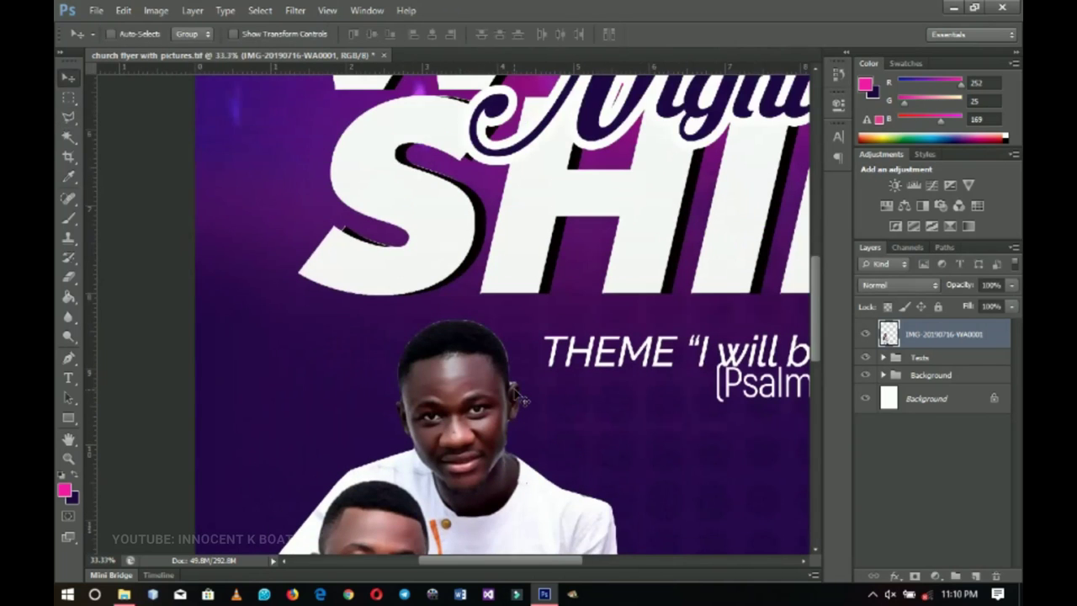
pyautogui.scroll(-3, 520, 397)
pyautogui.scroll(3, 535, 409)
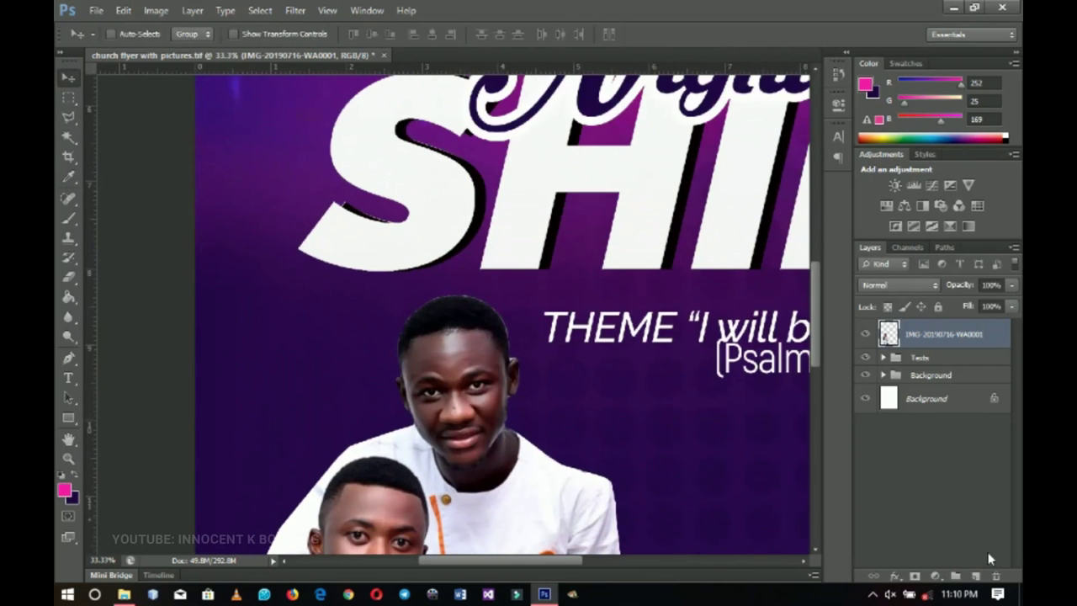
pyautogui.click(938, 577)
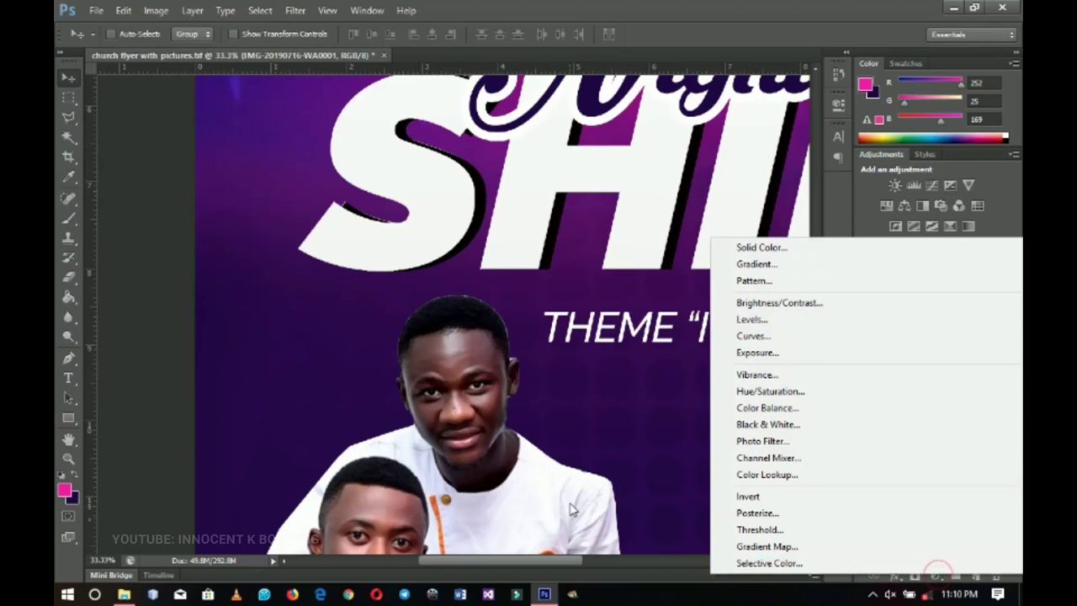
pyautogui.click(936, 576)
pyautogui.click(914, 577)
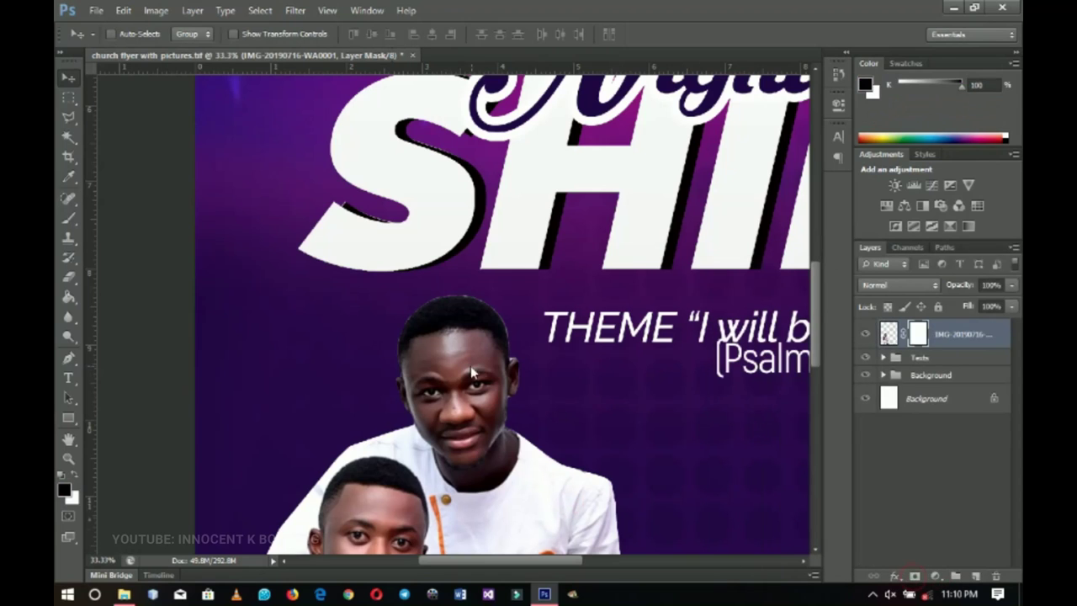
# - Set the brush size to 90 and check its softness
pyautogui.press('b')
pyautogui.press('[')
pyautogui.press('[')
pyautogui.press('[')
pyautogui.press('[')
pyautogui.press('[')
pyautogui.press('[')
pyautogui.press('[')
pyautogui.press('[')
pyautogui.press('[')
pyautogui.press('[')
pyautogui.press('[')
pyautogui.press('[')
pyautogui.press('[')
pyautogui.press('[')
pyautogui.press('[')
pyautogui.press('[')
pyautogui.press('[')
pyautogui.press('[')
pyautogui.press('[')
pyautogui.press('[')
pyautogui.press('[')
pyautogui.press('[')
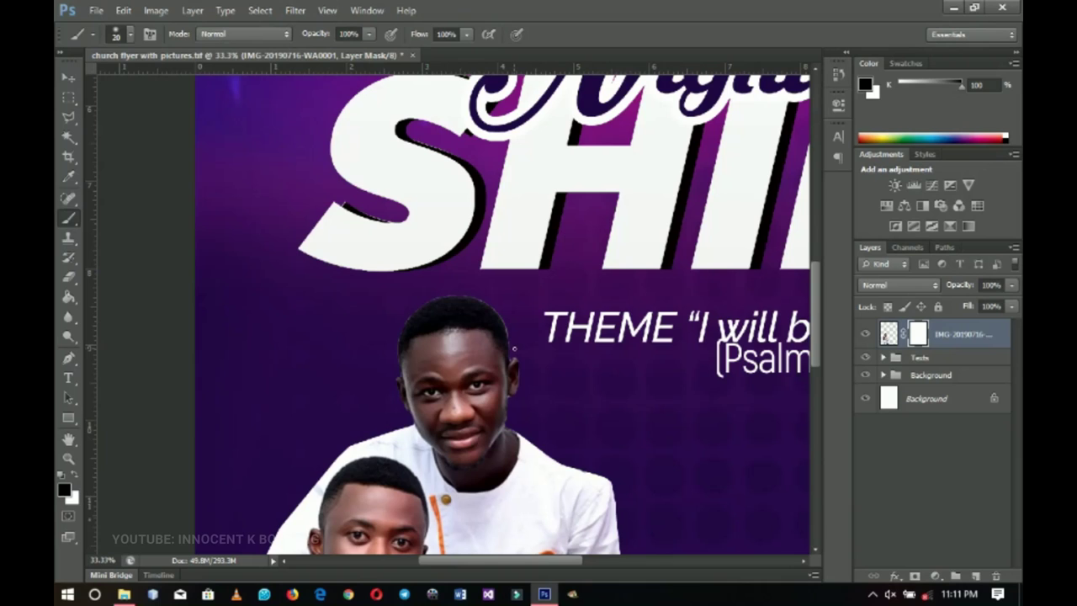
pyautogui.rightClick(517, 345)
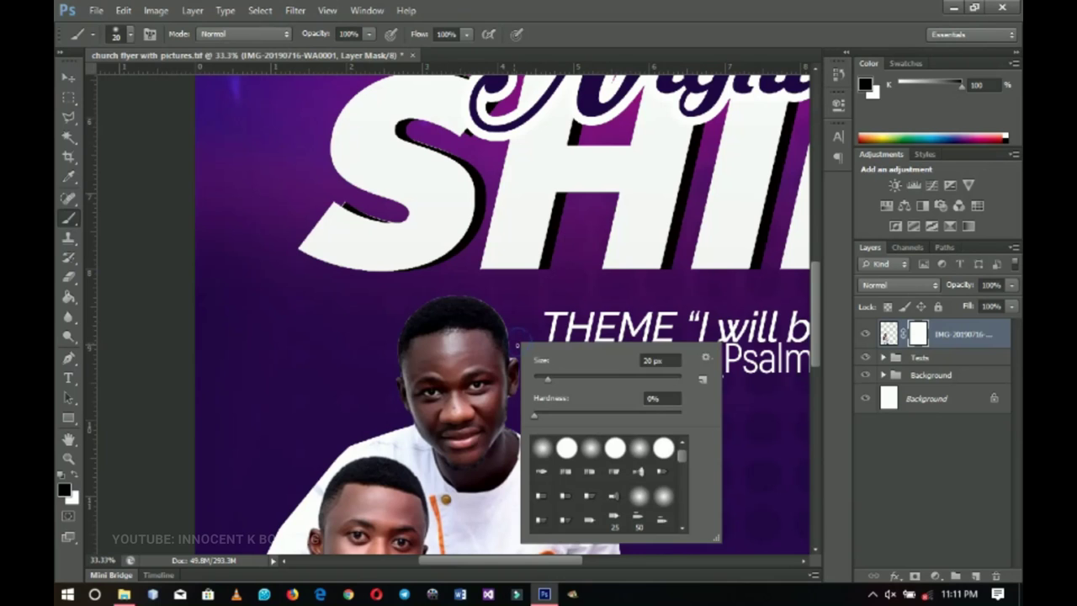
pyautogui.press('Escape')
# - Fit the whole flyer on screen and zoom out to 8.33%
pyautogui.press('z')
pyautogui.rightClick(524, 349)
pyautogui.click(551, 356)
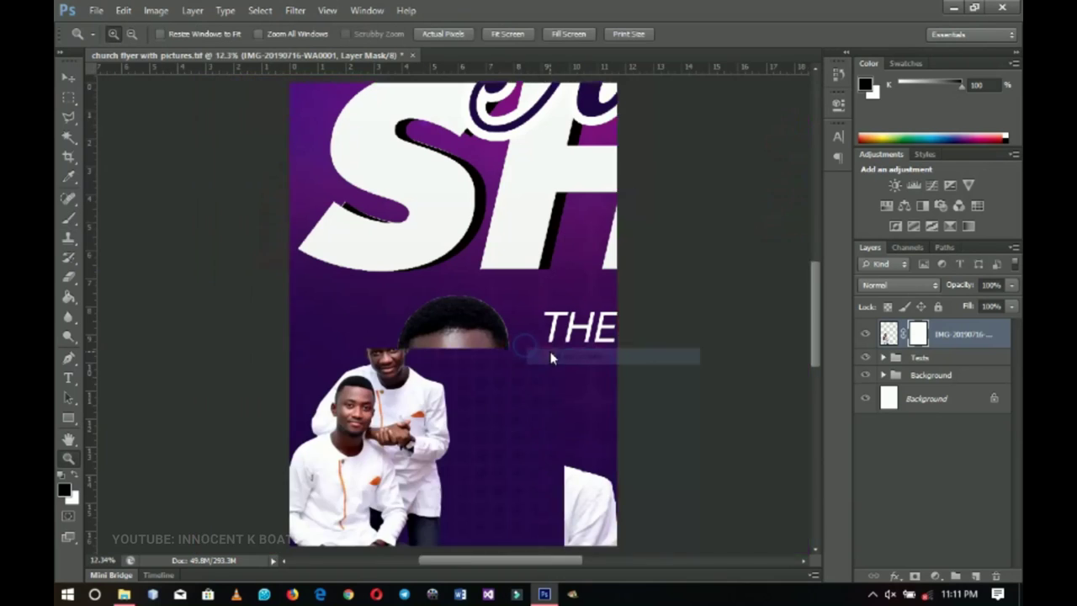
pyautogui.keyDown('alt'); pyautogui.click(474, 381); pyautogui.keyUp('alt')
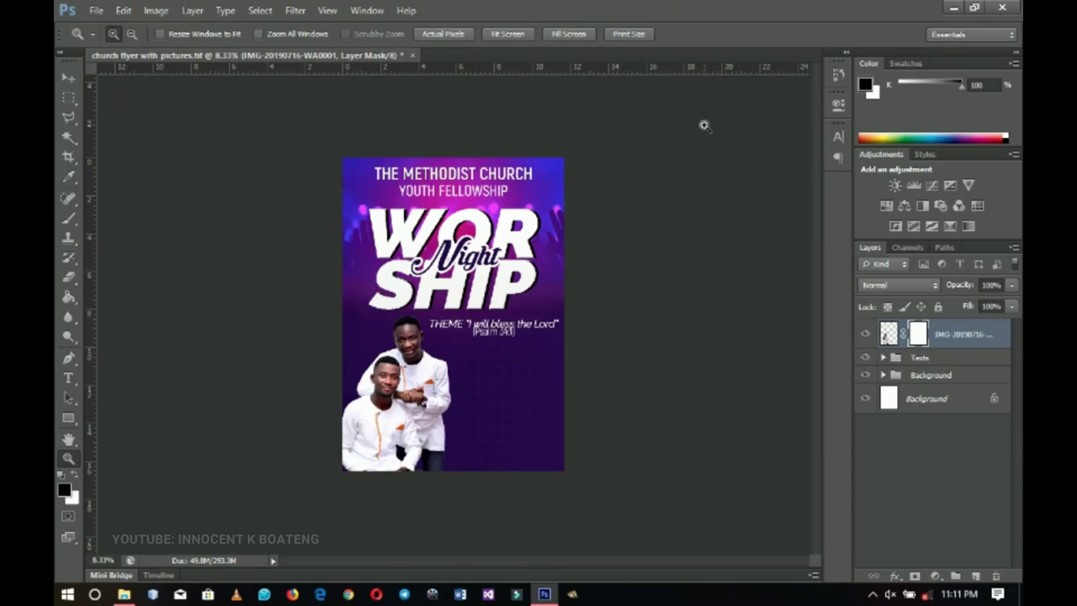
# - Shift the two men's cut-out slightly left, then slightly right, at the lower left
pyautogui.click(67, 78)
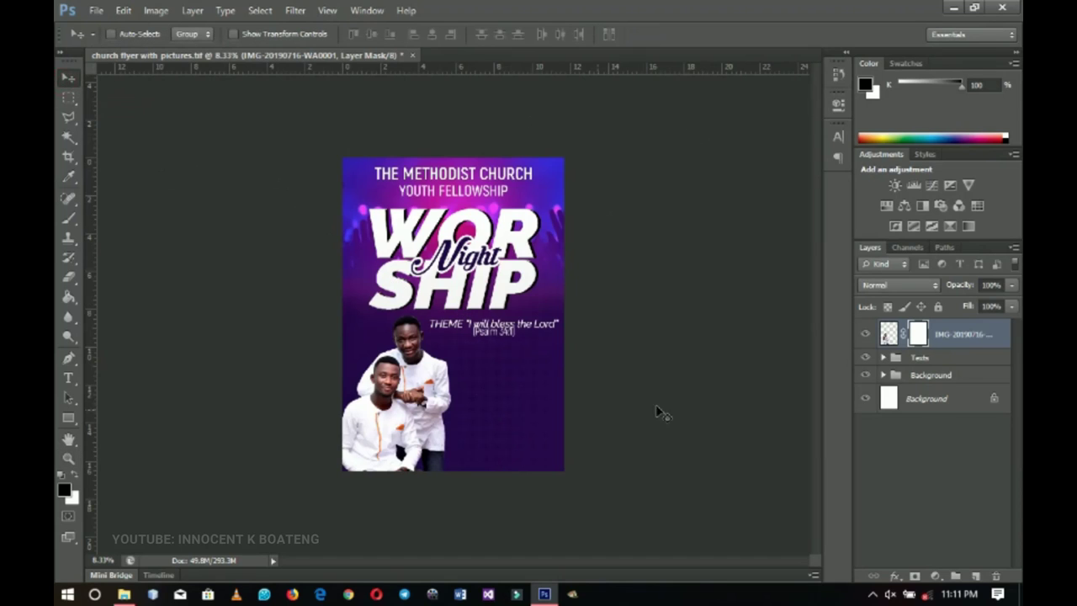
pyautogui.moveTo(388, 459); pyautogui.dragTo(383, 458)
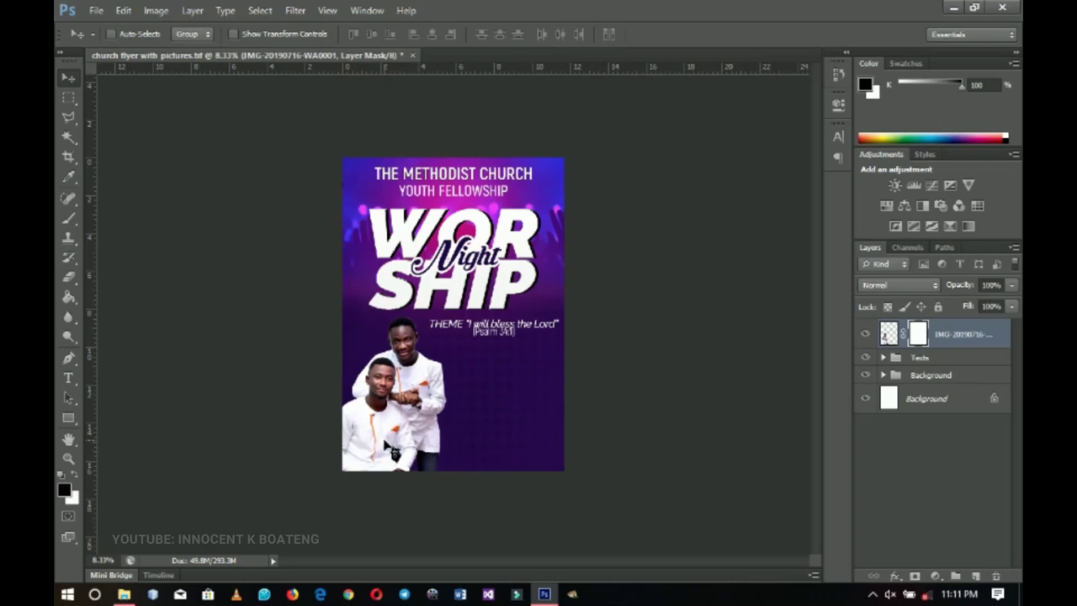
pyautogui.moveTo(405, 434); pyautogui.dragTo(407, 435)
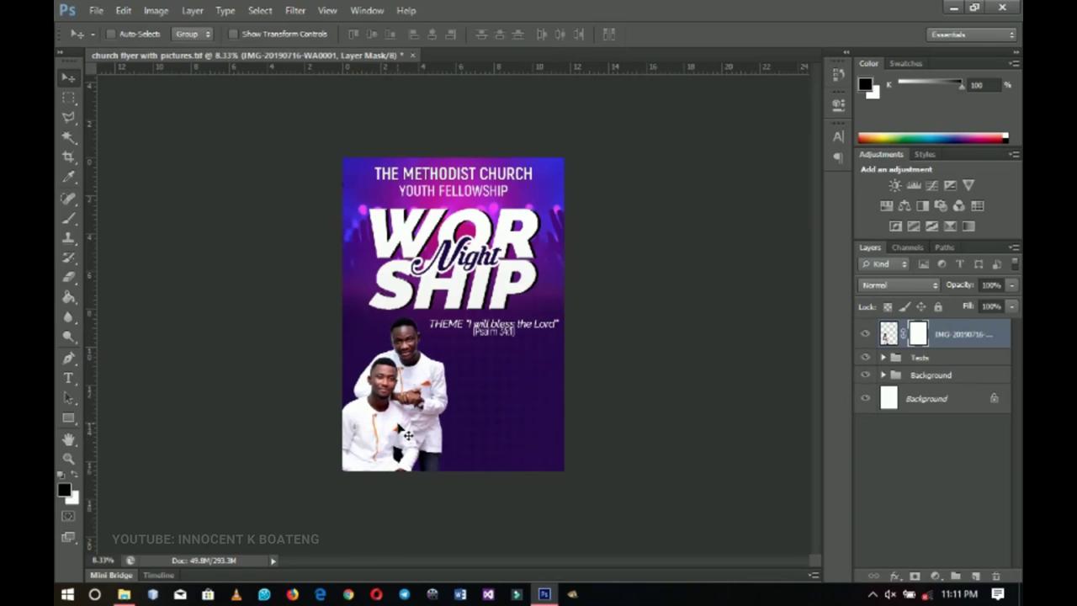
# - Browse the photos in the Pix folder, then bring the flyer back to the front
pyautogui.click(125, 594)
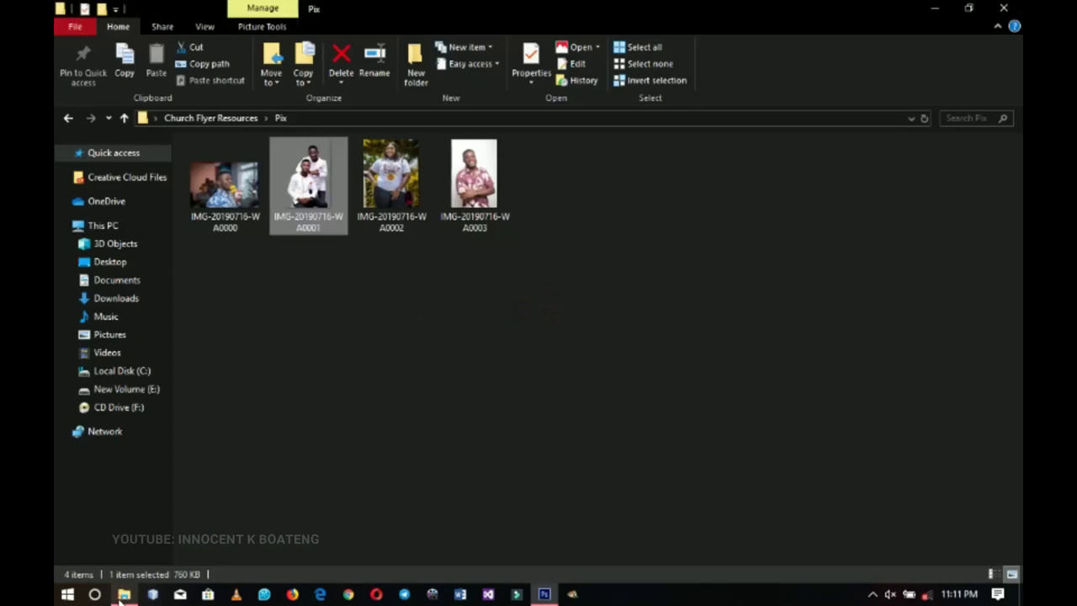
pyautogui.click(125, 594)
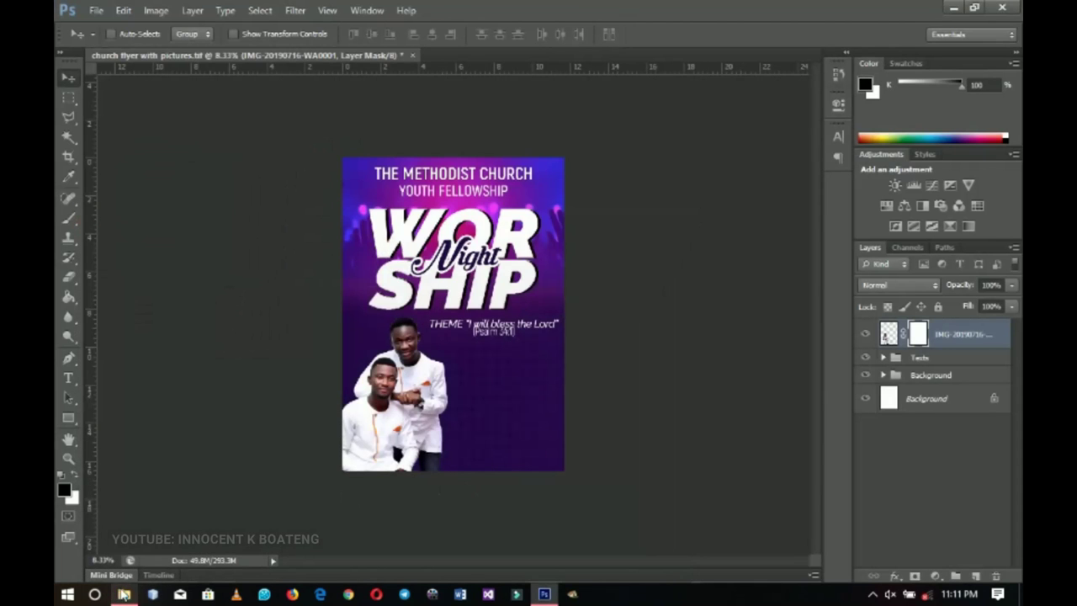
pyautogui.click(124, 594)
pyautogui.moveTo(558, 260); pyautogui.dragTo(237, 234)
pyautogui.click(225, 181)
pyautogui.click(444, 196)
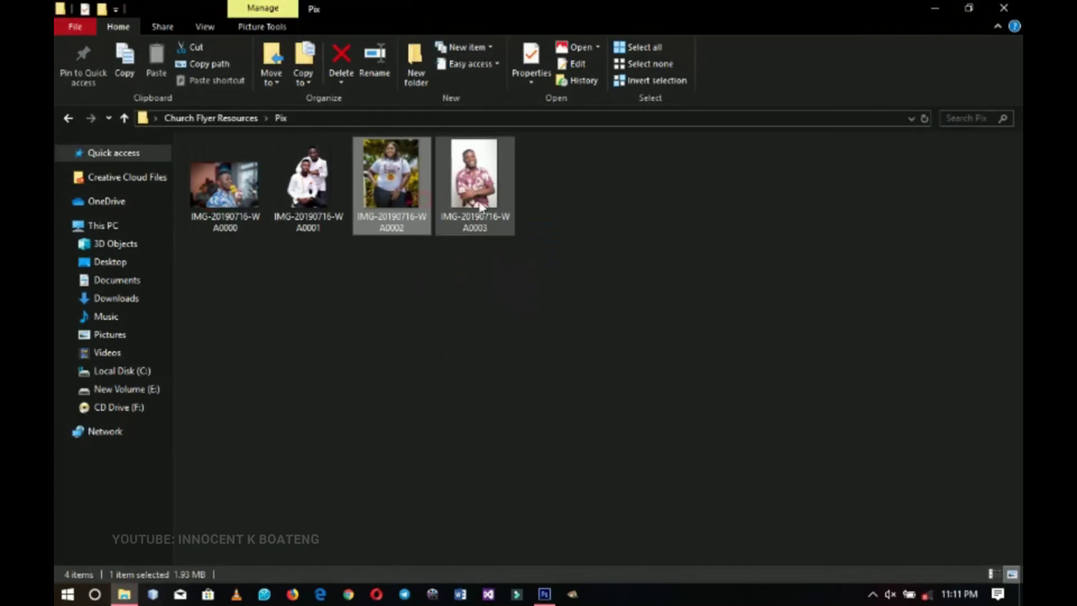
pyautogui.click(545, 595)
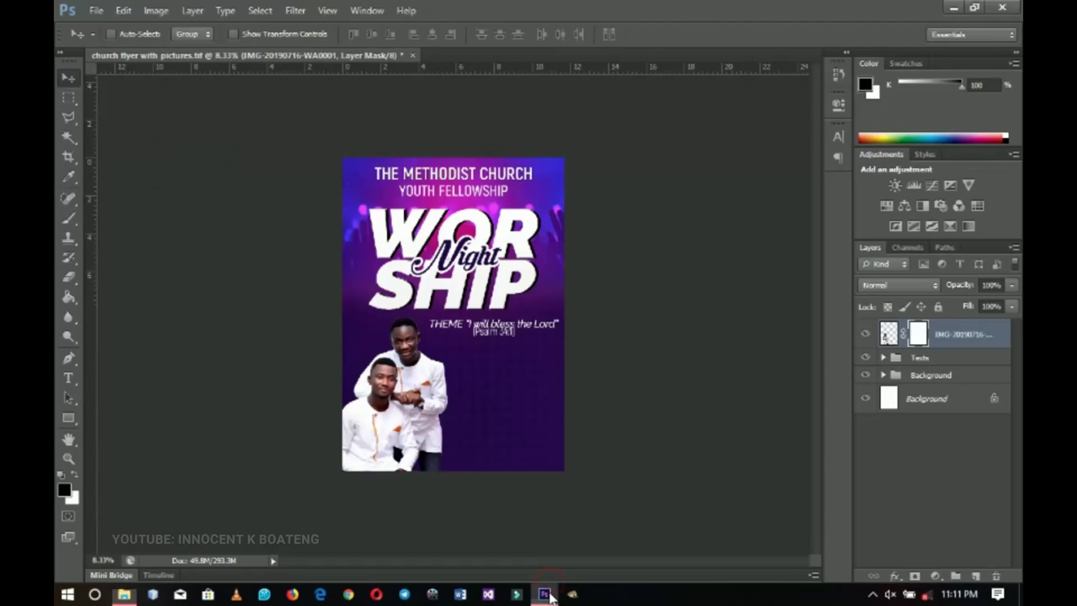
pyautogui.click(545, 594)
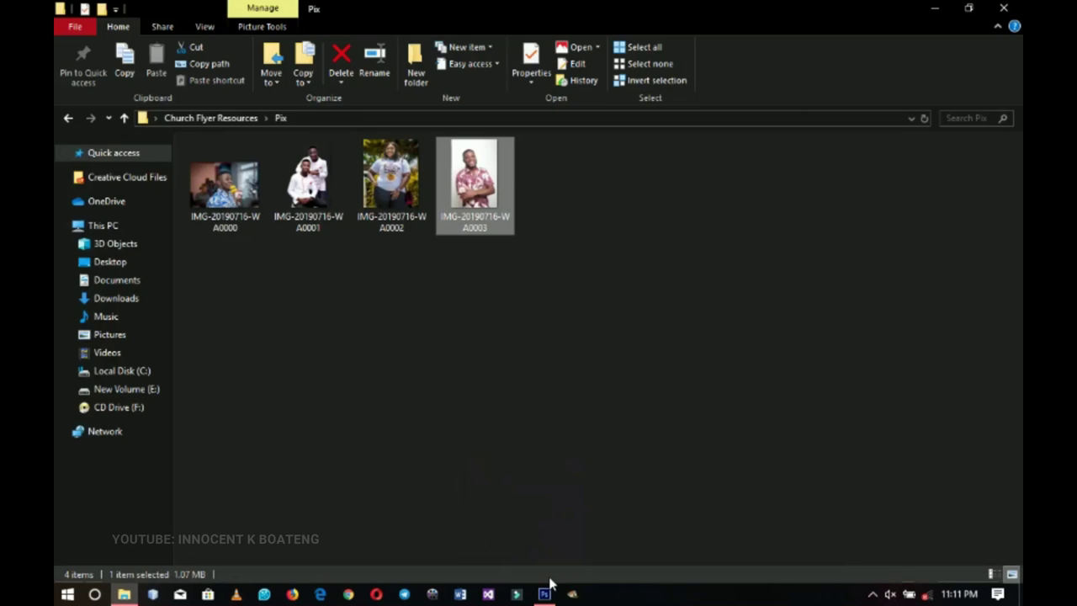
pyautogui.click(547, 591)
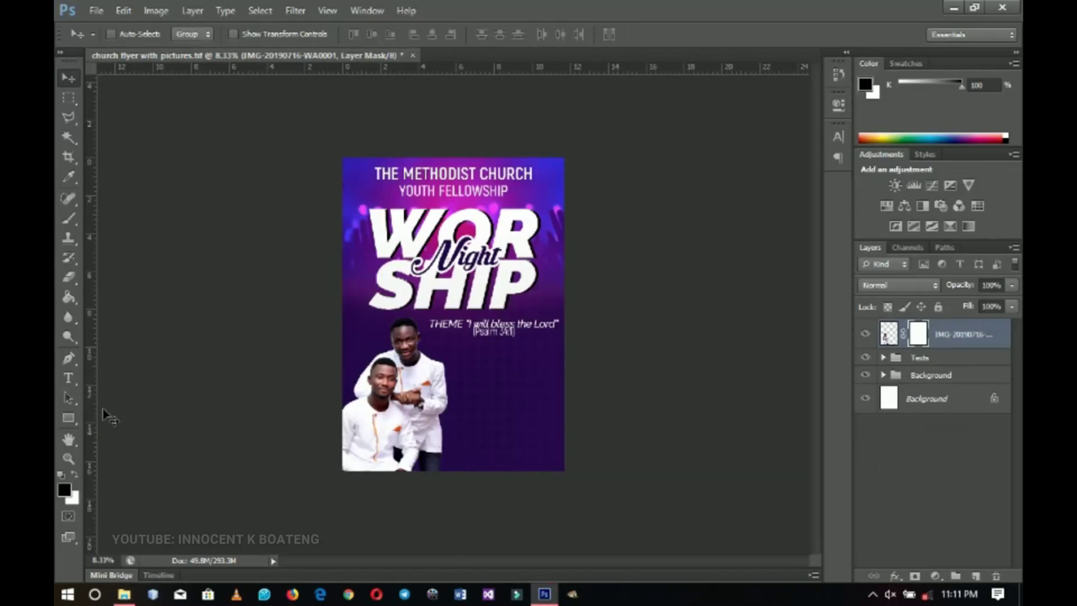
# - Zoom to 25% and draw a tall pink rectangle below the theme line beside the men
pyautogui.click(68, 422)
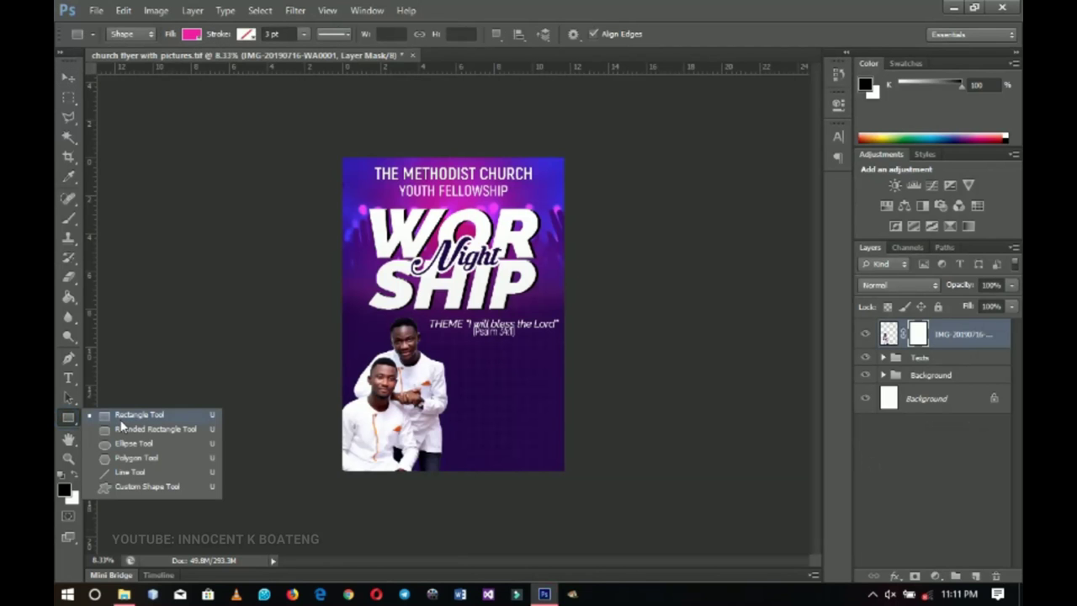
pyautogui.press('z')
pyautogui.click(506, 390)
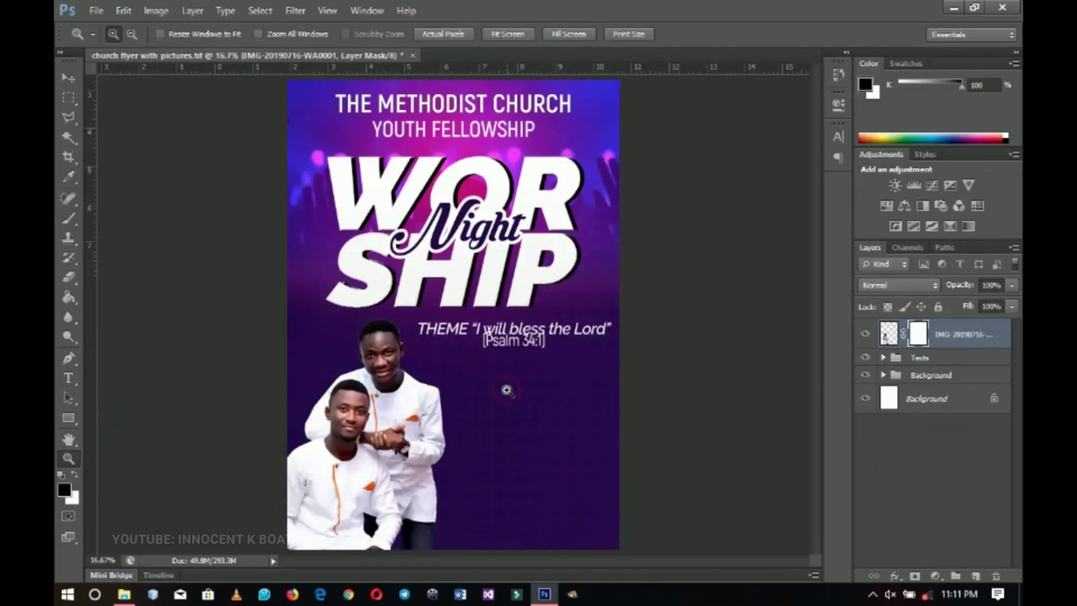
pyautogui.click(508, 391)
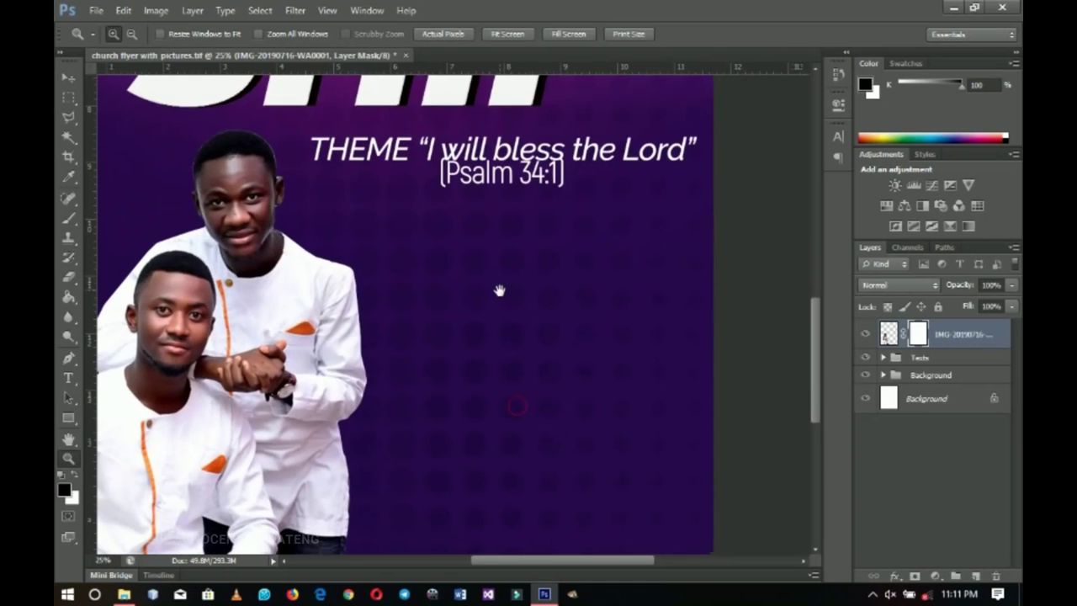
pyautogui.moveTo(497, 291); pyautogui.dragTo(526, 263)
pyautogui.click(68, 418)
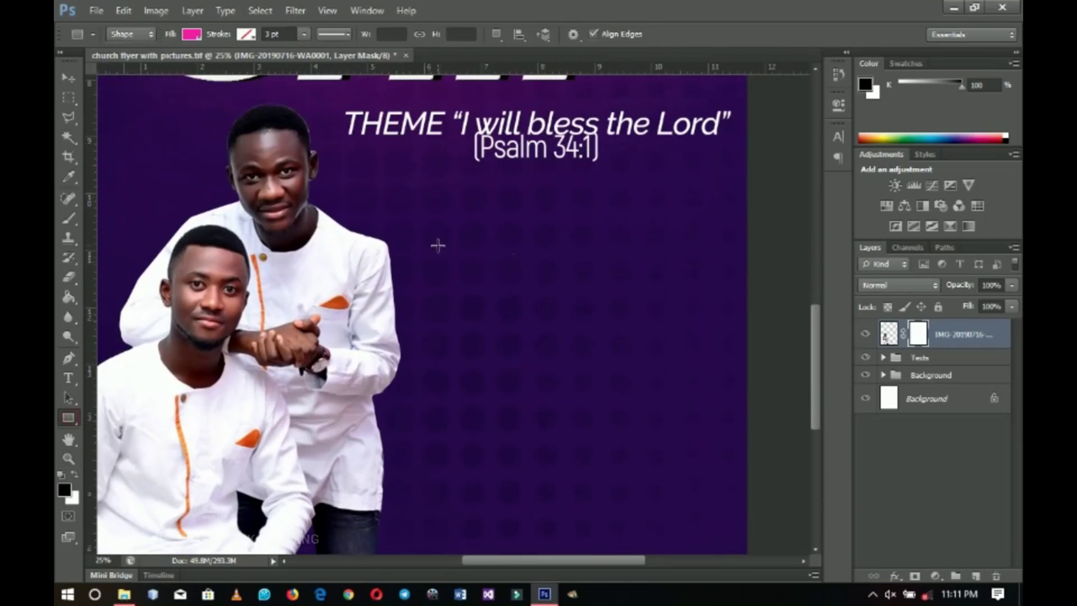
pyautogui.moveTo(431, 172); pyautogui.dragTo(560, 366)
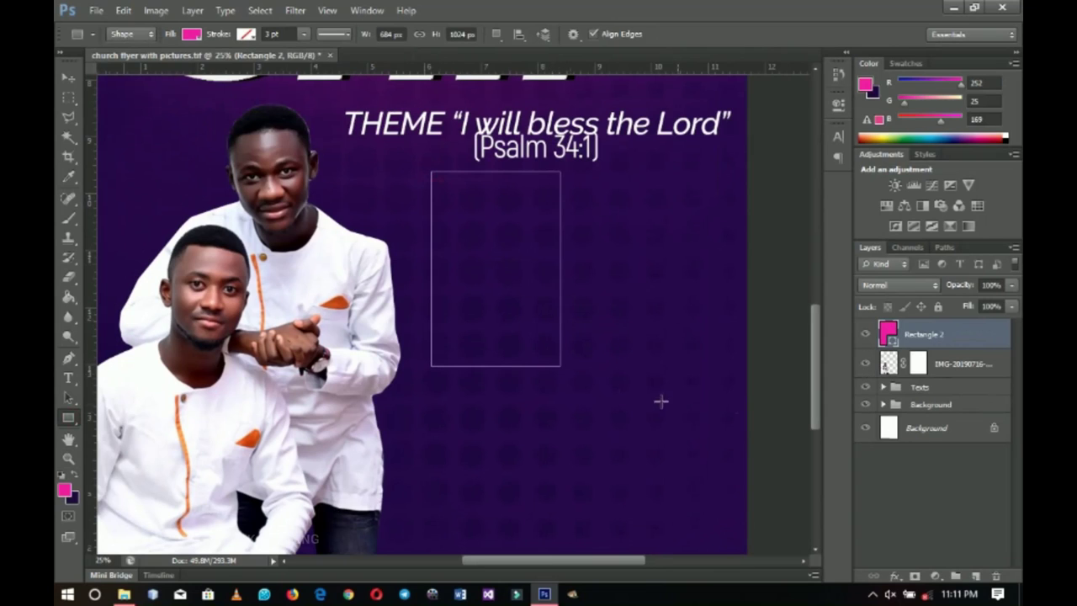
# - Duplicate the rectangle twice with Ctrl+J and line the copies up side by side
pyautogui.click(68, 77)
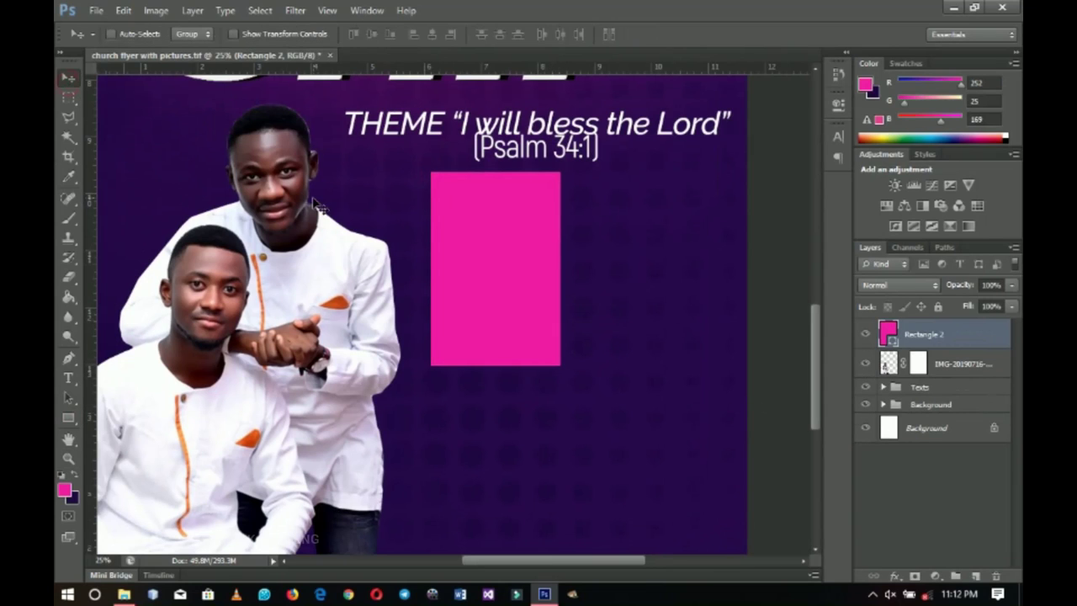
pyautogui.hotkey('ctrl', 'j')
pyautogui.moveTo(525, 273); pyautogui.dragTo(632, 269)
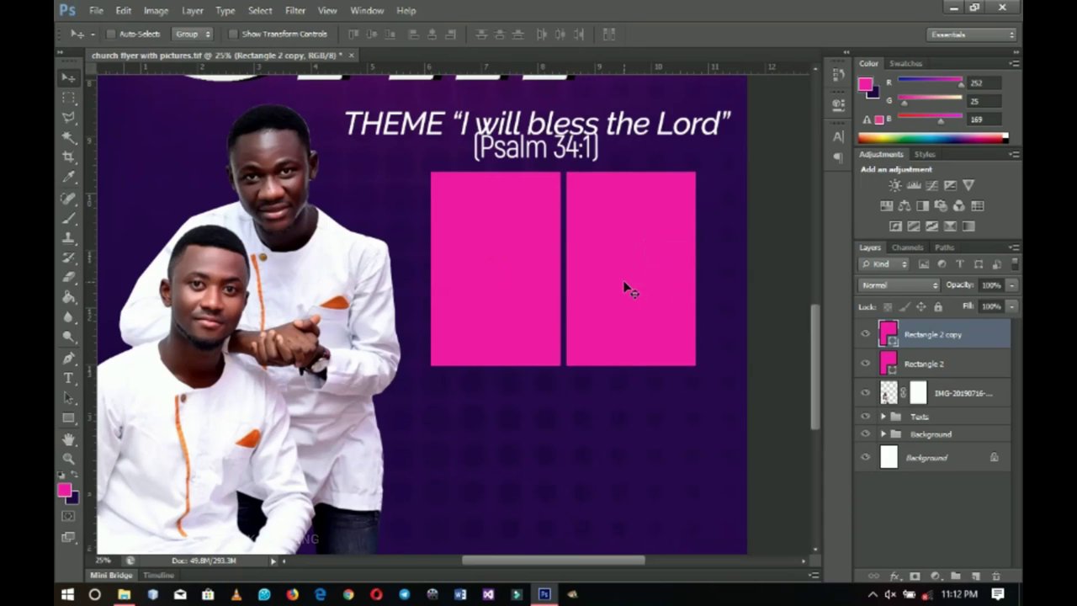
pyautogui.hotkey('ctrl', 'j')
pyautogui.moveTo(567, 291); pyautogui.dragTo(739, 275)
pyautogui.moveTo(652, 296); pyautogui.dragTo(614, 300)
# - Scale the three rectangles down together and move them left under the theme line
pyautogui.keyDown('shift'); pyautogui.click(949, 395); pyautogui.keyUp('shift')
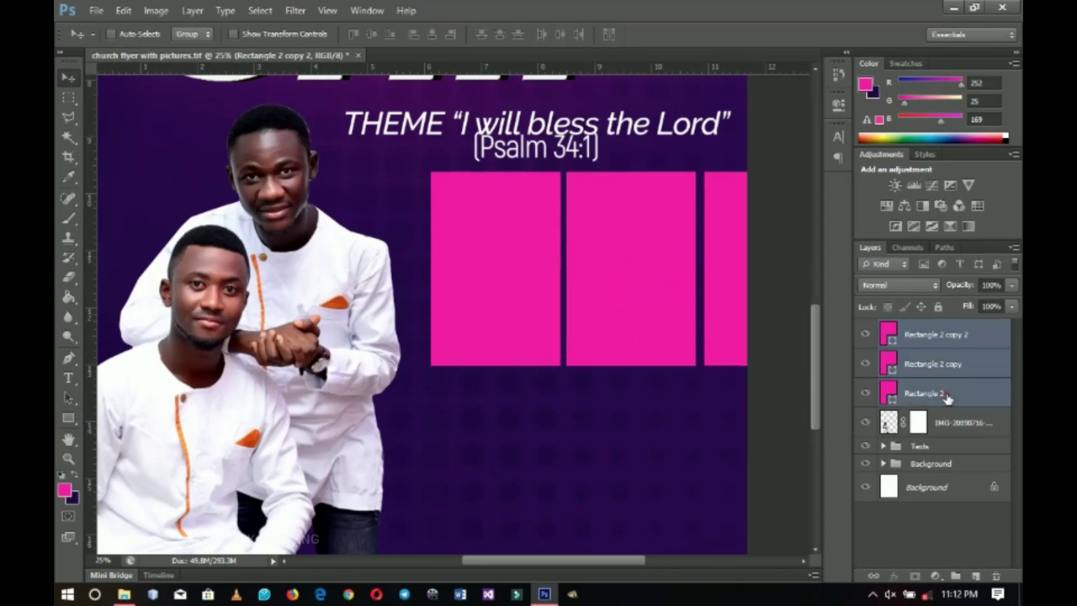
pyautogui.hotkey('ctrl', 't')
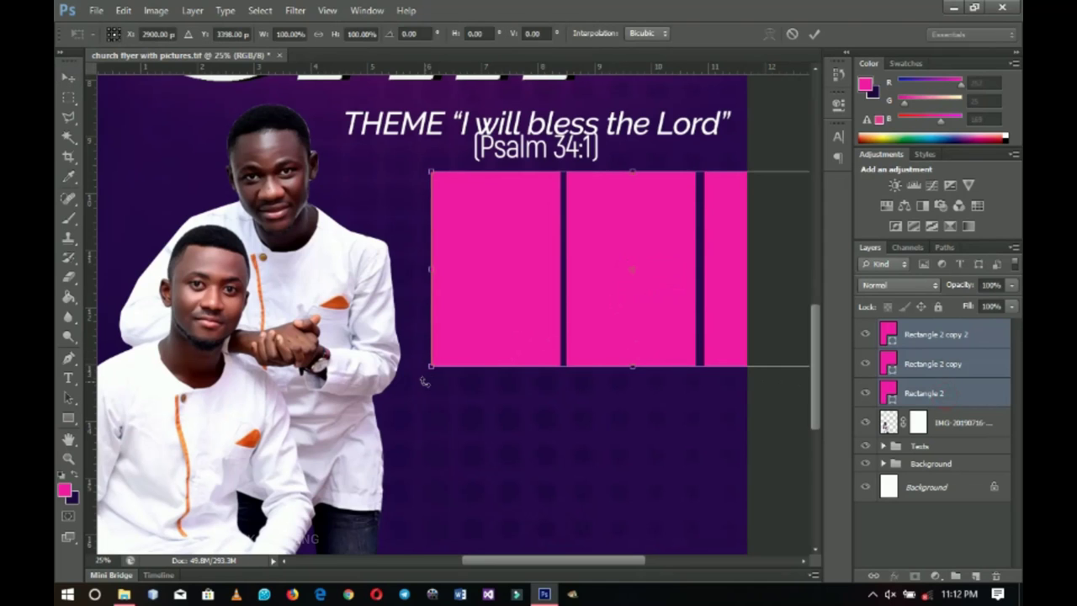
pyautogui.moveTo(430, 368); pyautogui.dragTo(471, 346)
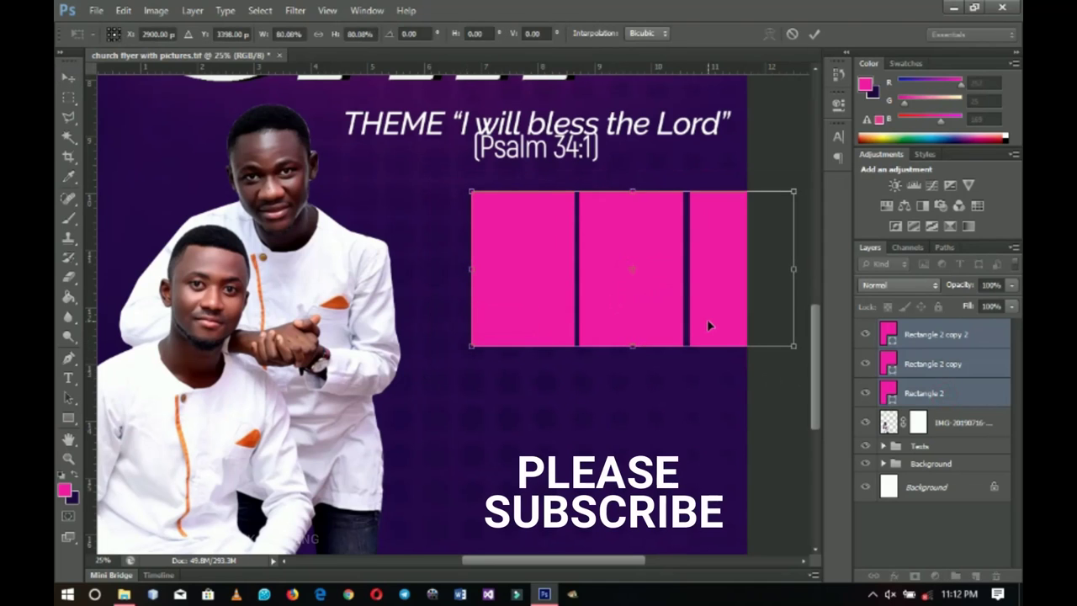
pyautogui.press('Return')
pyautogui.moveTo(678, 311); pyautogui.dragTo(625, 303)
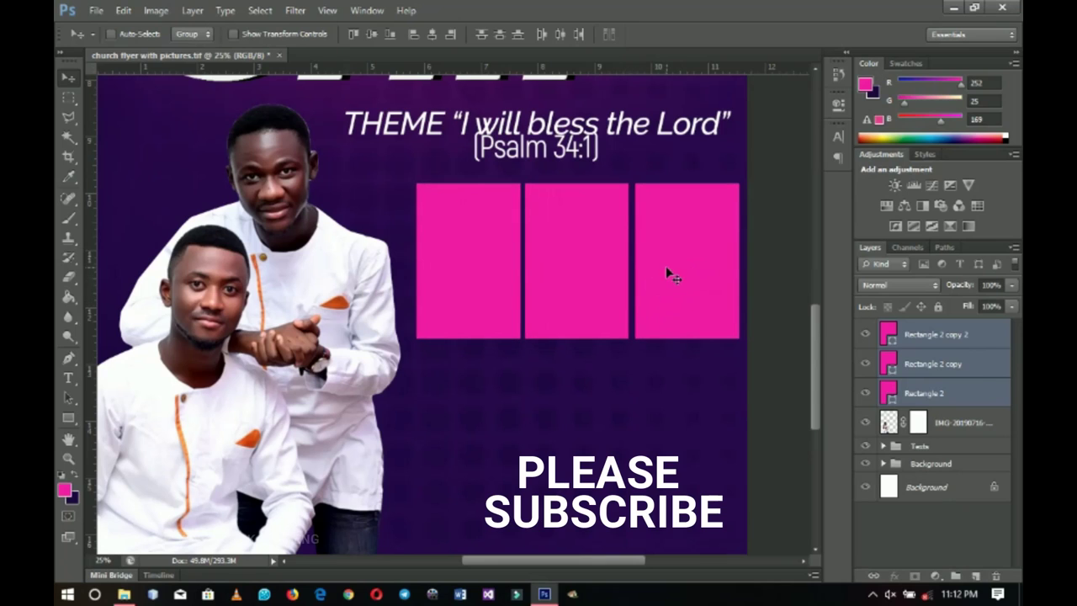
# - Nudge the right rectangle left, then nudge all three up and left and shrink them slightly
pyautogui.rightClick(666, 266)
pyautogui.click(696, 276)
pyautogui.press('Left')
pyautogui.press('Left')
pyautogui.press('Left')
pyautogui.press('Left')
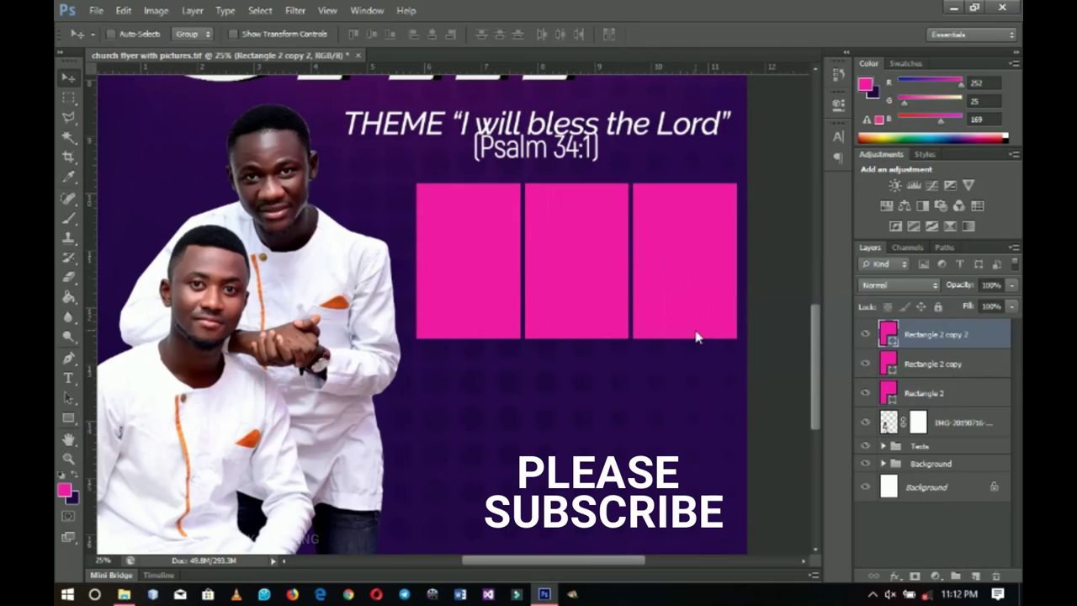
pyautogui.keyDown('shift'); pyautogui.click(923, 393); pyautogui.keyUp('shift')
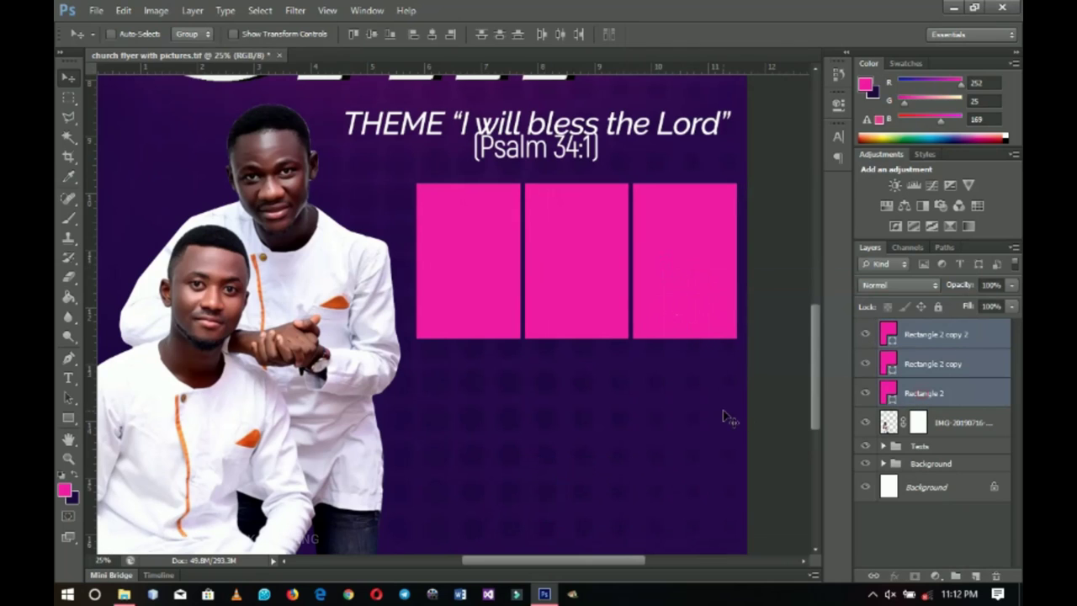
pyautogui.press('Left')
pyautogui.press('Left')
pyautogui.press('Left')
pyautogui.press('Left')
pyautogui.press('Left')
pyautogui.press('Left')
pyautogui.press('Left')
pyautogui.press('Left')
pyautogui.press('Up')
pyautogui.press('Up')
pyautogui.press('Up')
pyautogui.press('Up')
pyautogui.hotkey('ctrl', 't')
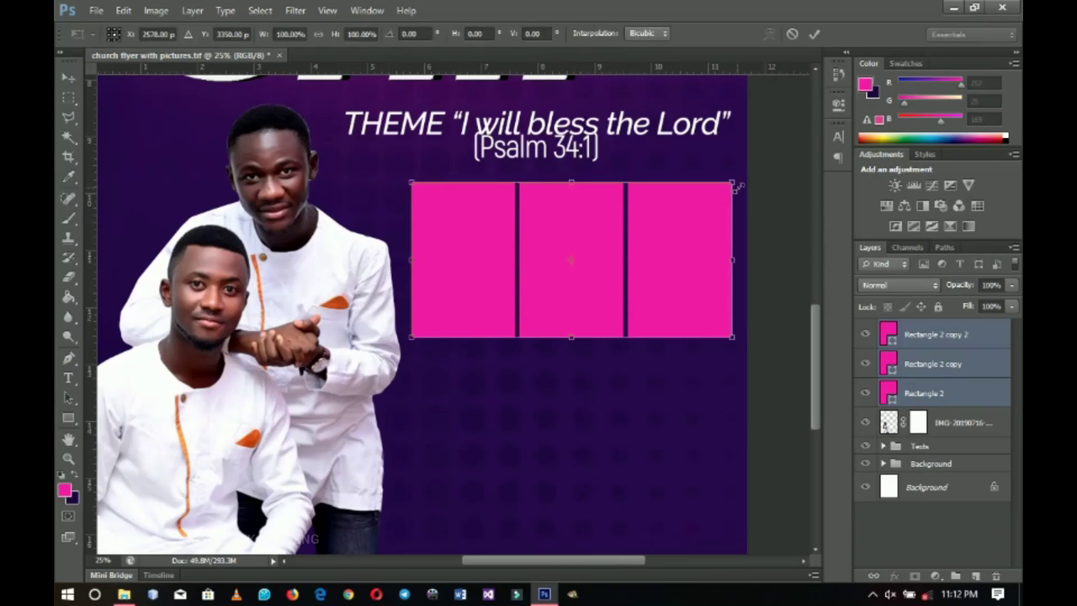
pyautogui.moveTo(733, 183); pyautogui.dragTo(729, 187)
pyautogui.press('Return')
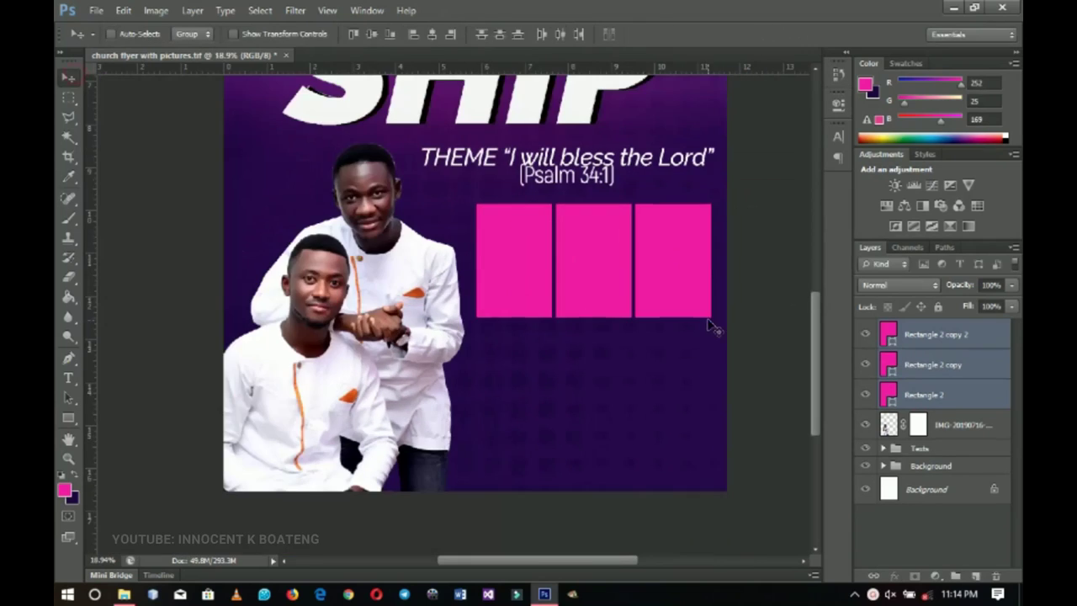
# - Select the first photo, IMG-20190716-WA0000, in the Pix folder
pyautogui.click(124, 594)
pyautogui.click(221, 201)
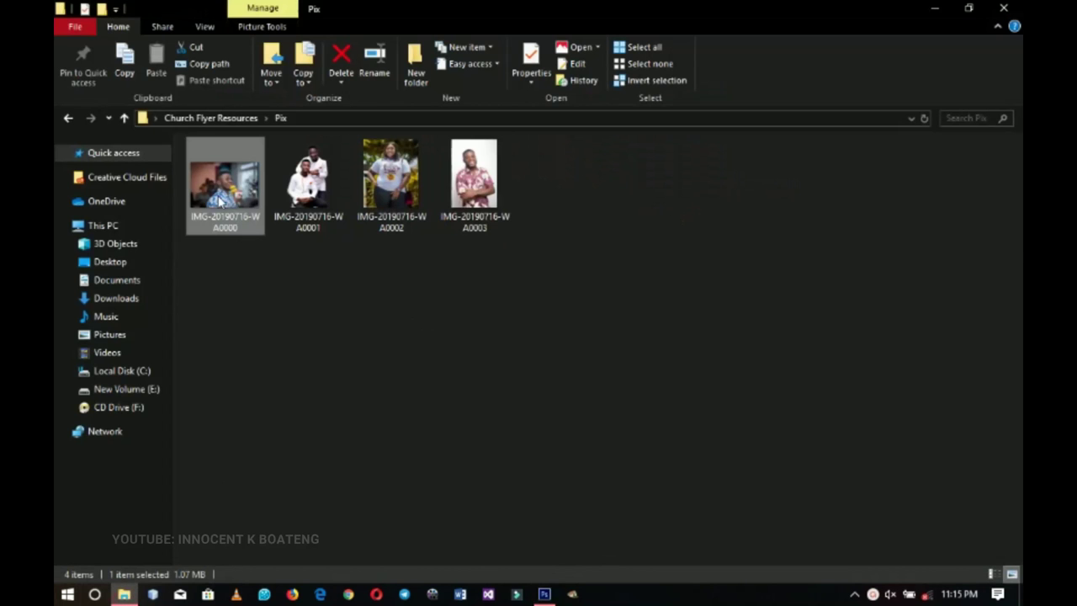
pyautogui.click(545, 594)
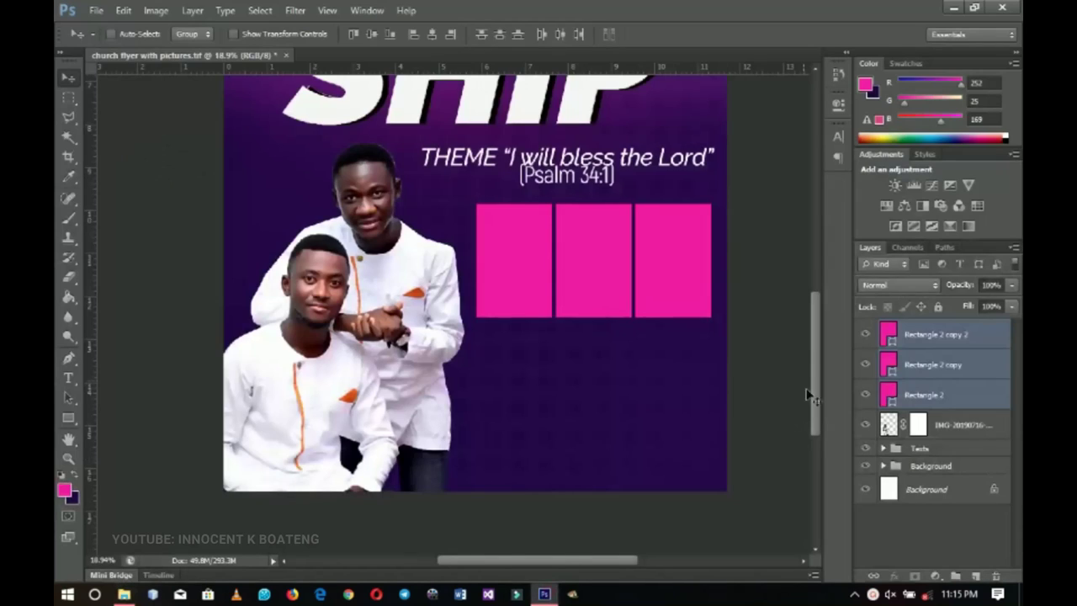
# - Identify the left pink rectangle's layer by toggling visibility, then drag the photo onto the flyer
pyautogui.click(918, 341)
pyautogui.click(865, 334)
pyautogui.click(865, 334)
pyautogui.click(934, 392)
pyautogui.click(865, 394)
pyautogui.click(865, 394)
pyautogui.click(124, 595)
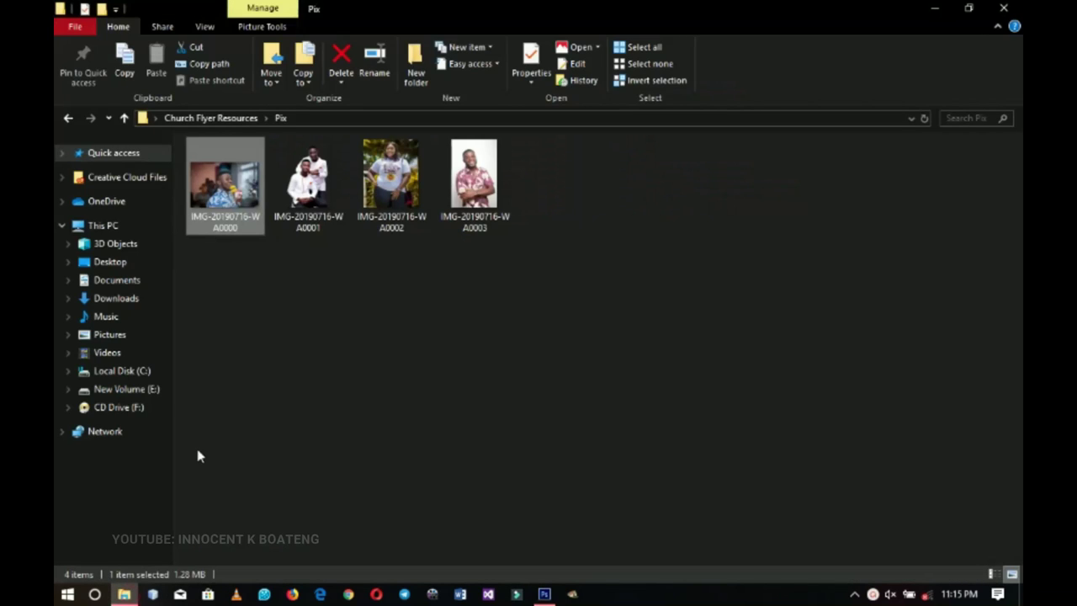
pyautogui.moveTo(236, 195); pyautogui.dragTo(531, 320)
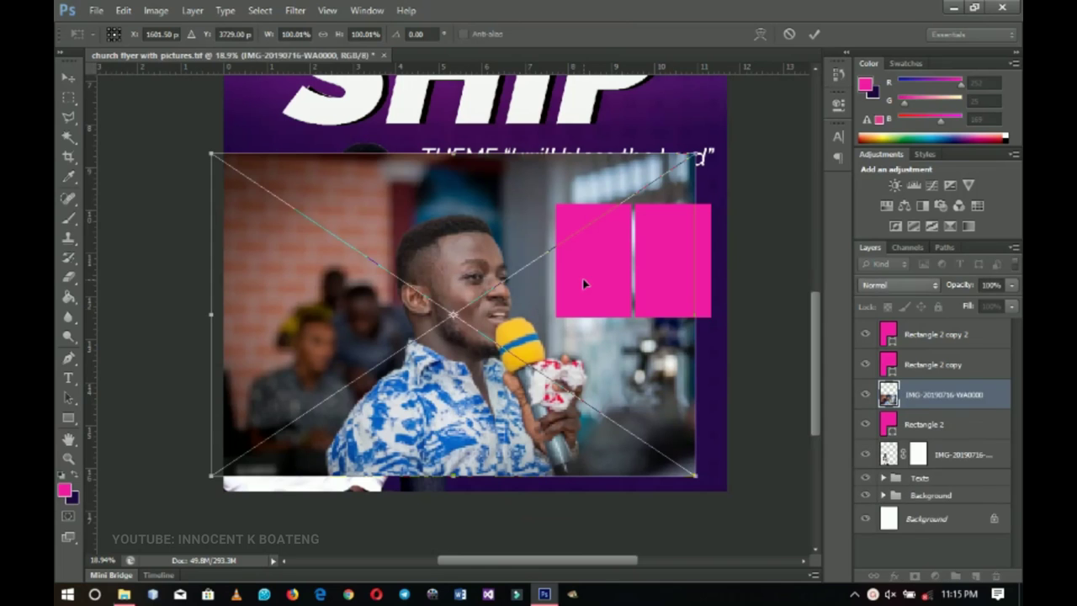
# - Rasterize the microphone photo and clip it to Rectangle 2
pyautogui.press('Return')
pyautogui.rightClick(929, 393)
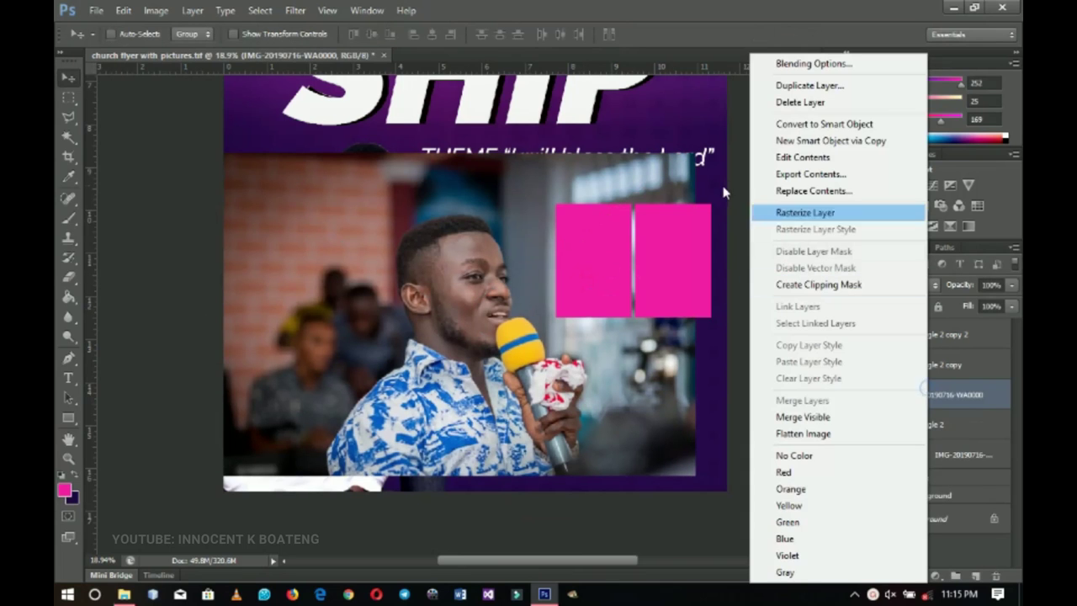
pyautogui.click(781, 213)
pyautogui.rightClick(914, 402)
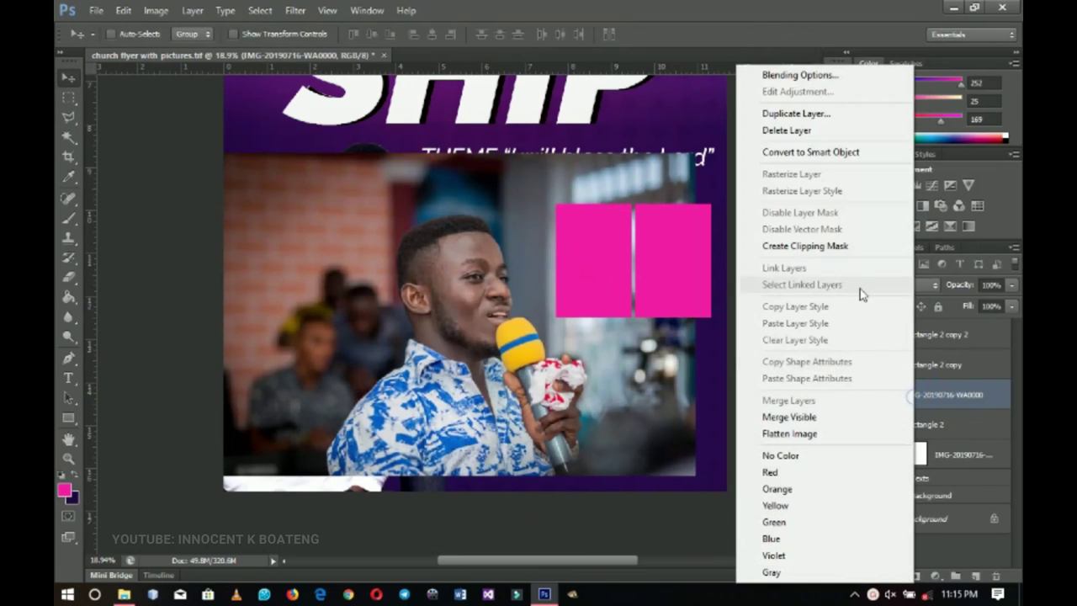
pyautogui.click(818, 246)
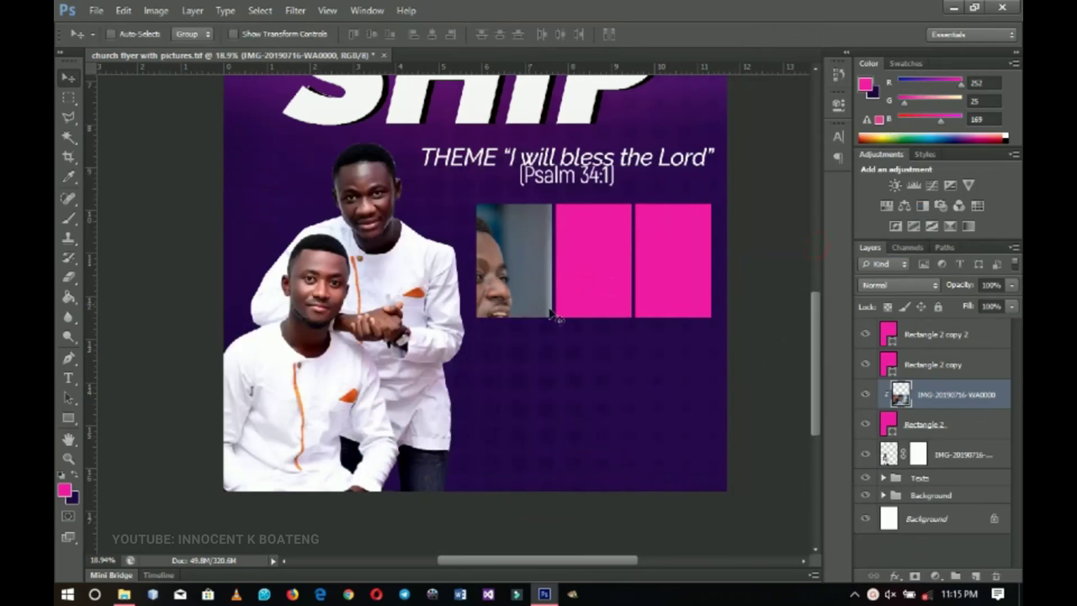
# - Scale and position the clipped photo to fill the first pink panel
pyautogui.hotkey('ctrl', 't')
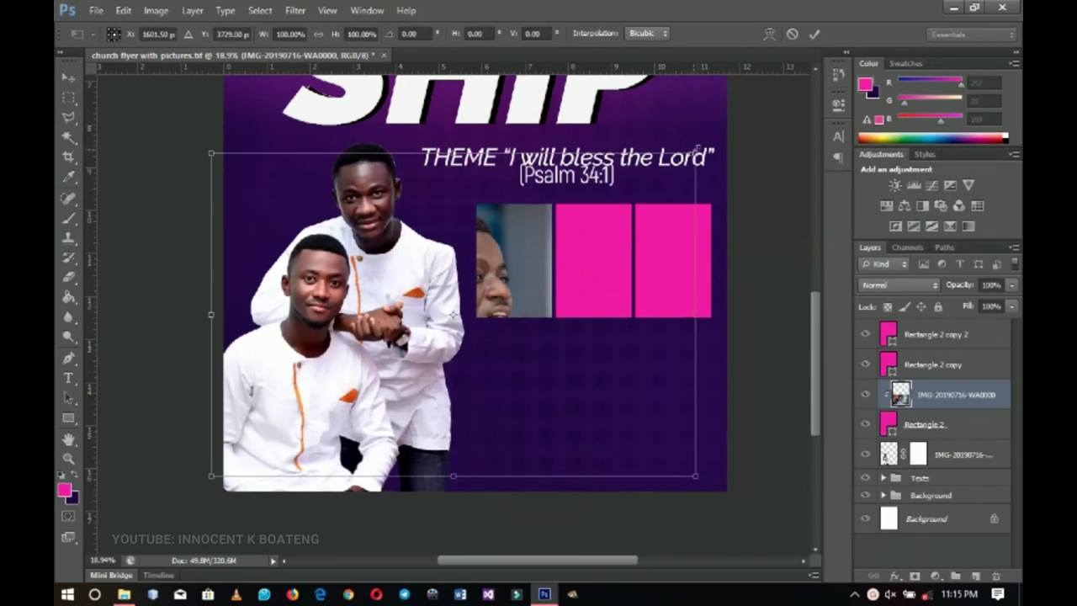
pyautogui.moveTo(695, 153); pyautogui.dragTo(543, 254)
pyautogui.moveTo(486, 311); pyautogui.dragTo(549, 261)
pyautogui.moveTo(607, 321); pyautogui.dragTo(578, 292)
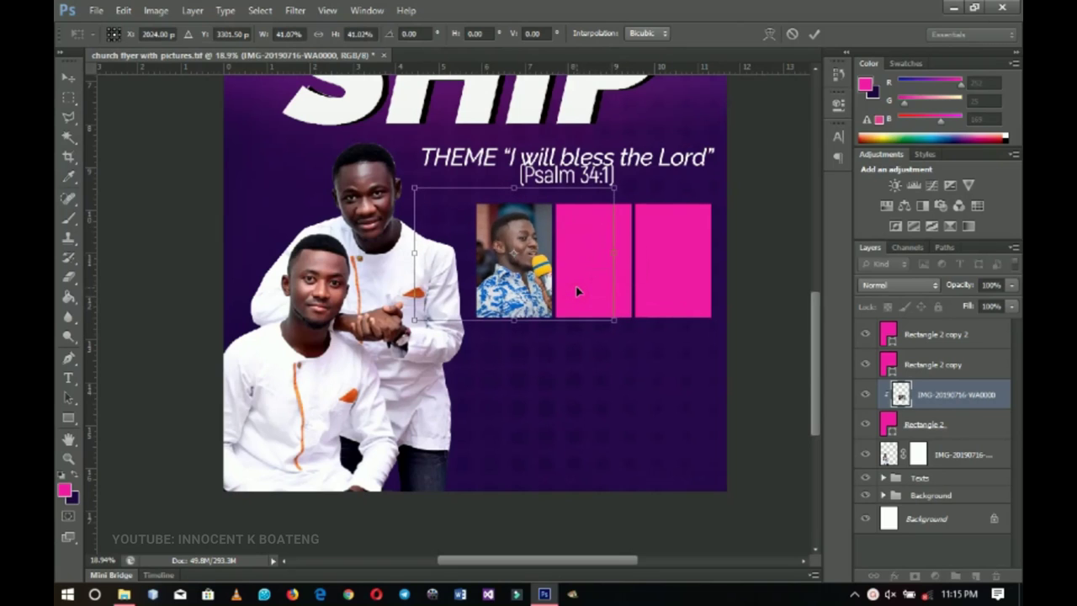
pyautogui.press('Return')
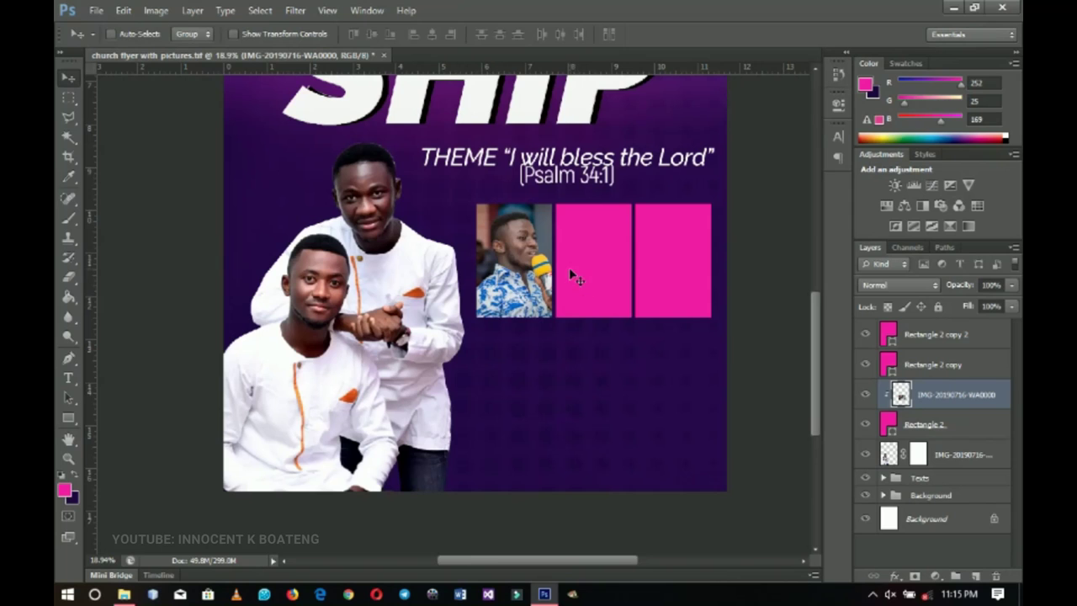
pyautogui.scroll(1, 569, 266)
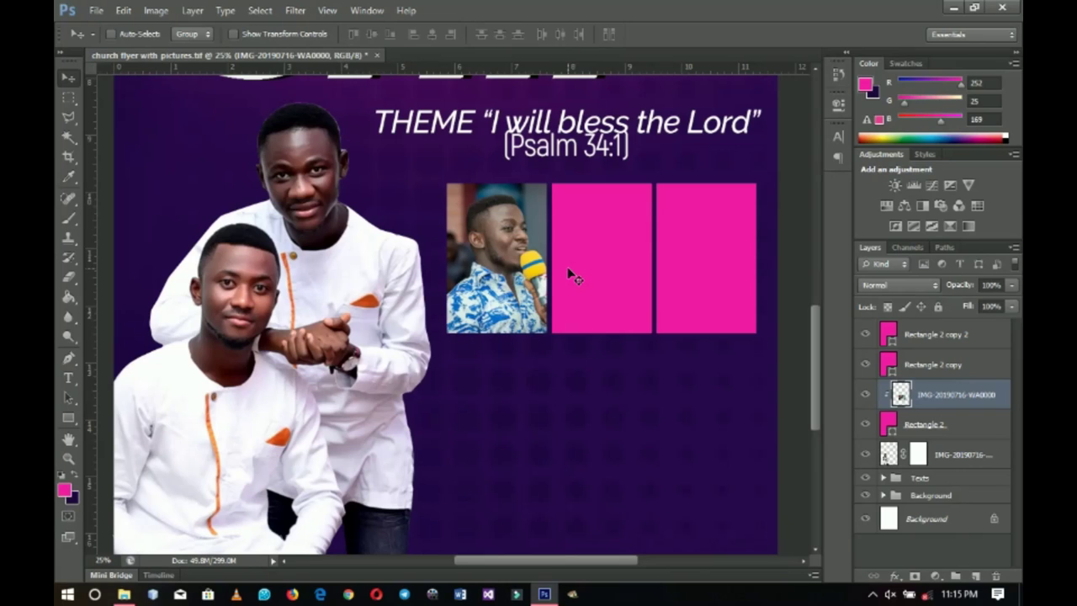
# - Darken the photo's shadows with Levels, setting the black input to 22
pyautogui.hotkey('ctrl', 'l')
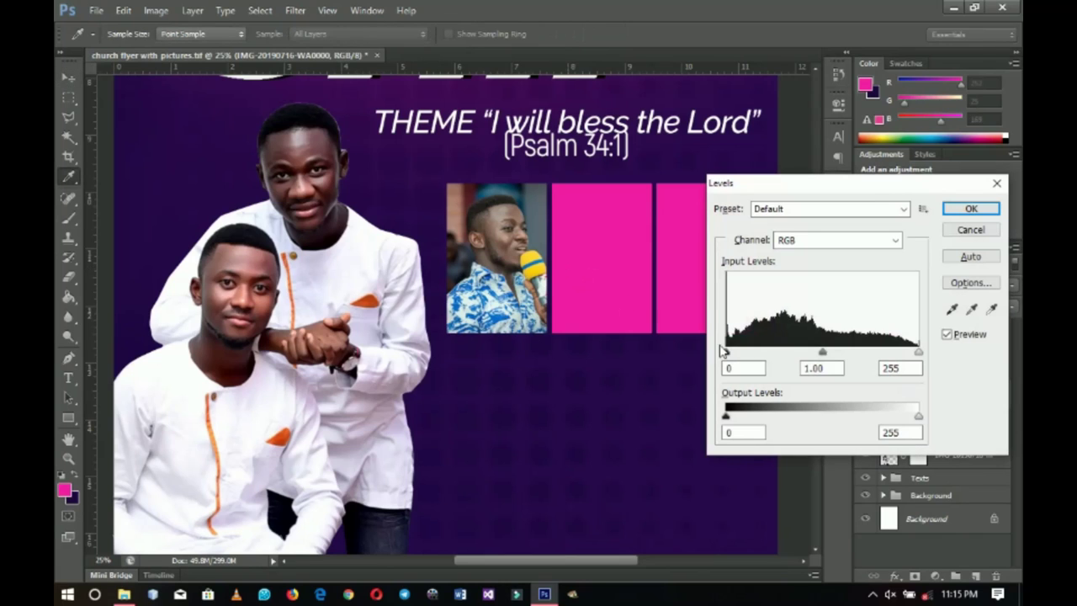
pyautogui.moveTo(728, 353); pyautogui.dragTo(735, 354)
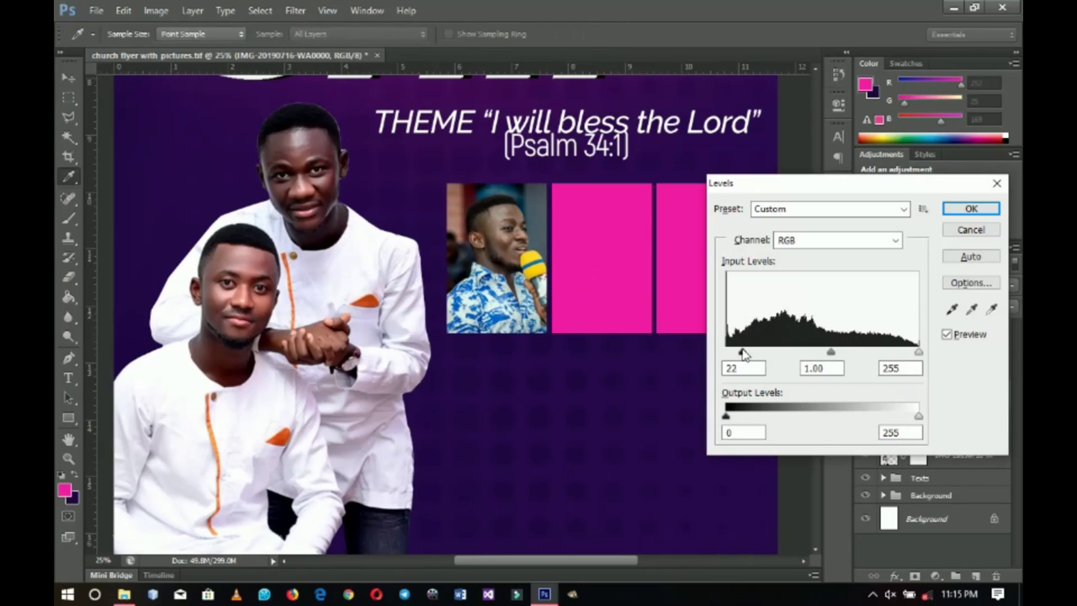
pyautogui.click(971, 208)
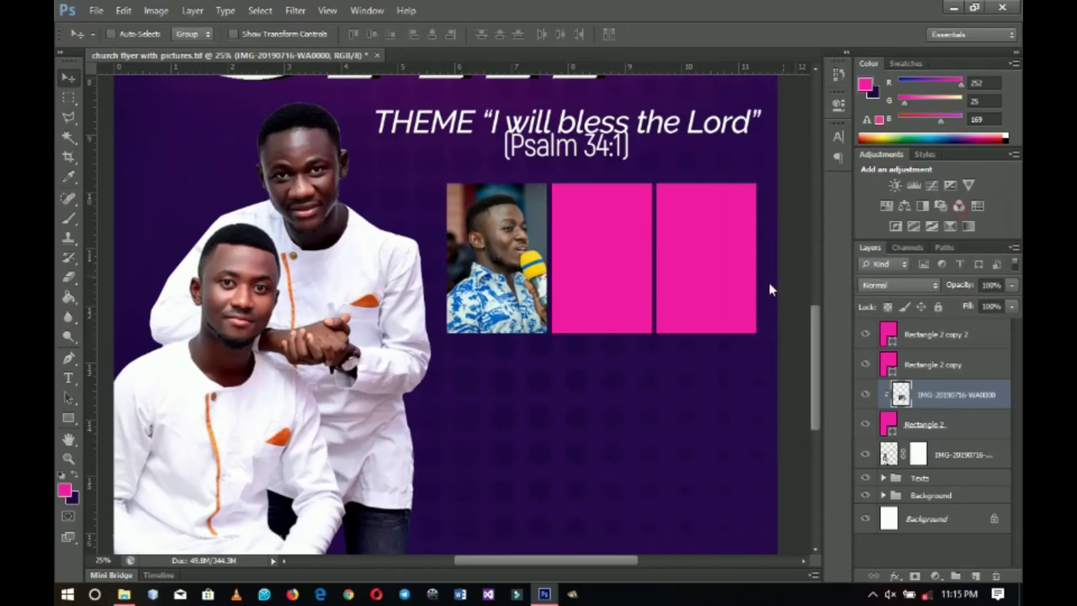
pyautogui.moveTo(721, 488); pyautogui.dragTo(654, 529)
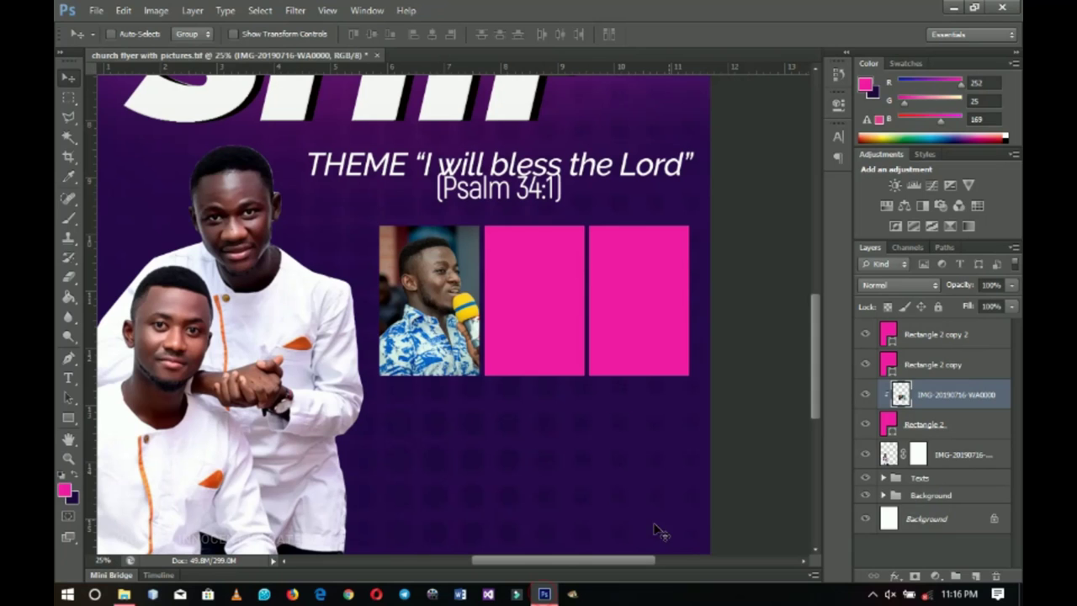
# - Place photo WA0002, rasterize it, and clip it to Rectangle 2 copy
pyautogui.click(919, 368)
pyautogui.click(544, 594)
pyautogui.moveTo(383, 210); pyautogui.dragTo(506, 319)
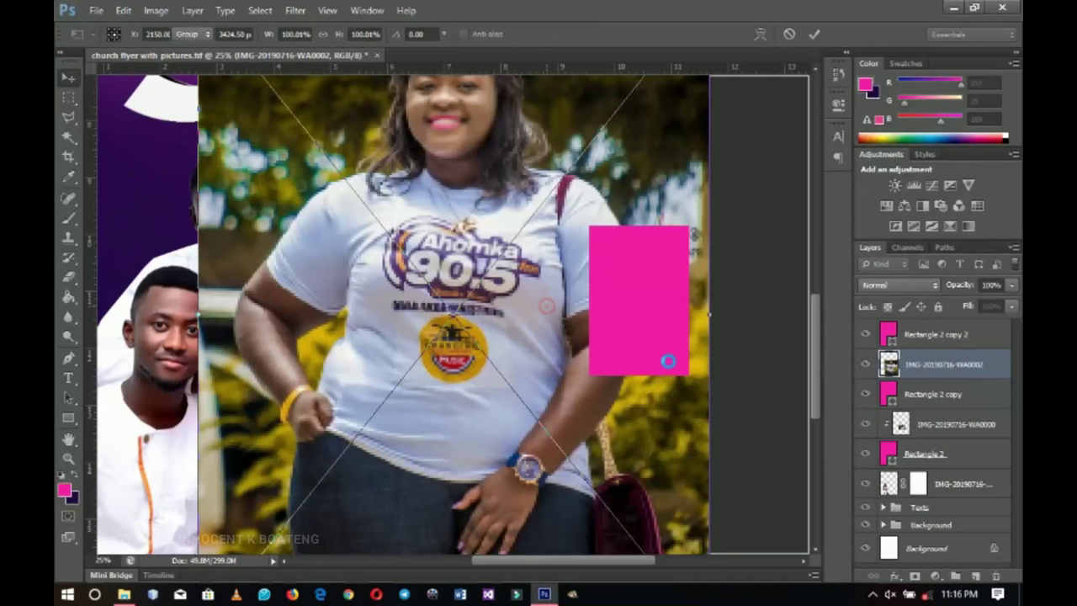
pyautogui.press('Return')
pyautogui.rightClick(972, 365)
pyautogui.click(832, 212)
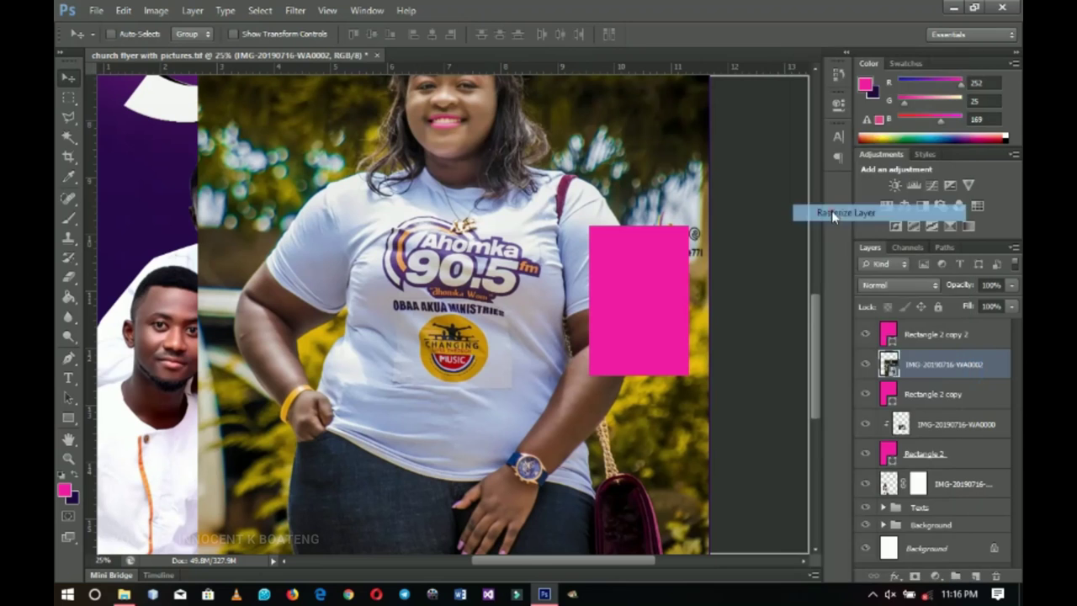
pyautogui.rightClick(913, 364)
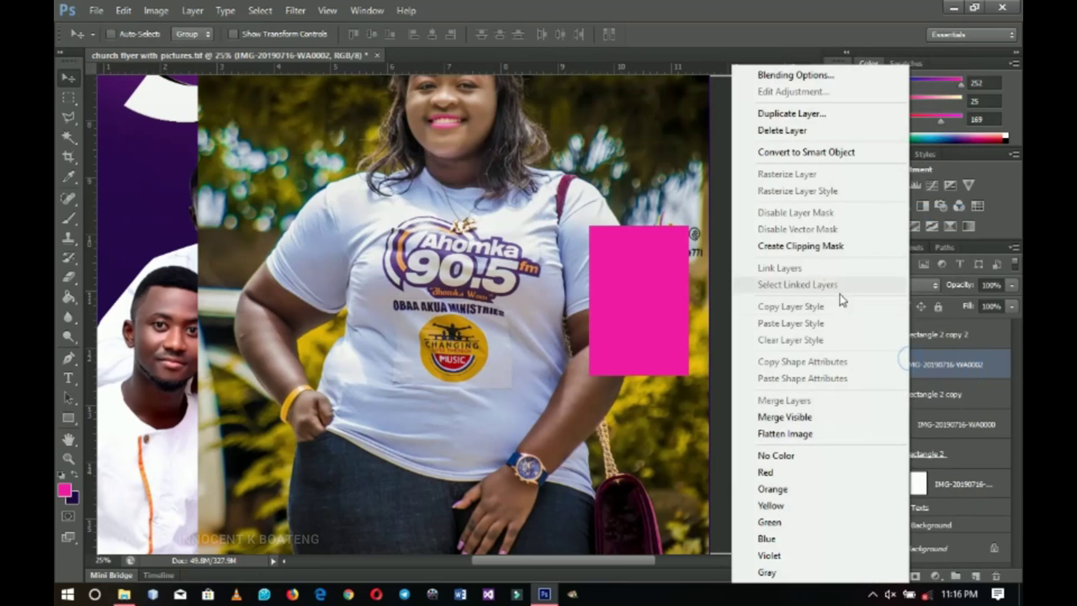
pyautogui.click(814, 253)
# - Scale and move the woman's photo to fill the middle pink frame
pyautogui.hotkey('ctrl', 't')
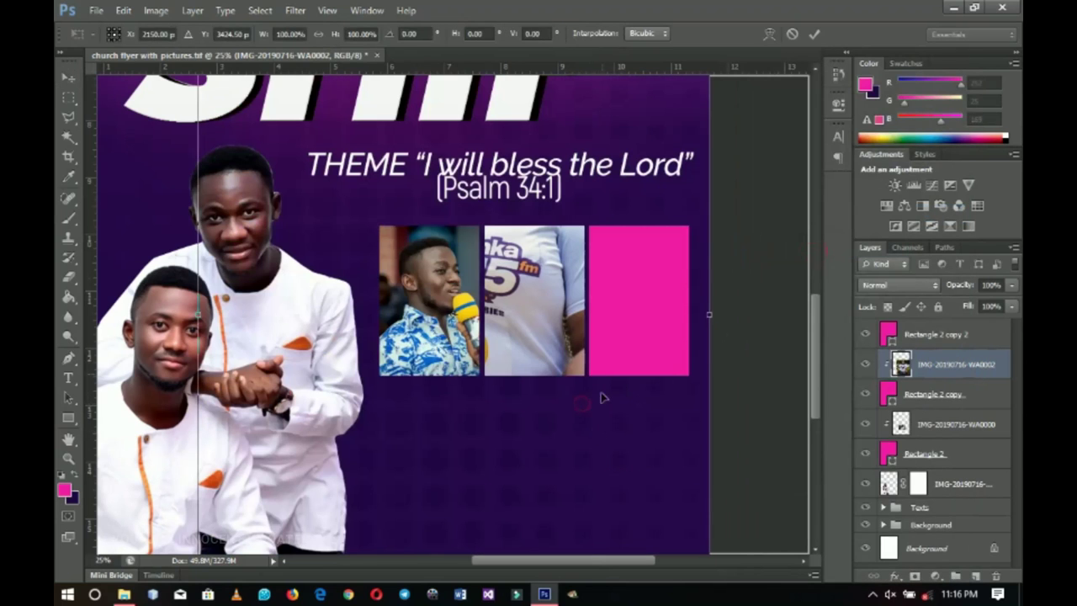
pyautogui.scroll(-5, 603, 398)
pyautogui.moveTo(711, 440); pyautogui.dragTo(509, 190)
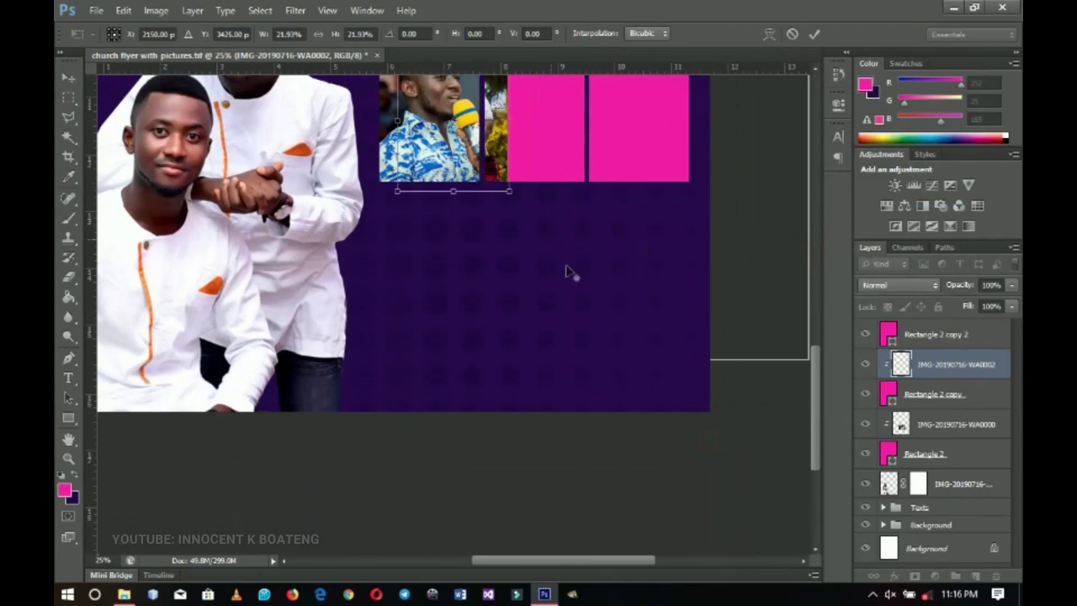
pyautogui.scroll(4, 567, 272)
pyautogui.moveTo(507, 333); pyautogui.dragTo(534, 367)
pyautogui.moveTo(488, 326); pyautogui.dragTo(560, 305)
pyautogui.press('Return')
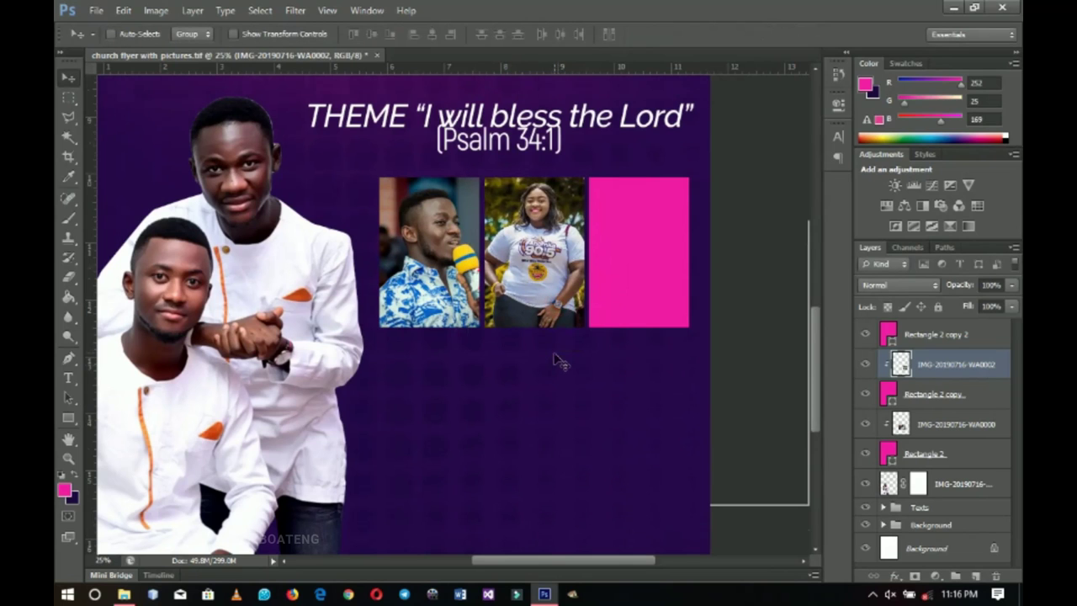
pyautogui.scroll(1, 557, 361)
pyautogui.moveTo(613, 354); pyautogui.dragTo(558, 377)
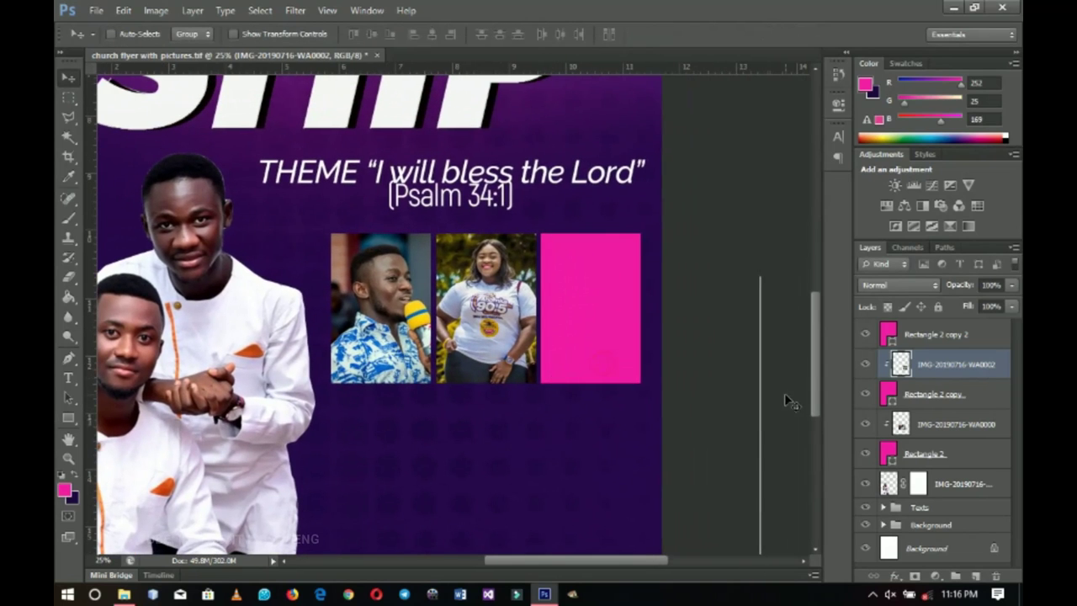
pyautogui.click(945, 337)
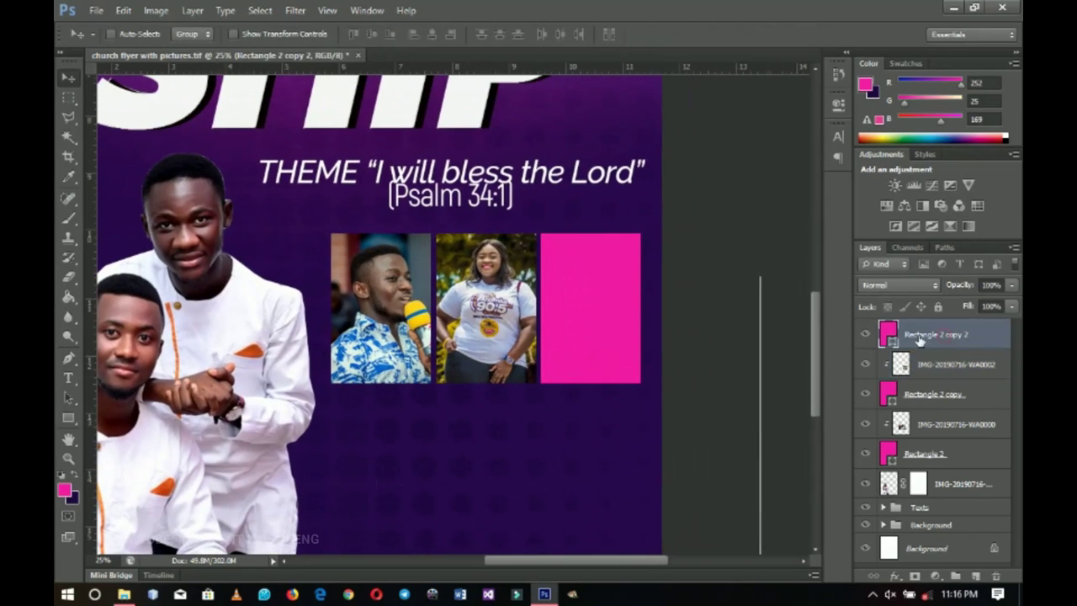
# - Place photo WA0003 of the man in the floral shirt, scaled to about half size
pyautogui.click(545, 594)
pyautogui.moveTo(474, 181); pyautogui.dragTo(539, 336)
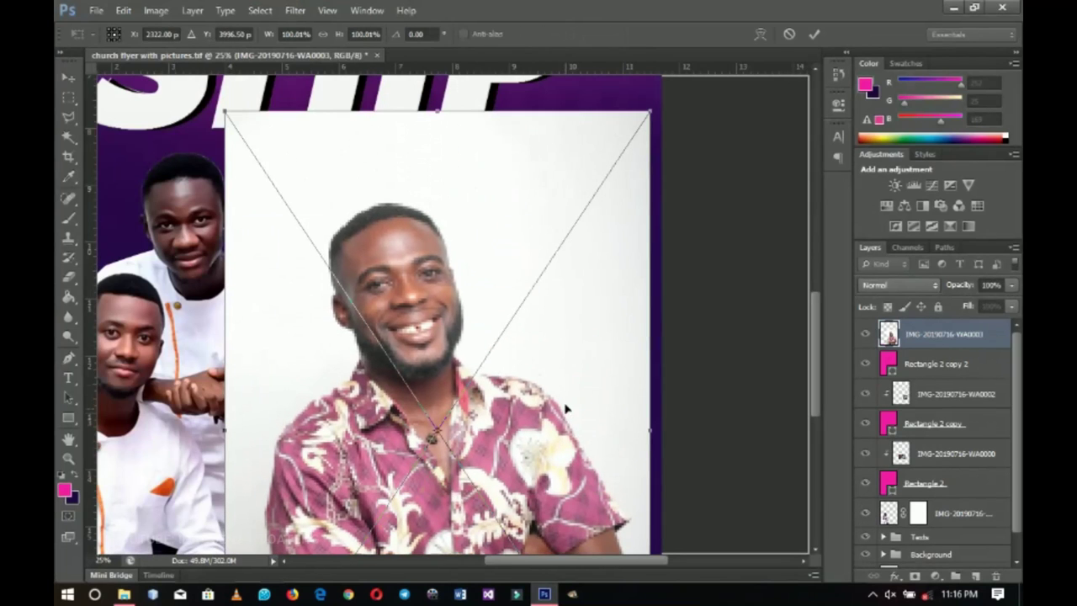
pyautogui.moveTo(645, 125); pyautogui.dragTo(551, 263)
pyautogui.press('Return')
# - Clip the photo to Rectangle 2 copy 2, rasterize it, and position it in the third frame
pyautogui.rightClick(938, 333)
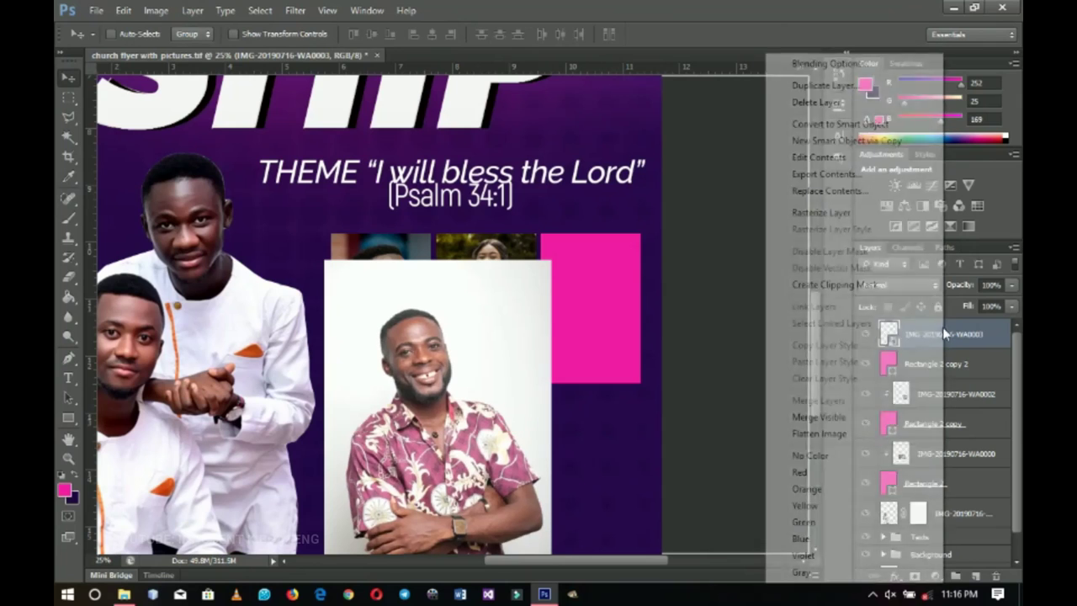
pyautogui.click(821, 286)
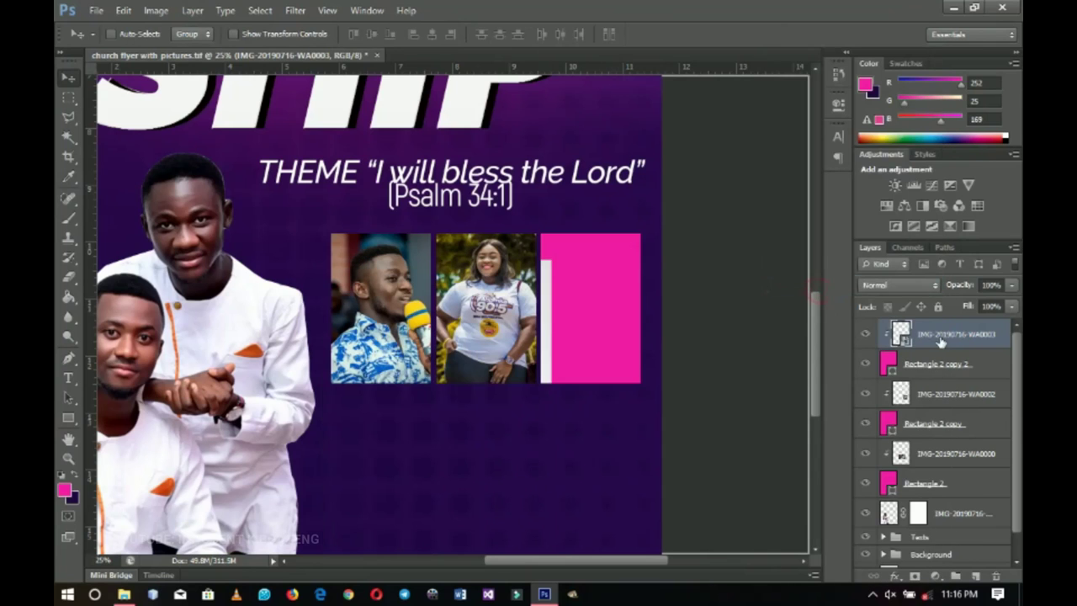
pyautogui.rightClick(934, 337)
pyautogui.click(799, 216)
pyautogui.moveTo(609, 363); pyautogui.dragTo(696, 406)
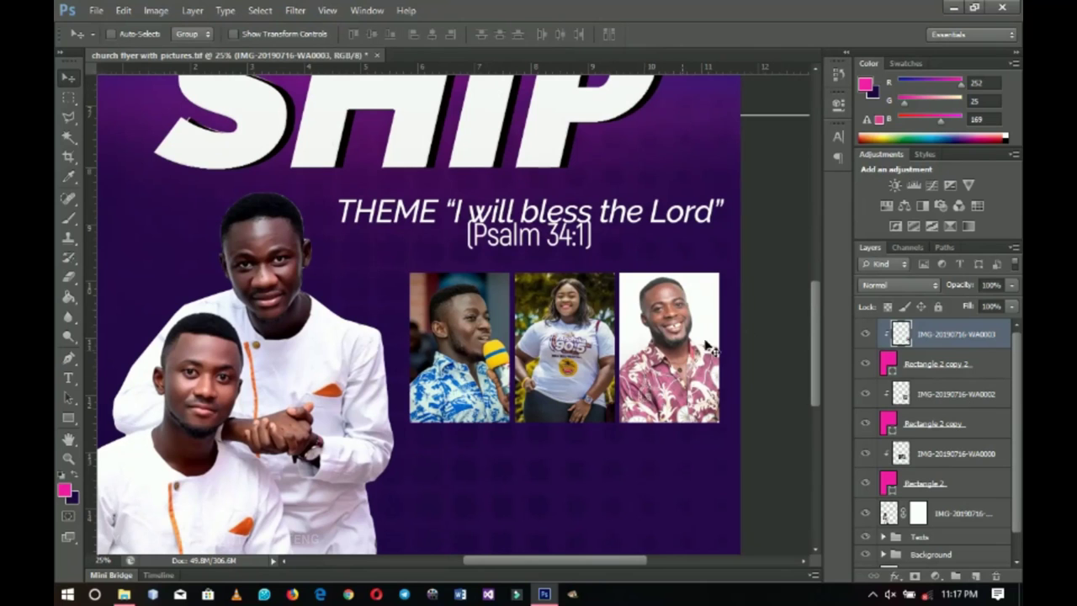
pyautogui.scroll(-3, 457, 413)
pyautogui.scroll(1, 457, 413)
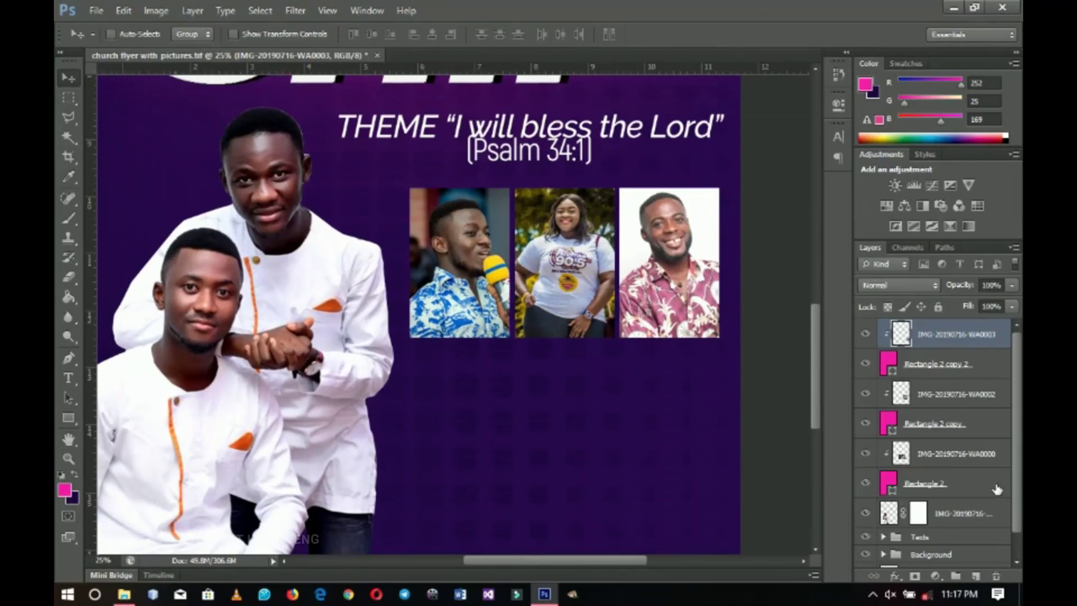
# - Draw a Rectangle 3 bar across the microphone photo's bottom and clip it to the photo
pyautogui.click(67, 417)
pyautogui.click(128, 415)
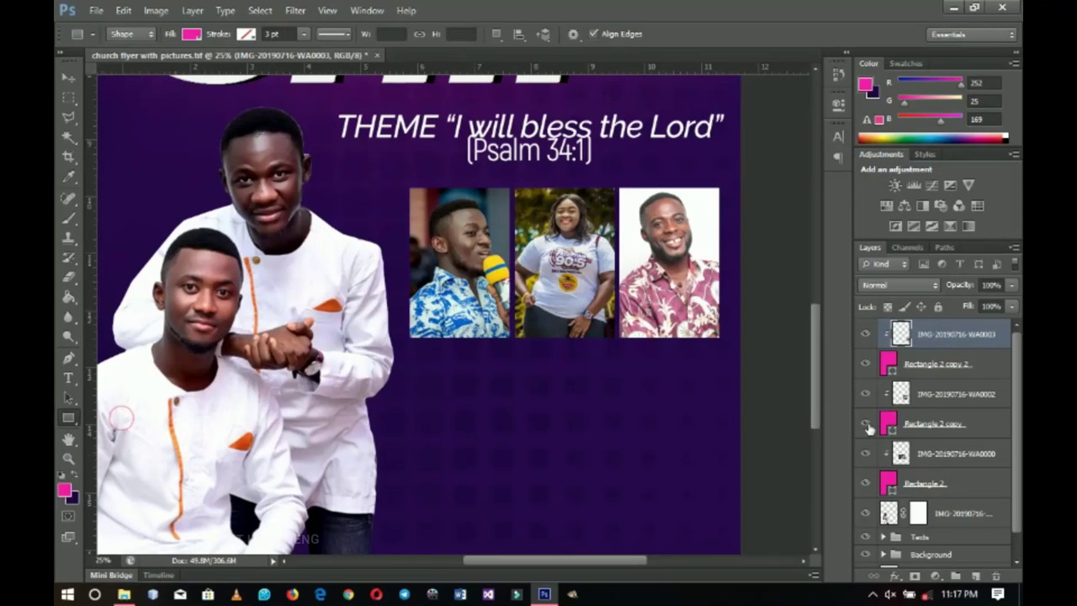
pyautogui.scroll(-1, 948, 448)
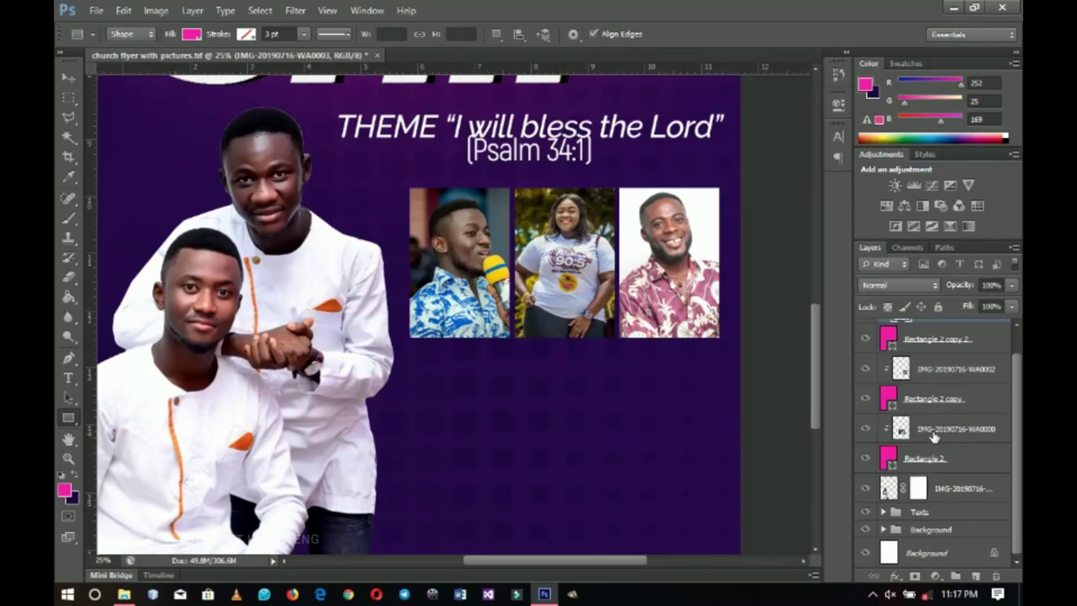
pyautogui.click(933, 431)
pyautogui.moveTo(404, 321); pyautogui.dragTo(514, 346)
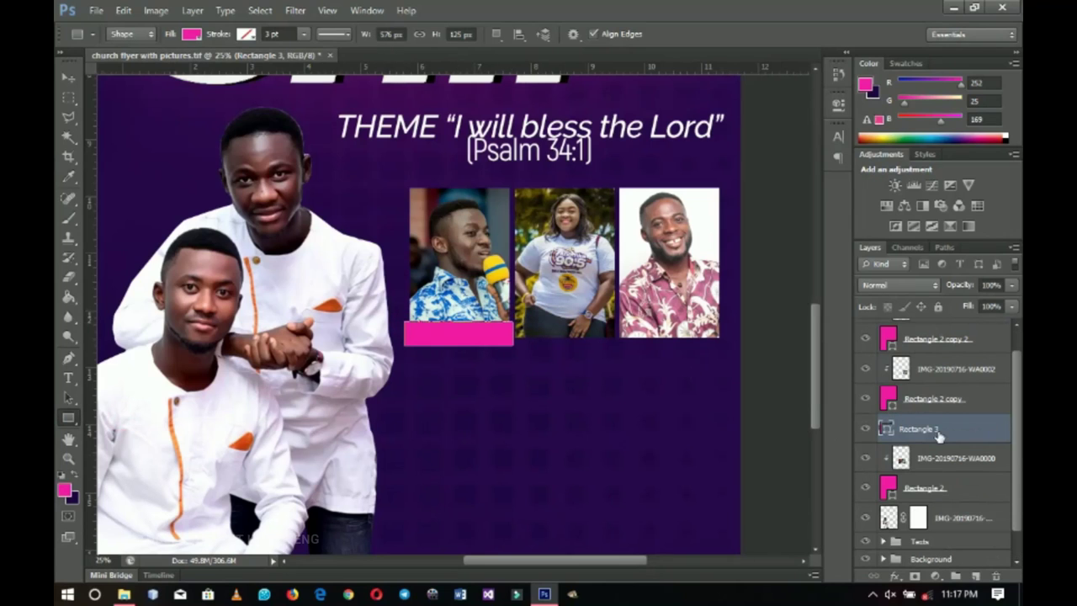
pyautogui.rightClick(939, 432)
pyautogui.click(838, 249)
# - Recolour the bar by sampling the shirt's blue, #0074de
pyautogui.press('v')
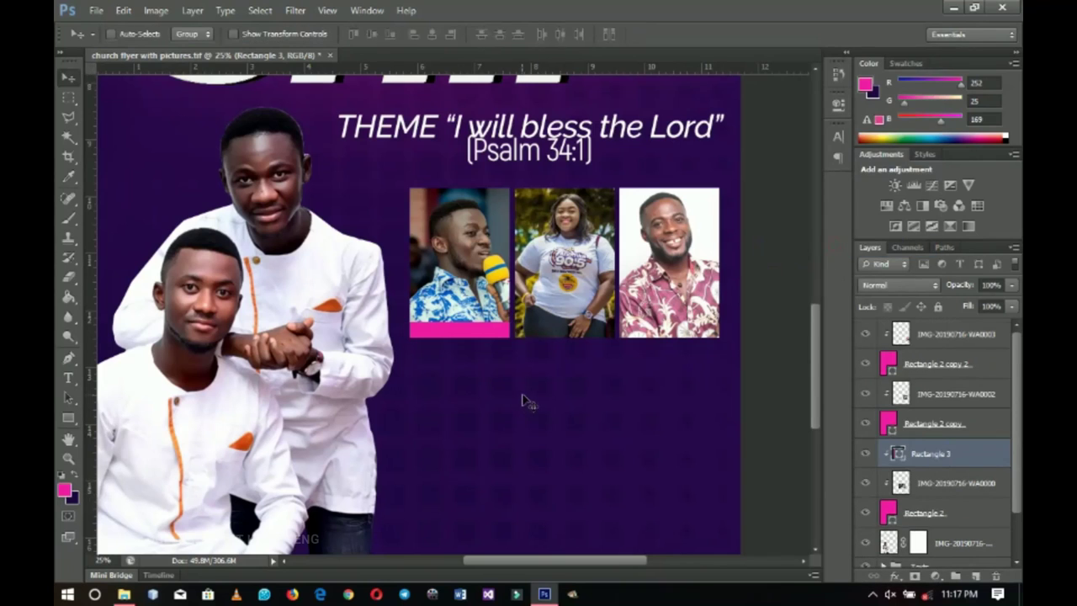
pyautogui.doubleClick(899, 455)
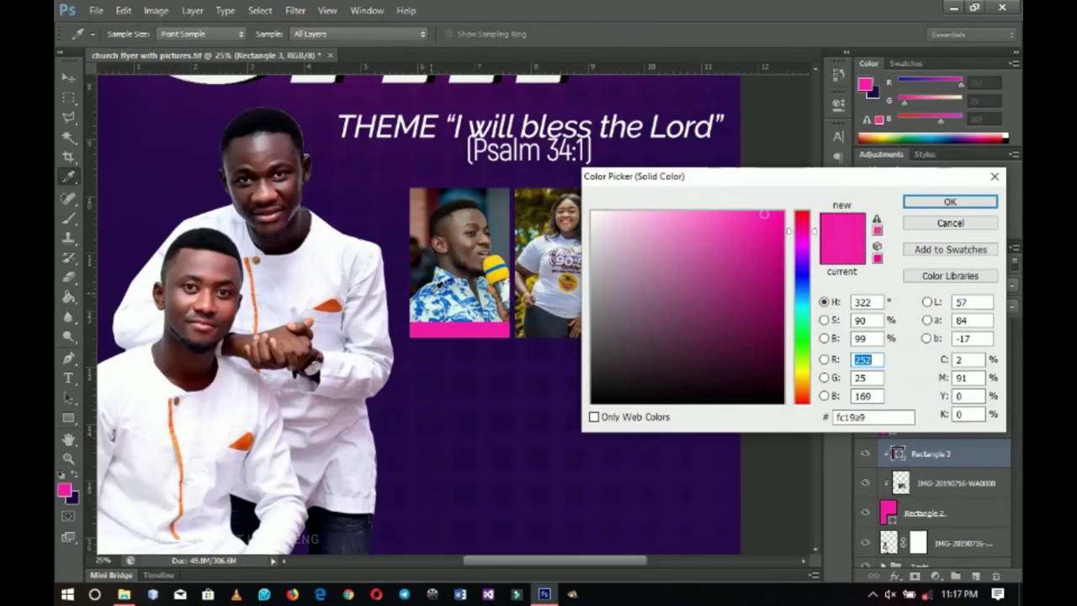
pyautogui.click(436, 286)
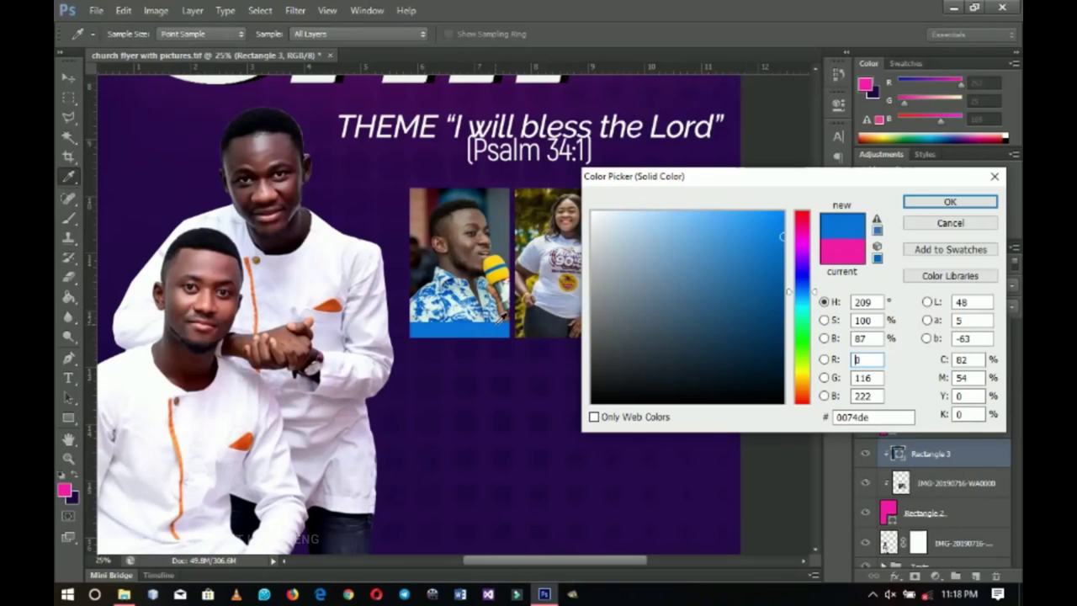
# - Keep the blue fill, then duplicate the bar and clip the copy beneath the second portrait
pyautogui.click(832, 258)
pyautogui.click(950, 202)
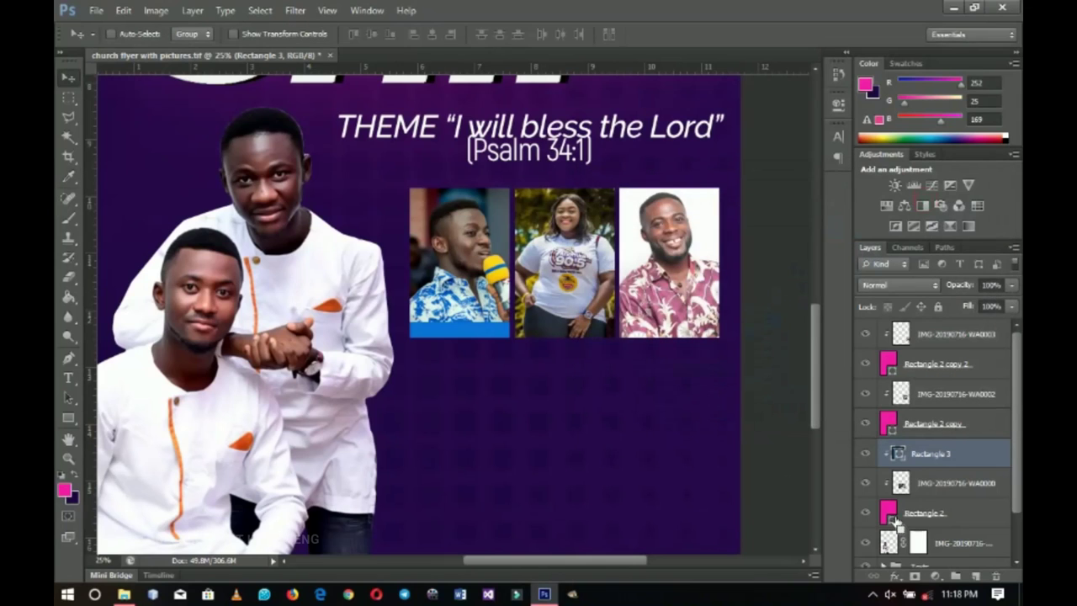
pyautogui.hotkey('ctrl', 'j')
pyautogui.moveTo(919, 454); pyautogui.dragTo(917, 394)
pyautogui.moveTo(915, 386); pyautogui.dragTo(917, 389)
pyautogui.rightClick(920, 396)
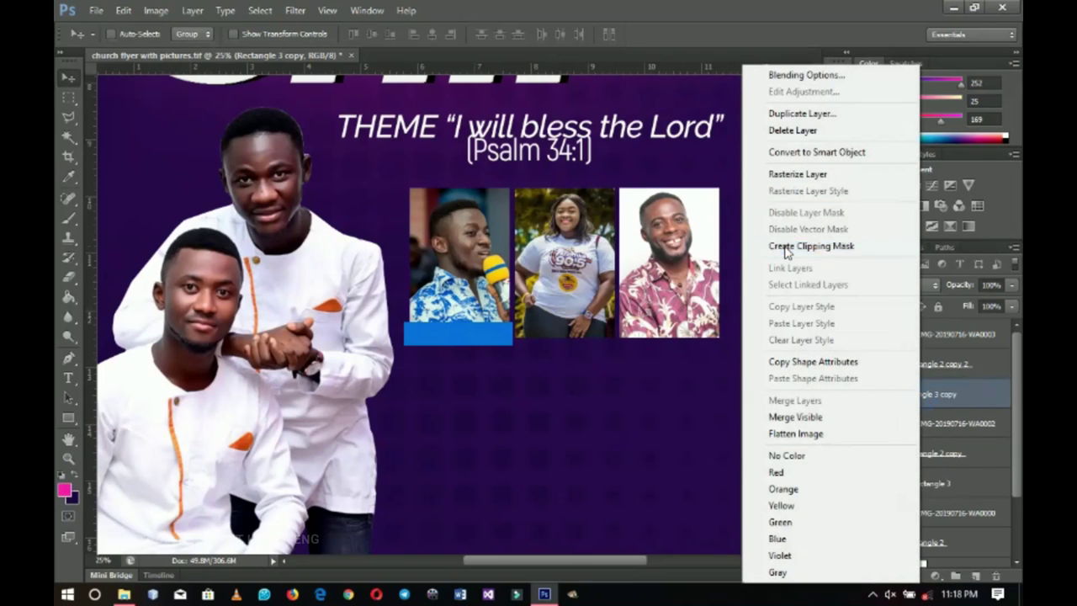
pyautogui.click(786, 248)
pyautogui.moveTo(389, 352); pyautogui.dragTo(579, 334)
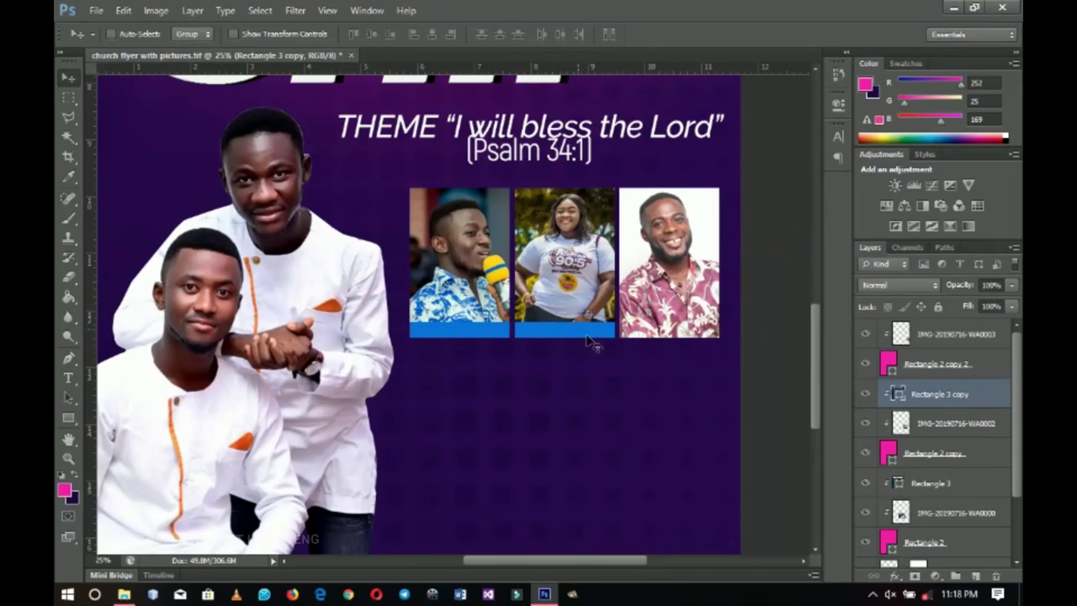
# - Recolour the copied bar golden brown, sampled from the second photo
pyautogui.doubleClick(899, 394)
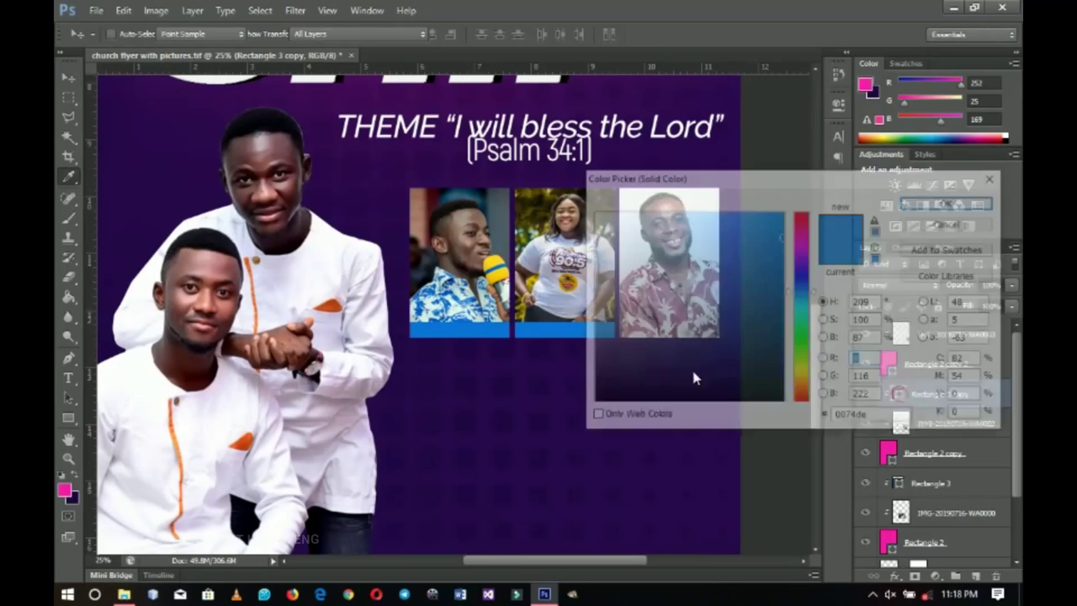
pyautogui.click(558, 250)
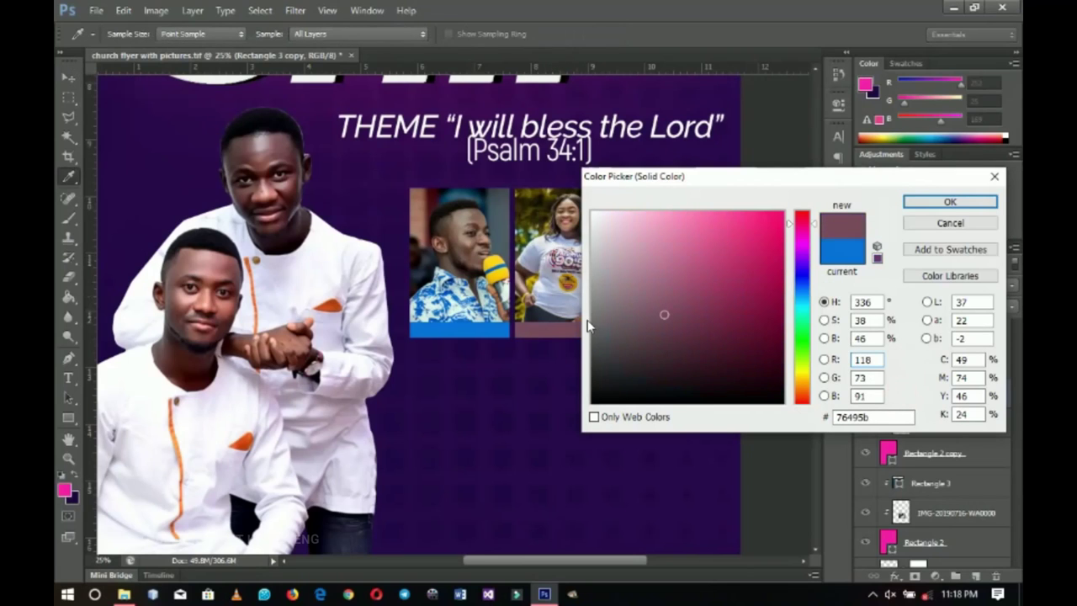
pyautogui.click(563, 285)
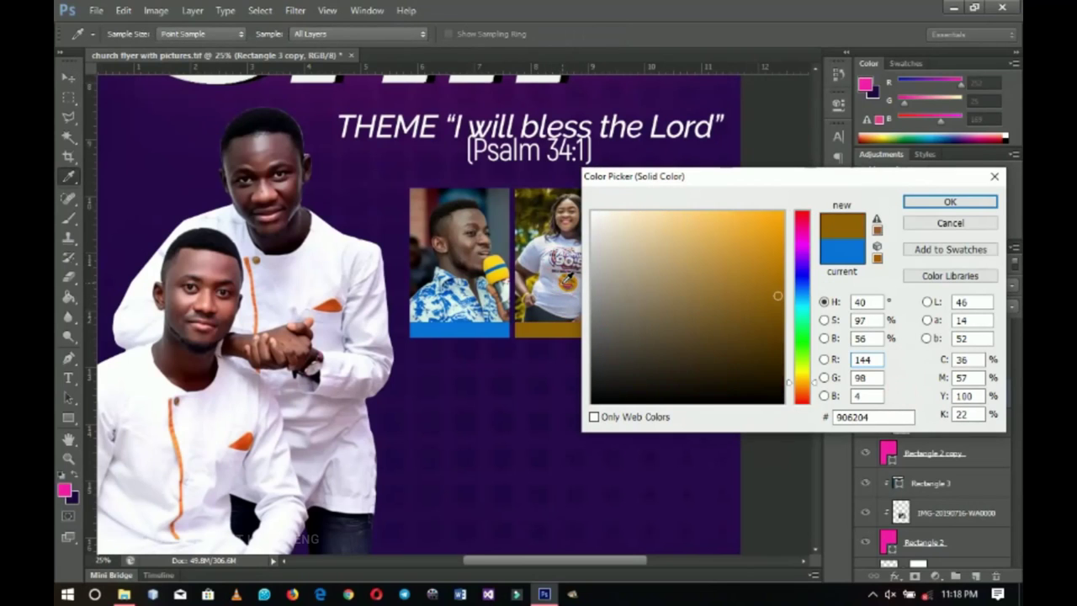
pyautogui.click(950, 202)
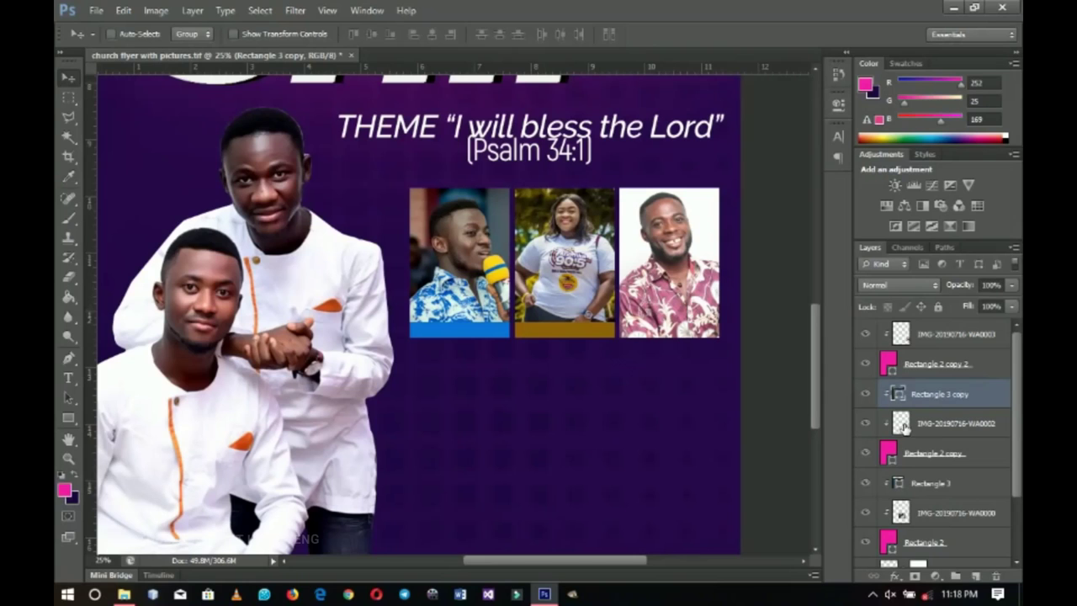
# - Duplicate the golden bar and clip it beneath the third portrait
pyautogui.moveTo(907, 429); pyautogui.dragTo(919, 334)
pyautogui.rightClick(917, 334)
pyautogui.click(814, 256)
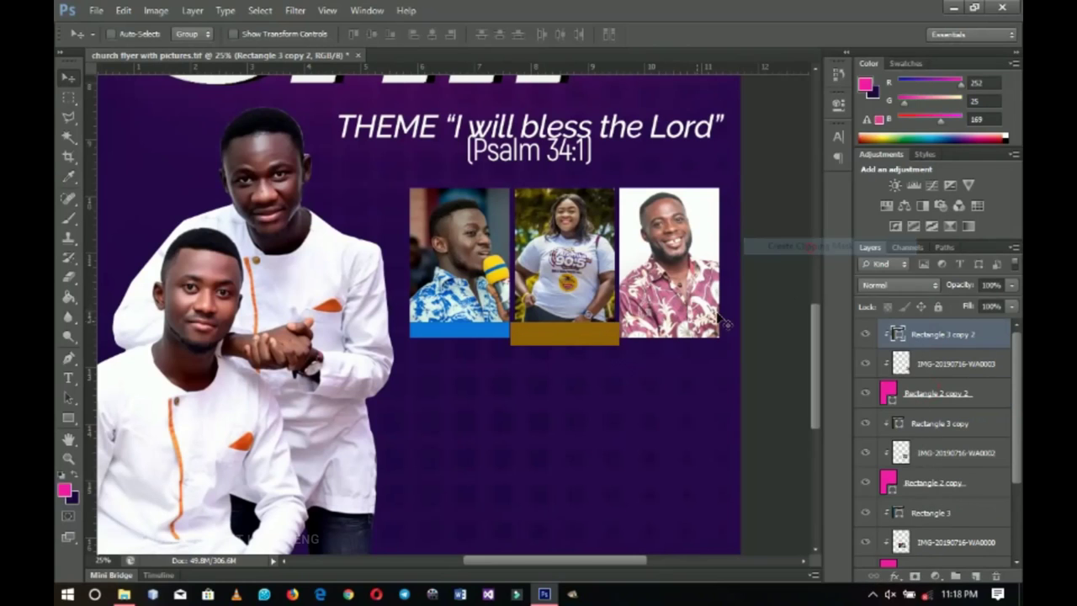
pyautogui.moveTo(569, 344); pyautogui.dragTo(673, 346)
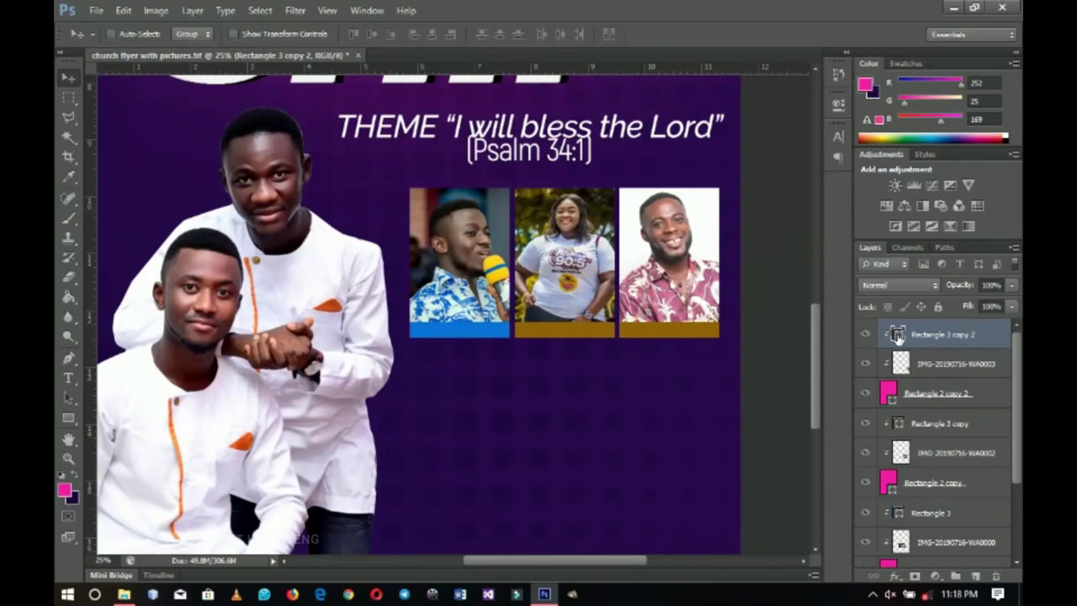
# - Fill the third bar with dark magenta #821442, based on the pink of his shirt
pyautogui.doubleClick(897, 335)
pyautogui.moveTo(669, 187); pyautogui.dragTo(776, 320)
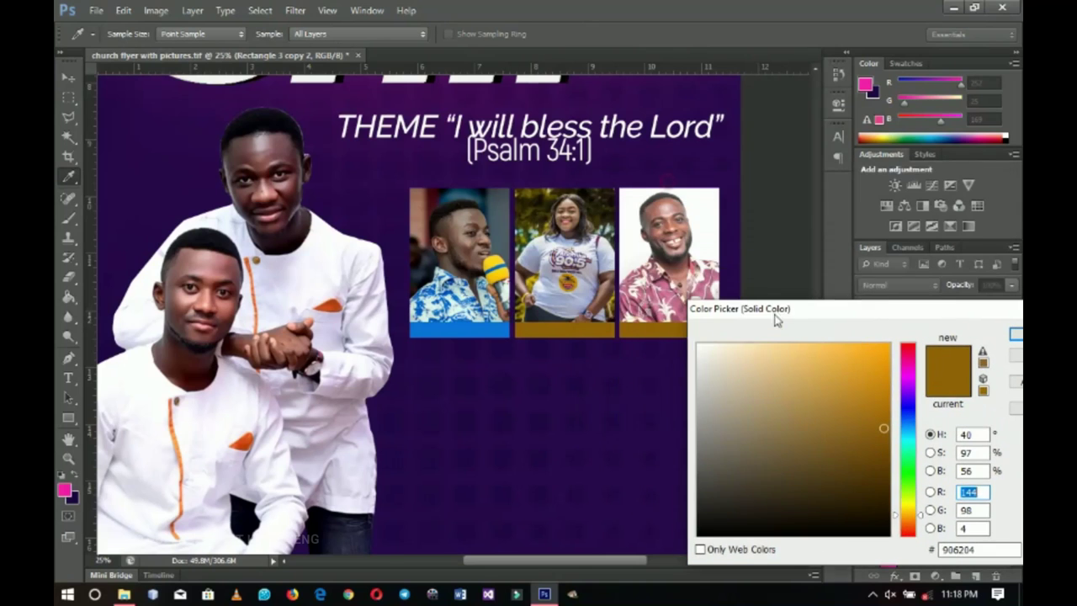
pyautogui.click(674, 298)
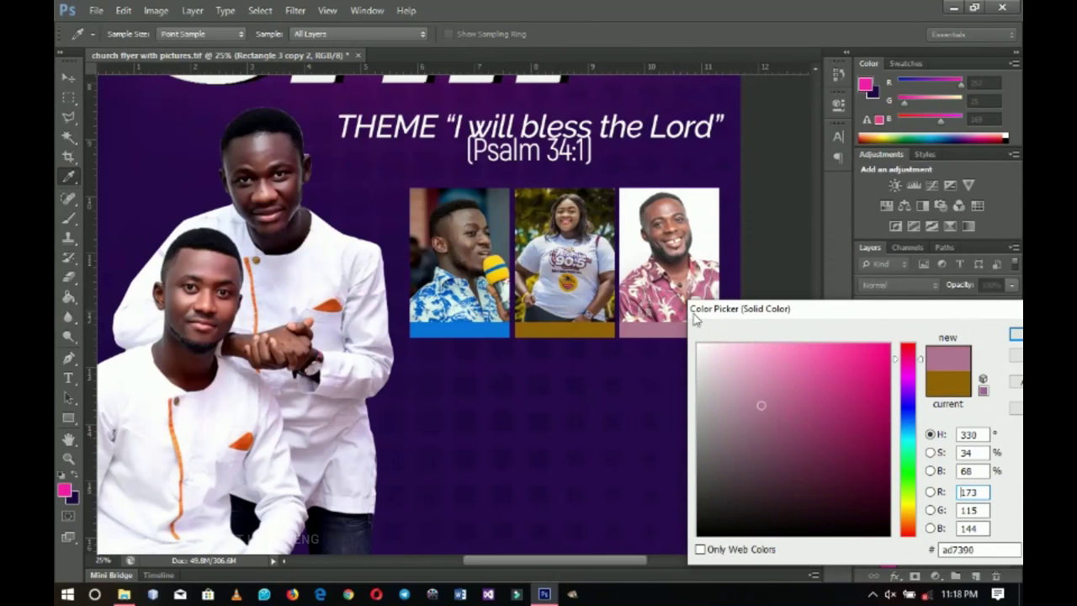
pyautogui.click(710, 289)
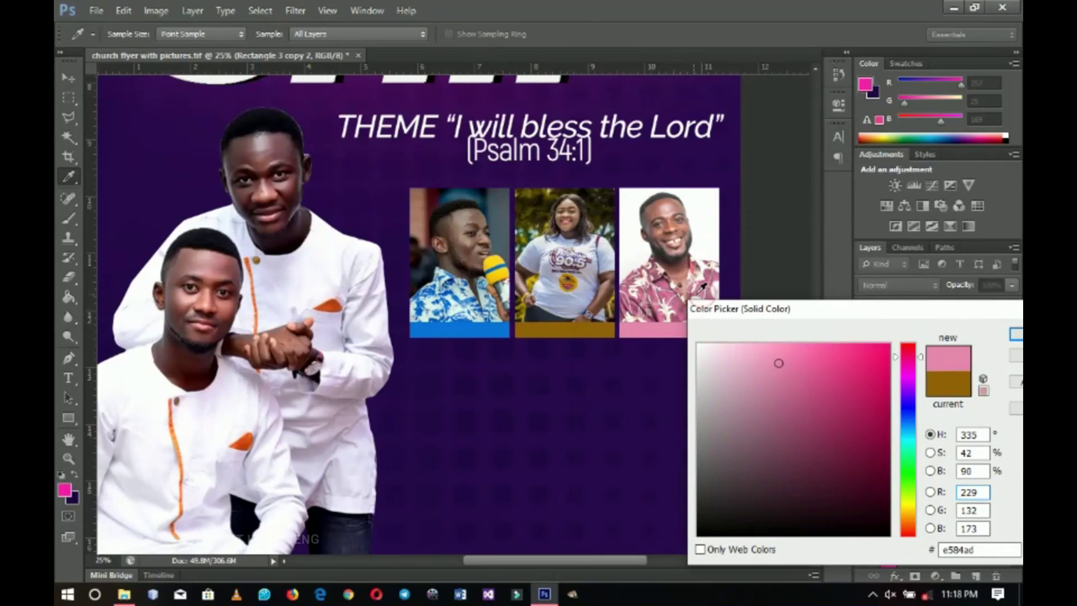
pyautogui.click(678, 295)
pyautogui.click(679, 296)
pyautogui.click(683, 300)
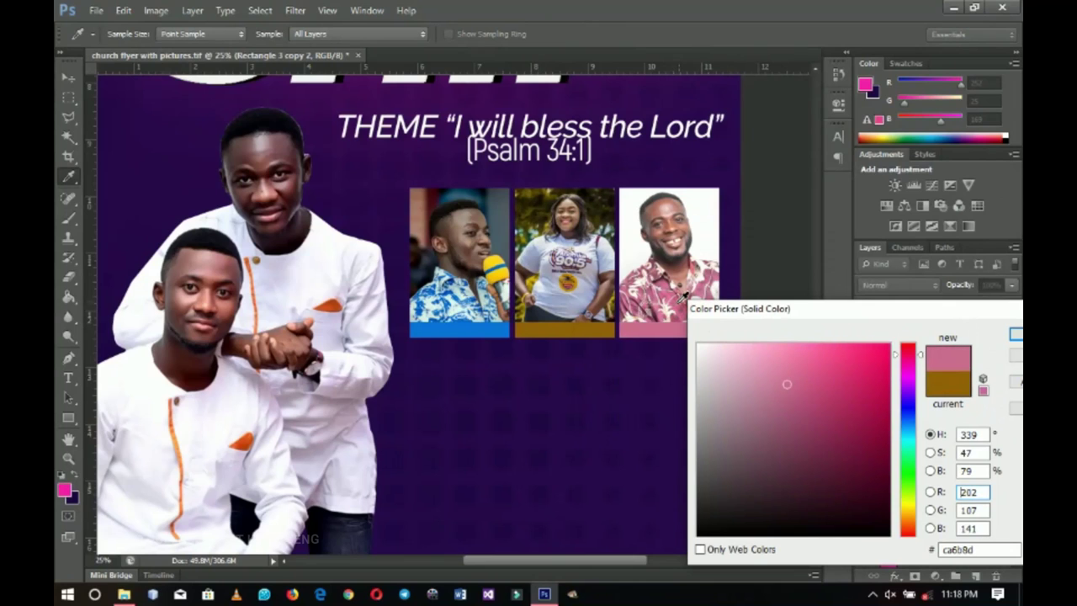
pyautogui.click(669, 307)
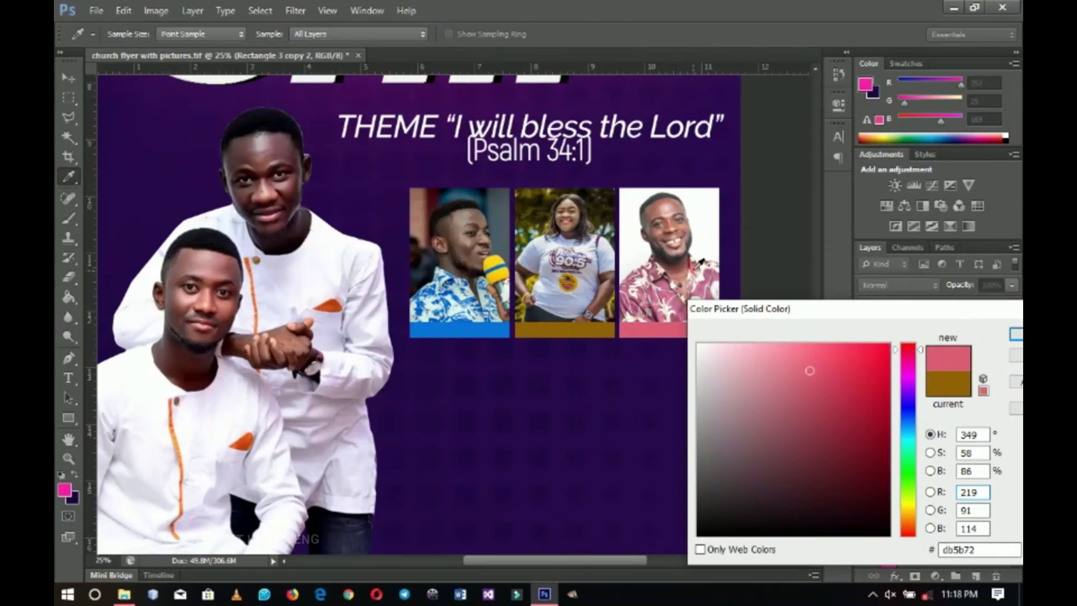
pyautogui.click(683, 304)
pyautogui.click(685, 313)
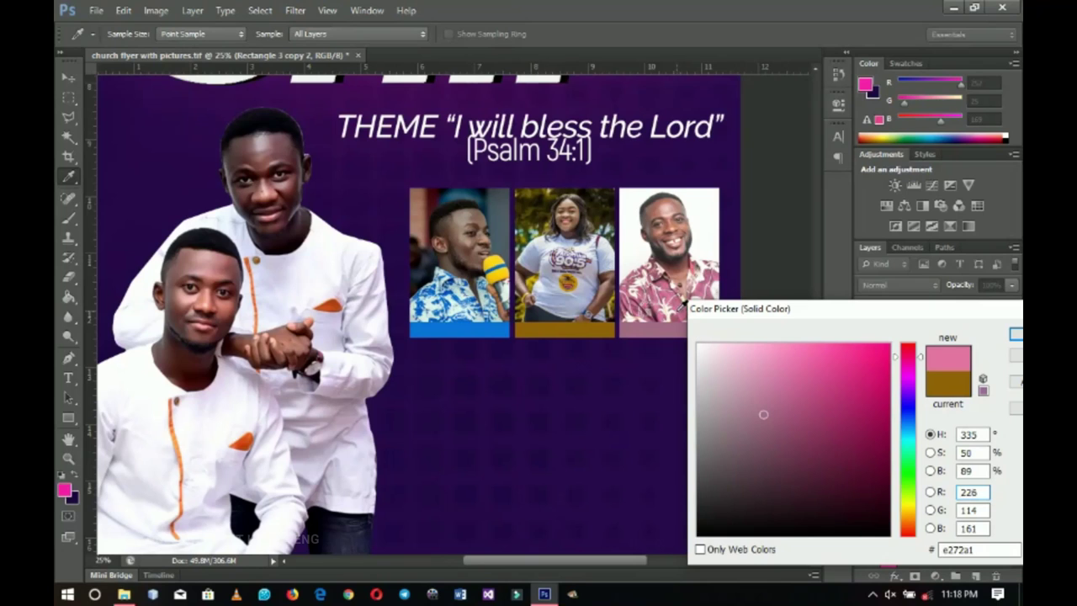
pyautogui.click(835, 431)
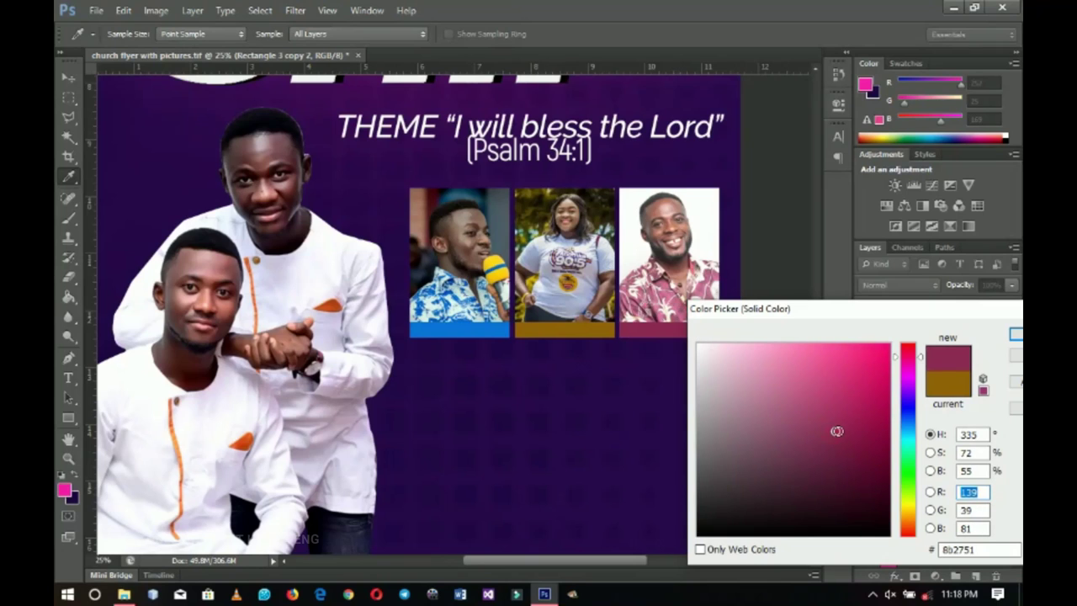
pyautogui.moveTo(845, 433); pyautogui.dragTo(860, 437)
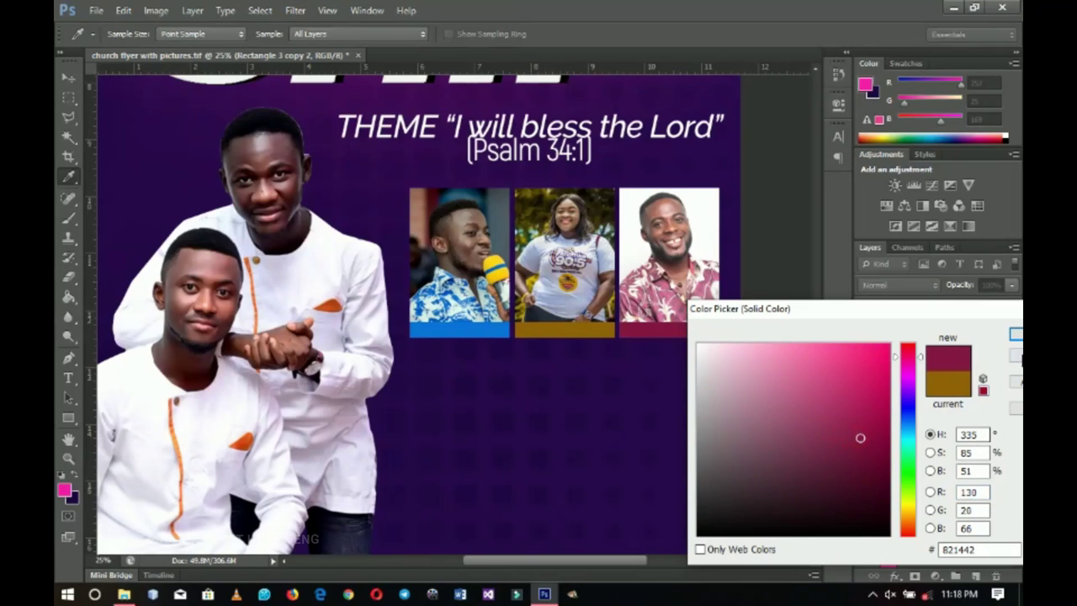
pyautogui.click(1014, 337)
# - Zoom in and nudge the three coloured bars up together with the Move tool
pyautogui.press('z')
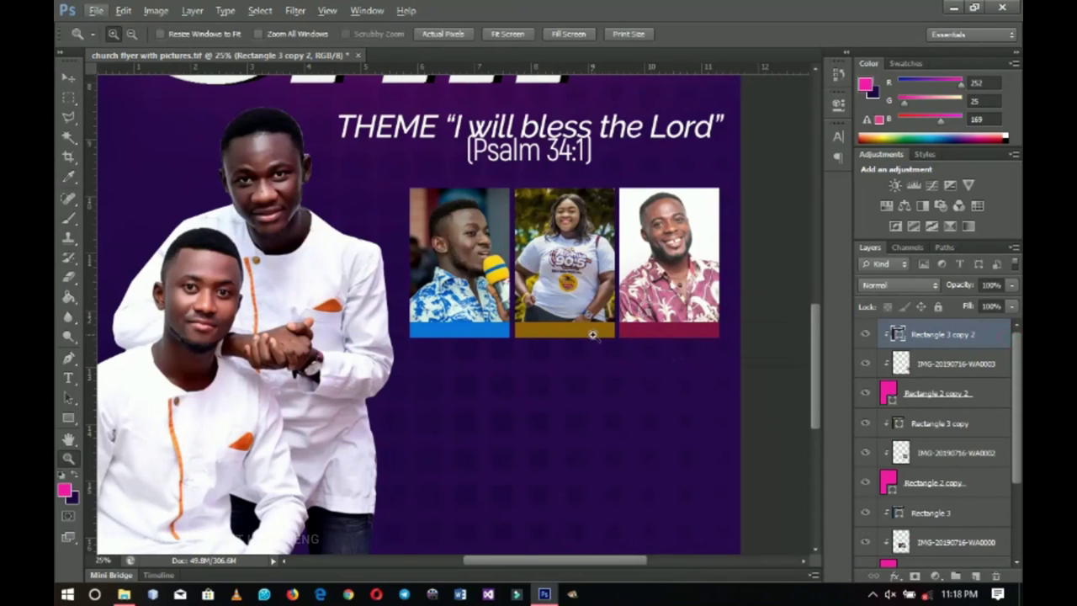
pyautogui.click(594, 338)
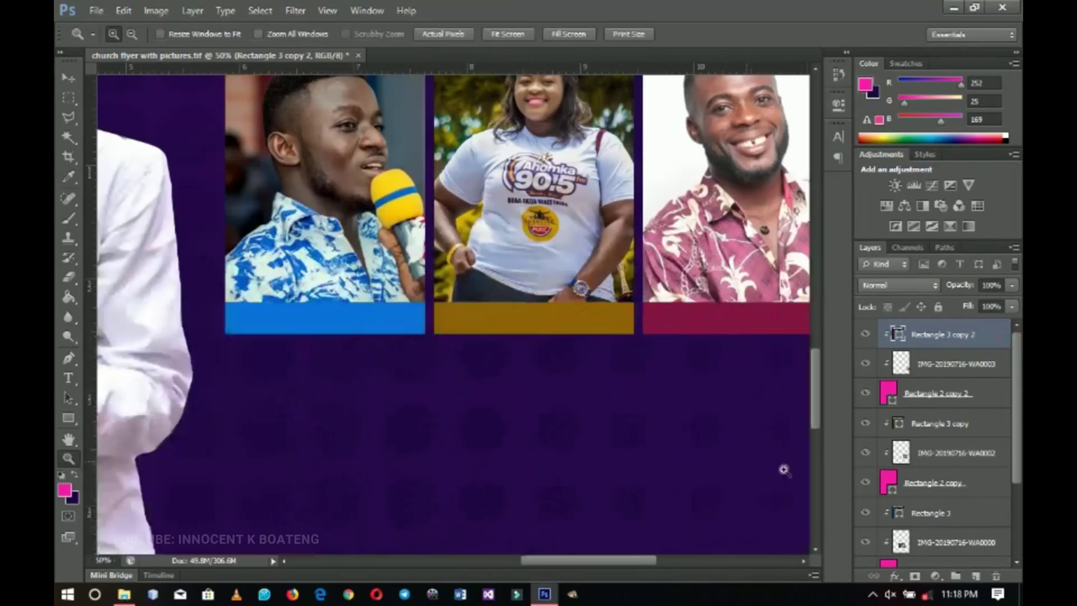
pyautogui.keyDown('ctrl'); pyautogui.click(939, 422); pyautogui.keyUp('ctrl')
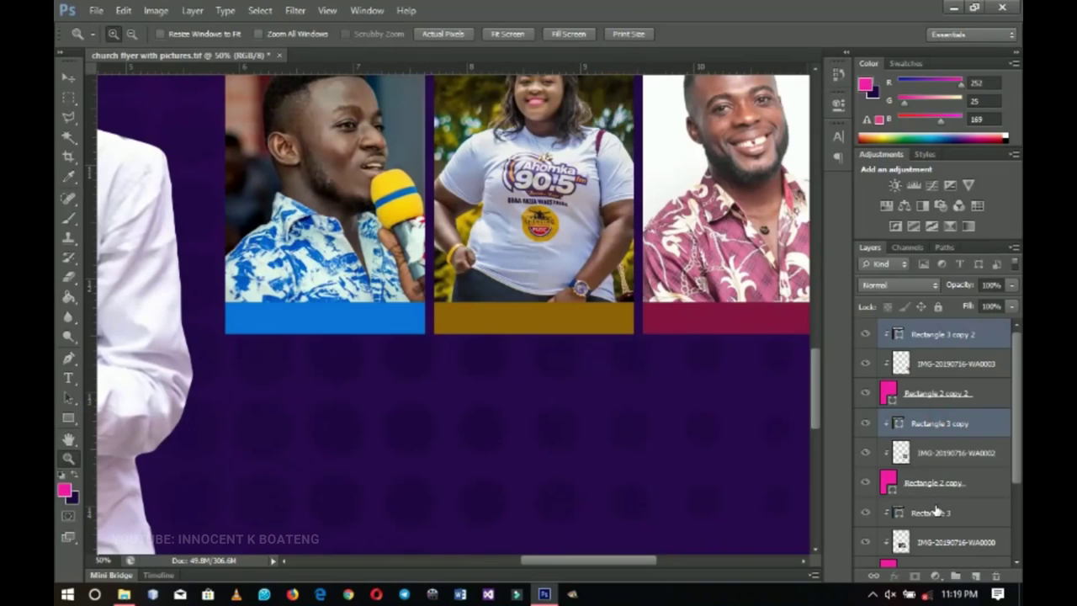
pyautogui.keyDown('ctrl'); pyautogui.click(937, 511); pyautogui.keyUp('ctrl')
pyautogui.press('v')
pyautogui.press('Up')
pyautogui.press('Up')
pyautogui.press('Up')
pyautogui.press('Up')
pyautogui.press('Up')
pyautogui.press('Up')
pyautogui.press('Up')
pyautogui.press('Up')
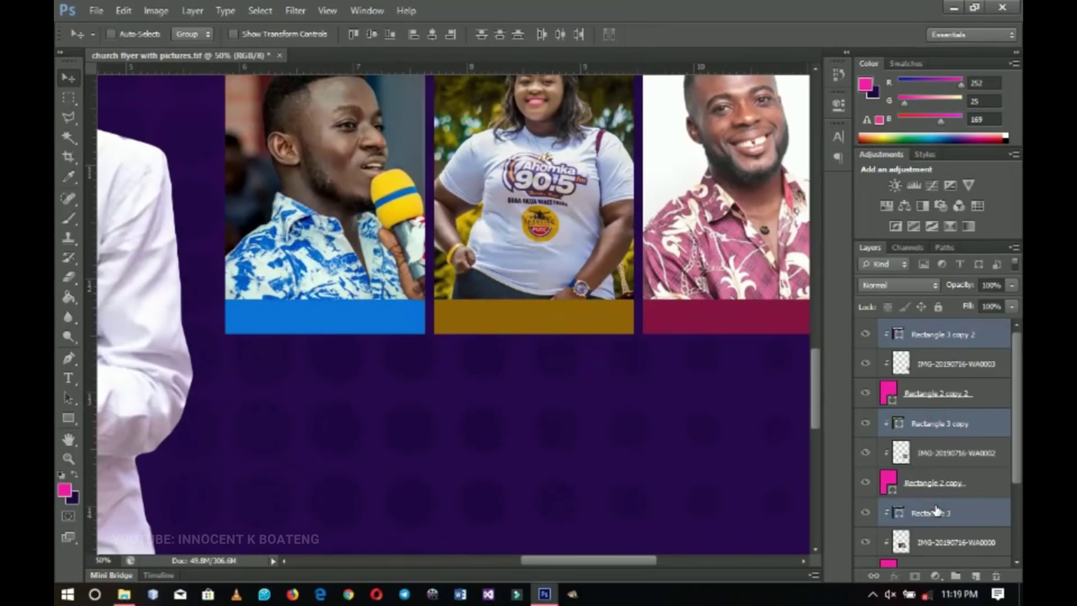
pyautogui.moveTo(627, 525); pyautogui.dragTo(544, 478)
# - Expand the Texts group and select the THEME text layer
pyautogui.click(947, 337)
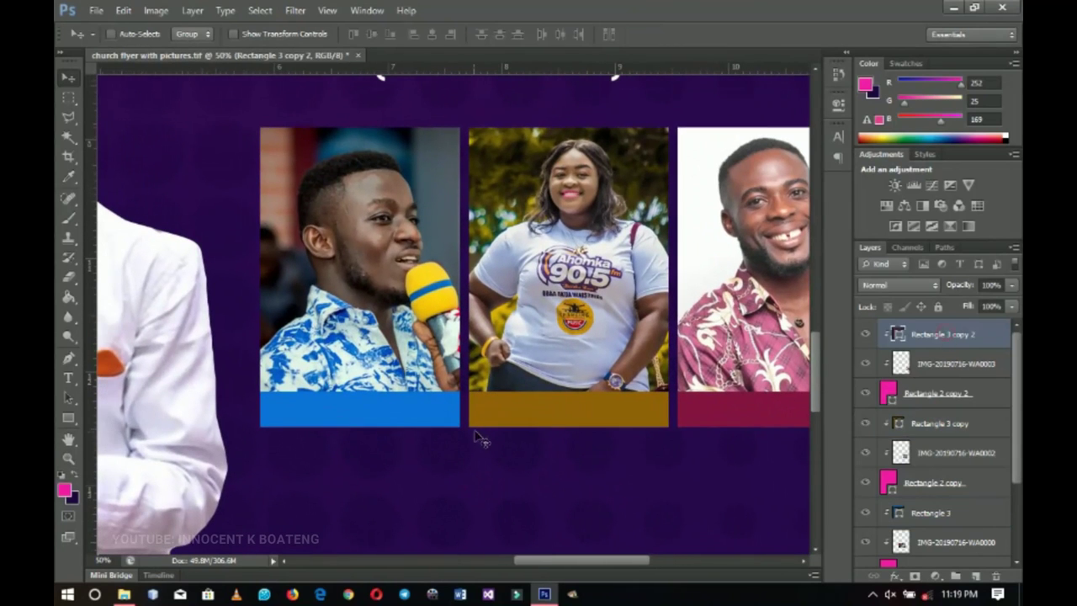
pyautogui.scroll(2, 362, 487)
pyautogui.scroll(-2, 974, 437)
pyautogui.scroll(-1, 973, 437)
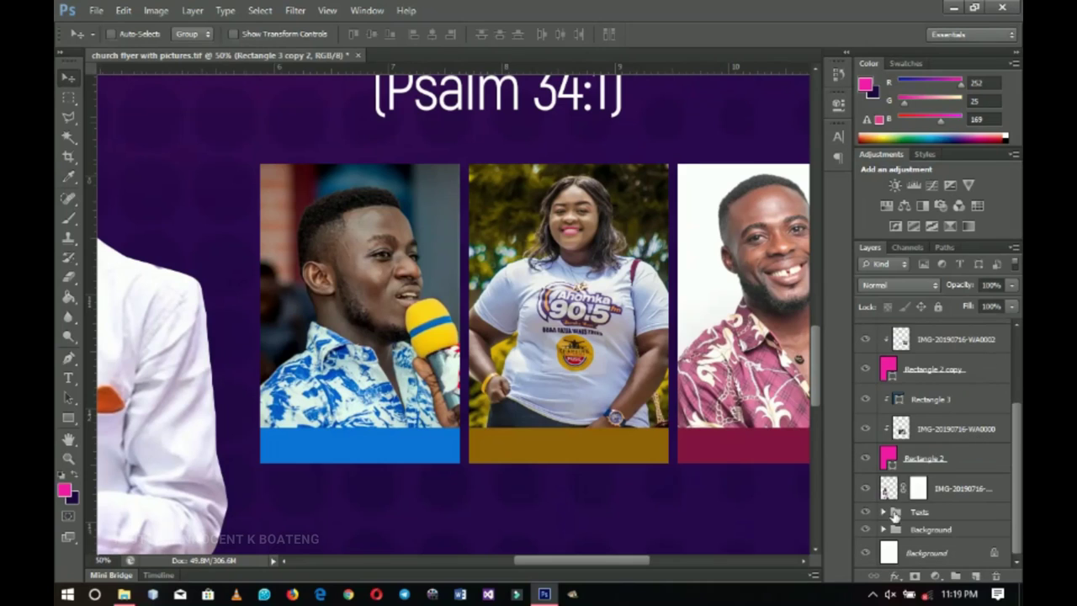
pyautogui.click(882, 512)
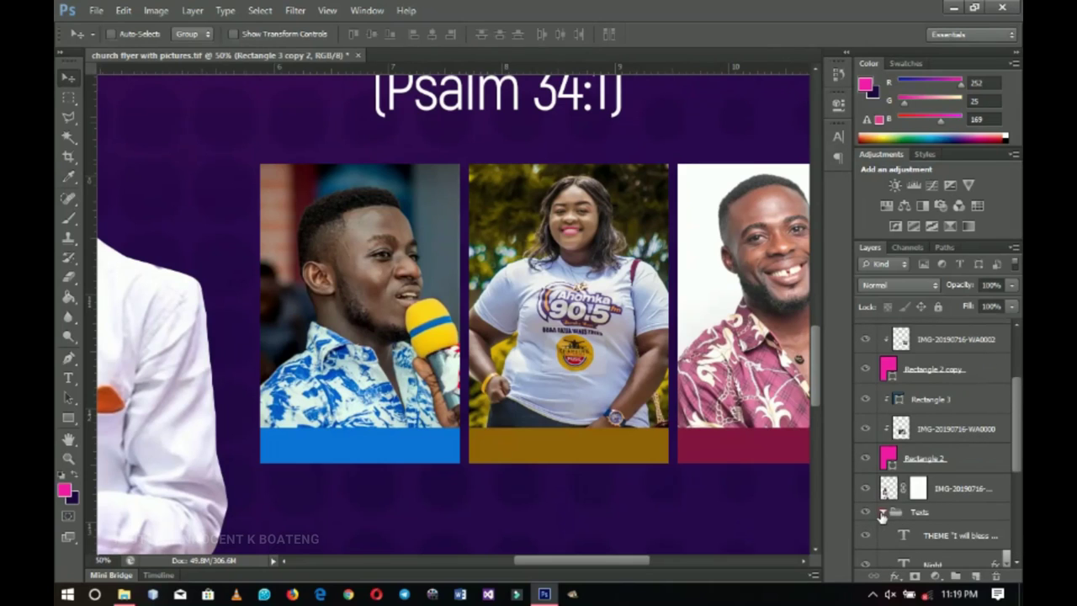
pyautogui.click(938, 537)
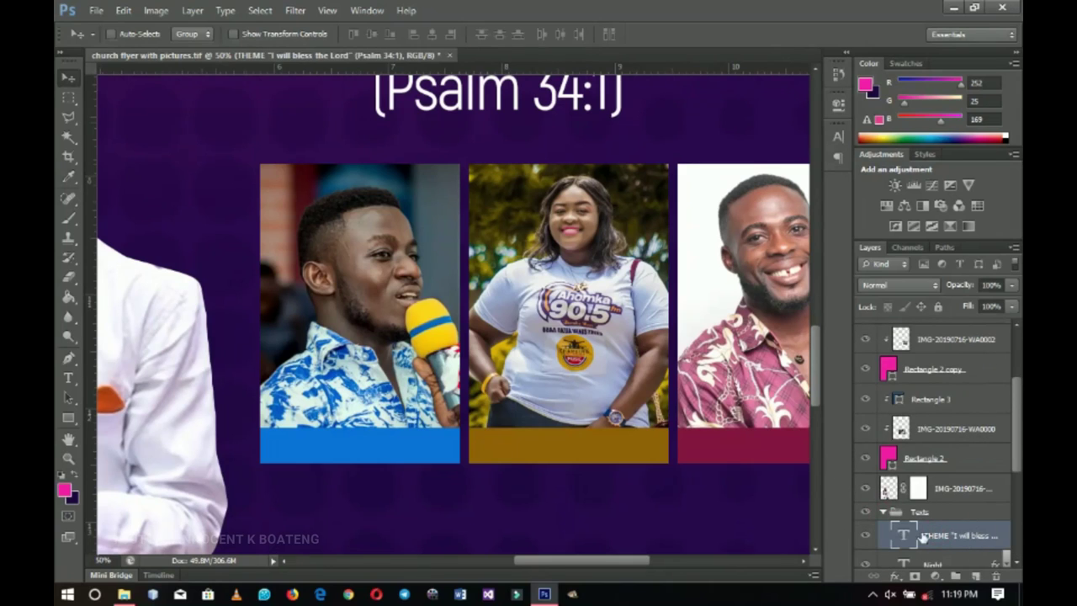
pyautogui.press('t')
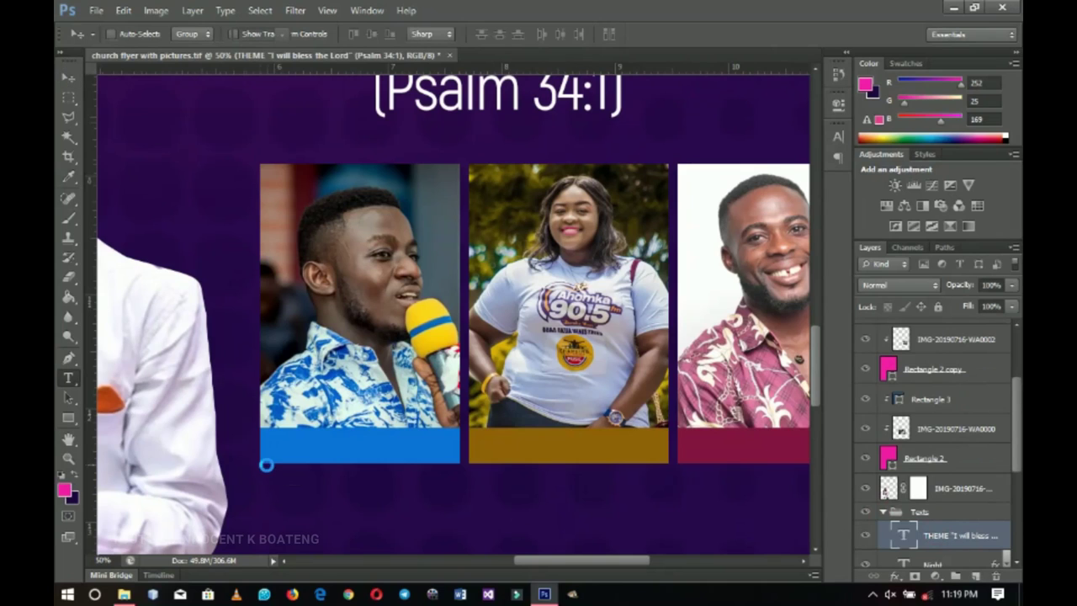
# - Type 'FIRST NAME' below the first portrait and set it to Bold
pyautogui.click(309, 488)
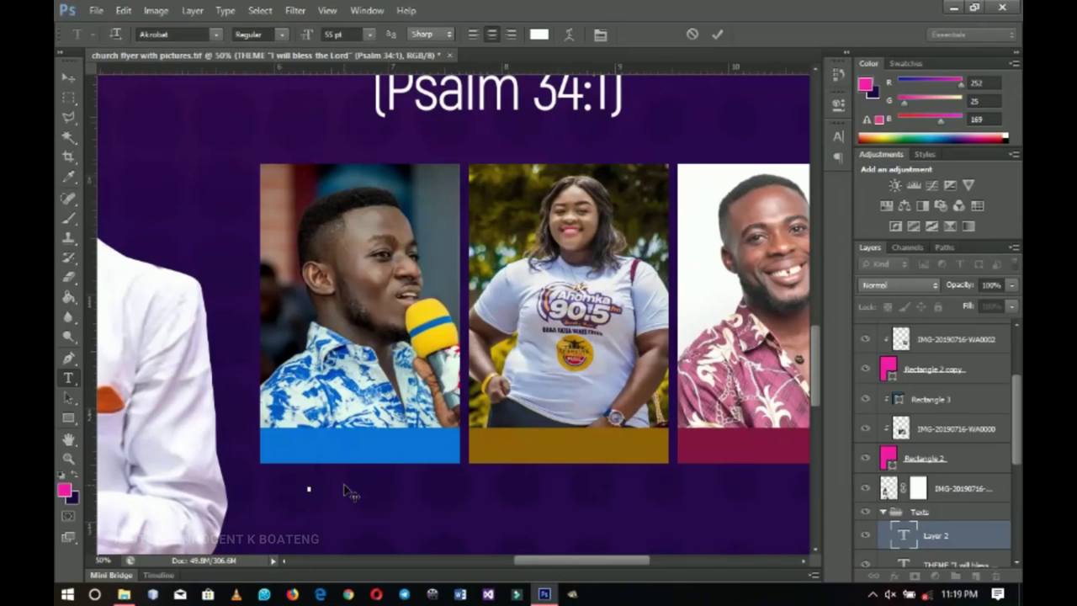
pyautogui.write('FIRST NAME')
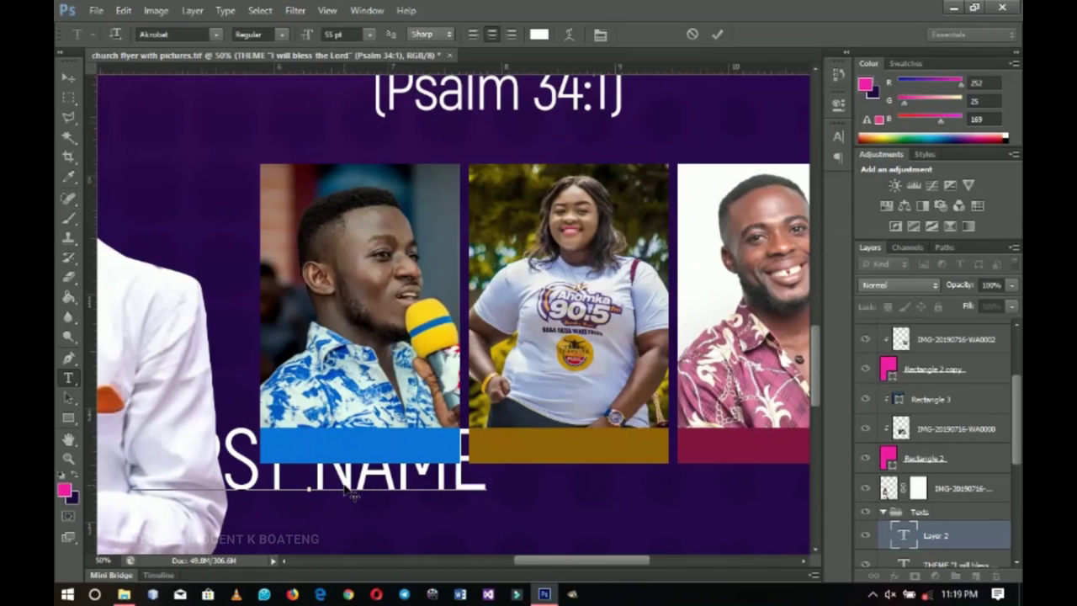
pyautogui.hotkey('ctrl', 'a')
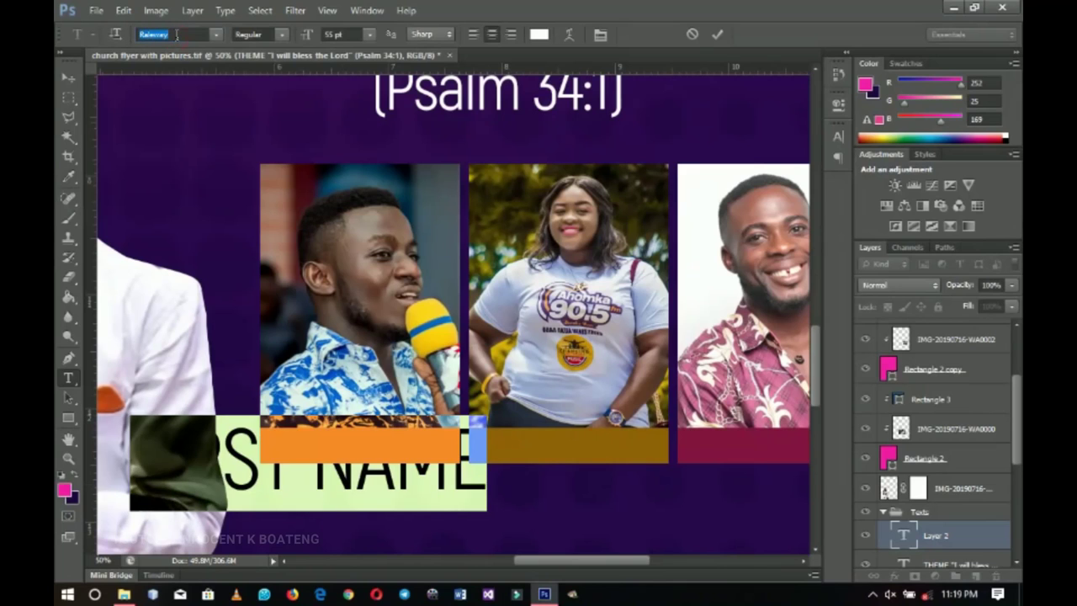
pyautogui.click(268, 34)
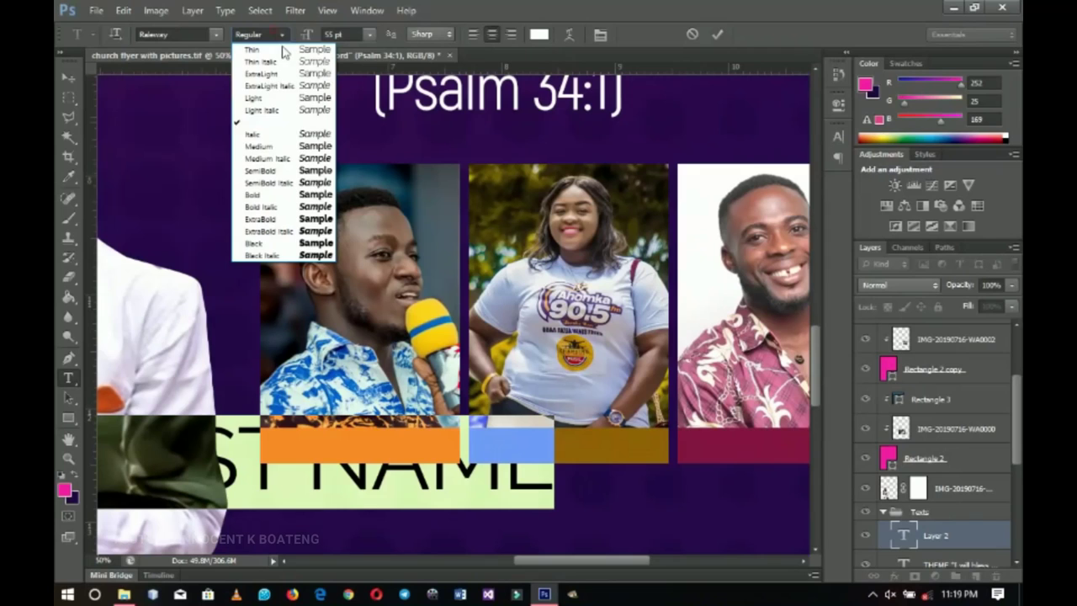
pyautogui.click(292, 170)
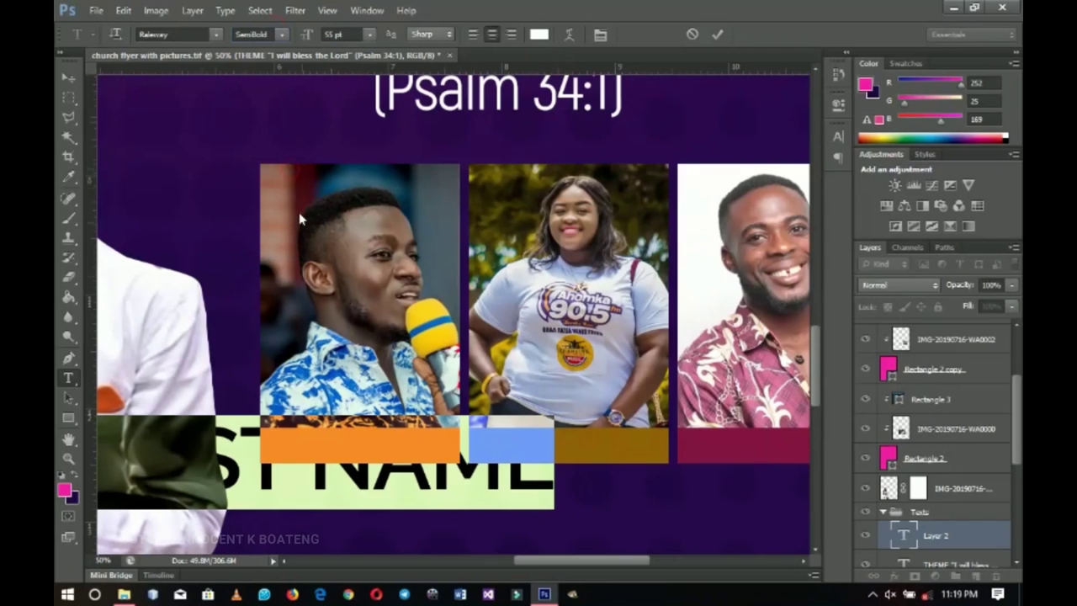
pyautogui.click(268, 34)
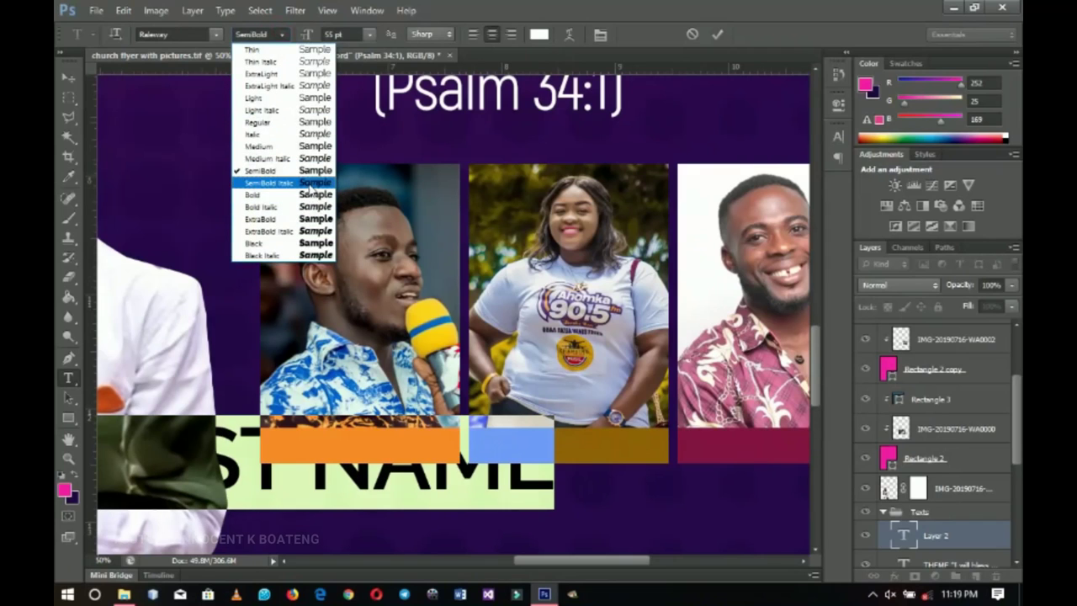
pyautogui.click(311, 195)
# - Commit the text and scale FIRST NAME down to about 43%
pyautogui.click(67, 77)
pyautogui.hotkey('ctrl', 't')
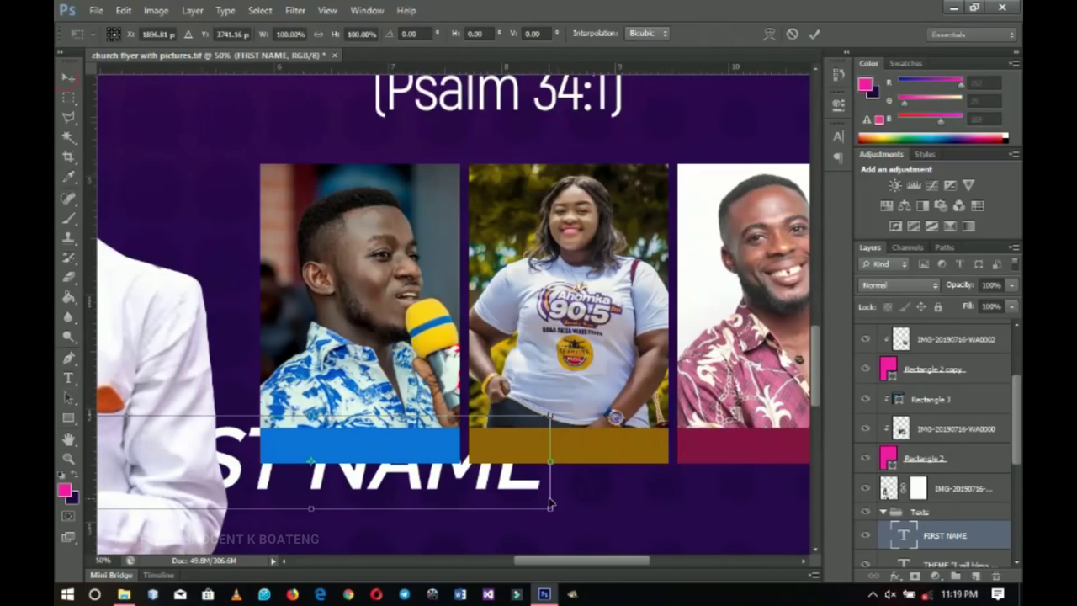
pyautogui.moveTo(551, 509); pyautogui.dragTo(396, 461)
pyautogui.press('Return')
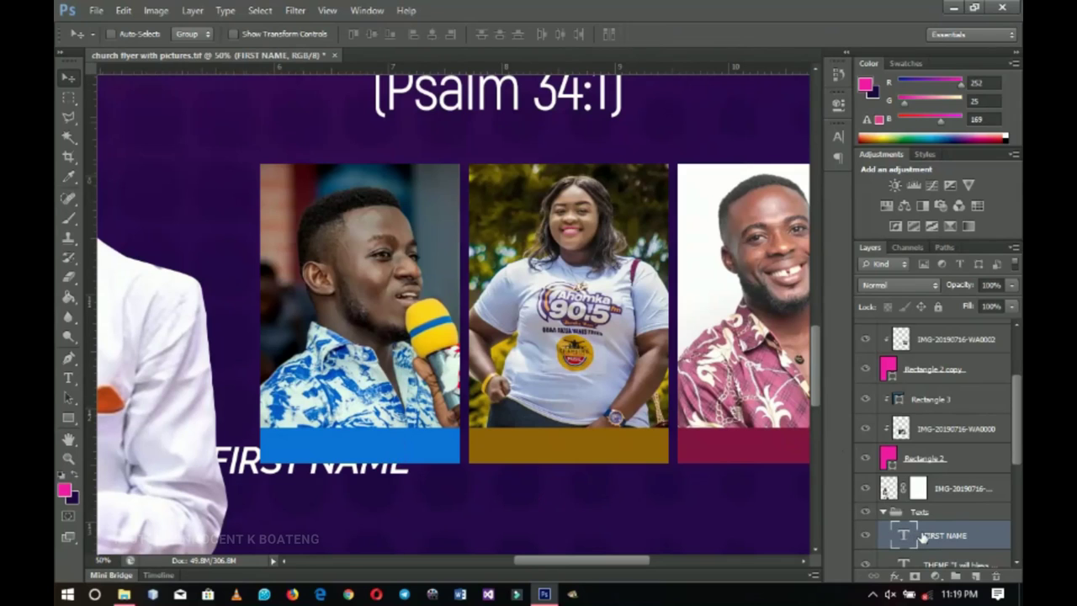
# - Bring FIRST NAME above the bars and scale it to fit on the blue bar
pyautogui.hotkey('ctrl', 'shift', ']')
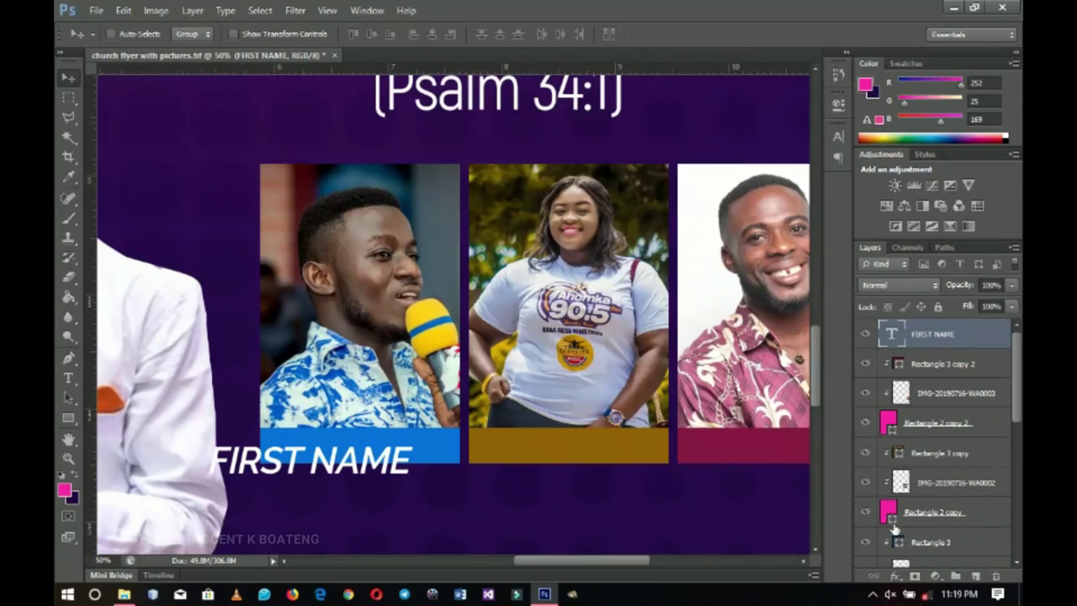
pyautogui.moveTo(249, 476); pyautogui.dragTo(299, 455)
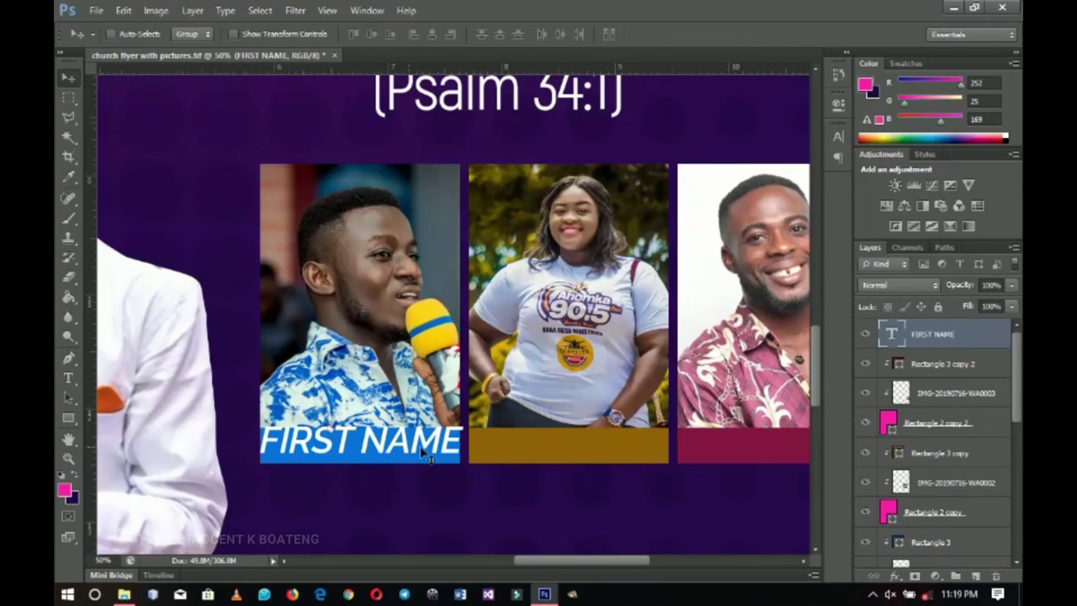
pyautogui.hotkey('ctrl', 't')
pyautogui.moveTo(465, 423); pyautogui.dragTo(591, 455)
pyautogui.press('Return')
# - Change the copied label on the gold bar to 'SECOND NAME'
pyautogui.press('t')
pyautogui.doubleClick(569, 453)
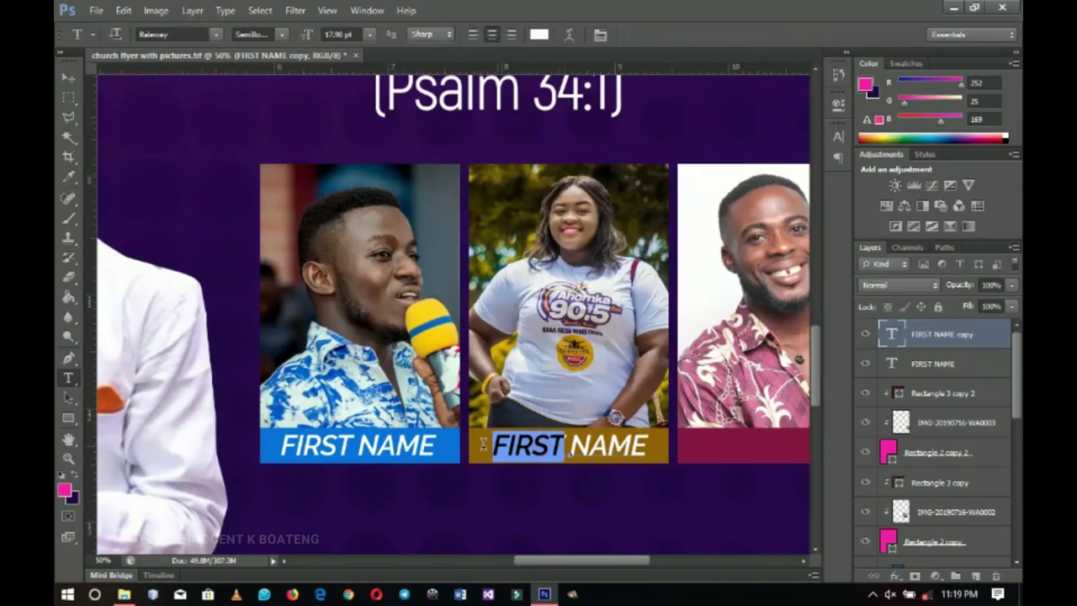
pyautogui.write('SECOND')
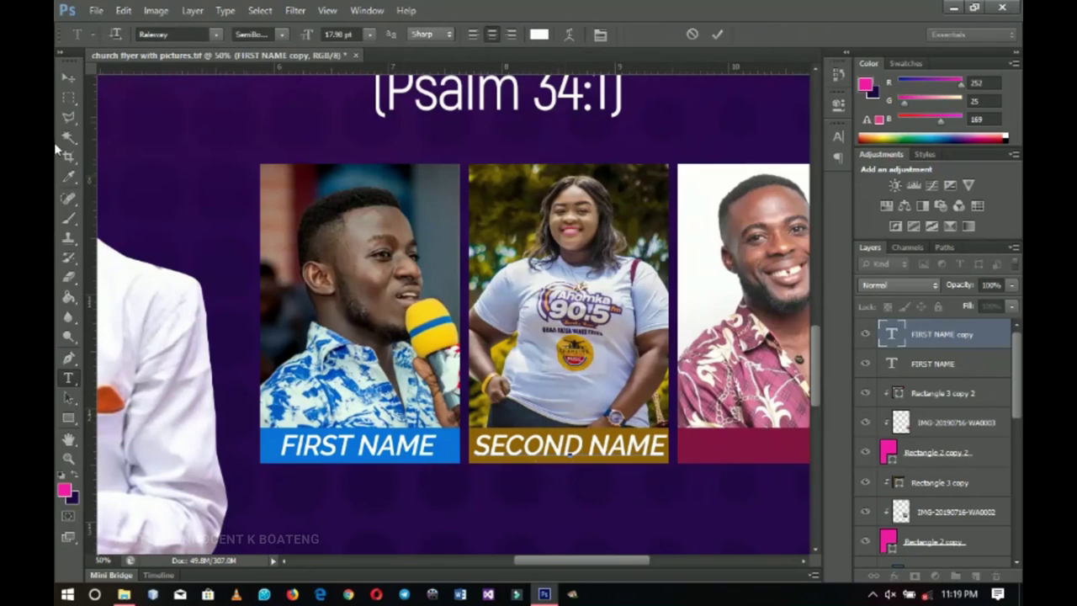
pyautogui.click(68, 76)
# - Place a copy on the maroon bar and retype it as 'THIRD NAME'
pyautogui.hotkey('ctrl', 't')
pyautogui.press('Return')
pyautogui.moveTo(664, 438); pyautogui.dragTo(544, 468)
pyautogui.press('t')
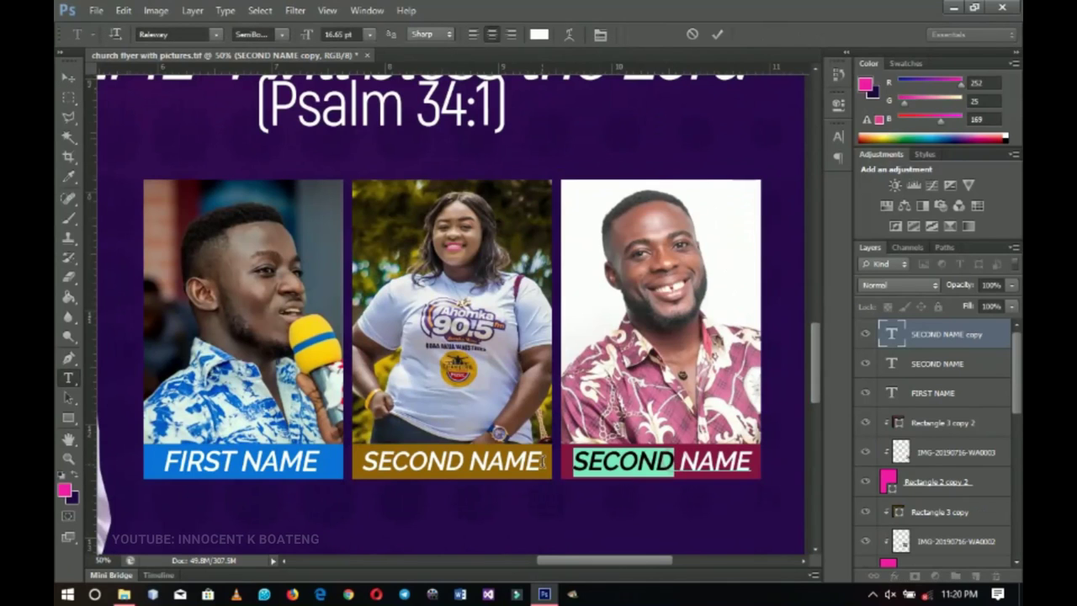
pyautogui.write('THRI')
pyautogui.press('BackSpace')
pyautogui.press('BackSpace')
pyautogui.write('IRD')
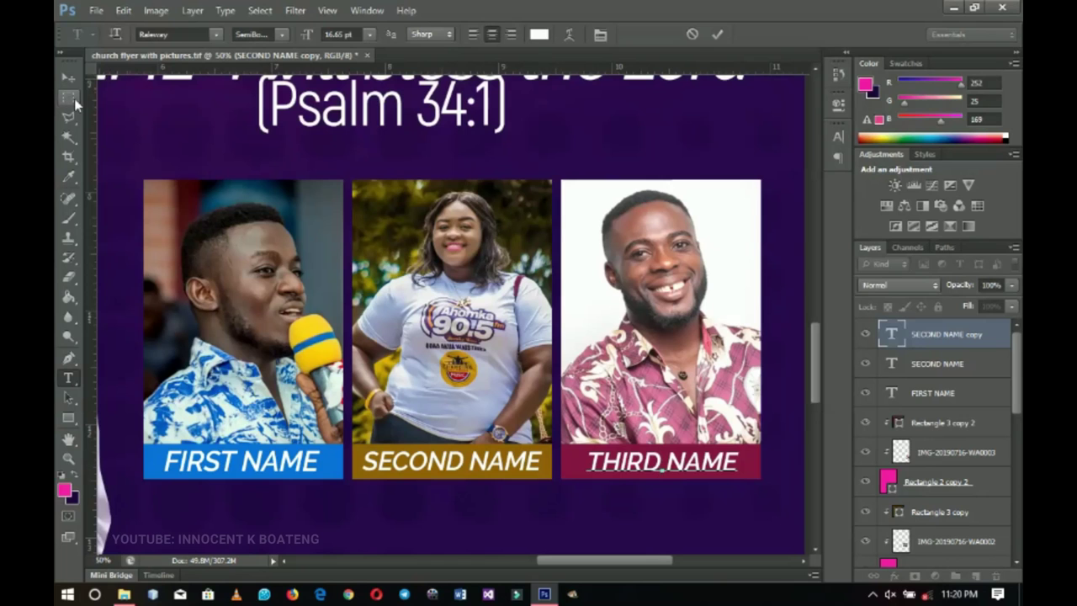
pyautogui.click(68, 77)
# - Zoom out and save the flyer
pyautogui.press('z')
pyautogui.hotkey('ctrl', '-')
pyautogui.scroll(-5, 502, 385)
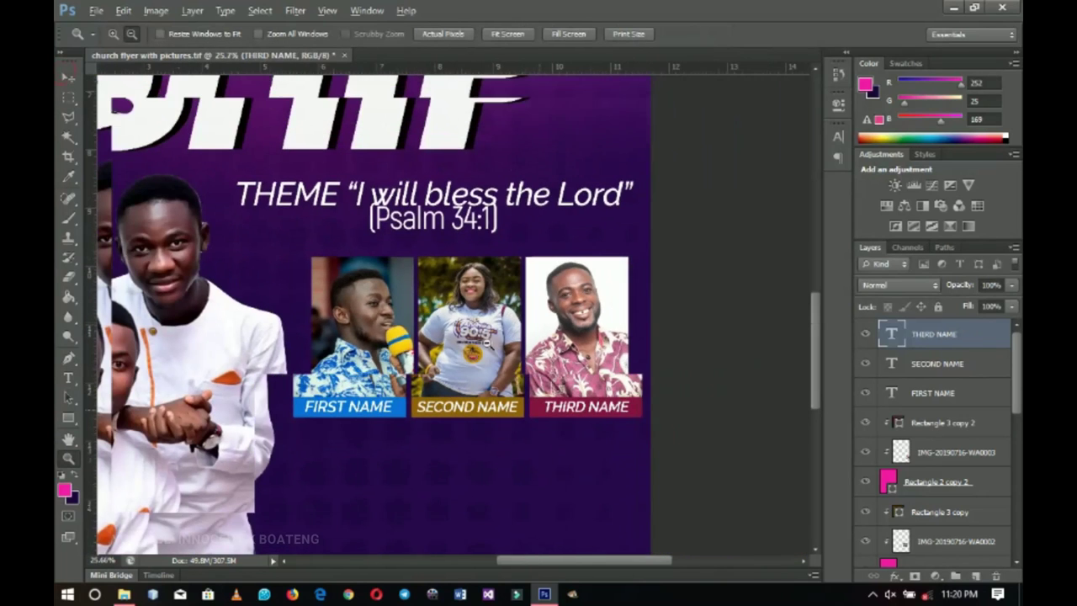
pyautogui.scroll(-1, 502, 384)
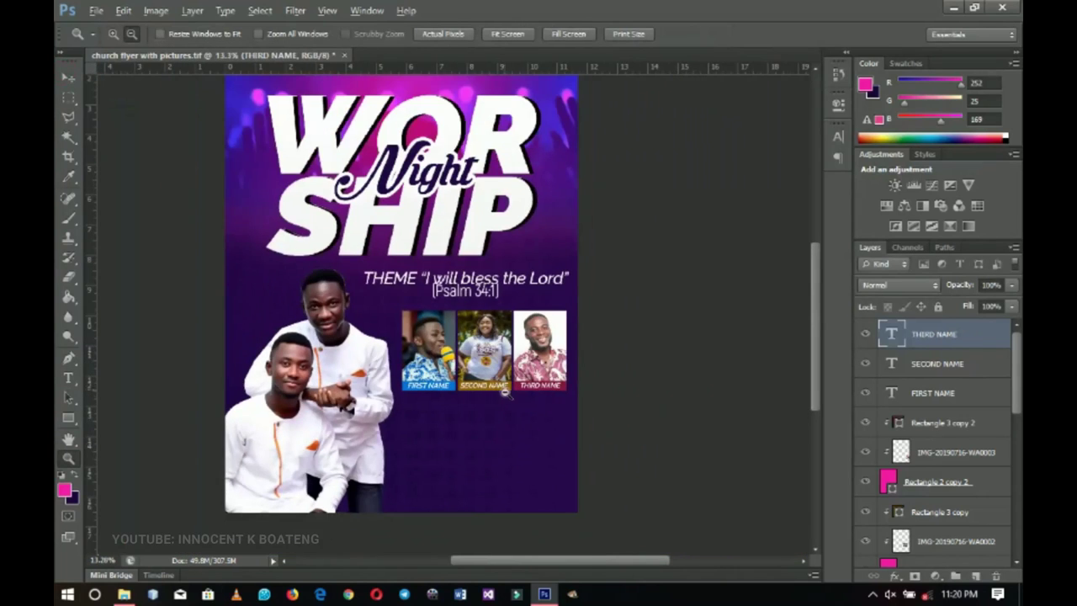
pyautogui.press('v')
pyautogui.hotkey('ctrl', 's')
pyautogui.scroll(2, 545, 429)
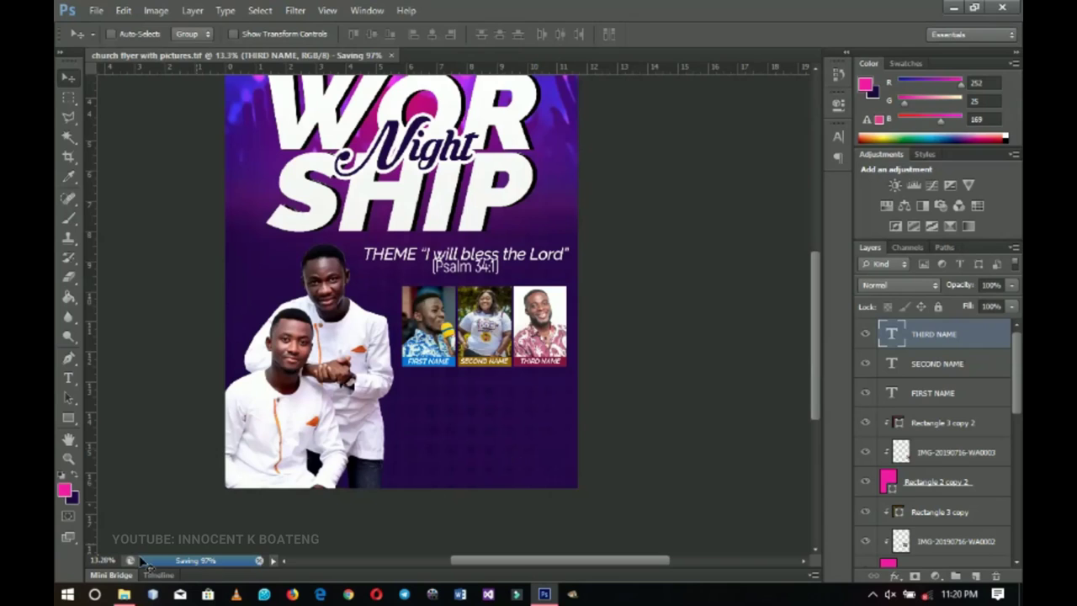
# - Go back to Church Flyer Resources and drag 'date time location icons' into Photoshop
pyautogui.click(124, 594)
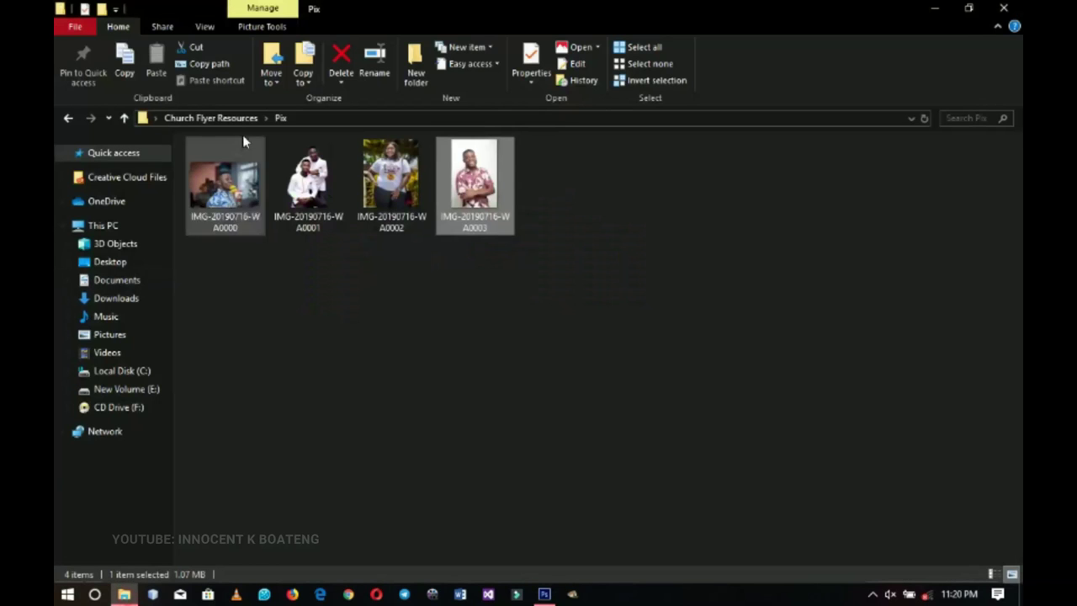
pyautogui.click(69, 118)
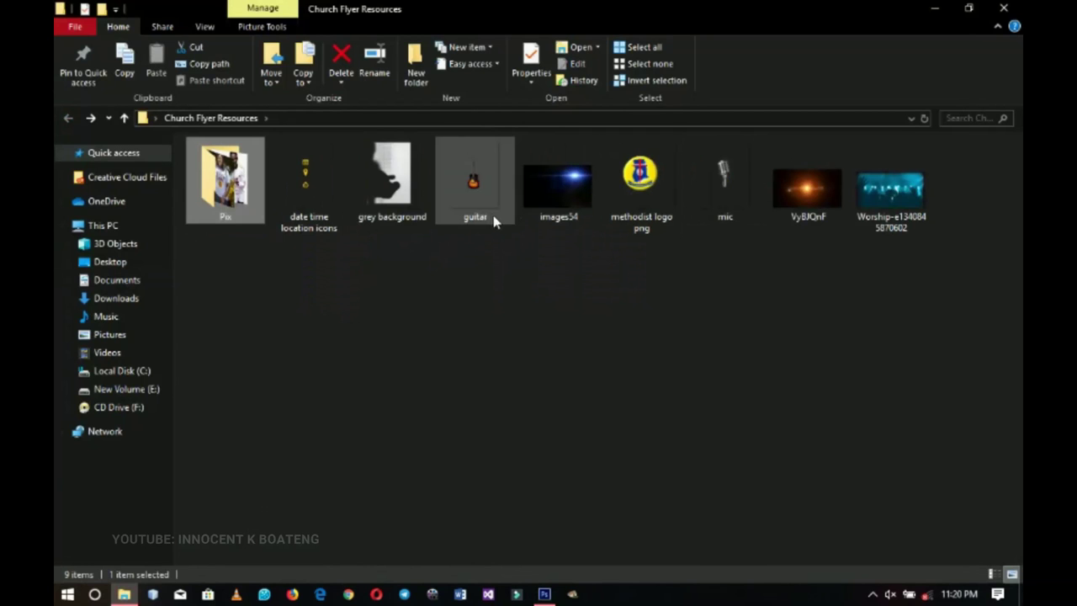
pyautogui.moveTo(295, 202); pyautogui.dragTo(652, 464)
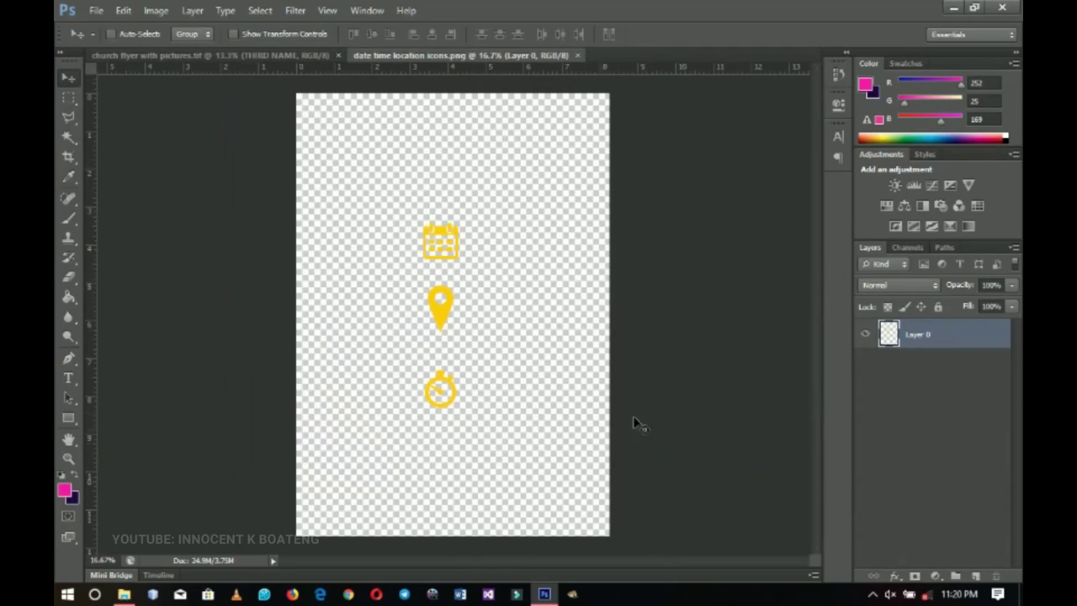
# - Bring the yellow icons into the flyer below the first photo and shrink the column
pyautogui.moveTo(494, 366); pyautogui.dragTo(474, 454)
pyautogui.moveTo(457, 396); pyautogui.dragTo(490, 400)
pyautogui.hotkey('ctrl', 't')
pyautogui.moveTo(436, 495); pyautogui.dragTo(439, 433)
pyautogui.press('Return')
# - Fine-tune the icon column's size, narrowing it to about 91% width and scaling smaller
pyautogui.hotkey('ctrl', 't')
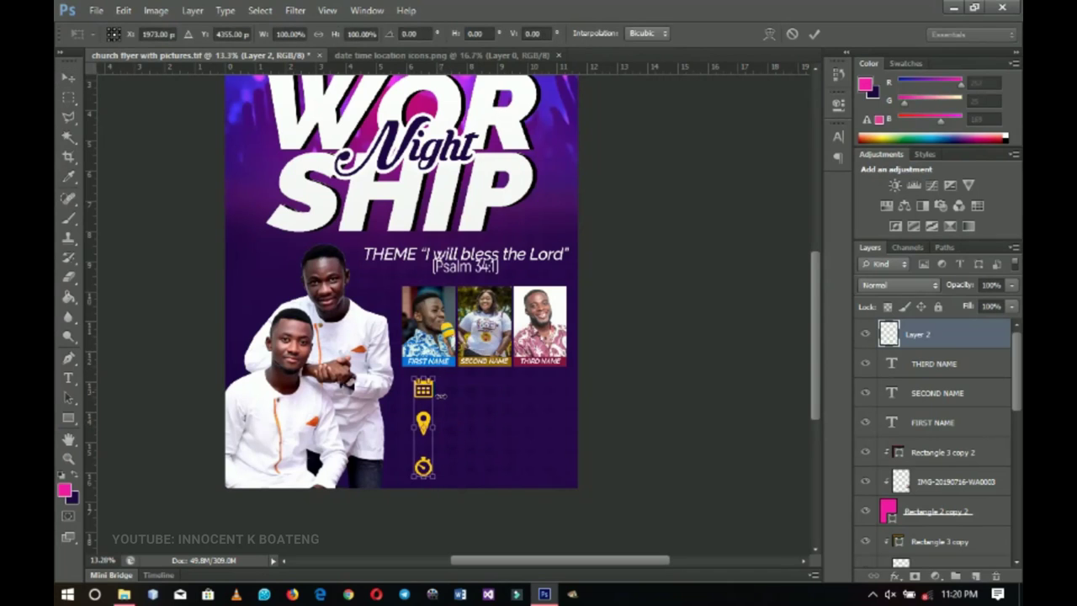
pyautogui.moveTo(437, 379); pyautogui.dragTo(434, 380)
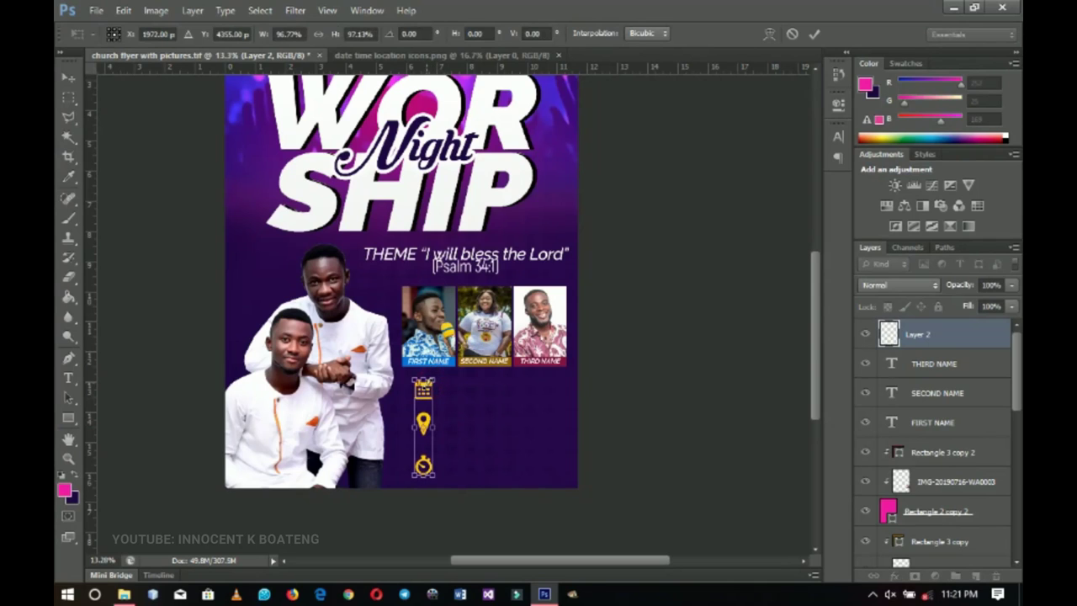
pyautogui.press('Return')
pyautogui.hotkey('ctrl', '+')
pyautogui.hotkey('ctrl', '+')
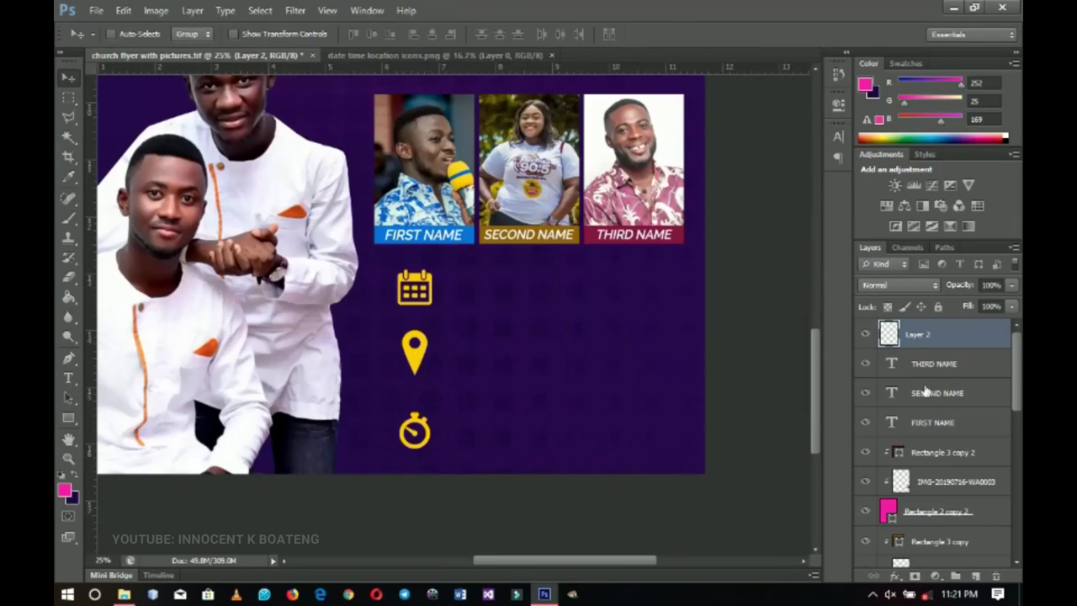
pyautogui.hotkey('ctrl', 't')
pyautogui.moveTo(429, 451); pyautogui.dragTo(429, 438)
pyautogui.press('Return')
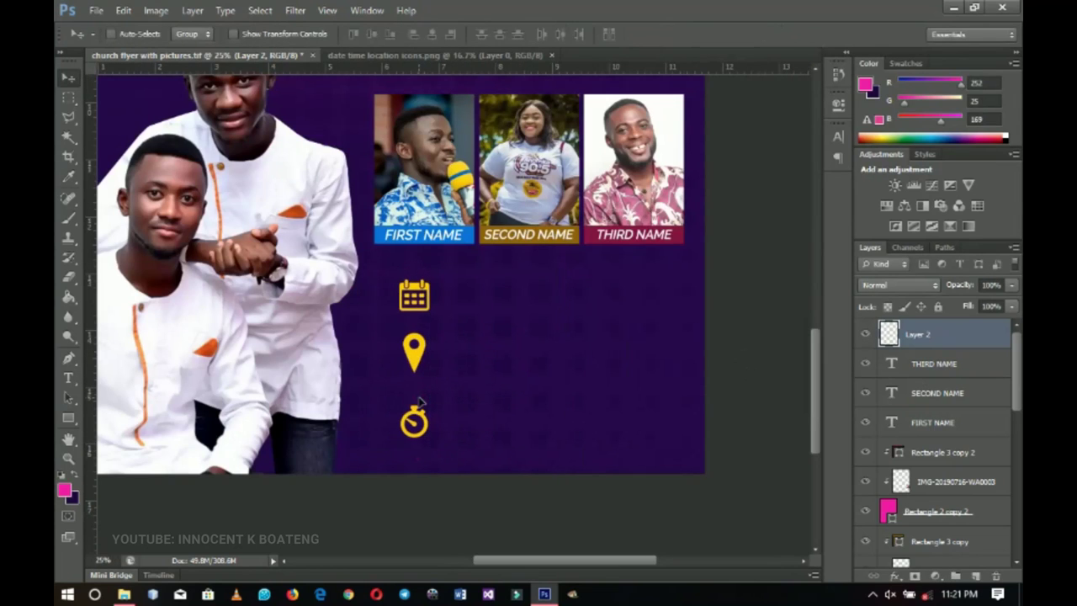
pyautogui.moveTo(572, 375); pyautogui.dragTo(592, 426)
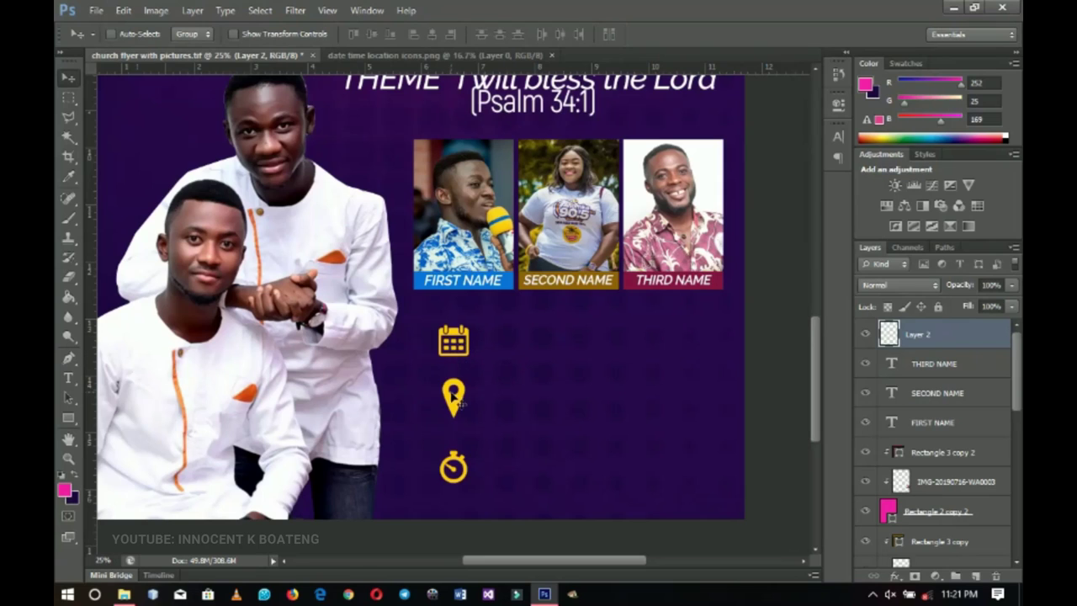
pyautogui.scroll(-1, 547, 353)
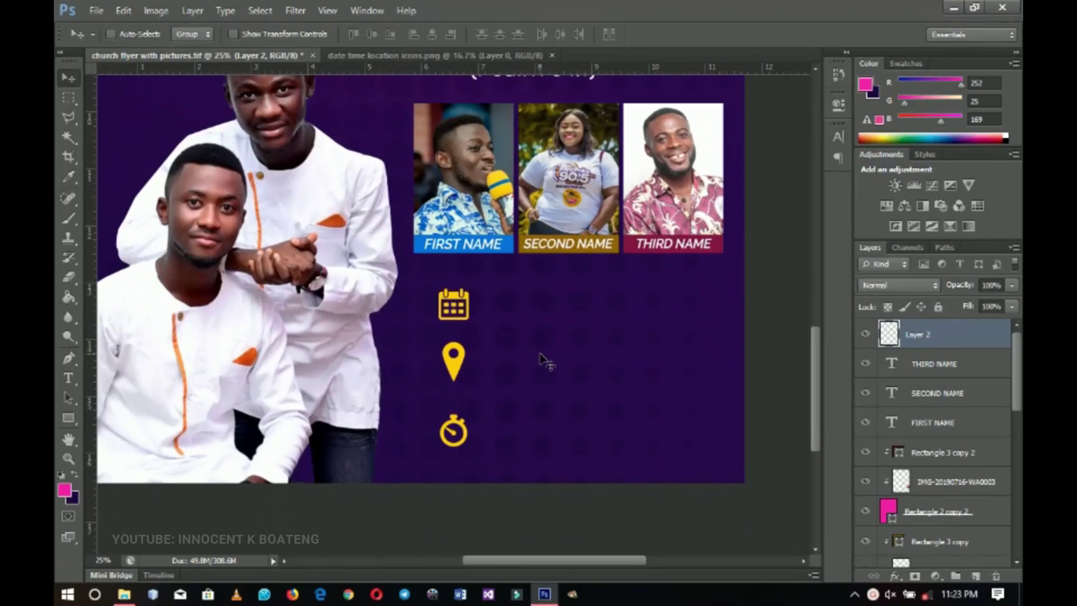
# - Add 'Your date will be' text beside the calendar icon and set its font weight
pyautogui.click(69, 378)
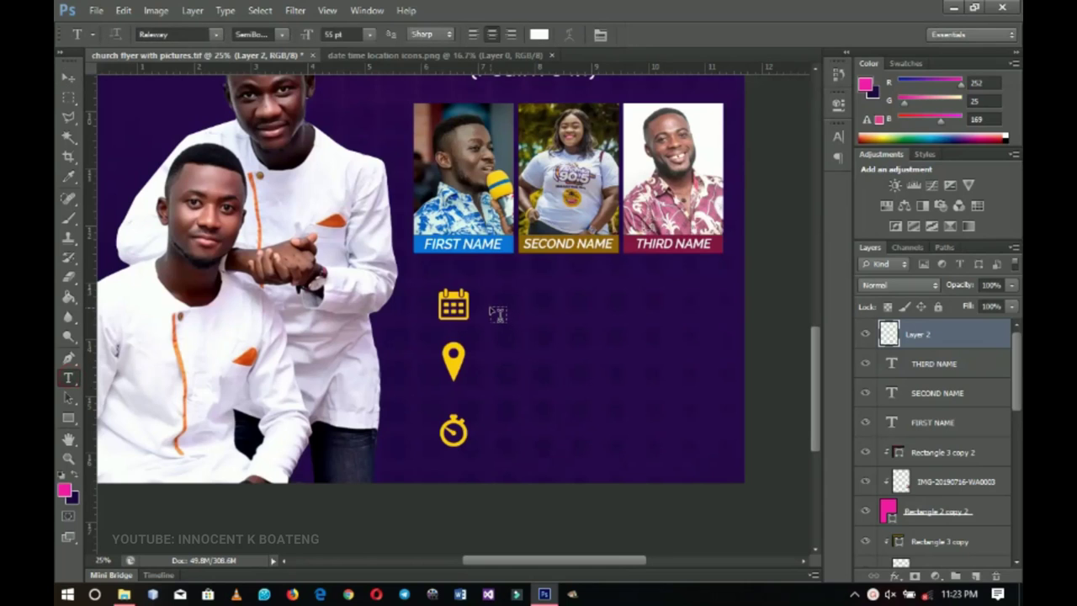
pyautogui.click(489, 308)
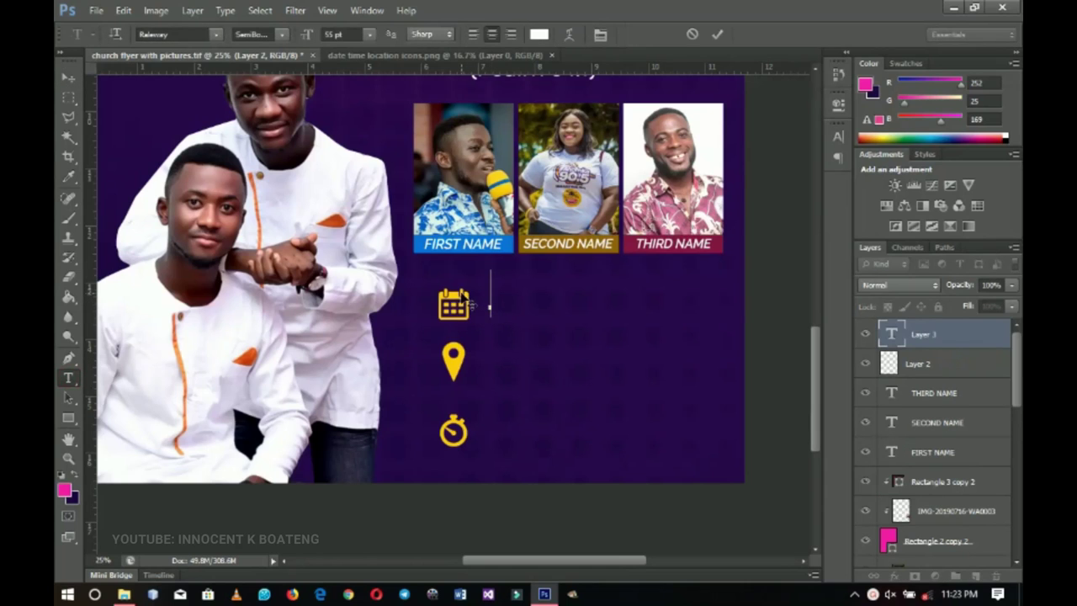
pyautogui.write('Your date will be')
pyautogui.hotkey('ctrl', 'a')
pyautogui.click(257, 34)
pyautogui.click(258, 146)
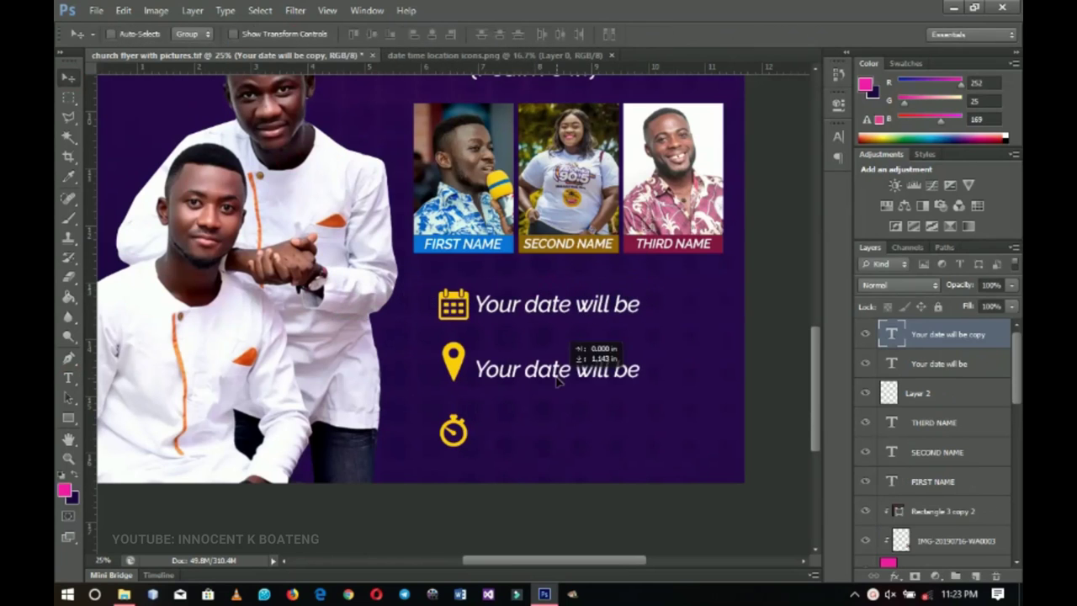
pyautogui.click(638, 353)
# - Create the location line from the date text, rewording it with 'location' and 'Town'
pyautogui.press('Return')
pyautogui.write('Location')
pyautogui.doubleClick(532, 353)
pyautogui.write('location')
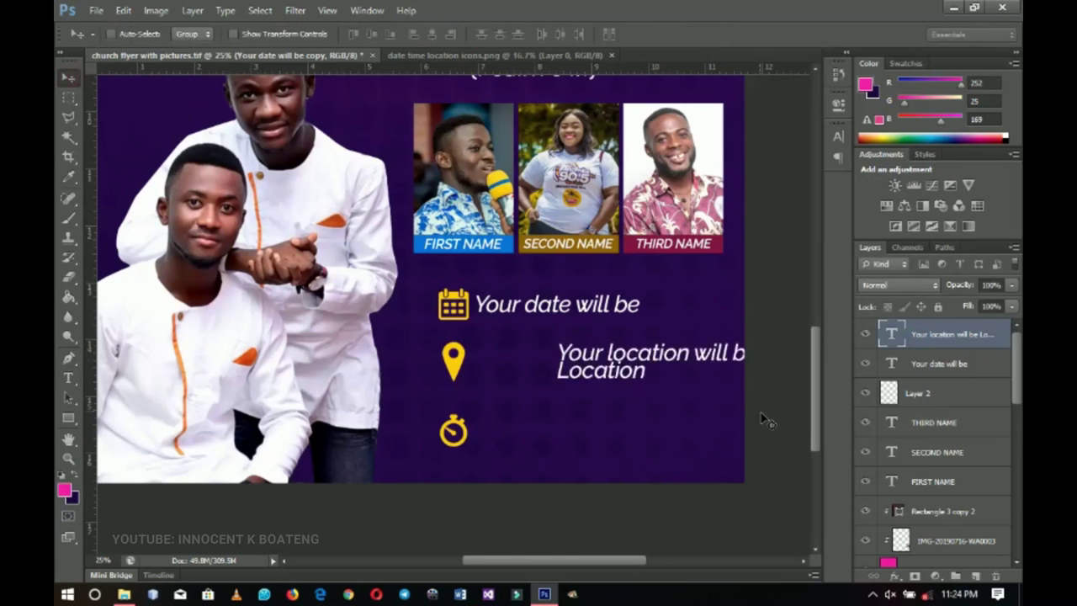
pyautogui.doubleClick(601, 373)
pyautogui.write('Town')
pyautogui.click(68, 77)
# - Make the time line beside the stopwatch icon and end the date line with 'here'
pyautogui.moveTo(500, 363); pyautogui.dragTo(505, 435)
pyautogui.doubleClick(563, 424)
pyautogui.write('time')
pyautogui.moveTo(675, 424); pyautogui.dragTo(528, 442)
pyautogui.write('here')
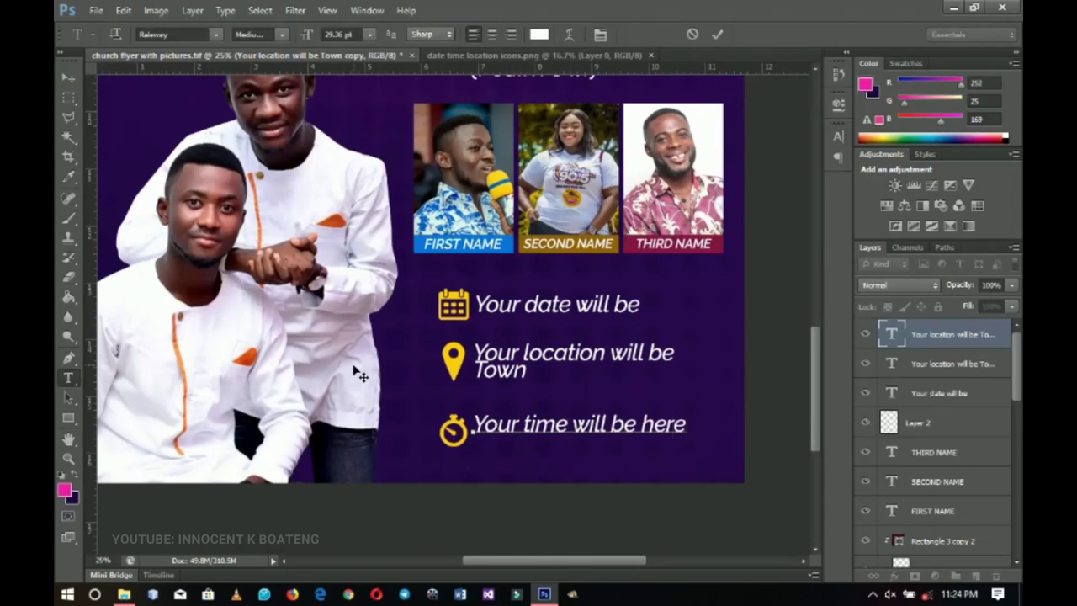
pyautogui.click(639, 304)
pyautogui.write('here')
pyautogui.moveTo(559, 322); pyautogui.dragTo(555, 328)
# - Scale the icons and date, location, time texts together to about 94% and shift them left
pyautogui.press('z')
pyautogui.keyDown('alt'); pyautogui.click(556, 328); pyautogui.keyUp('alt')
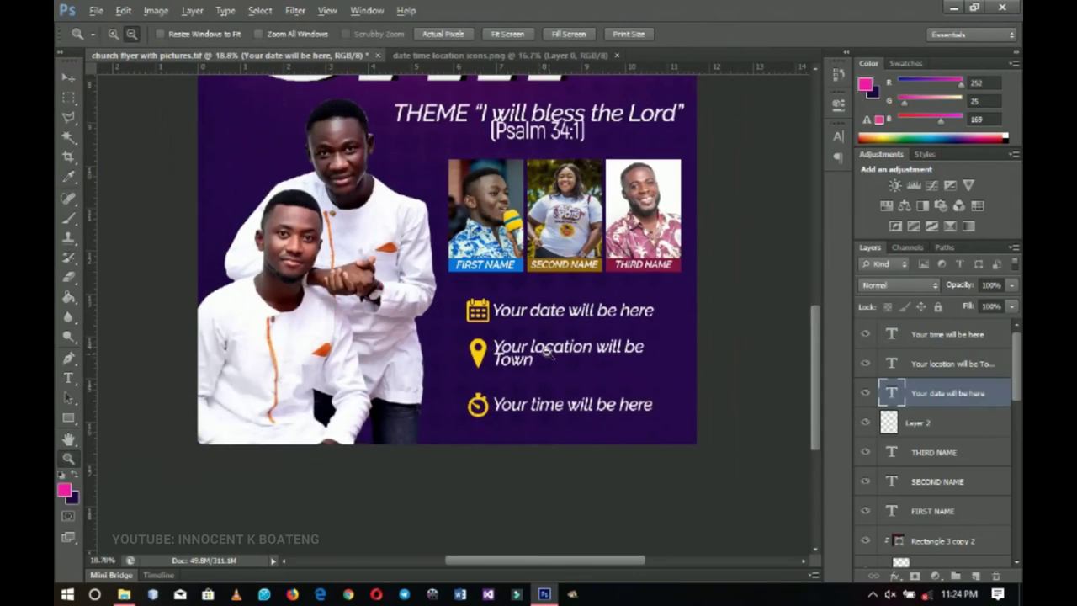
pyautogui.keyDown('shift'); pyautogui.click(930, 423); pyautogui.keyUp('shift')
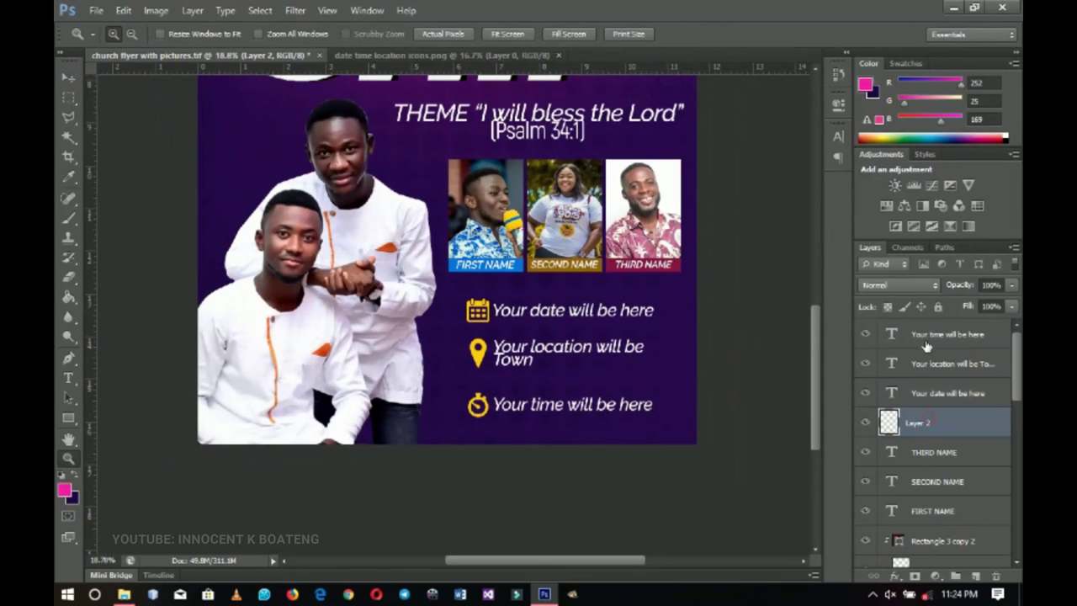
pyautogui.keyDown('shift'); pyautogui.click(926, 337); pyautogui.keyUp('shift')
pyautogui.hotkey('ctrl', 't')
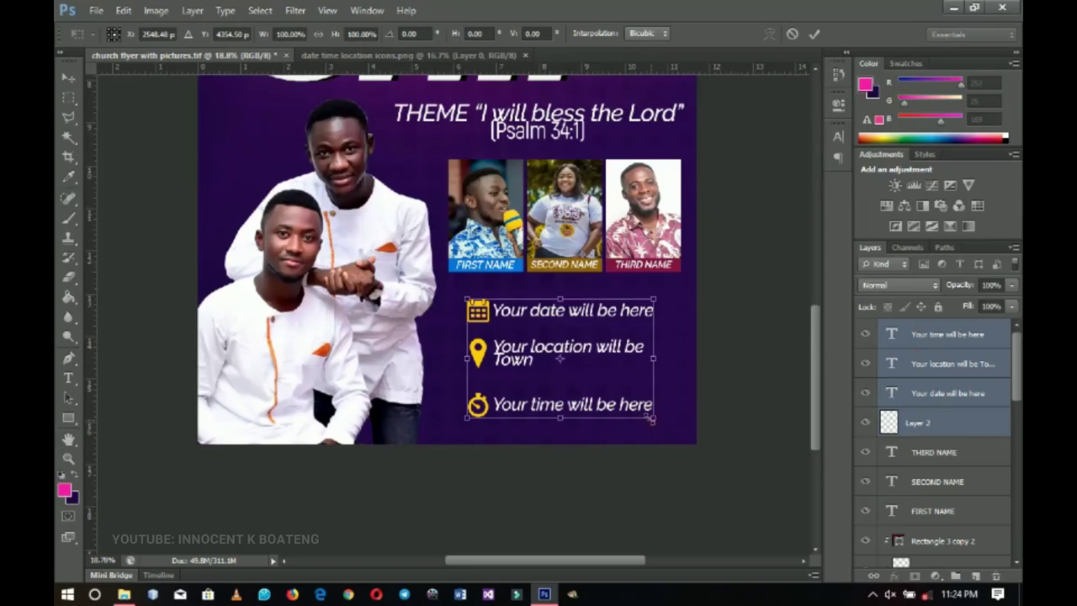
pyautogui.moveTo(652, 418); pyautogui.dragTo(647, 413)
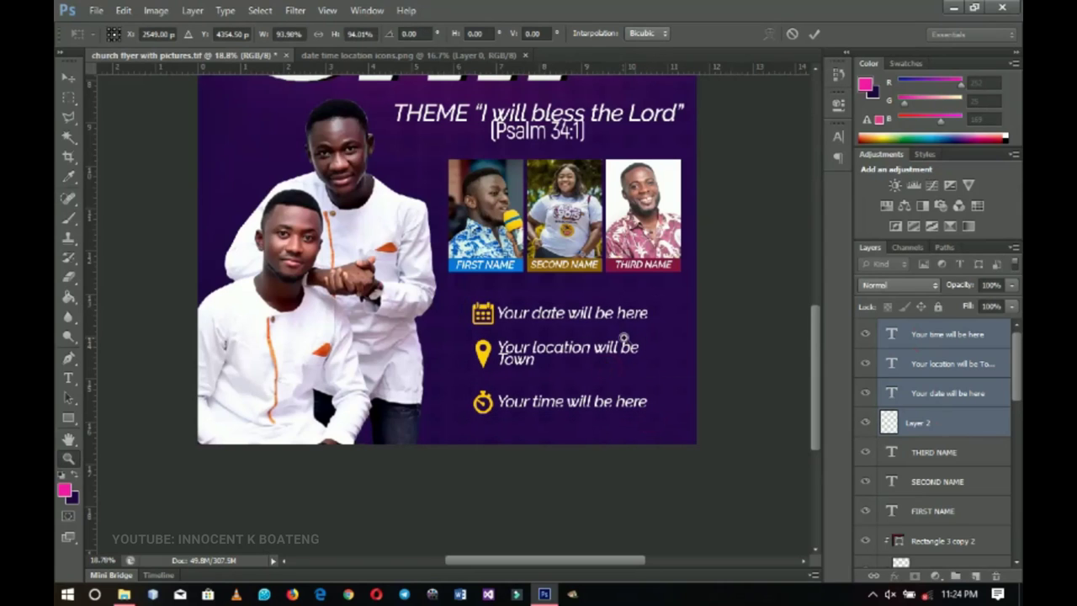
pyautogui.press('Return')
pyautogui.press('v')
pyautogui.moveTo(601, 339); pyautogui.dragTo(579, 339)
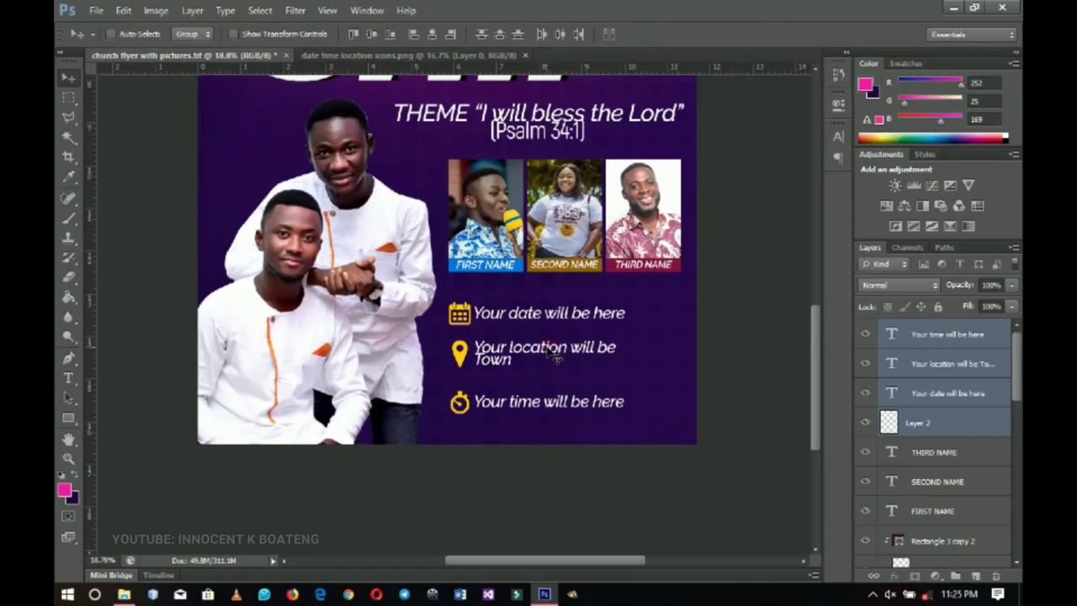
pyautogui.scroll(-2, 612, 345)
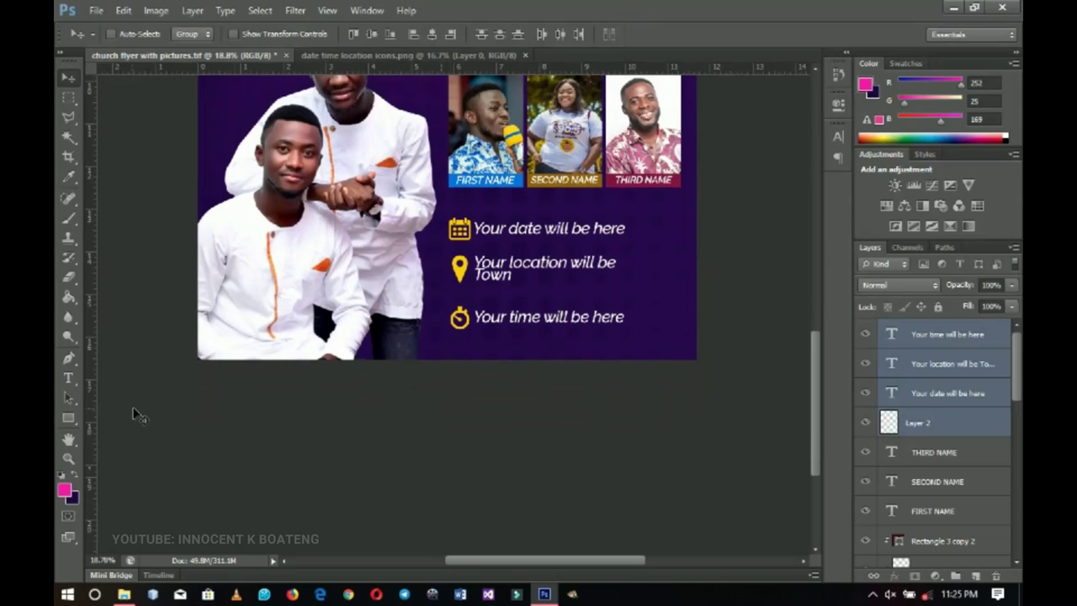
# - Draw a rectangle near the bottom-right corner, rotate it about 40 degrees, and fill it white
pyautogui.click(68, 418)
pyautogui.moveTo(656, 283); pyautogui.dragTo(768, 413)
pyautogui.hotkey('ctrl', 't')
pyautogui.moveTo(746, 468); pyautogui.dragTo(669, 472)
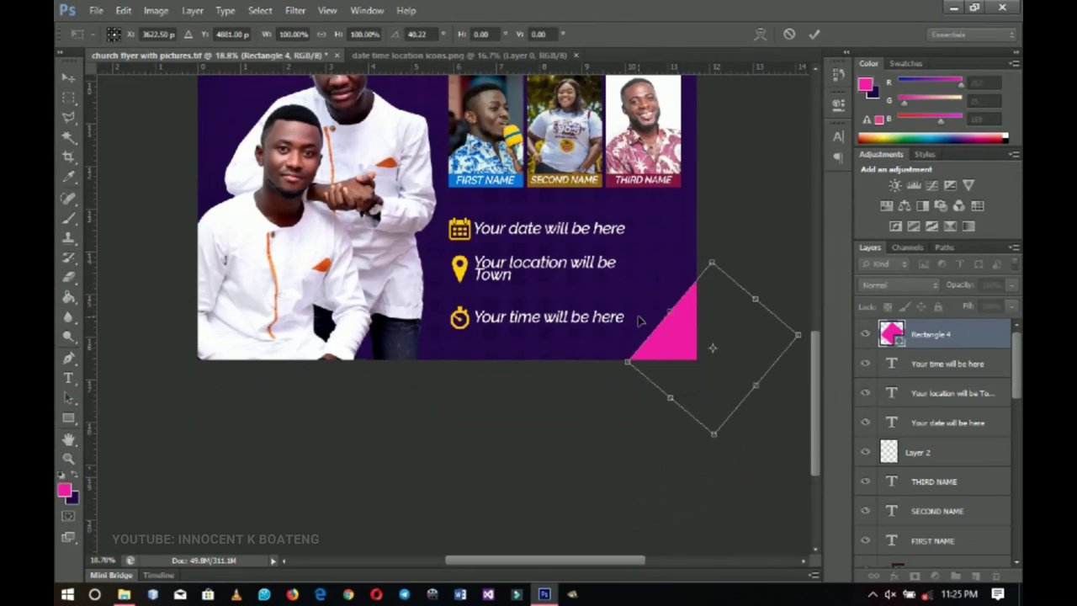
pyautogui.press('Return')
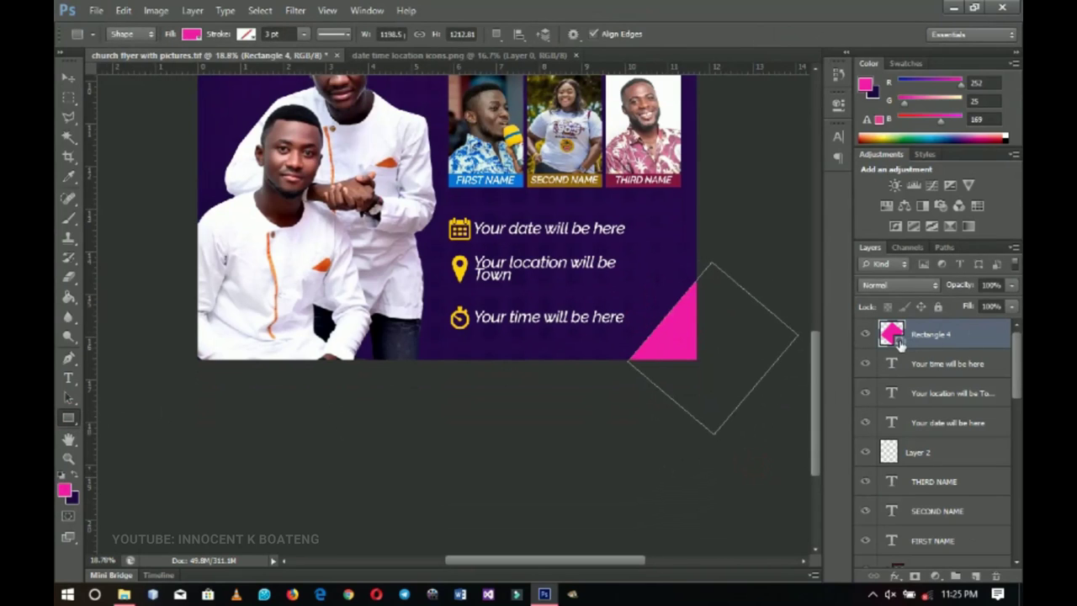
pyautogui.doubleClick(894, 335)
pyautogui.click(698, 345)
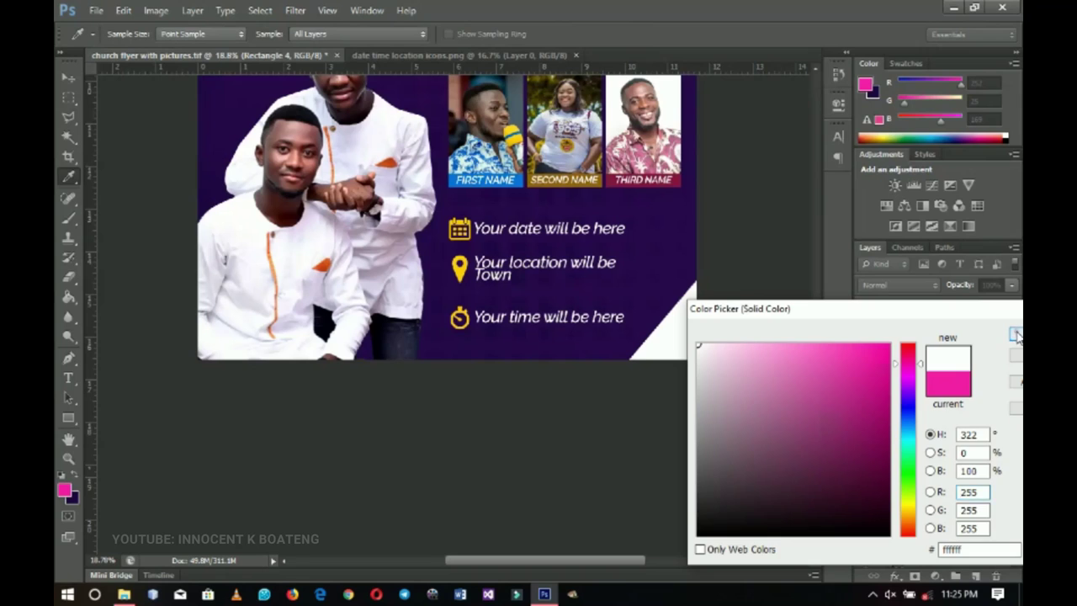
pyautogui.click(1016, 335)
# - Move and enlarge the white shape so it forms a triangle in the lower-right corner
pyautogui.click(69, 78)
pyautogui.moveTo(587, 365); pyautogui.dragTo(582, 409)
pyautogui.hotkey('ctrl', 't')
pyautogui.moveTo(671, 372)
pyautogui.mouseDown()
pyautogui.moveTo(664, 409)
pyautogui.moveTo(654, 384)
pyautogui.moveTo(664, 391)
pyautogui.mouseUp()
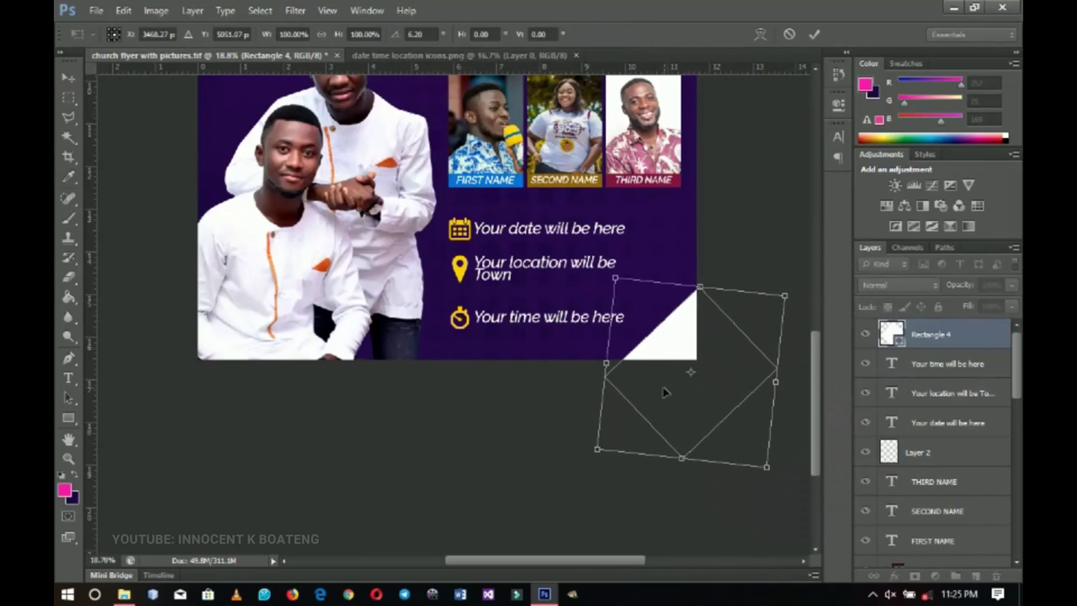
pyautogui.doubleClick(678, 383)
pyautogui.hotkey('ctrl', 't')
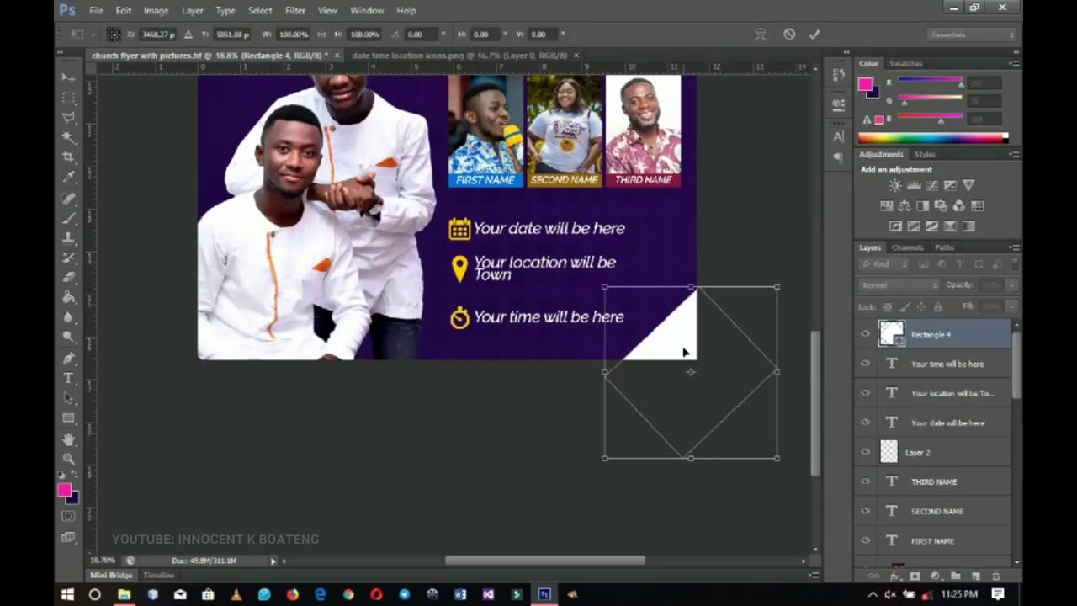
pyautogui.moveTo(602, 288); pyautogui.dragTo(597, 280)
pyautogui.moveTo(661, 329); pyautogui.dragTo(664, 324)
pyautogui.press('Return')
# - Zoom out so the whole flyer fits on screen
pyautogui.press('z')
pyautogui.rightClick(582, 294)
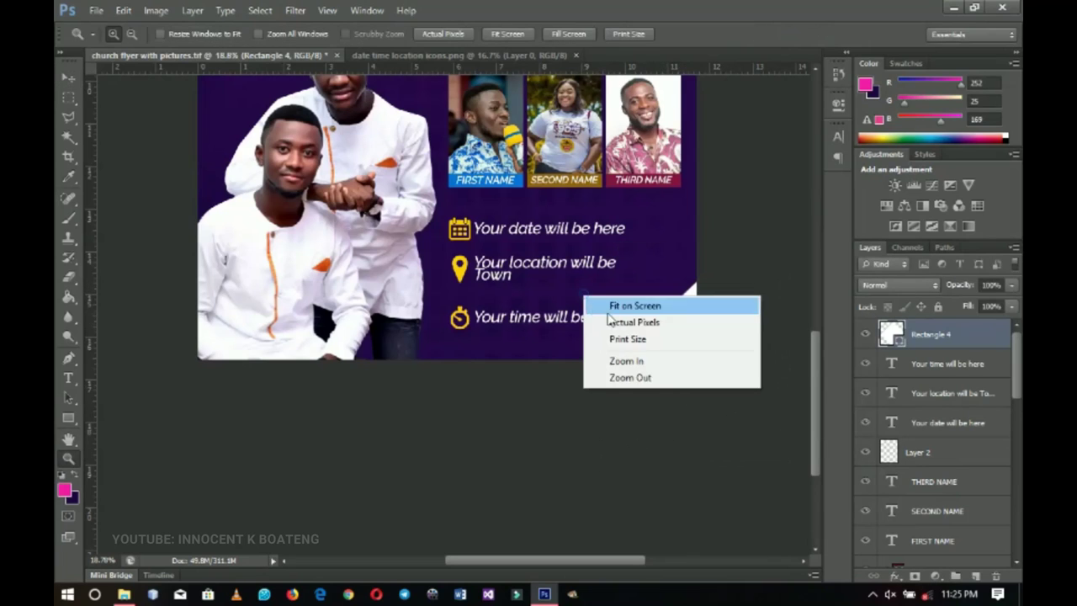
pyautogui.click(610, 321)
pyautogui.rightClick(577, 282)
pyautogui.click(597, 292)
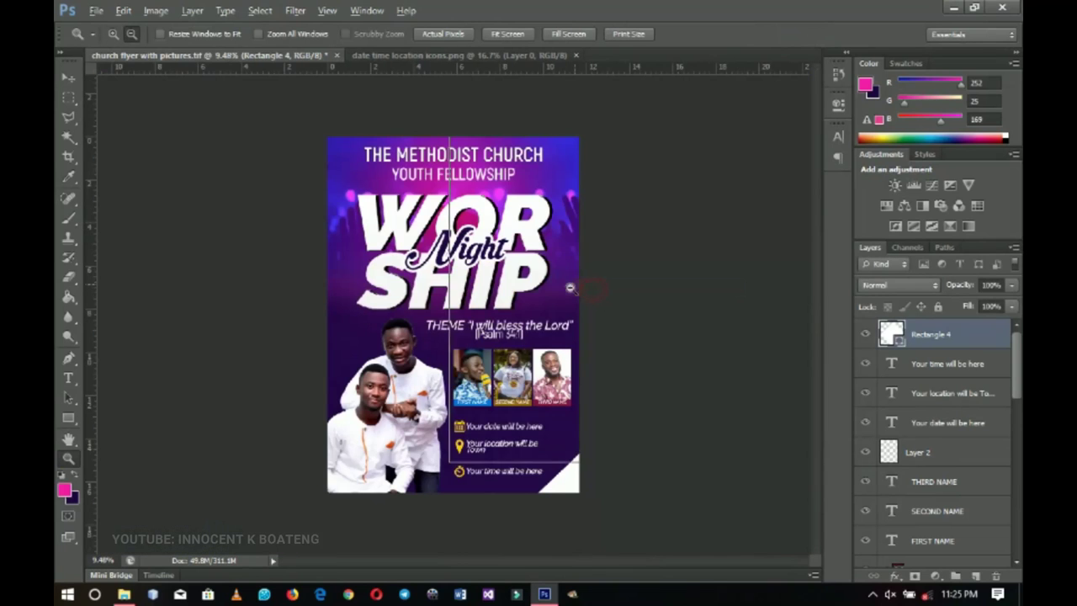
pyautogui.keyDown('alt'); pyautogui.click(468, 311); pyautogui.keyUp('alt')
pyautogui.click(468, 311)
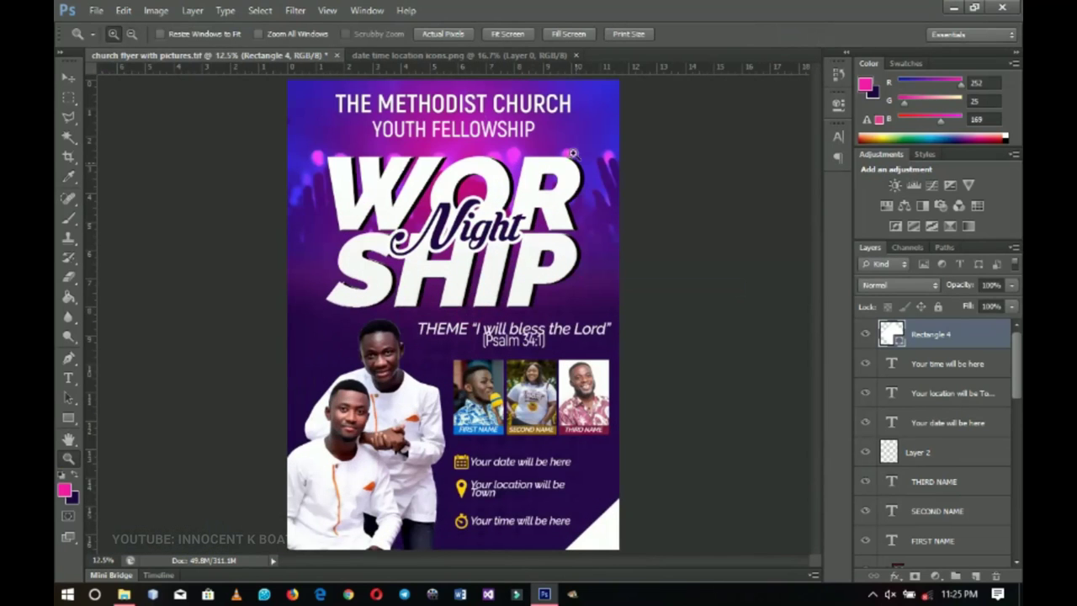
# - Set the THEME text's line spacing to 35.5 pt in the Character panel
pyautogui.press('t')
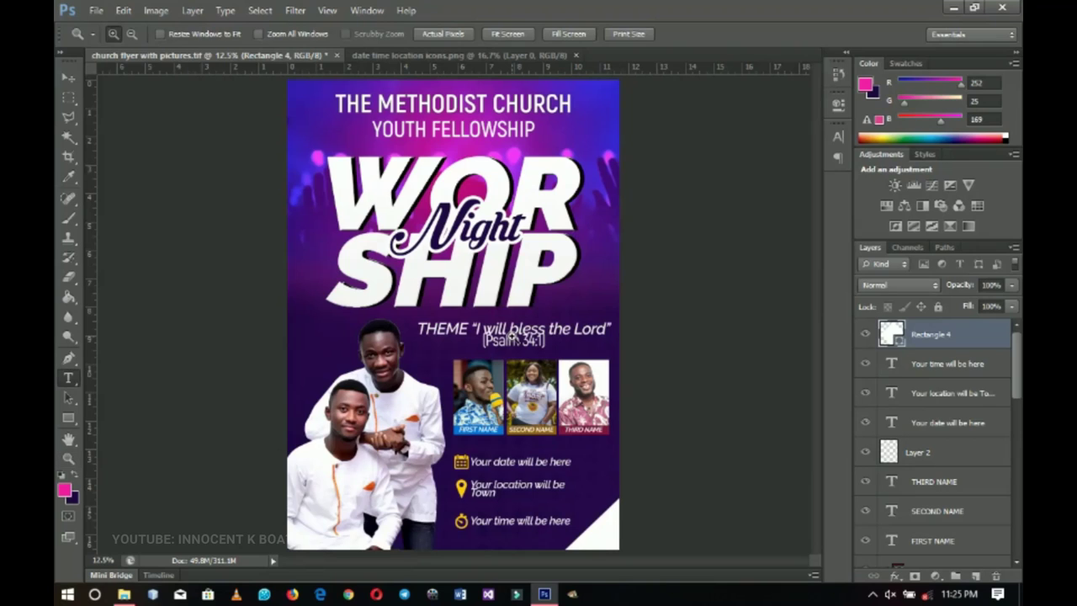
pyautogui.click(513, 329)
pyautogui.hotkey('ctrl', 'a')
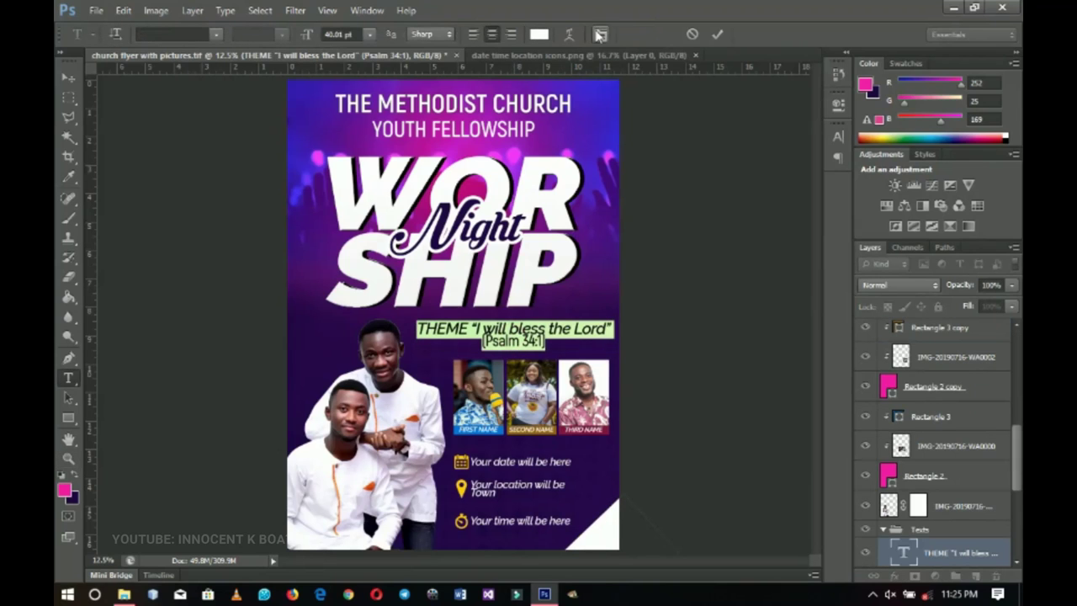
pyautogui.click(600, 33)
pyautogui.click(779, 184)
pyautogui.moveTo(752, 171); pyautogui.dragTo(757, 170)
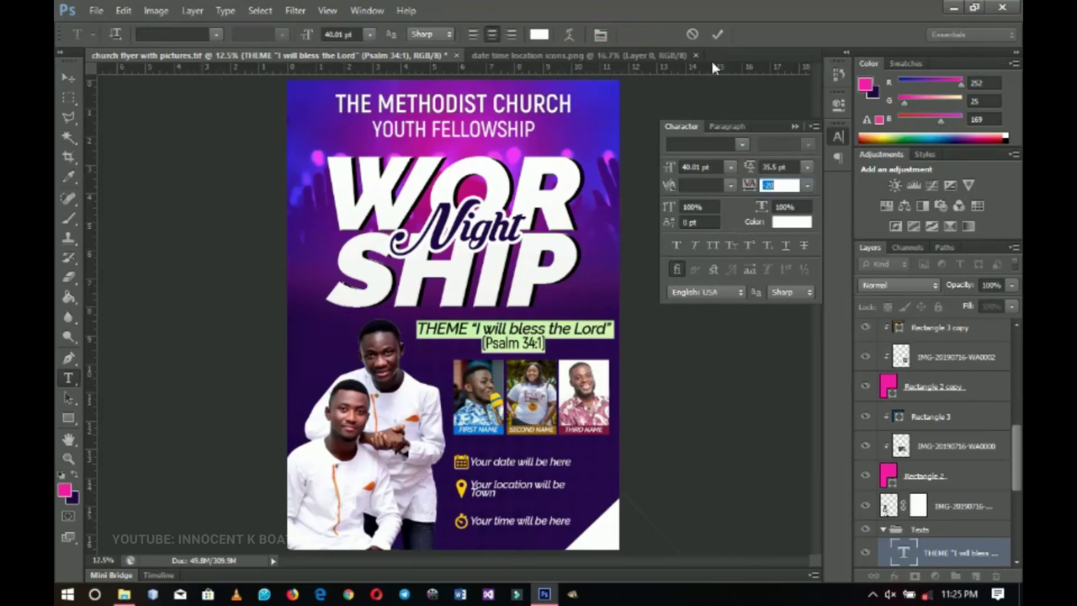
pyautogui.click(717, 34)
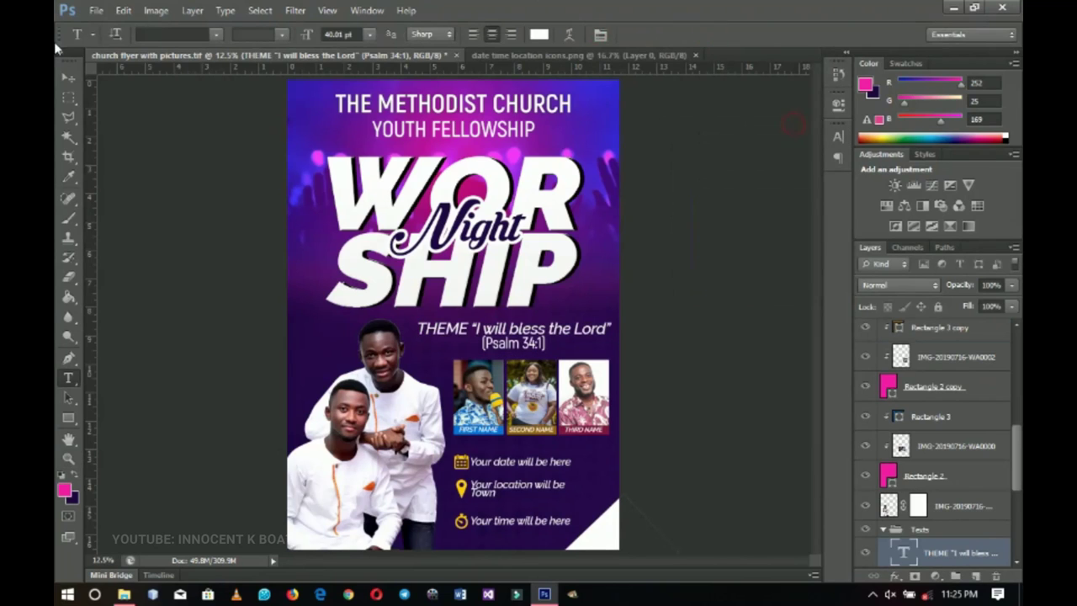
# - Nudge the THEME text slightly upward and collapse the Texts group
pyautogui.press('v')
pyautogui.moveTo(544, 360); pyautogui.dragTo(544, 355)
pyautogui.press('z')
pyautogui.scroll(-1, 517, 354)
pyautogui.press('alt')
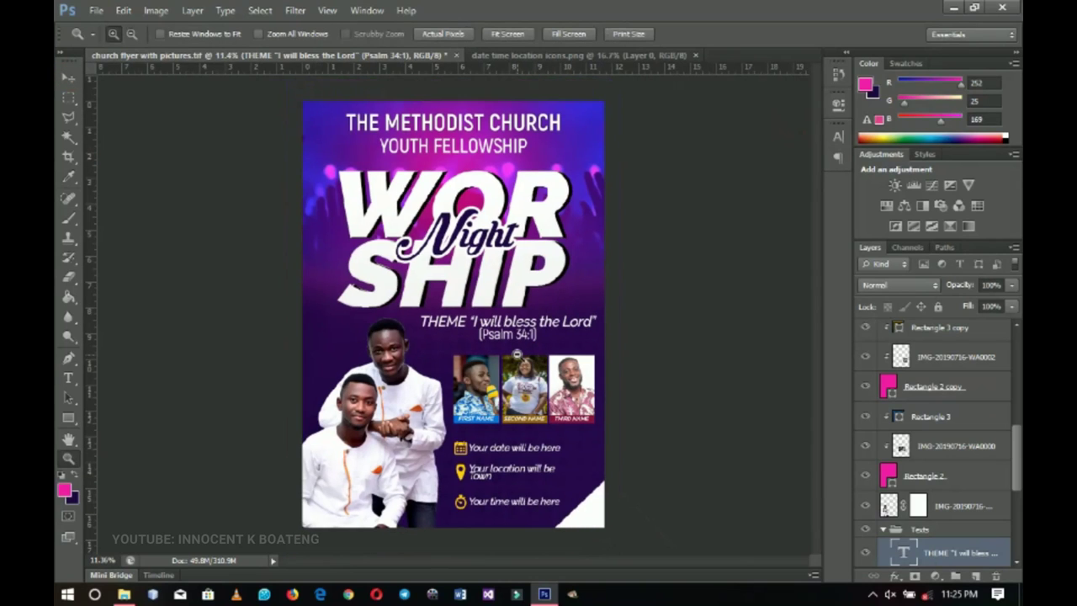
pyautogui.click(68, 78)
pyautogui.scroll(-4, 937, 471)
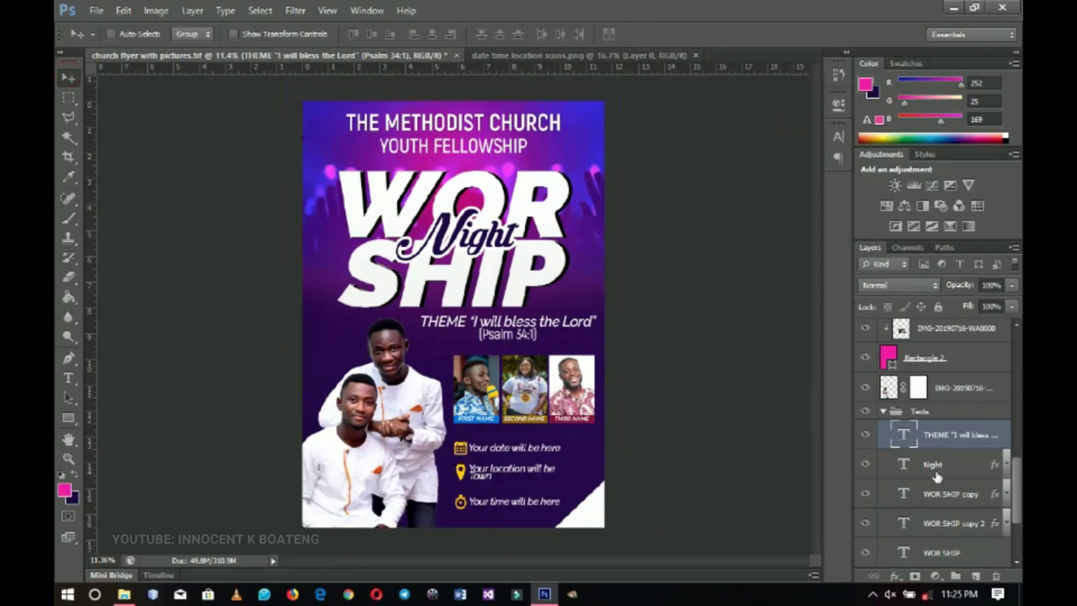
pyautogui.click(884, 410)
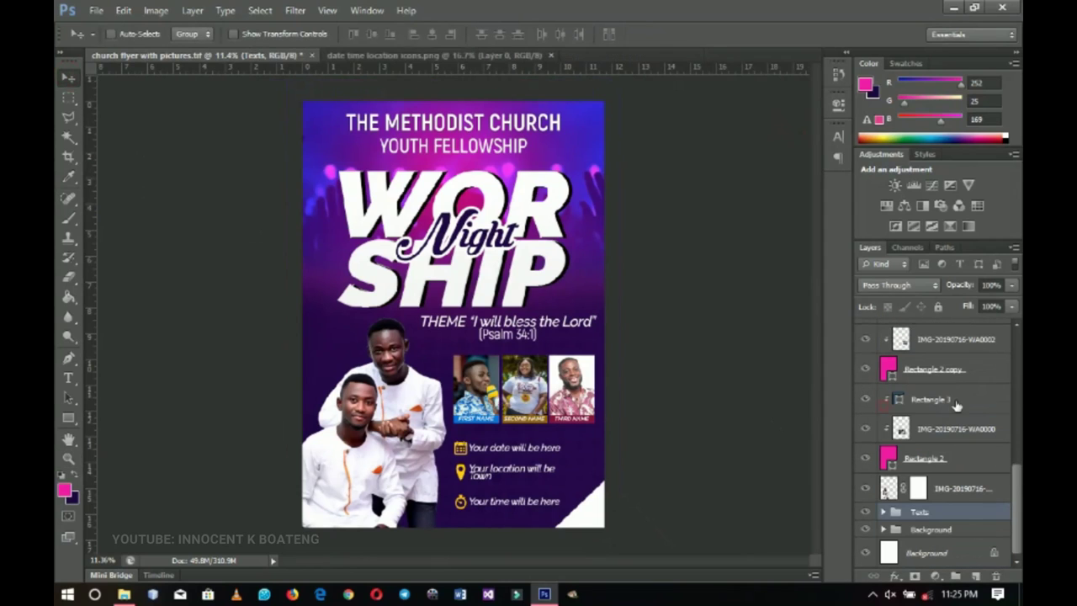
# - Group the layers from Rectangle 4 down to the portrait and name the group 'Pictures and text'
pyautogui.click(954, 488)
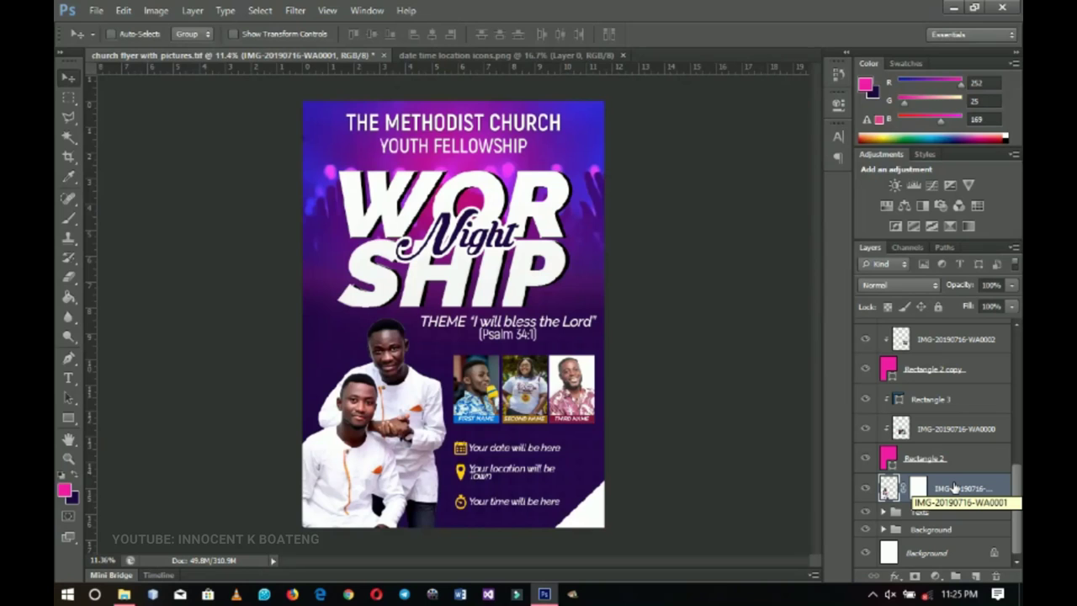
pyautogui.click(884, 511)
pyautogui.scroll(-3, 931, 366)
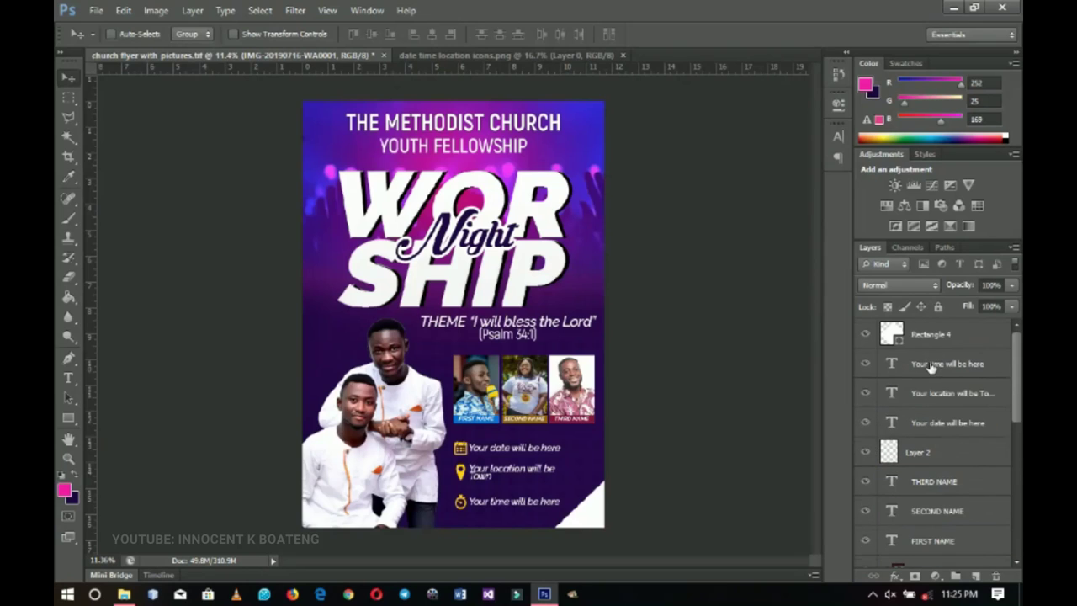
pyautogui.keyDown('shift'); pyautogui.click(926, 336); pyautogui.keyUp('shift')
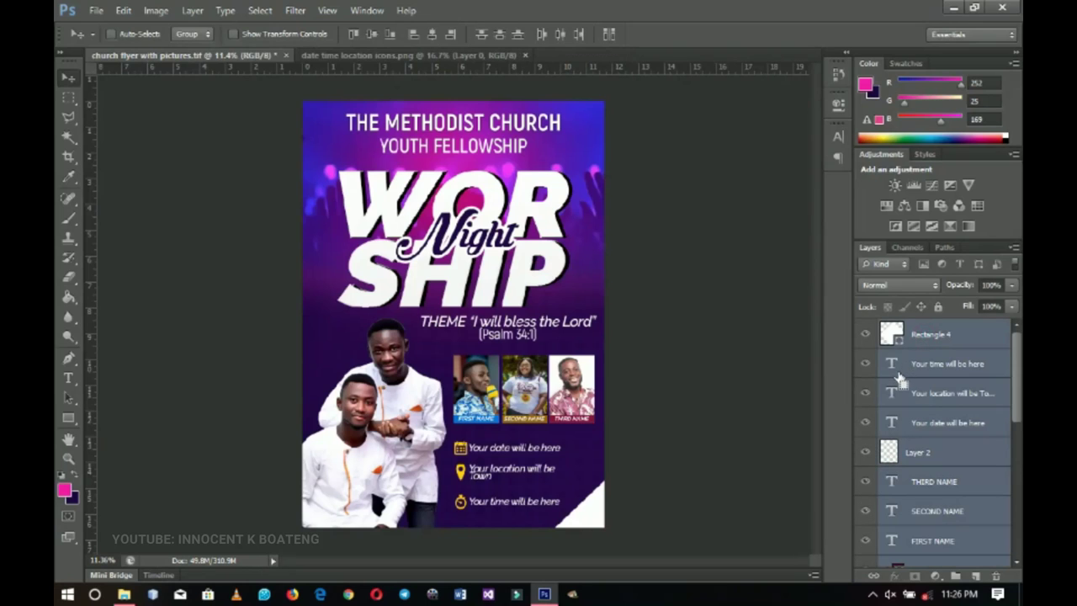
pyautogui.hotkey('ctrl', 'g')
pyautogui.doubleClick(923, 328)
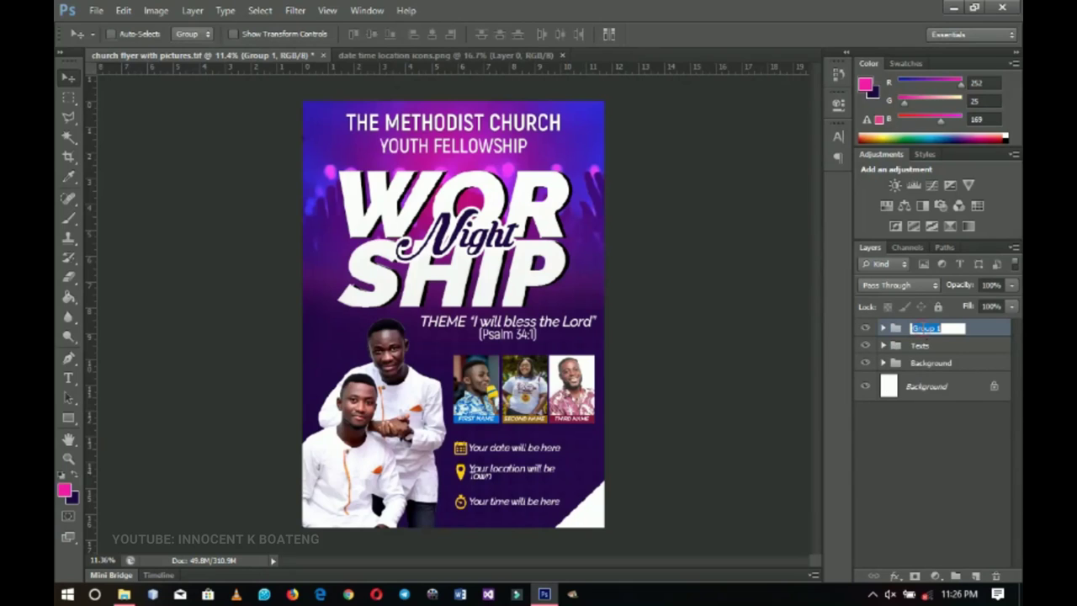
pyautogui.write('Pictures and text')
pyautogui.press('Return')
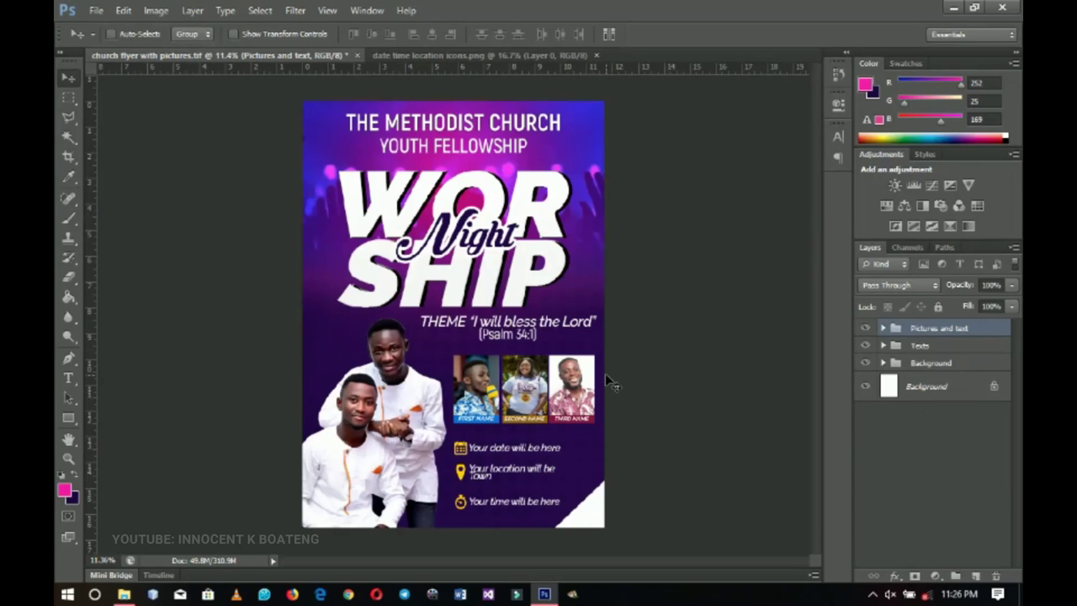
pyautogui.click(123, 594)
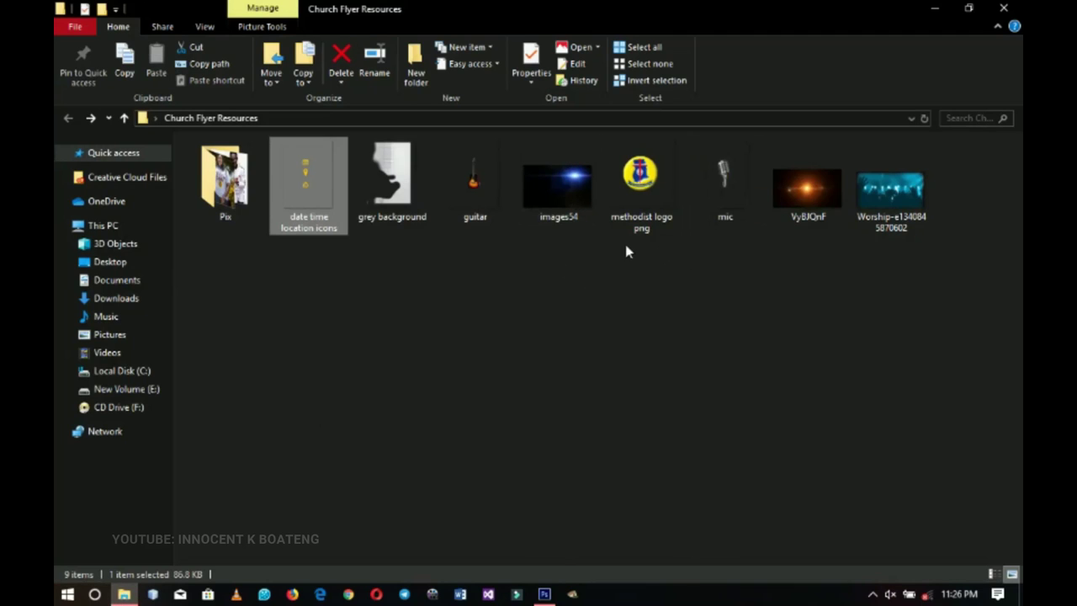
# - Place the VyBJQnF flare image into the flyer, scaled to about 186.5%
pyautogui.moveTo(824, 199); pyautogui.dragTo(731, 355)
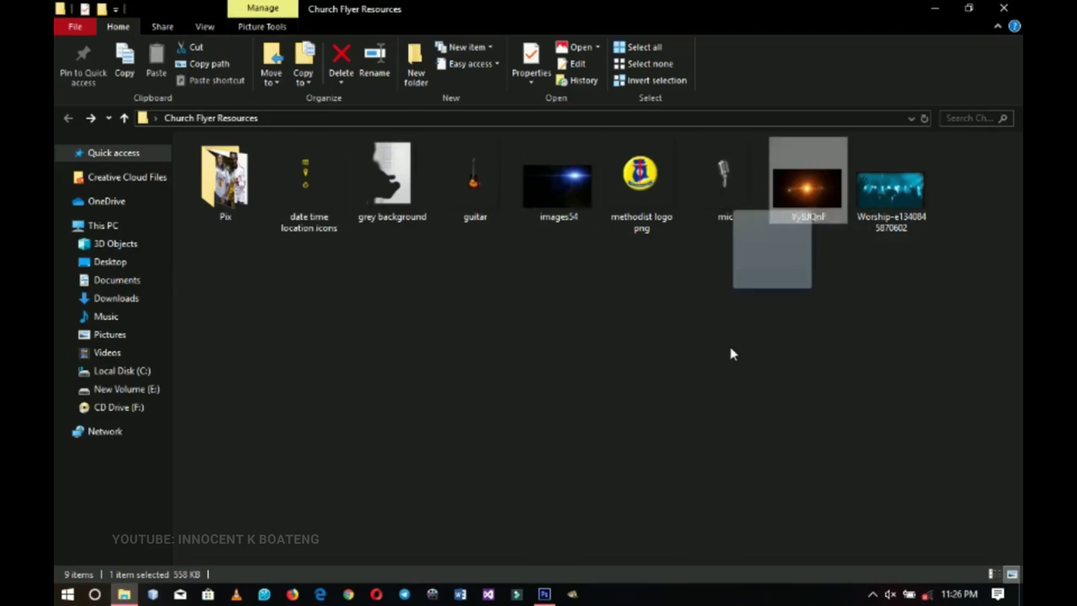
pyautogui.moveTo(528, 565); pyautogui.dragTo(408, 360)
pyautogui.moveTo(556, 371); pyautogui.dragTo(646, 422)
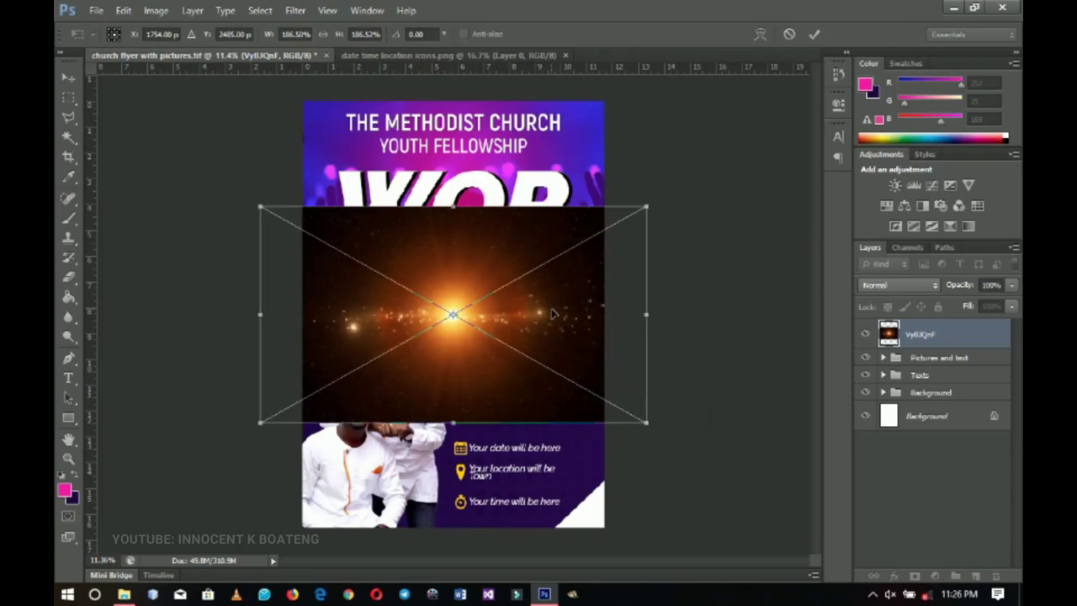
pyautogui.press('Return')
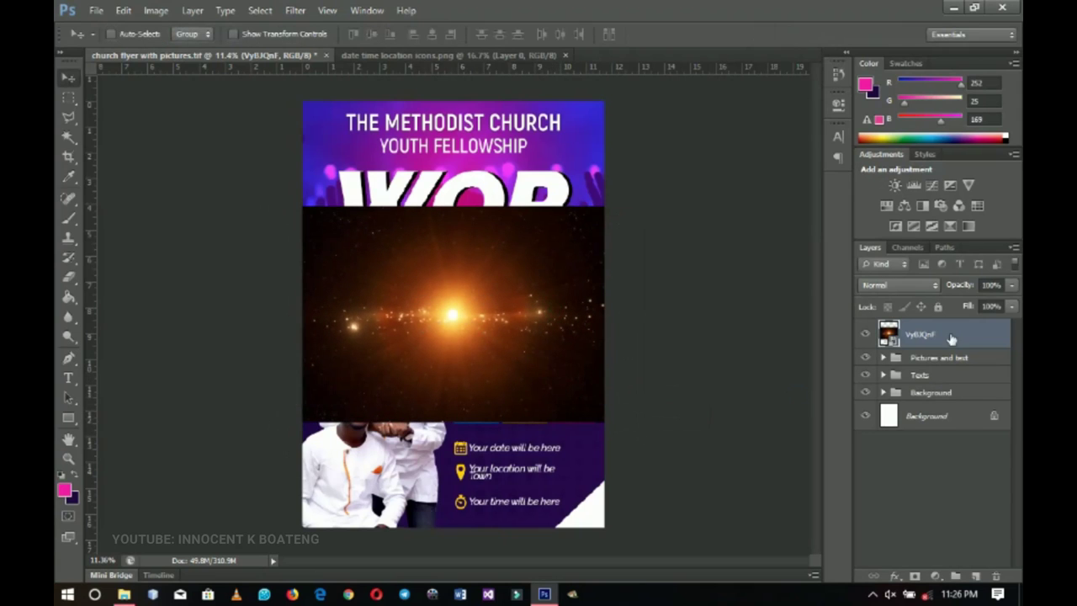
# - Rasterize the flare layer, set it to Screen blend mode, and shift it left
pyautogui.rightClick(951, 338)
pyautogui.click(889, 211)
pyautogui.click(883, 289)
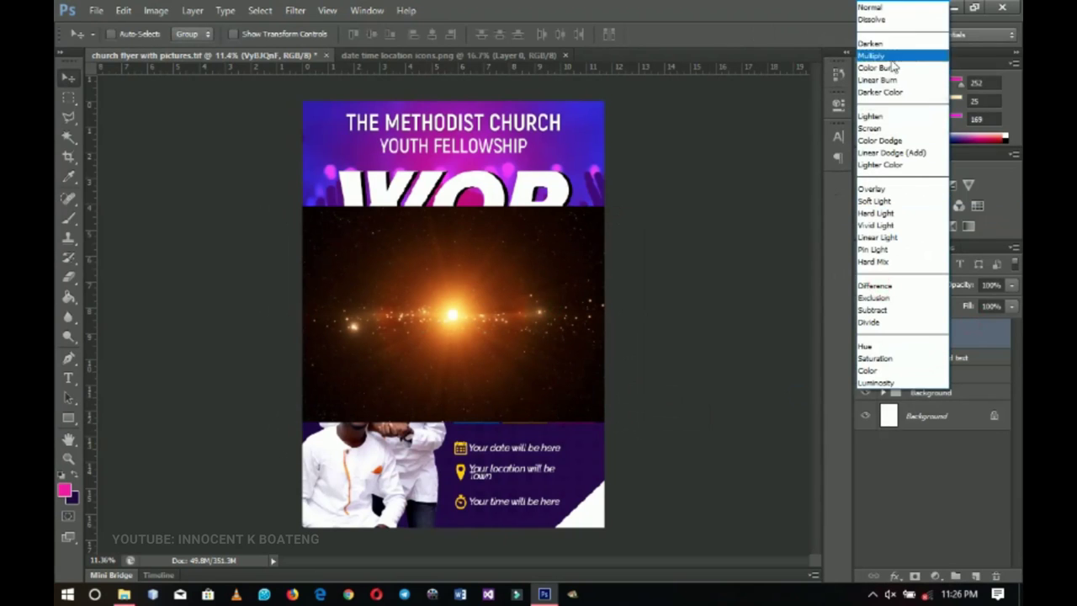
pyautogui.click(874, 129)
pyautogui.moveTo(572, 308); pyautogui.dragTo(497, 317)
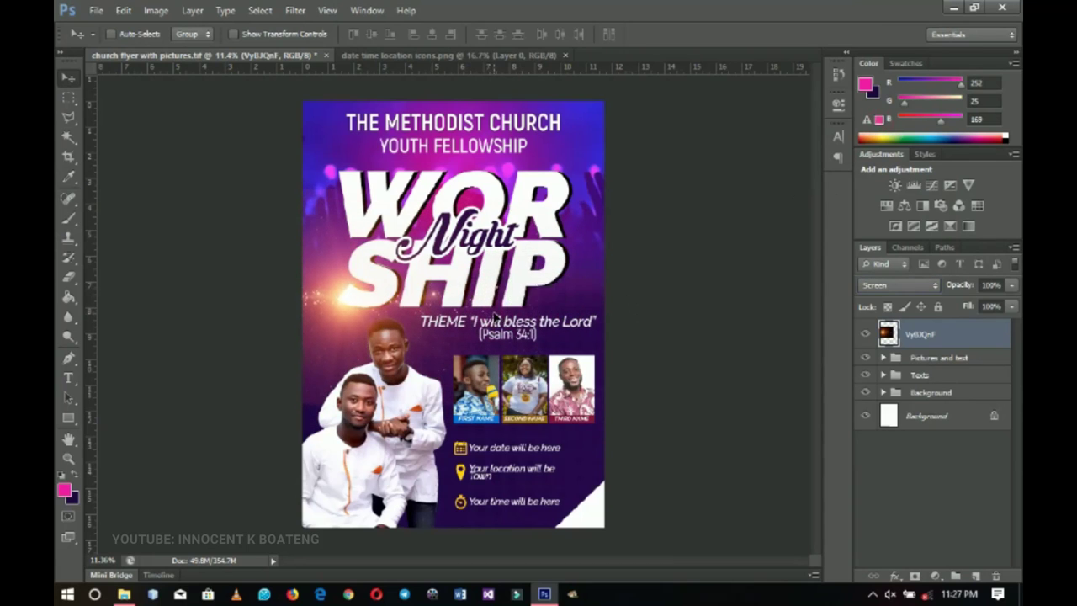
# - Soften the flare with a strong Gaussian blur
pyautogui.click(295, 10)
pyautogui.moveTo(351, 163)
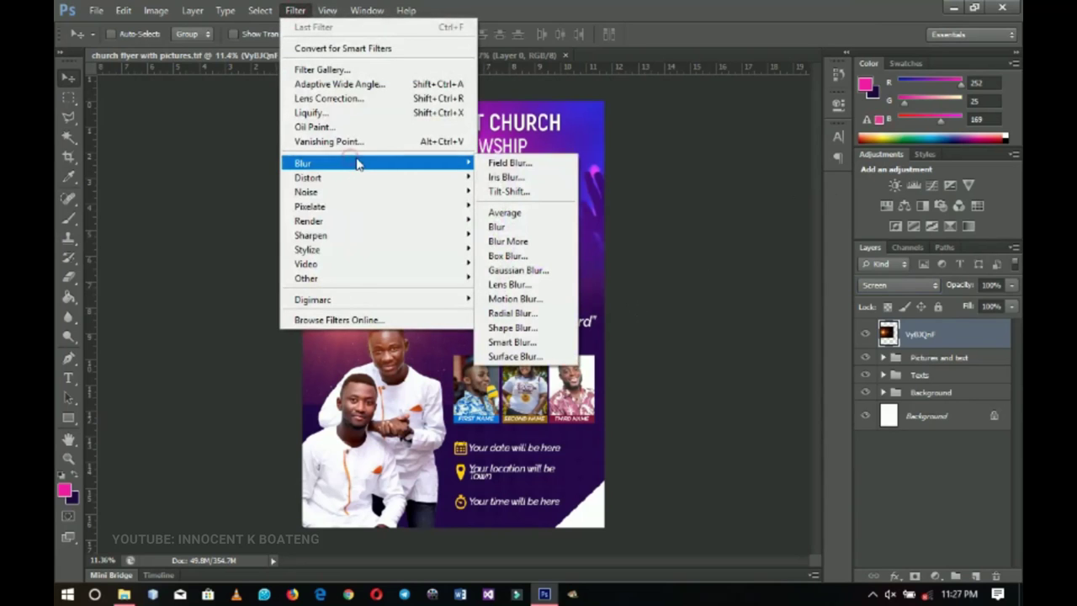
pyautogui.click(502, 270)
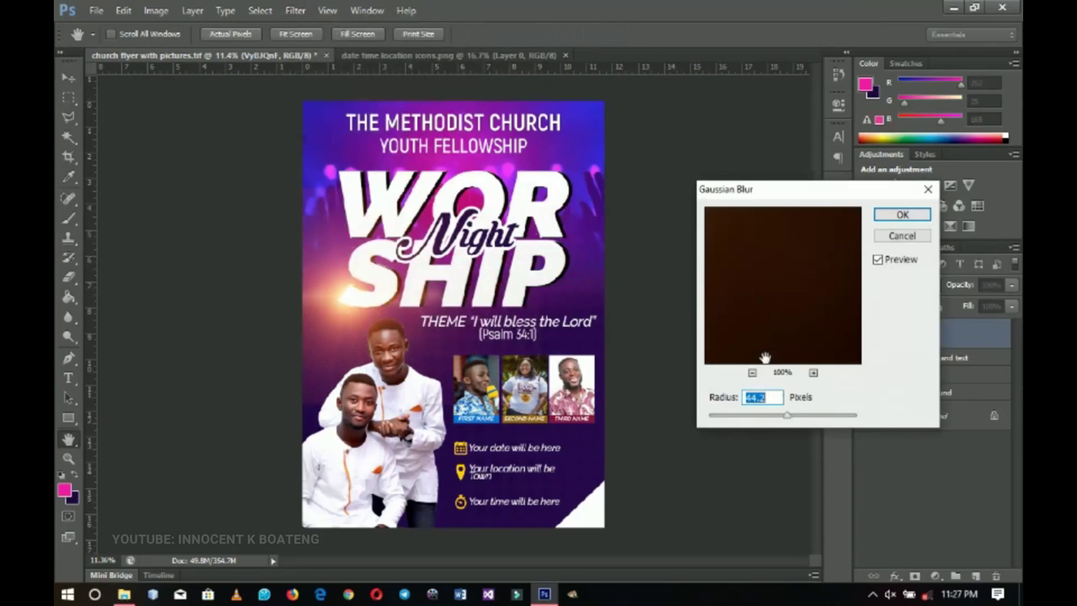
pyautogui.moveTo(787, 415); pyautogui.dragTo(806, 412)
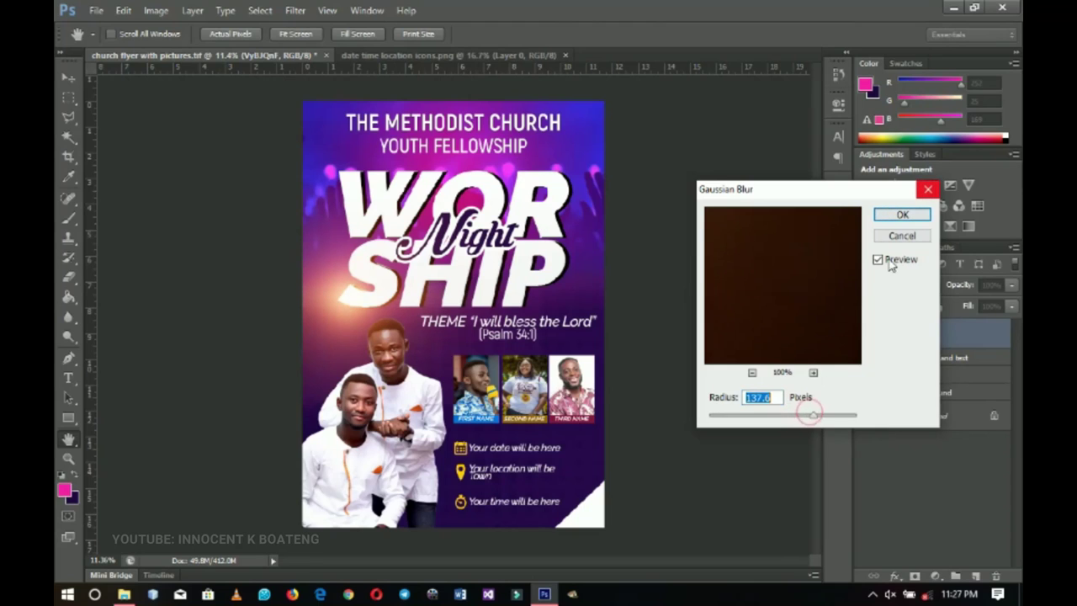
pyautogui.click(901, 214)
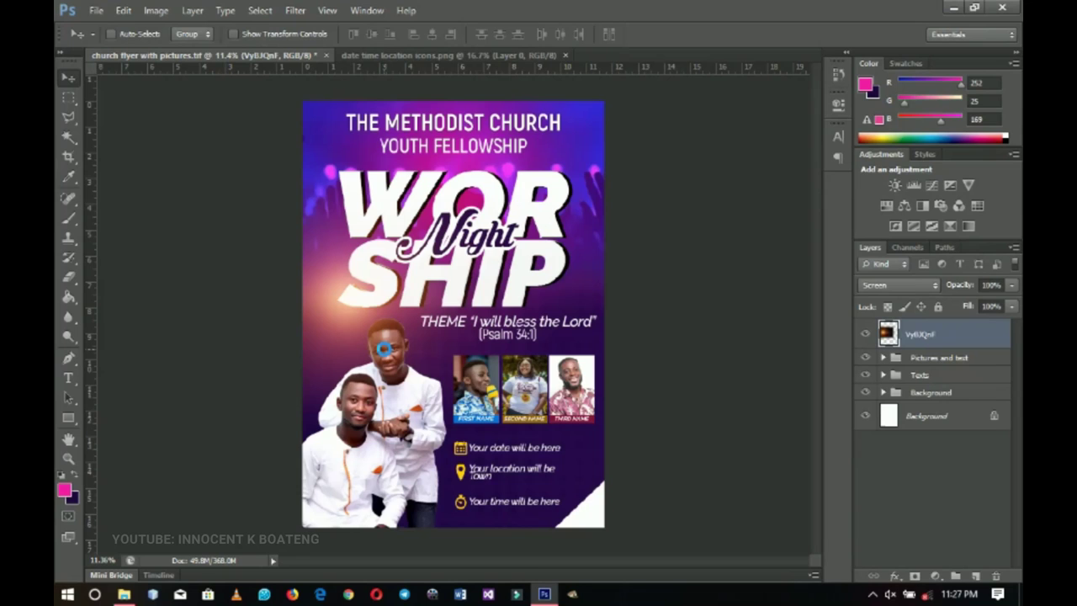
# - Enlarge the glow overlay to about 118.5% width and height
pyautogui.hotkey('ctrl', 't')
pyautogui.moveTo(577, 157); pyautogui.dragTo(609, 134)
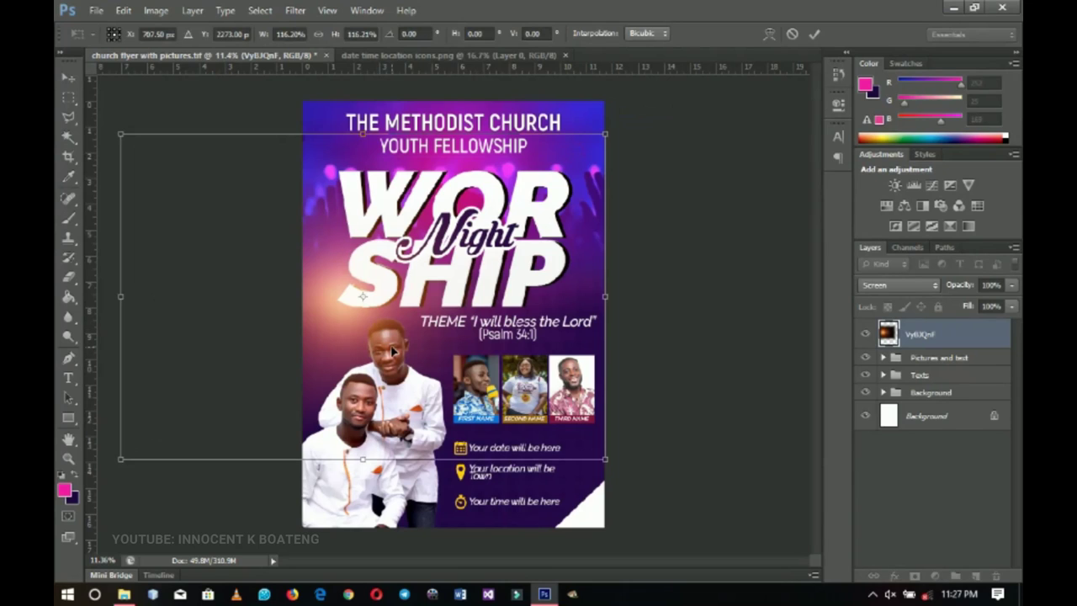
pyautogui.moveTo(614, 131); pyautogui.dragTo(619, 127)
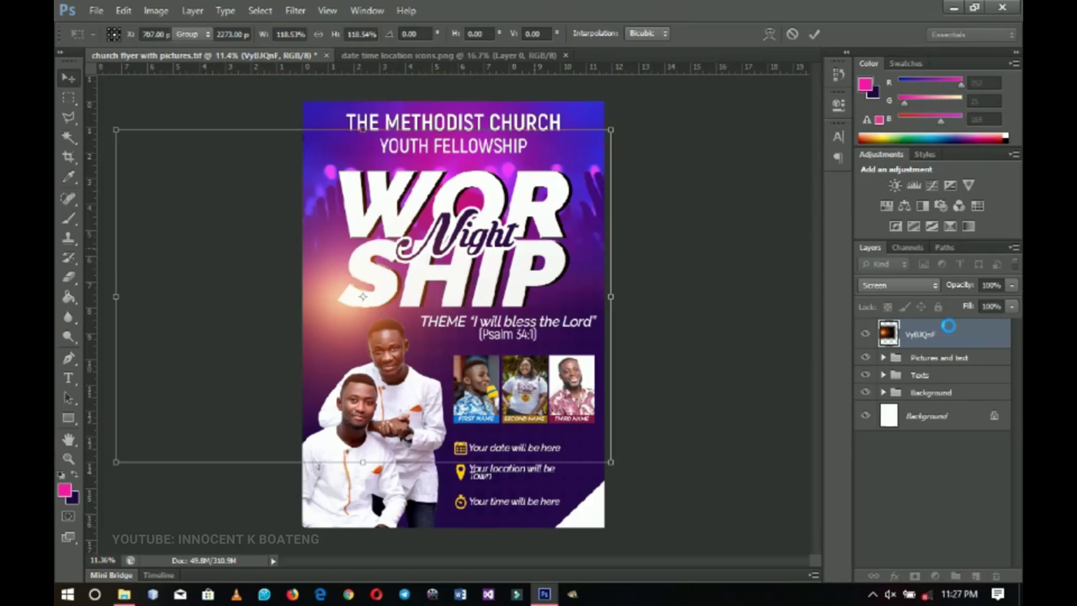
pyautogui.press('Return')
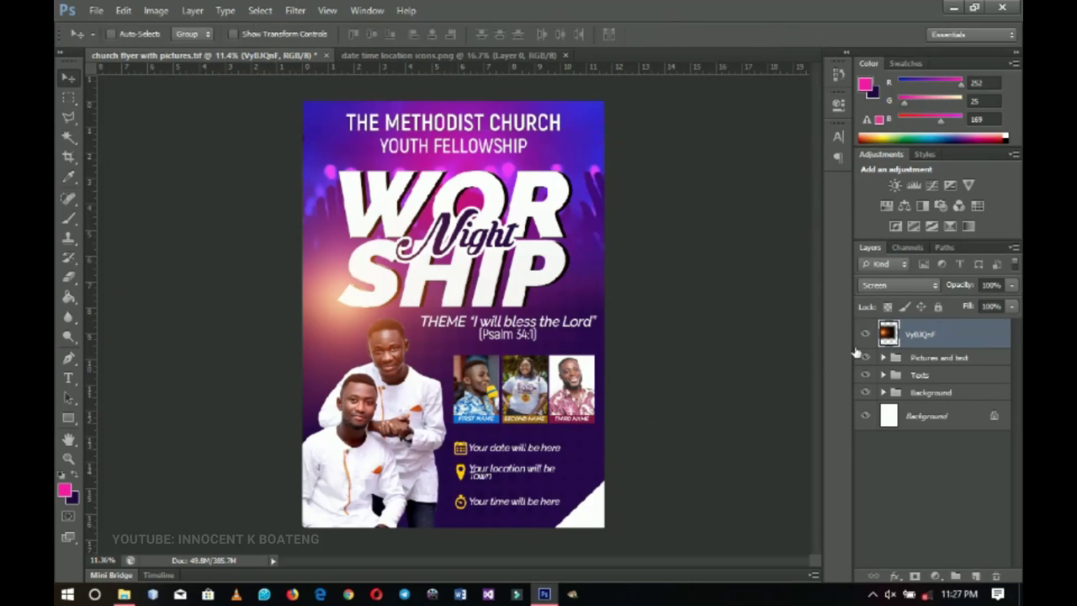
# - Set the glow's hue to -30 for a pinker tone, undoing a trial duplicate
pyautogui.hotkey('ctrl', 'u')
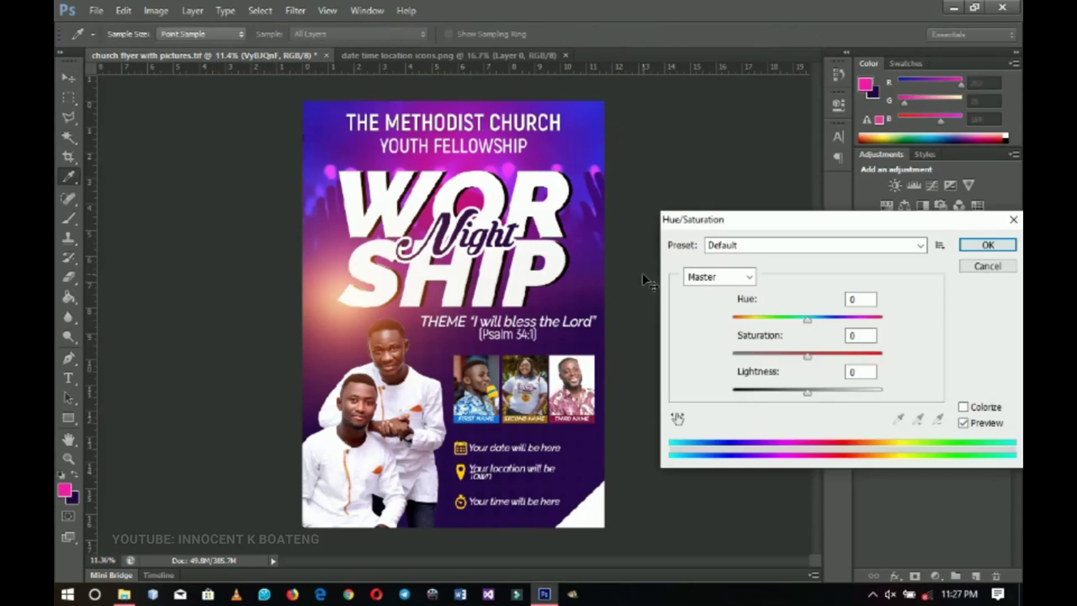
pyautogui.moveTo(808, 322); pyautogui.dragTo(717, 329)
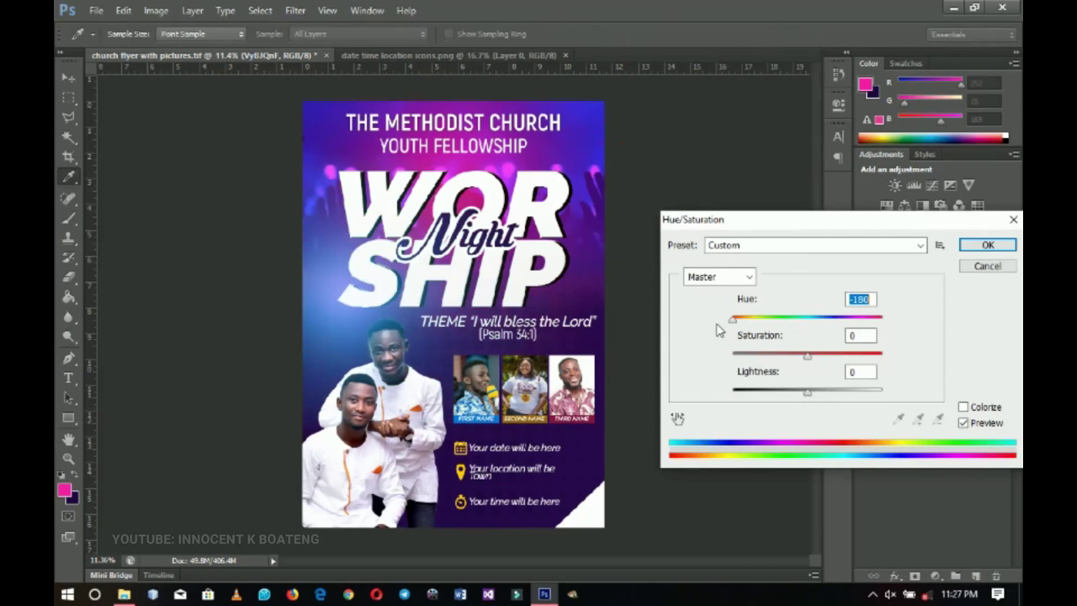
pyautogui.moveTo(697, 330); pyautogui.dragTo(787, 320)
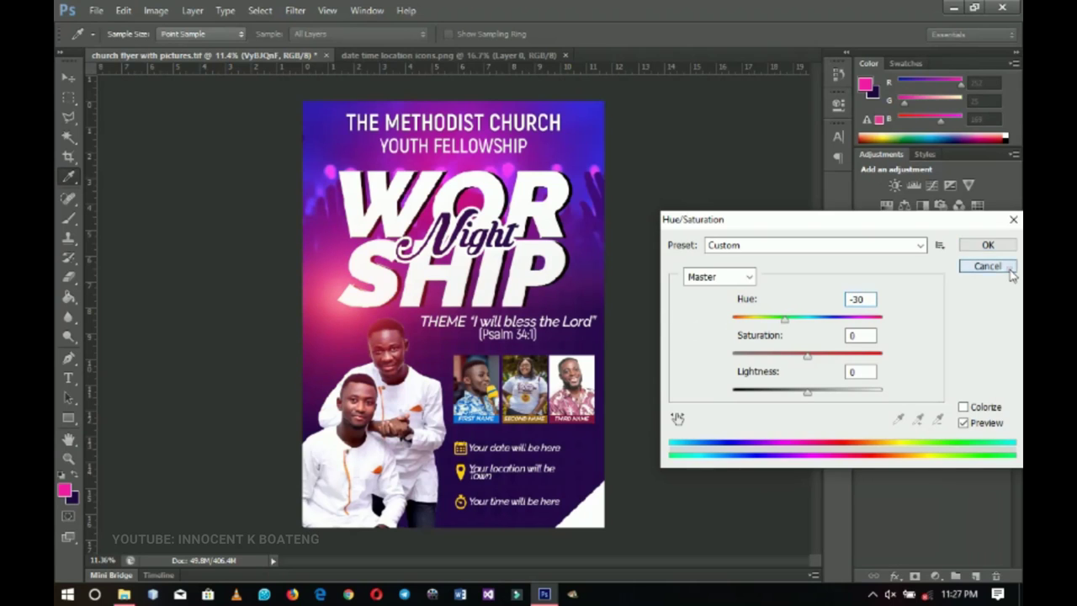
pyautogui.click(988, 245)
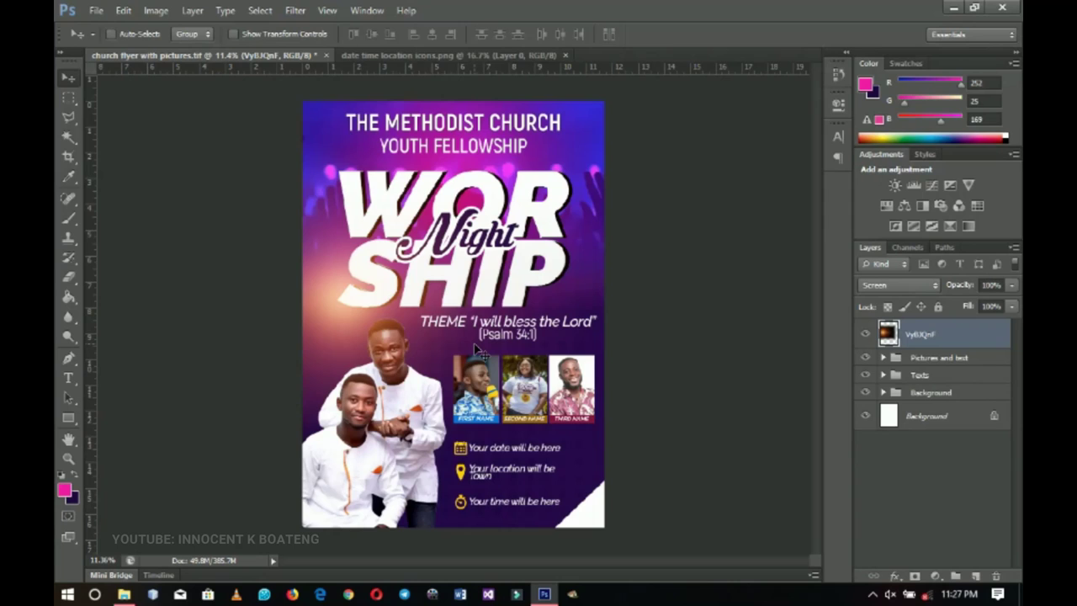
pyautogui.hotkey('ctrl', 'j')
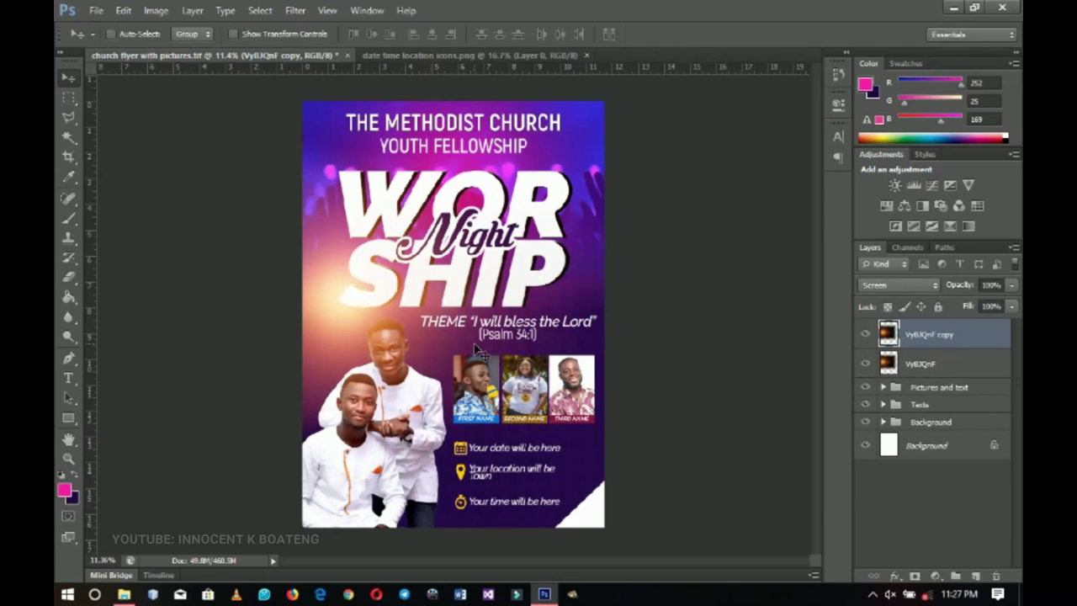
pyautogui.hotkey('ctrl', 'z')
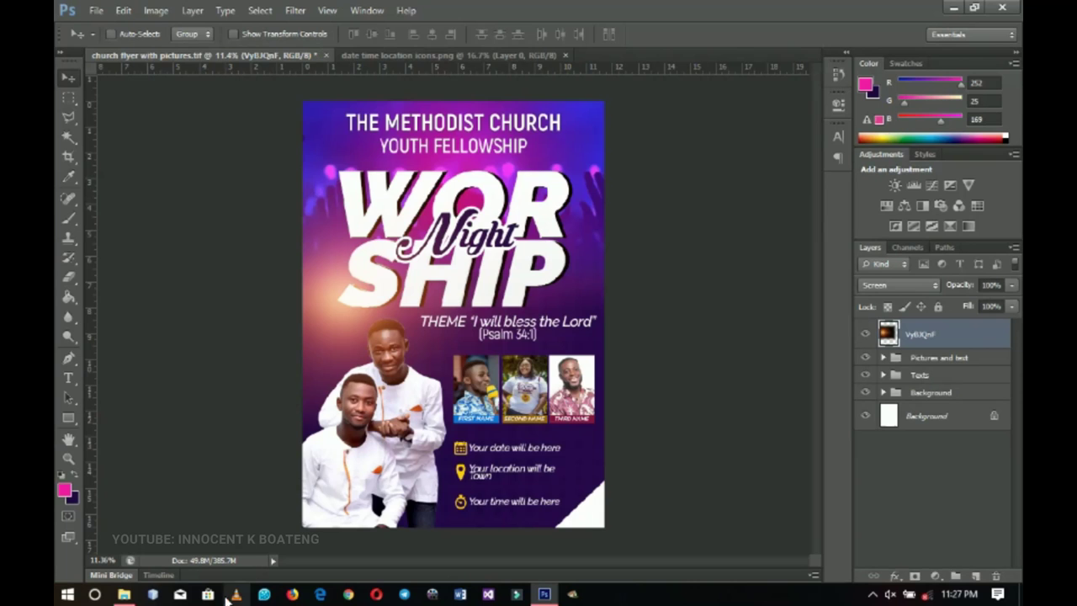
# - Place the images54 flare over WORSHIP, scaled to about 131%
pyautogui.click(124, 594)
pyautogui.moveTo(562, 199); pyautogui.dragTo(501, 323)
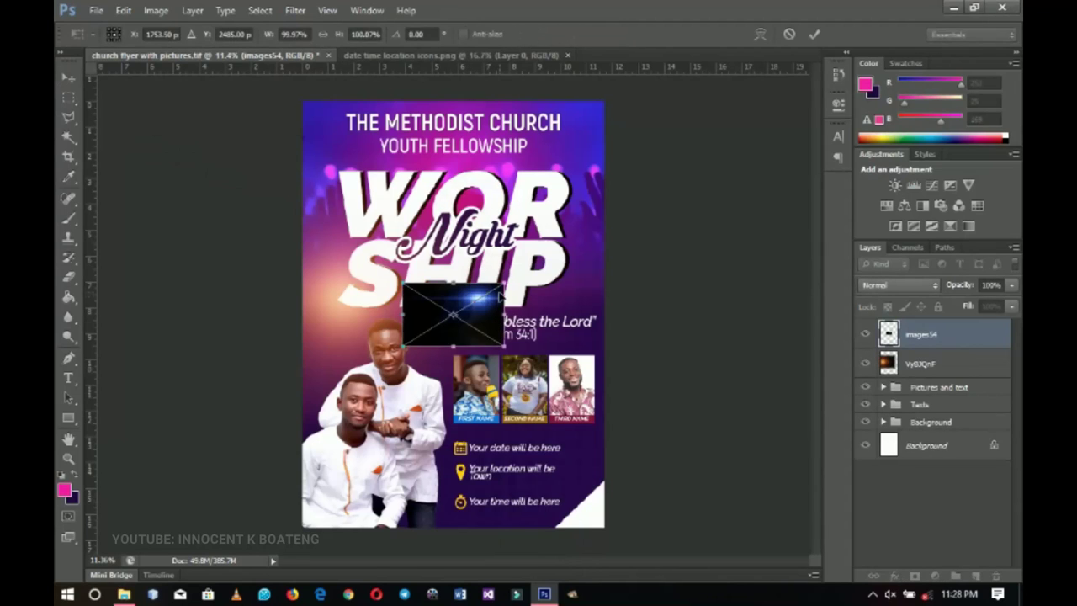
pyautogui.moveTo(504, 283); pyautogui.dragTo(504, 249)
pyautogui.press('Return')
# - Rasterize images54, set it to Screen blend mode, and scale it to about 282%
pyautogui.rightClick(930, 336)
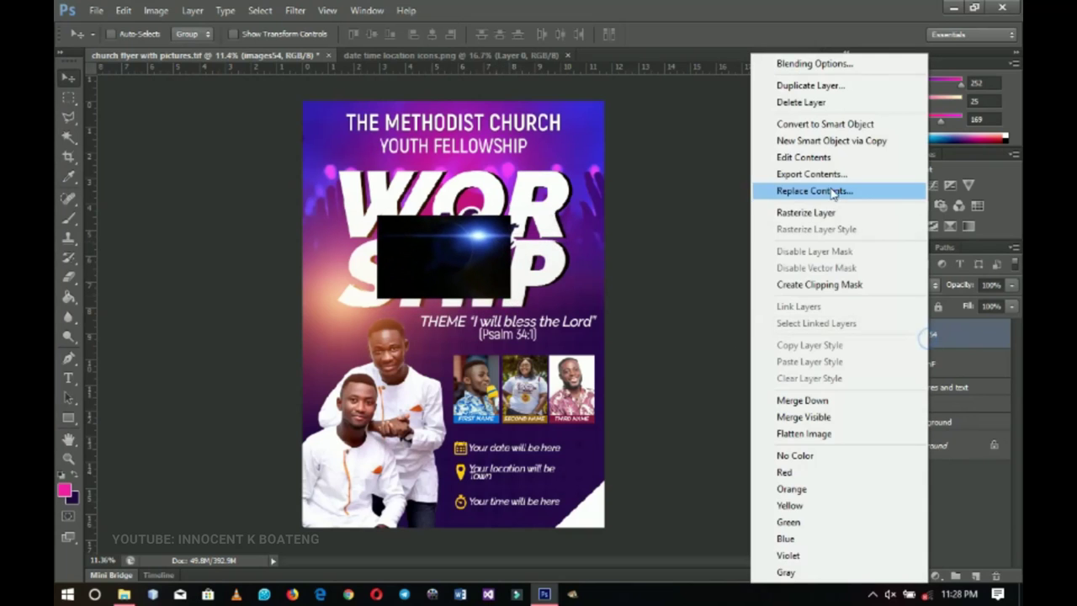
pyautogui.click(842, 211)
pyautogui.click(908, 285)
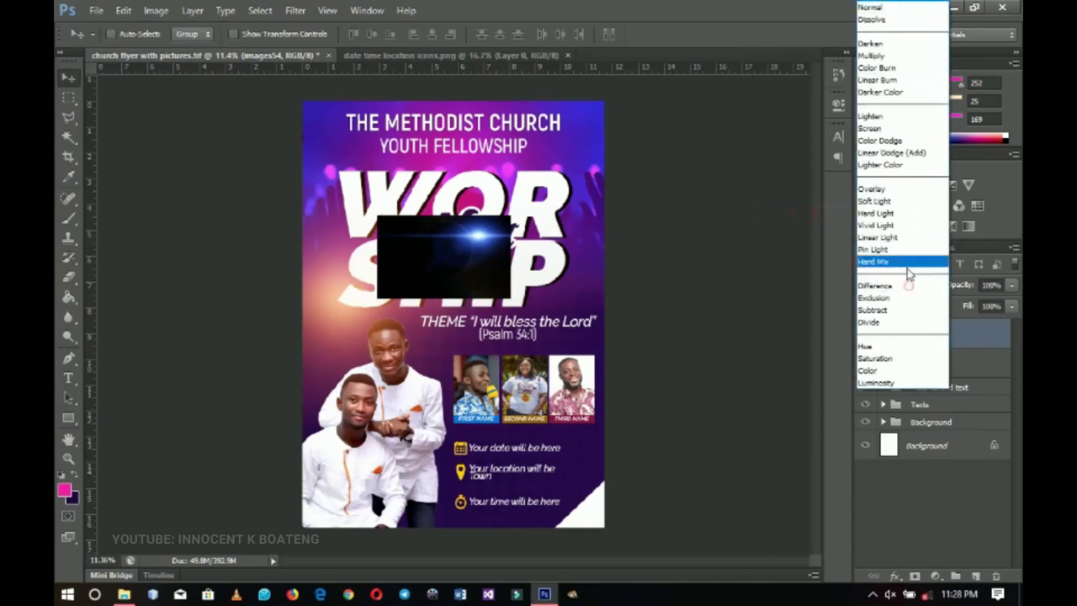
pyautogui.click(875, 127)
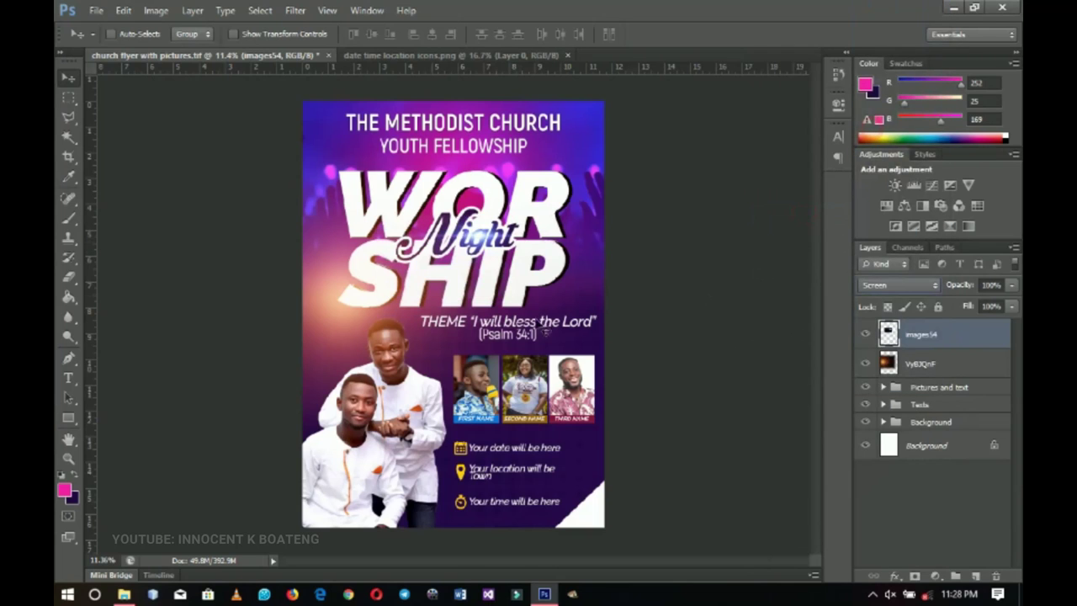
pyautogui.hotkey('ctrl', 't')
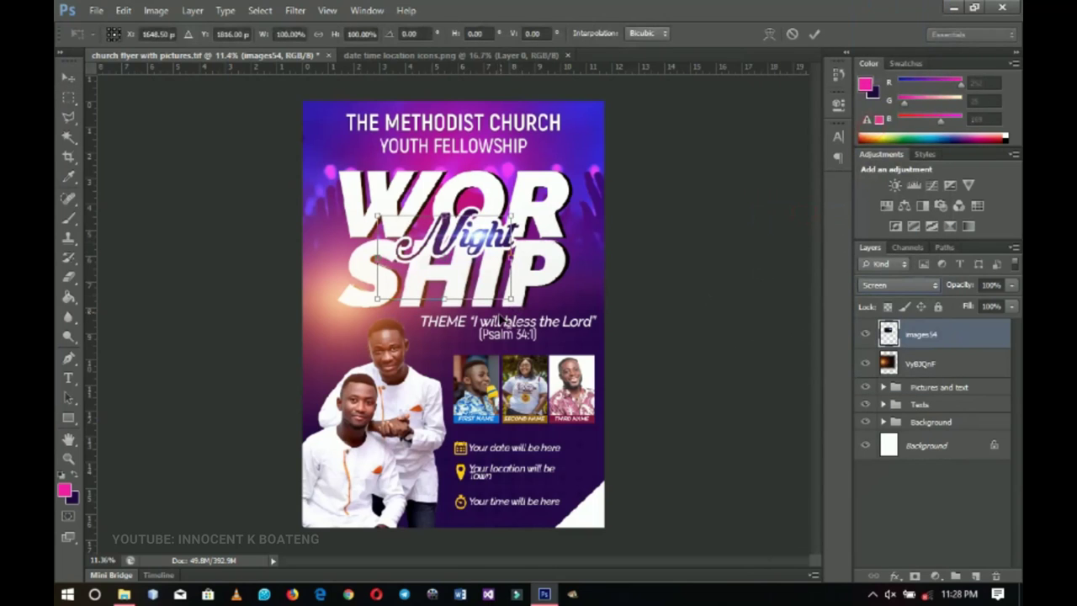
pyautogui.moveTo(510, 296)
pyautogui.mouseDown()
pyautogui.moveTo(602, 327)
pyautogui.moveTo(579, 261)
pyautogui.moveTo(511, 307)
pyautogui.moveTo(503, 288)
pyautogui.moveTo(514, 288)
pyautogui.moveTo(492, 288)
pyautogui.mouseUp()
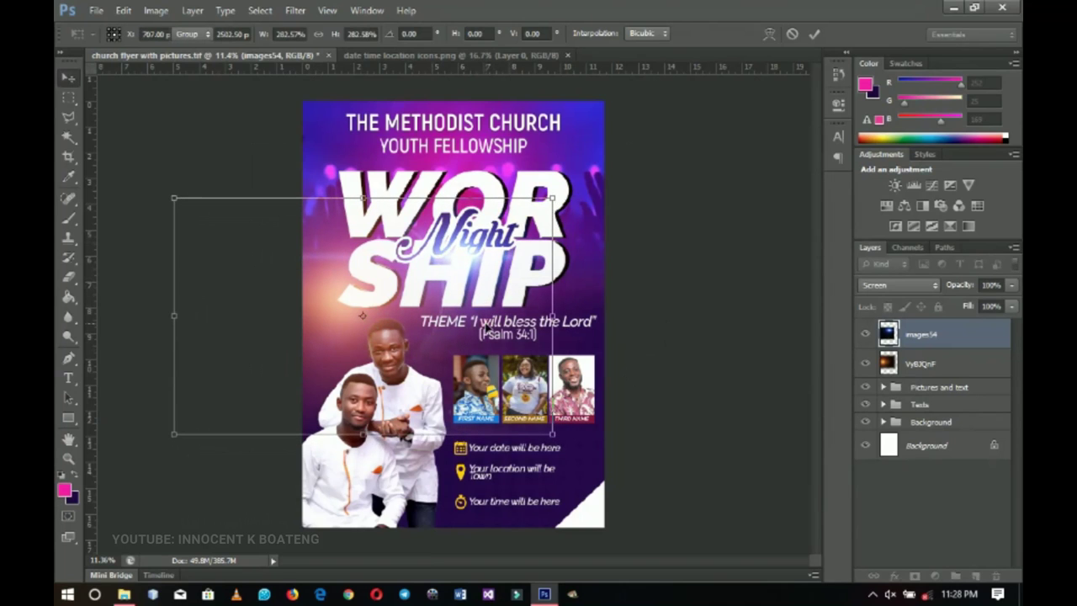
pyautogui.press('Return')
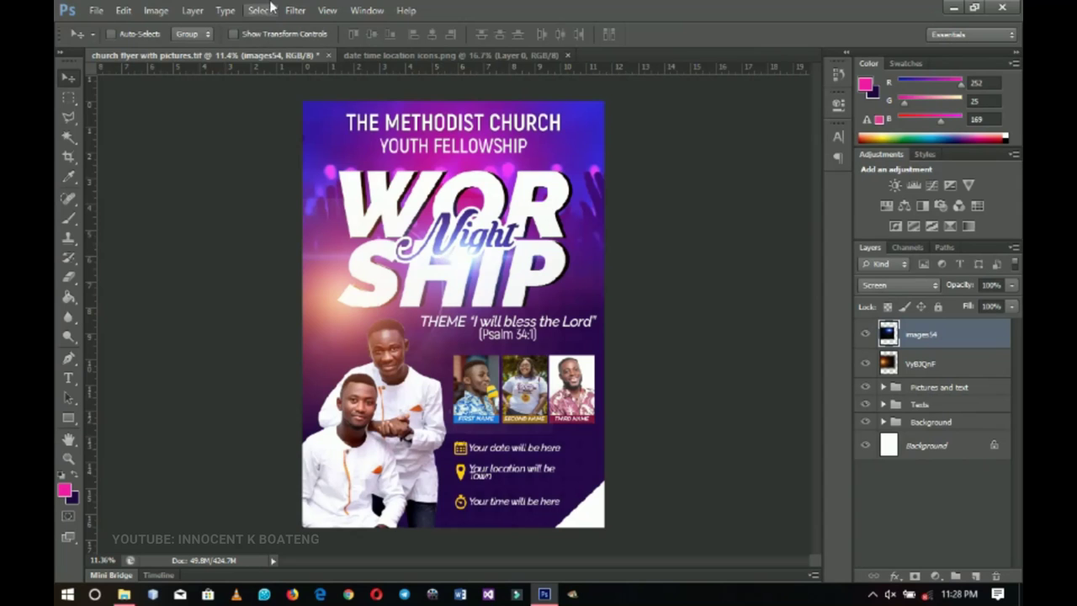
# - Apply a 19.6-pixel Gaussian blur to the images54 flare
pyautogui.click(298, 12)
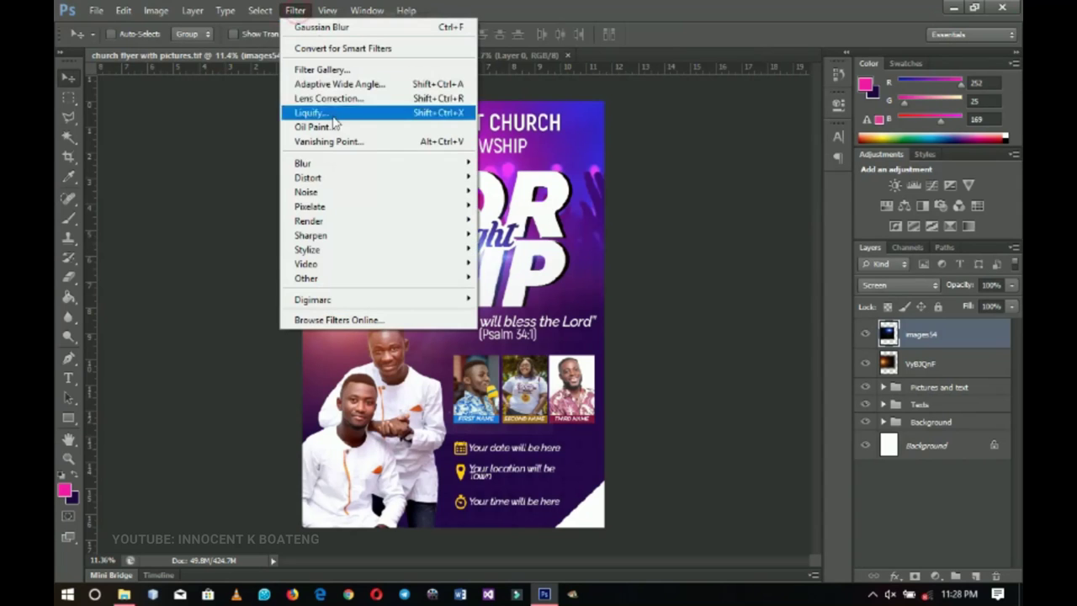
pyautogui.moveTo(416, 168)
pyautogui.click(518, 270)
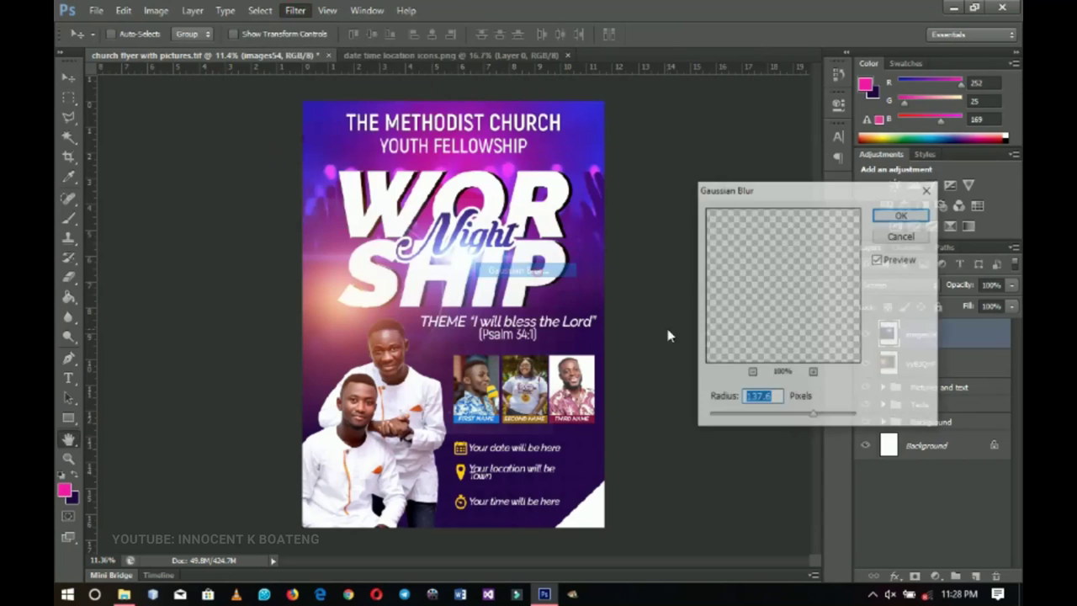
pyautogui.moveTo(801, 408); pyautogui.dragTo(769, 419)
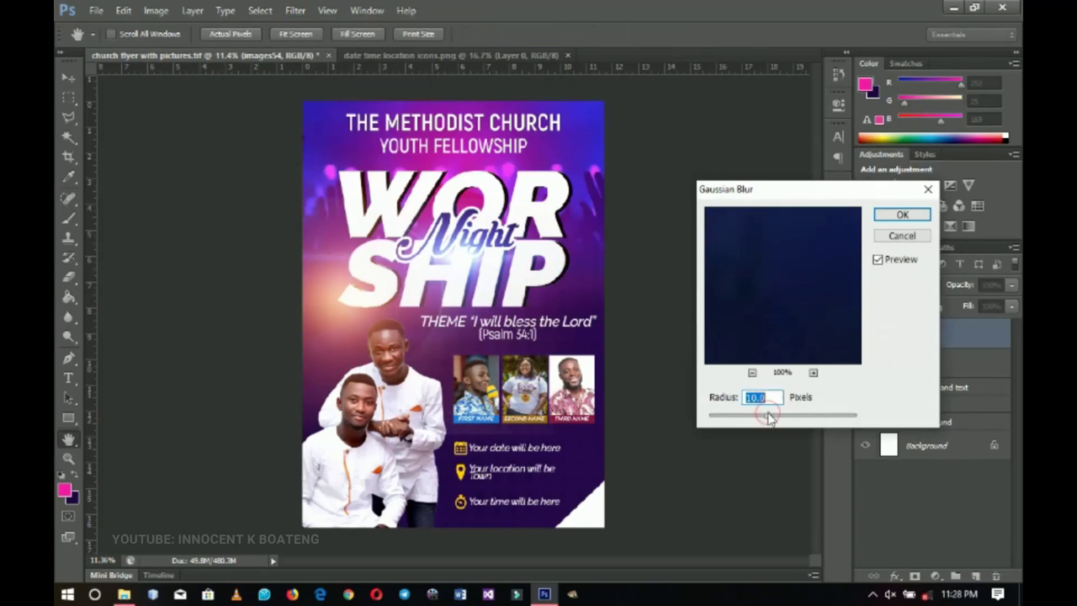
pyautogui.moveTo(768, 416); pyautogui.dragTo(773, 415)
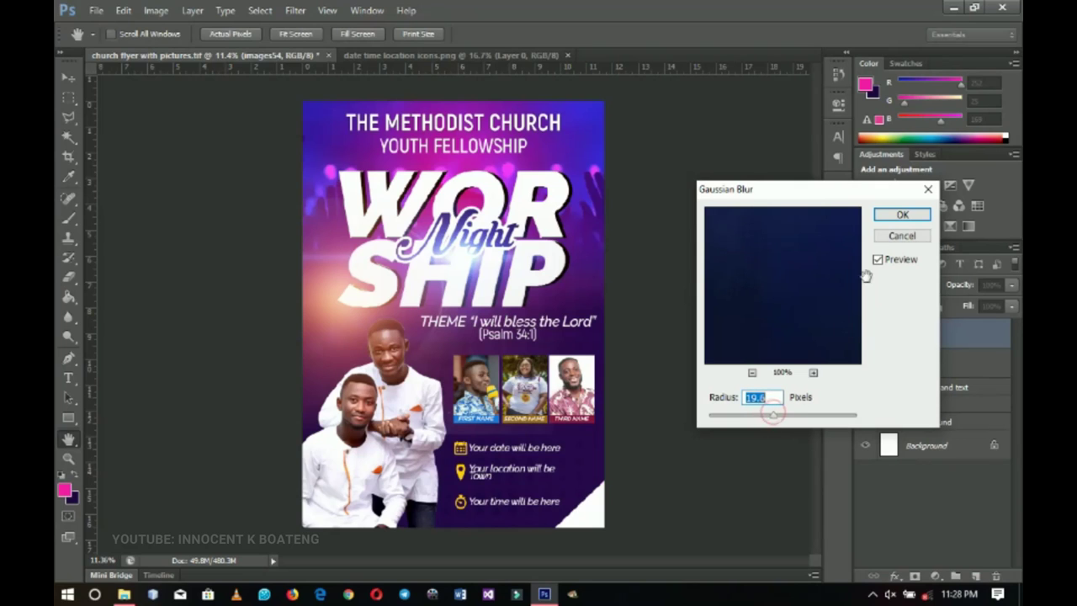
pyautogui.click(892, 215)
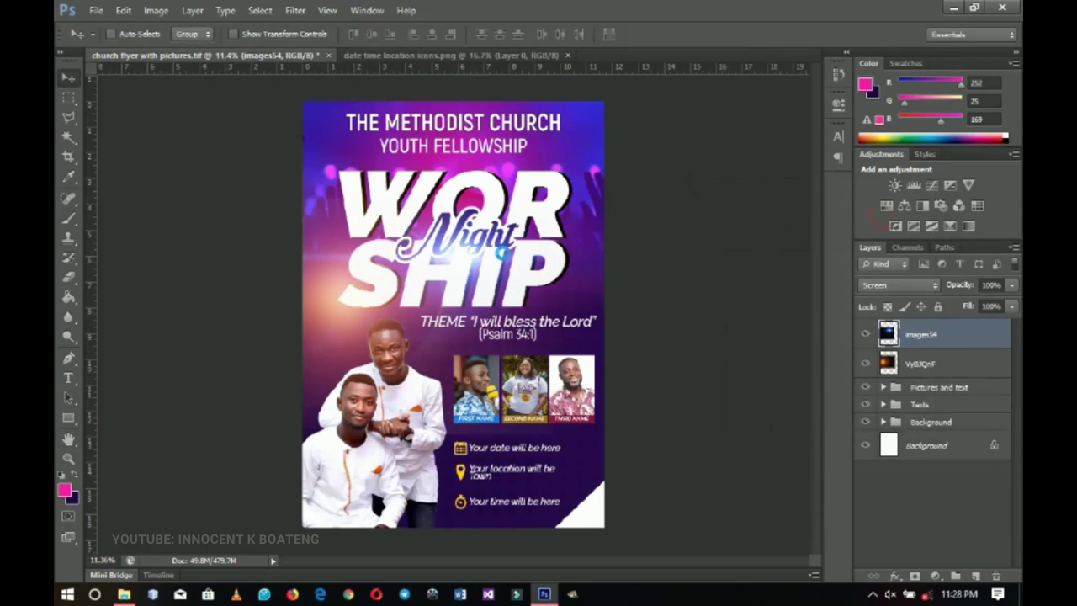
# - Zoom in slightly and select the guitar image in the resources folder
pyautogui.press('z')
pyautogui.click(591, 376)
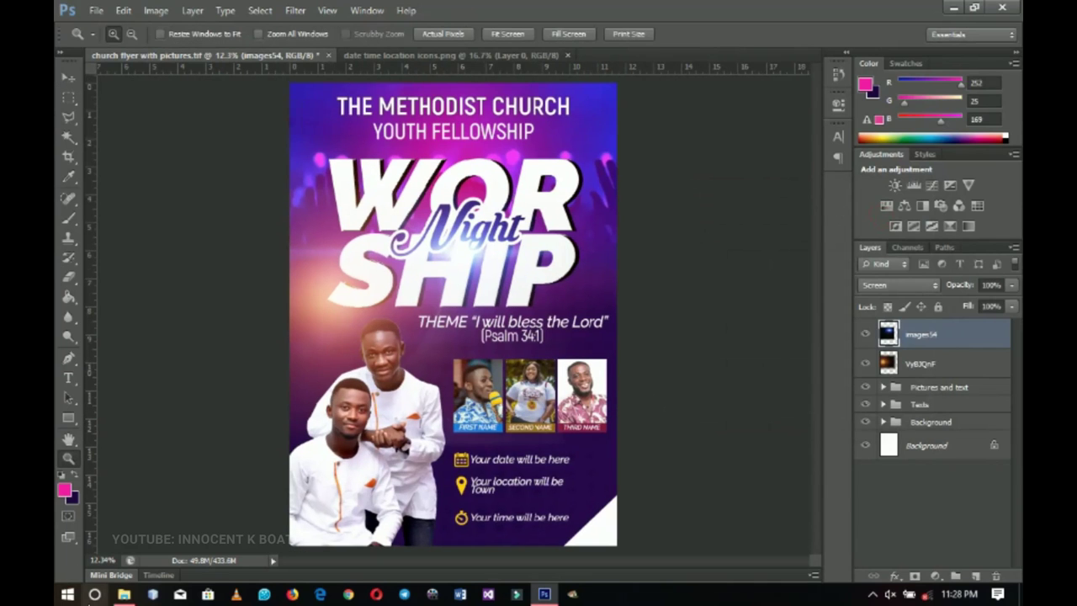
pyautogui.click(124, 594)
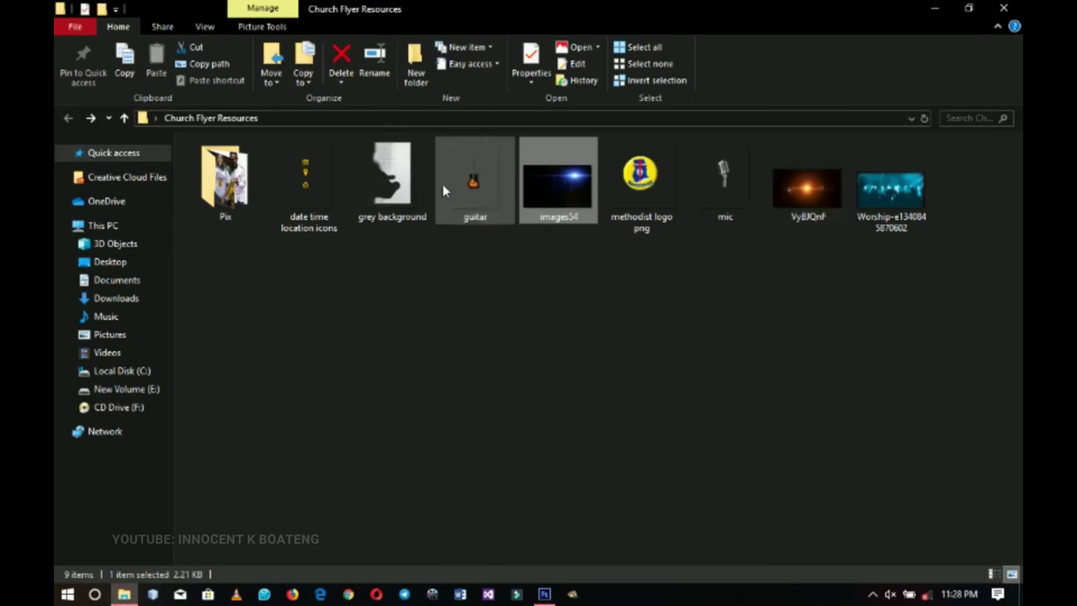
pyautogui.click(469, 193)
# - Place the guitar image above the Worship layer, to the right of SHIP
pyautogui.click(544, 594)
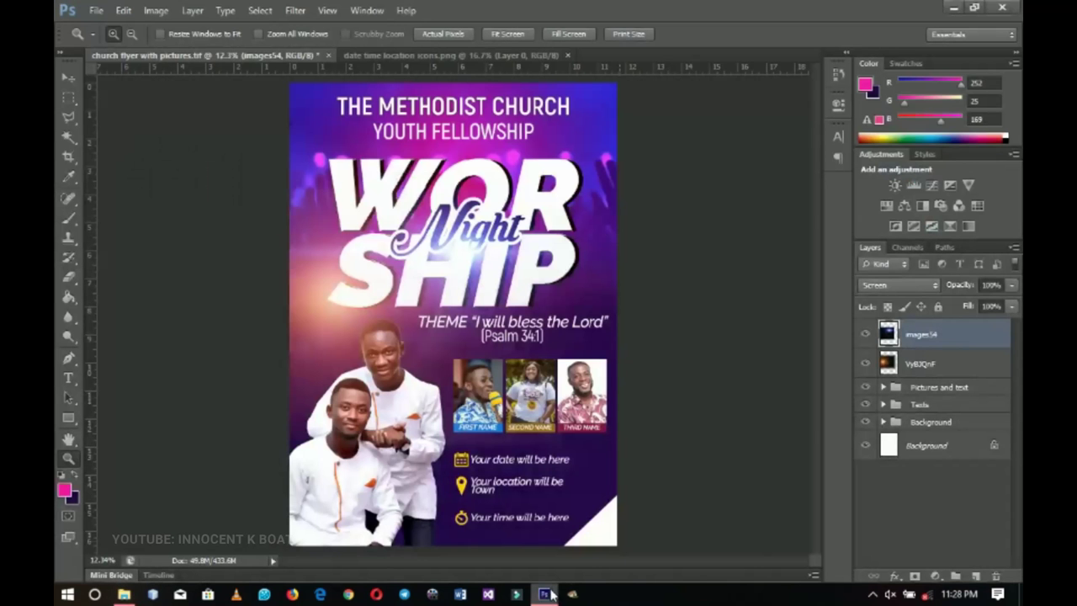
pyautogui.click(882, 422)
pyautogui.scroll(-1, 934, 471)
pyautogui.scroll(1, 942, 475)
pyautogui.click(969, 444)
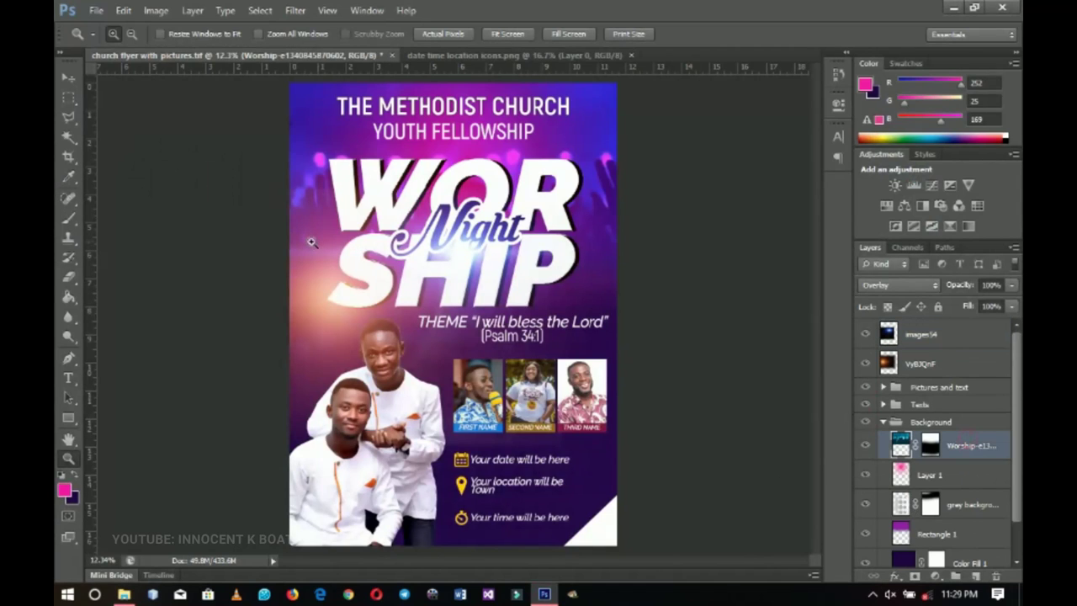
pyautogui.click(124, 594)
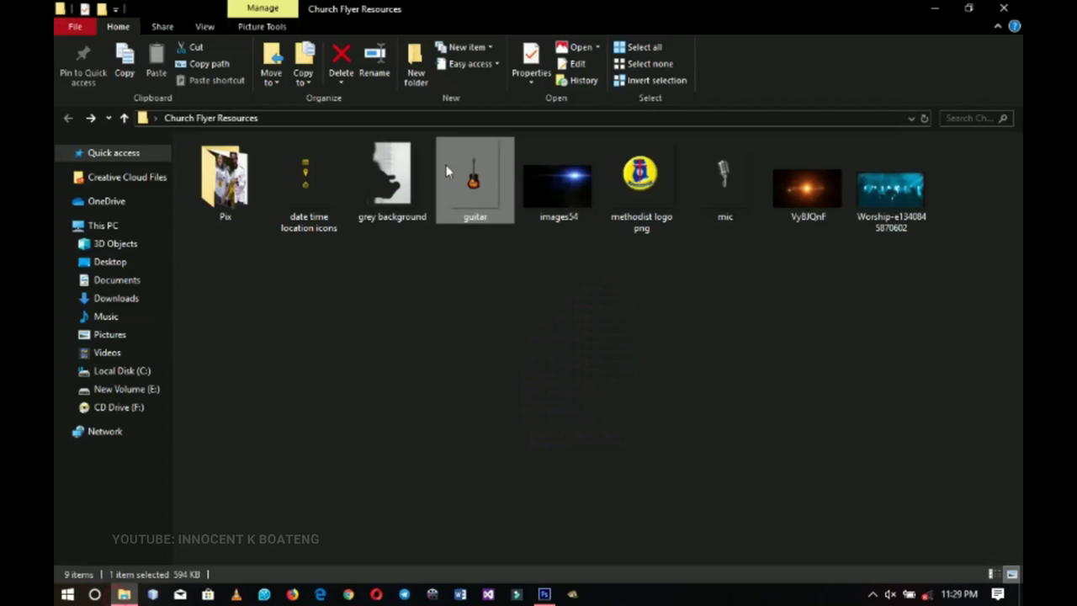
pyautogui.moveTo(472, 189); pyautogui.dragTo(606, 283)
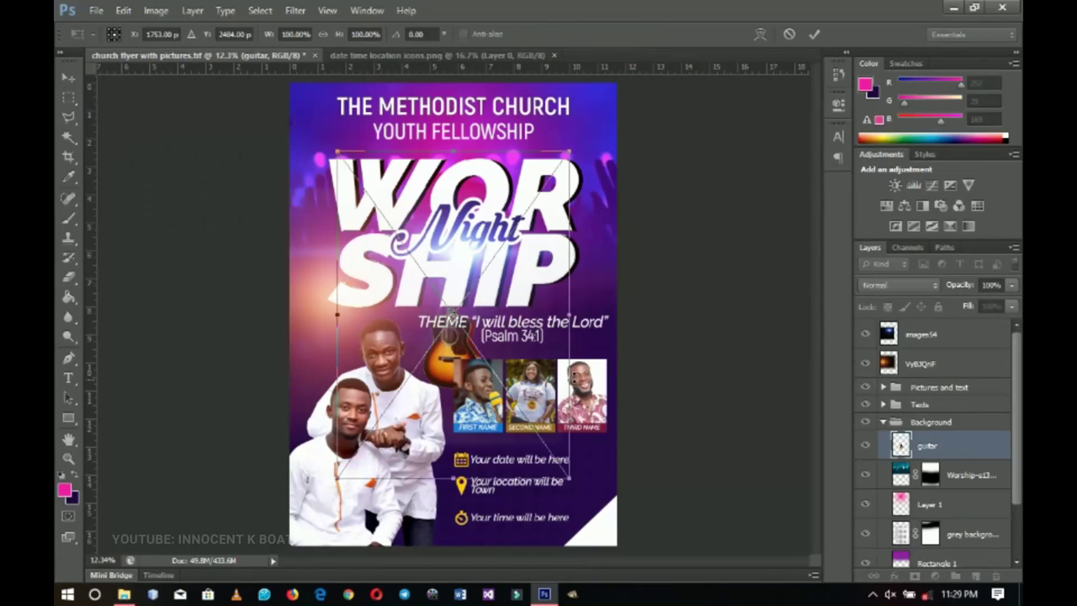
pyautogui.moveTo(539, 298); pyautogui.dragTo(653, 248)
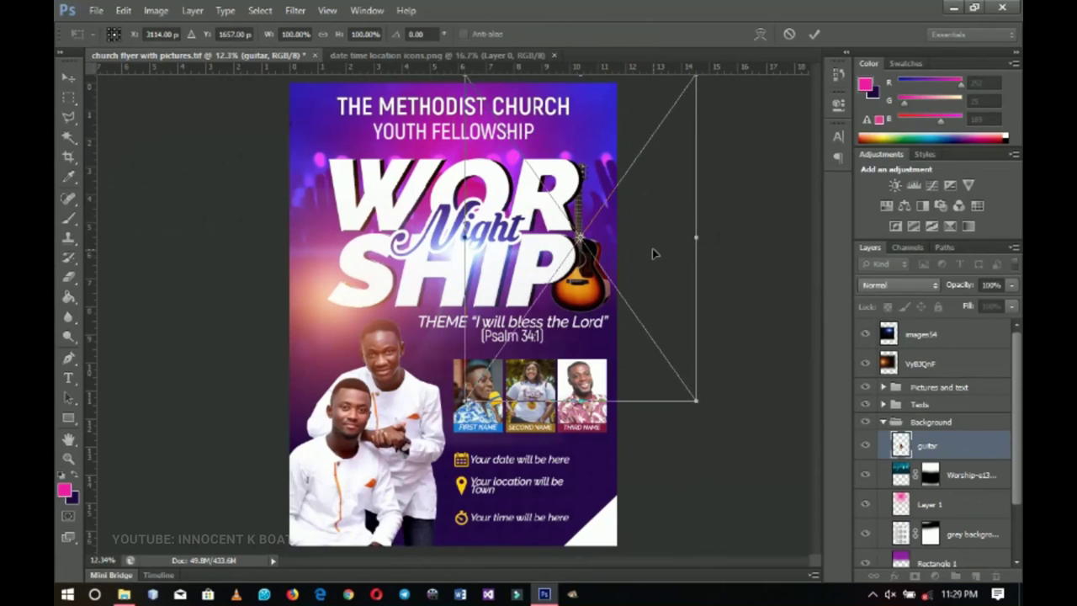
pyautogui.press('Return')
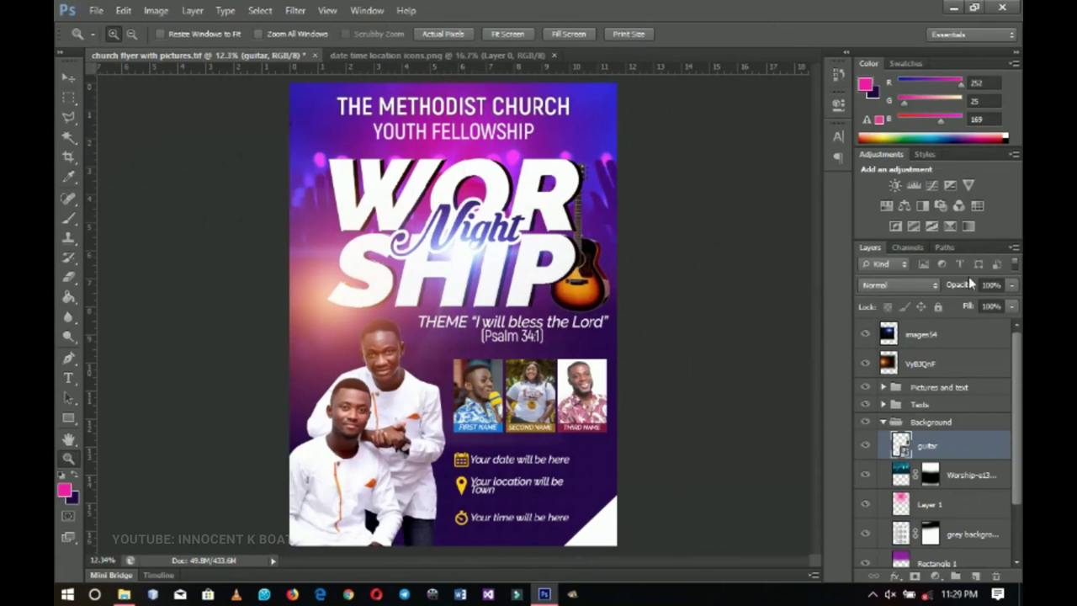
# - Set the guitar to Screen at 47% opacity and collapse the Background group
pyautogui.click(914, 283)
pyautogui.click(869, 128)
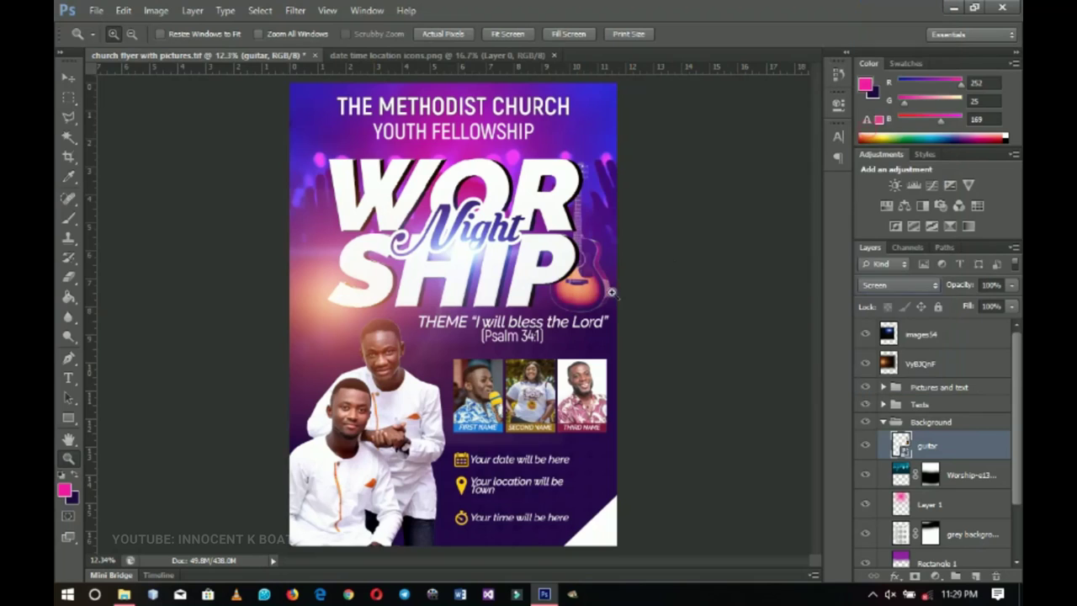
pyautogui.moveTo(966, 289); pyautogui.dragTo(942, 286)
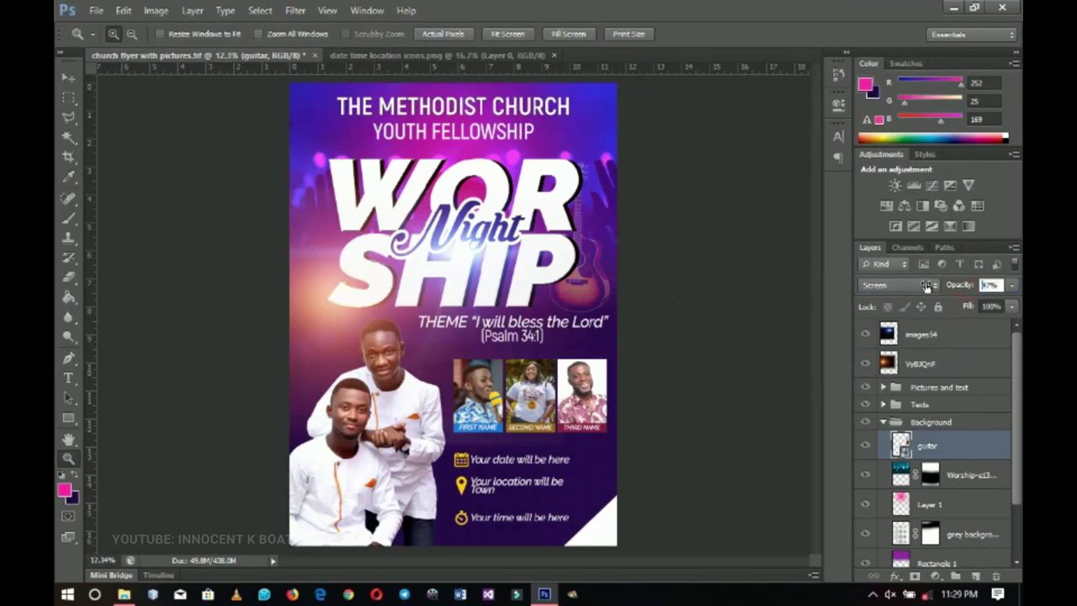
pyautogui.click(124, 594)
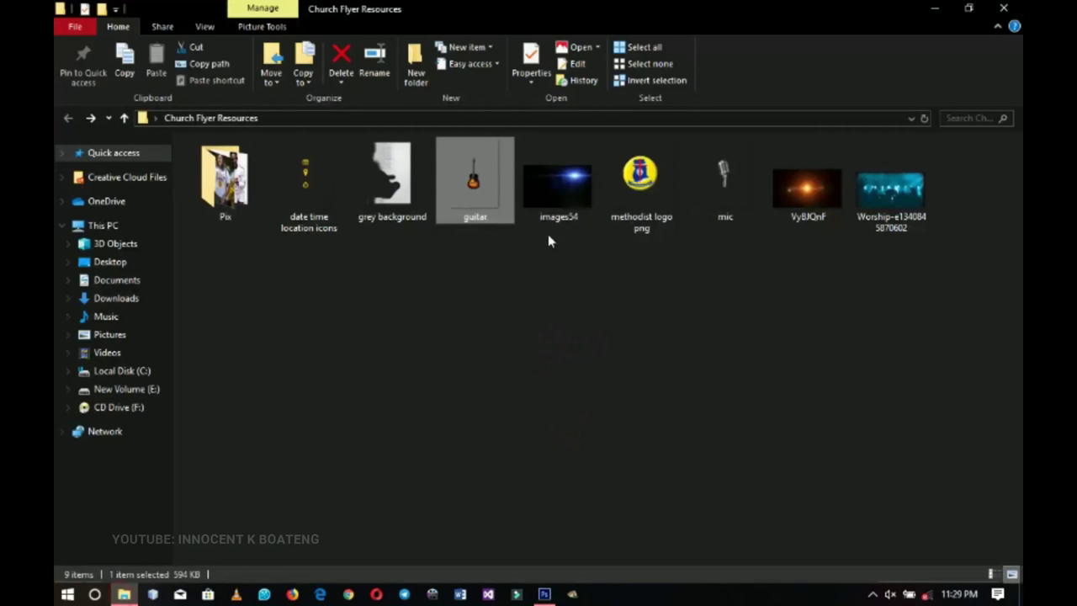
pyautogui.click(545, 594)
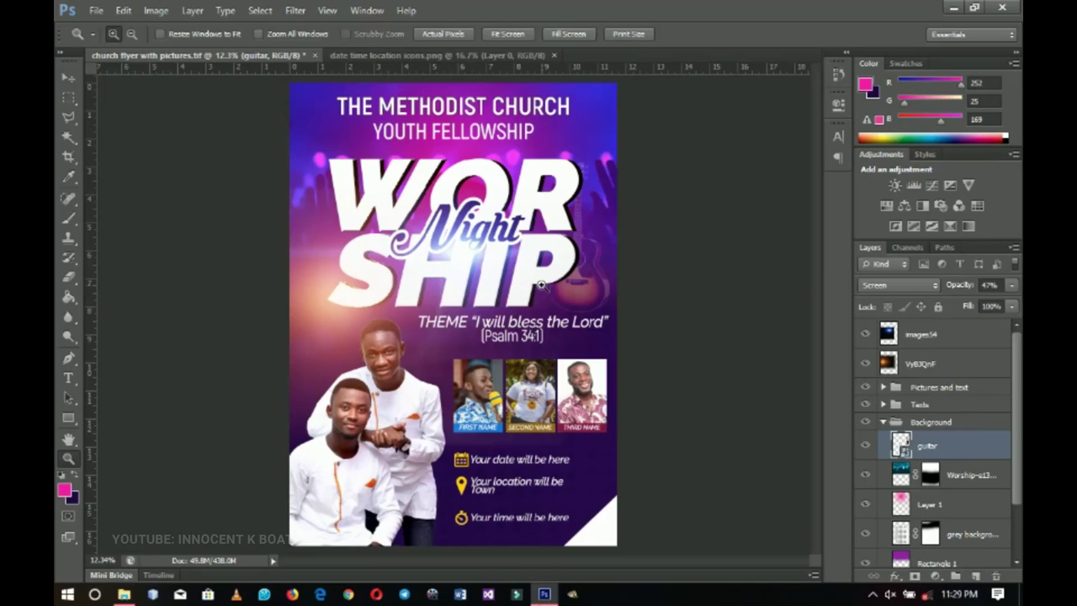
pyautogui.click(883, 422)
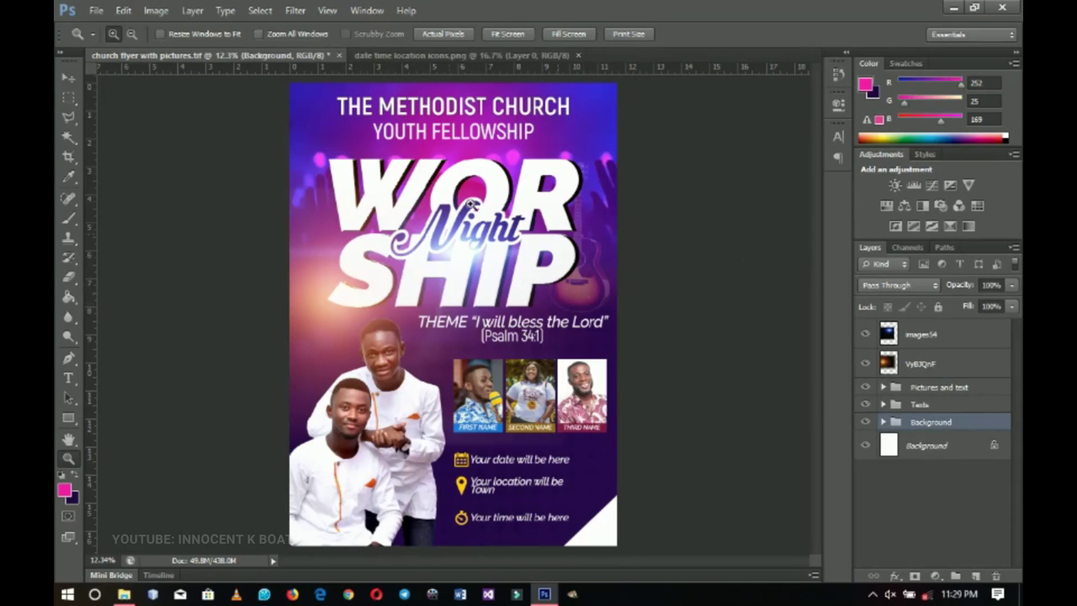
# - Type a new '19' text layer beside the title in Helvetica
pyautogui.click(68, 80)
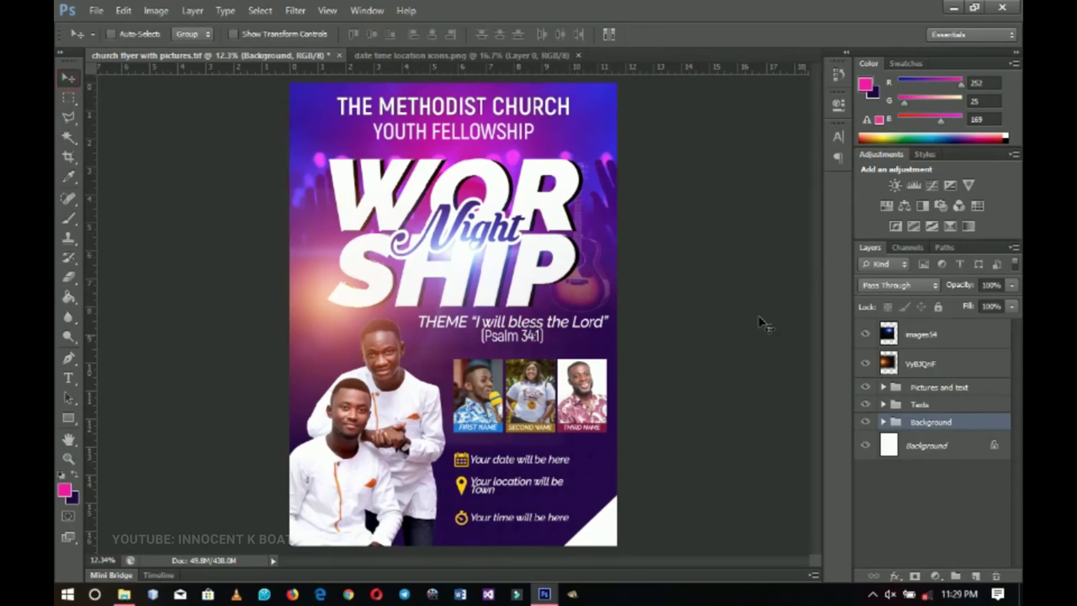
pyautogui.click(884, 405)
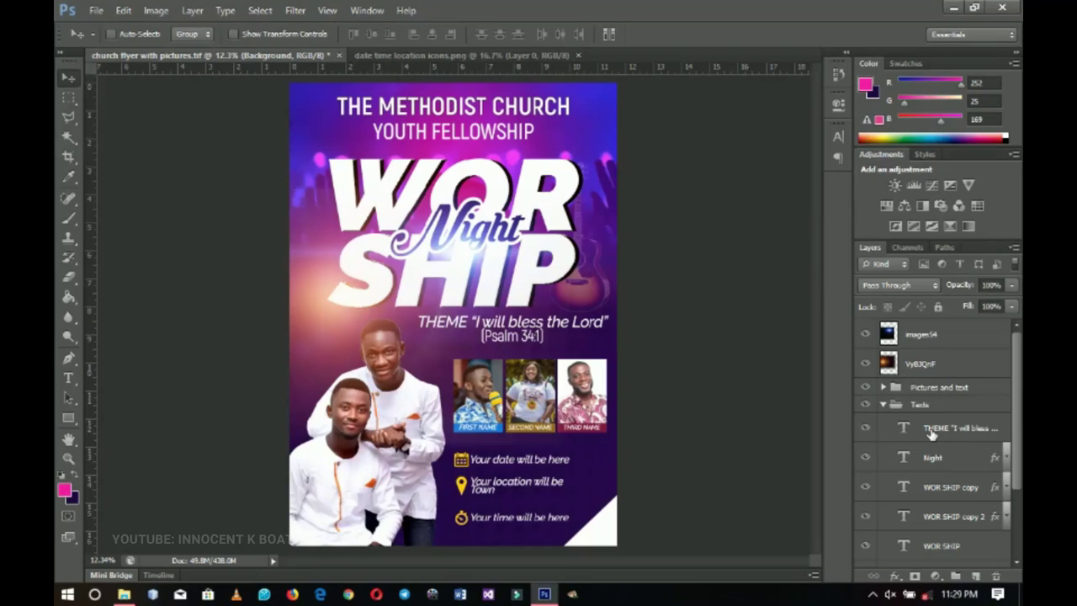
pyautogui.press('t')
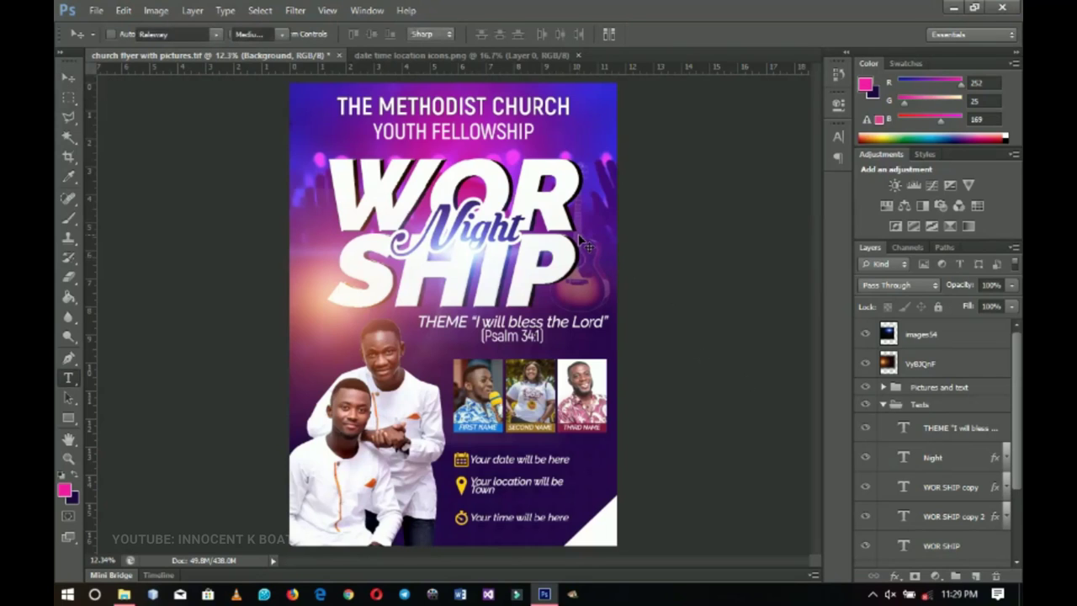
pyautogui.click(581, 242)
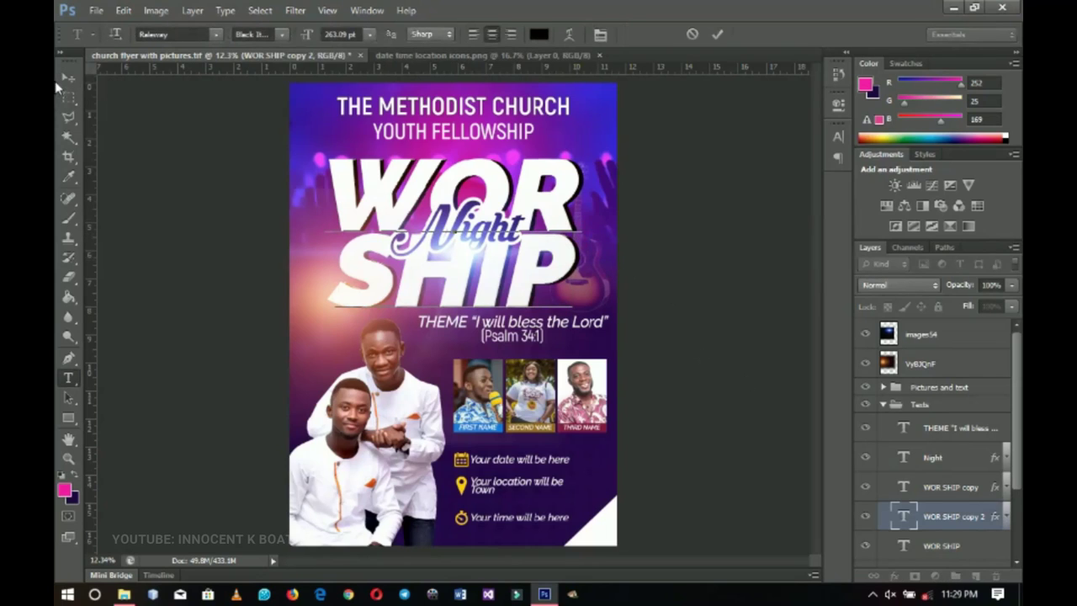
pyautogui.click(68, 78)
pyautogui.click(599, 143)
pyautogui.write('19')
pyautogui.hotkey('ctrl', 'a')
pyautogui.click(193, 34)
pyautogui.write('helv')
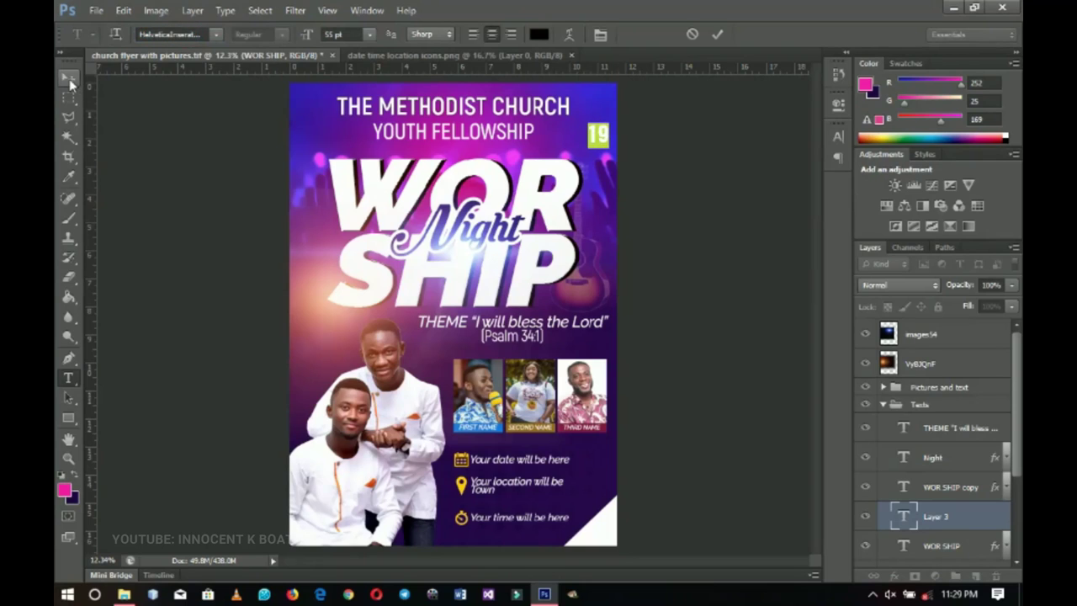
# - Adjust the 19's leading and tracking, move it to the top of Texts, and enlarge it to 111.91 pt
pyautogui.click(600, 34)
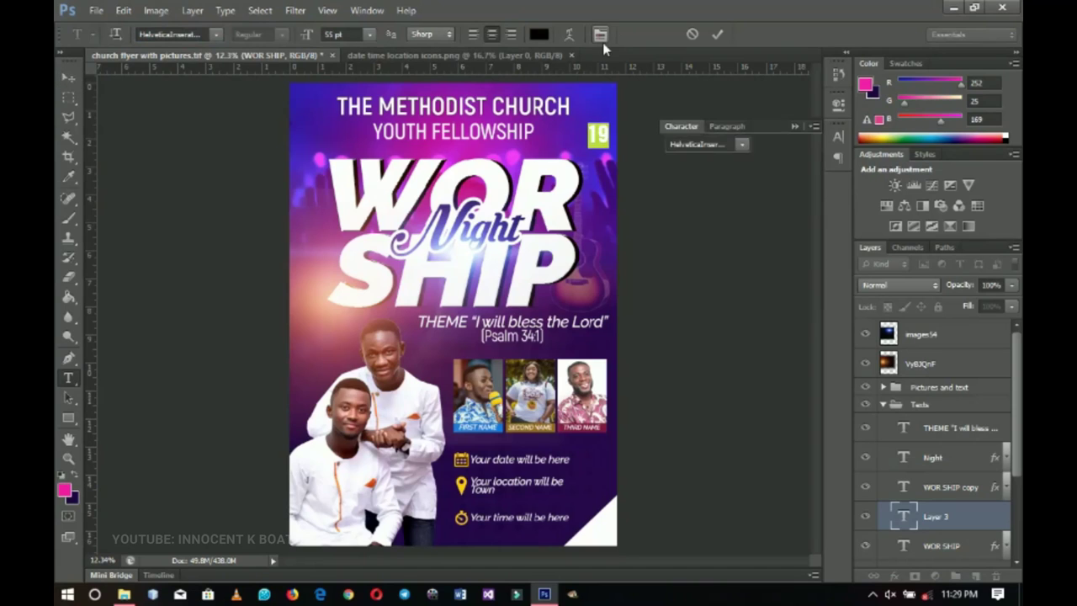
pyautogui.moveTo(749, 168); pyautogui.dragTo(739, 168)
pyautogui.moveTo(748, 186); pyautogui.dragTo(758, 186)
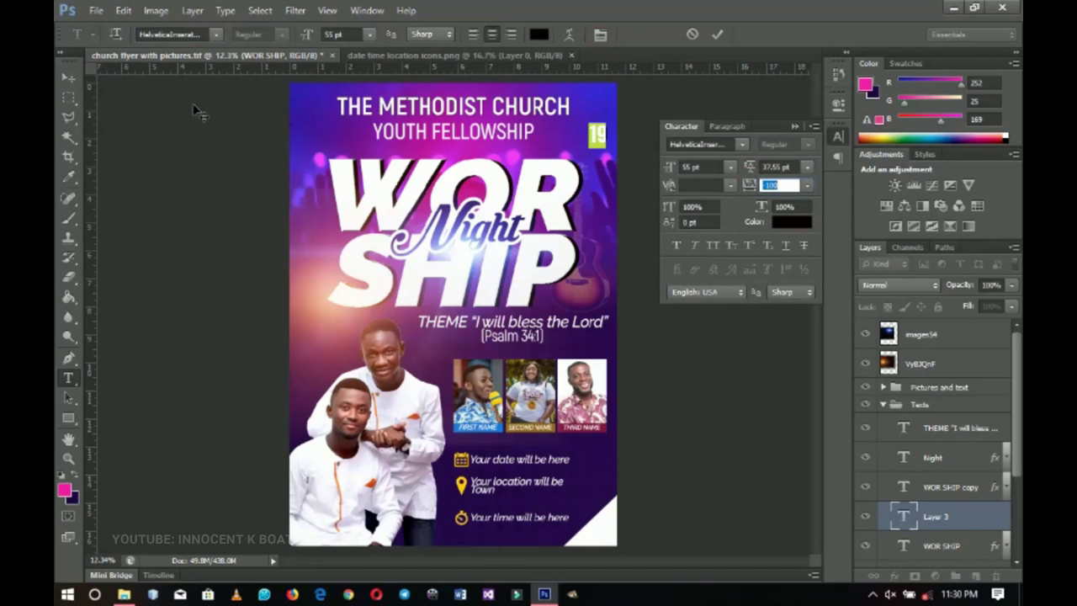
pyautogui.click(68, 78)
pyautogui.moveTo(957, 516); pyautogui.dragTo(944, 434)
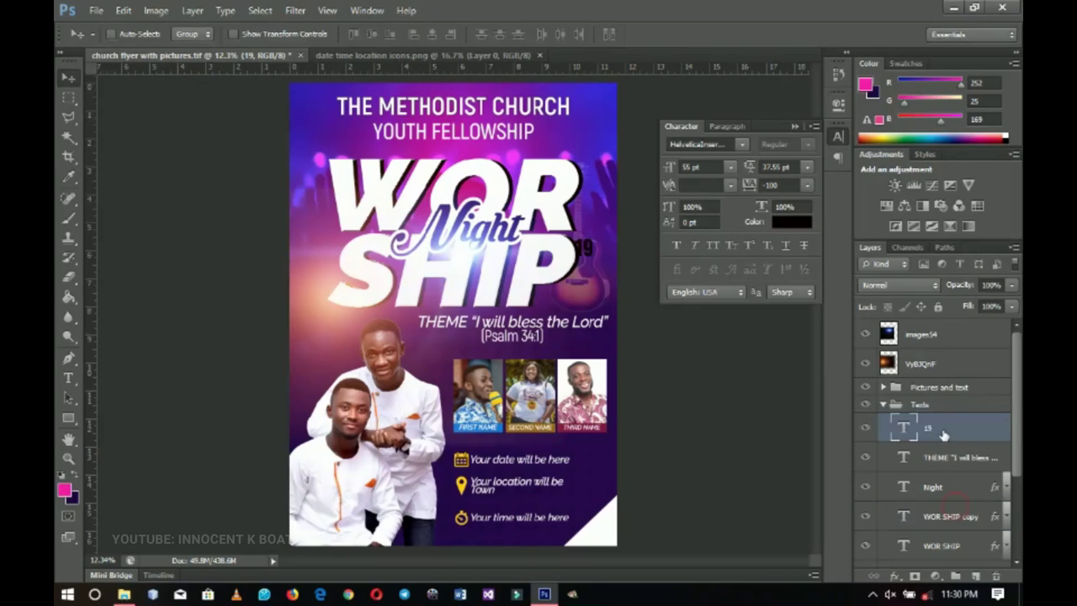
pyautogui.hotkey('ctrl', 't')
pyautogui.moveTo(594, 240); pyautogui.dragTo(606, 219)
pyautogui.press('Return')
# - Colour the 19 cream, #fff6e1
pyautogui.press('t')
pyautogui.doubleClick(589, 244)
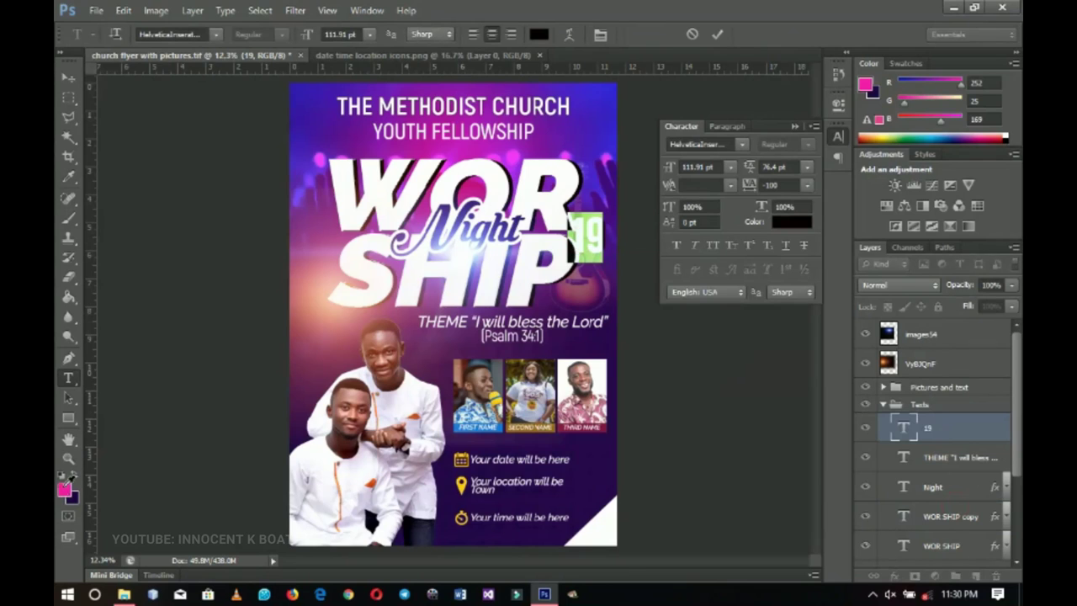
pyautogui.click(66, 486)
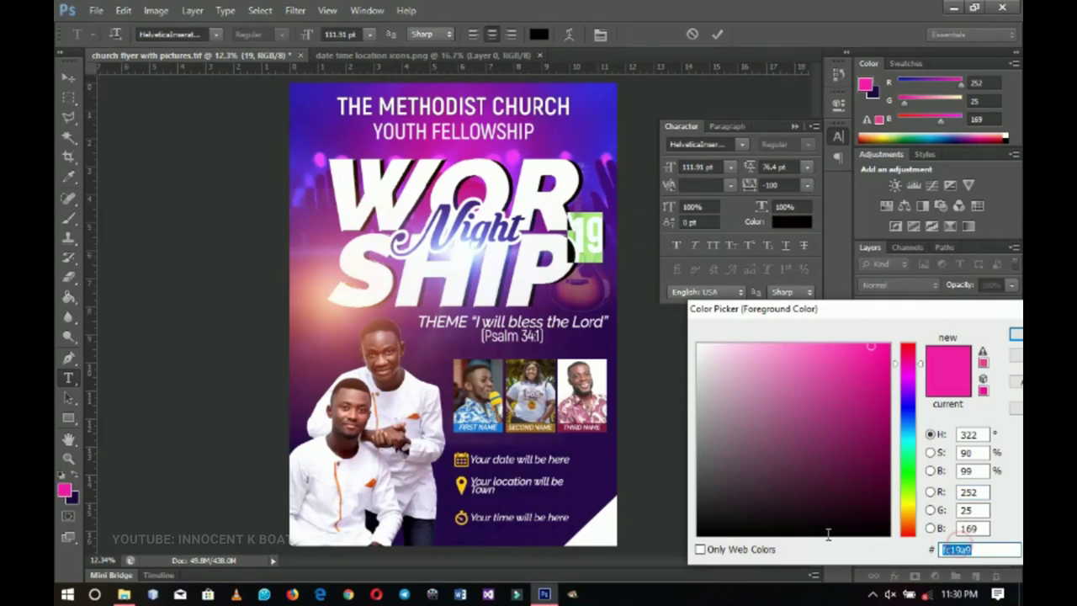
pyautogui.write('fff6e1')
pyautogui.click(1015, 335)
pyautogui.click(68, 78)
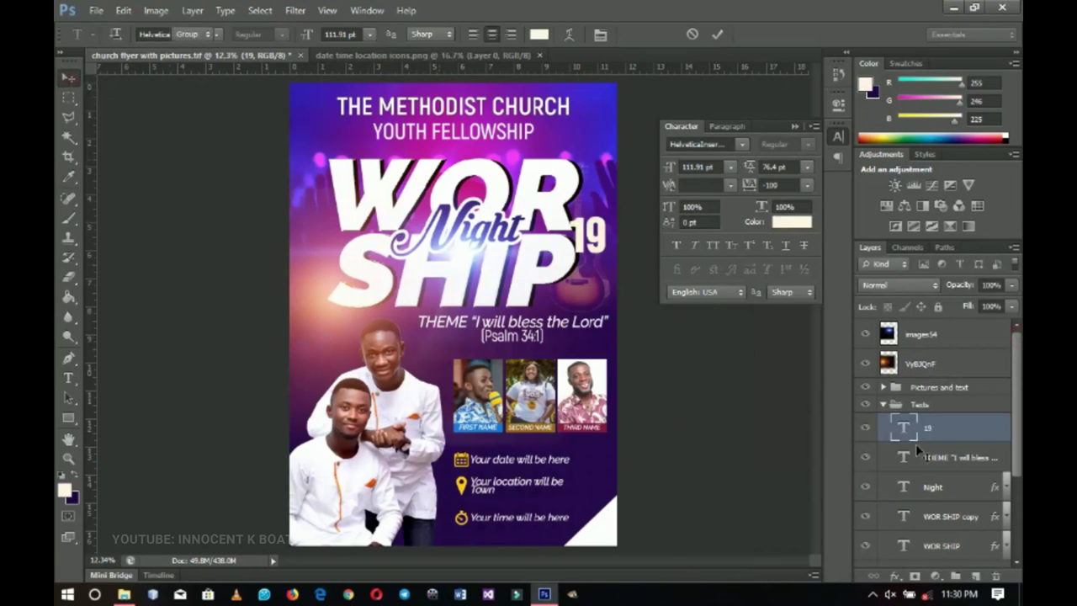
# - Enable a Gradient Overlay on the 19 layer using a metallic gradient preset
pyautogui.rightClick(938, 427)
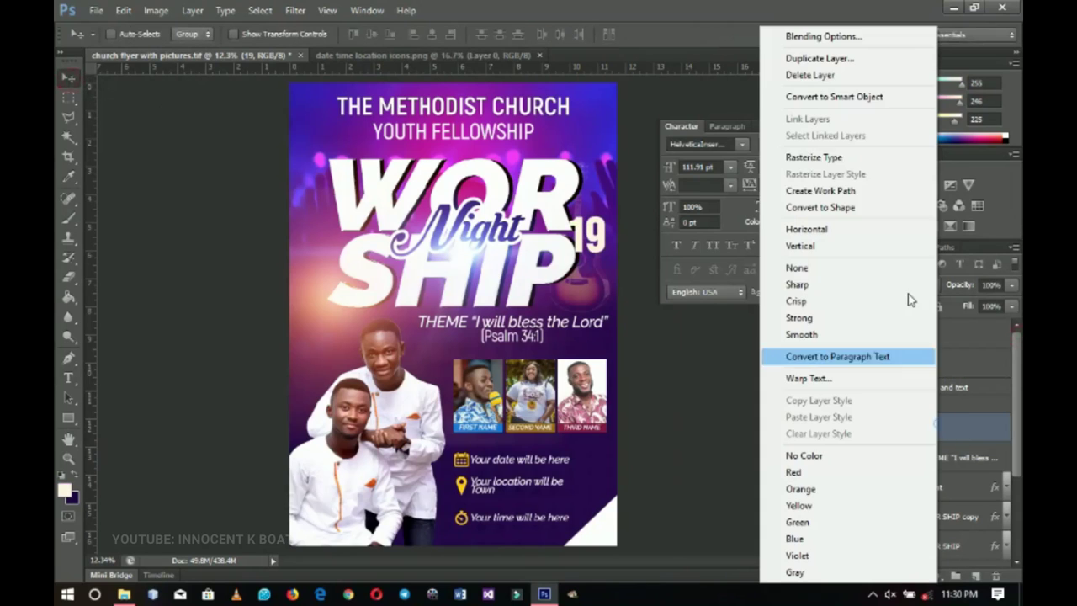
pyautogui.click(809, 37)
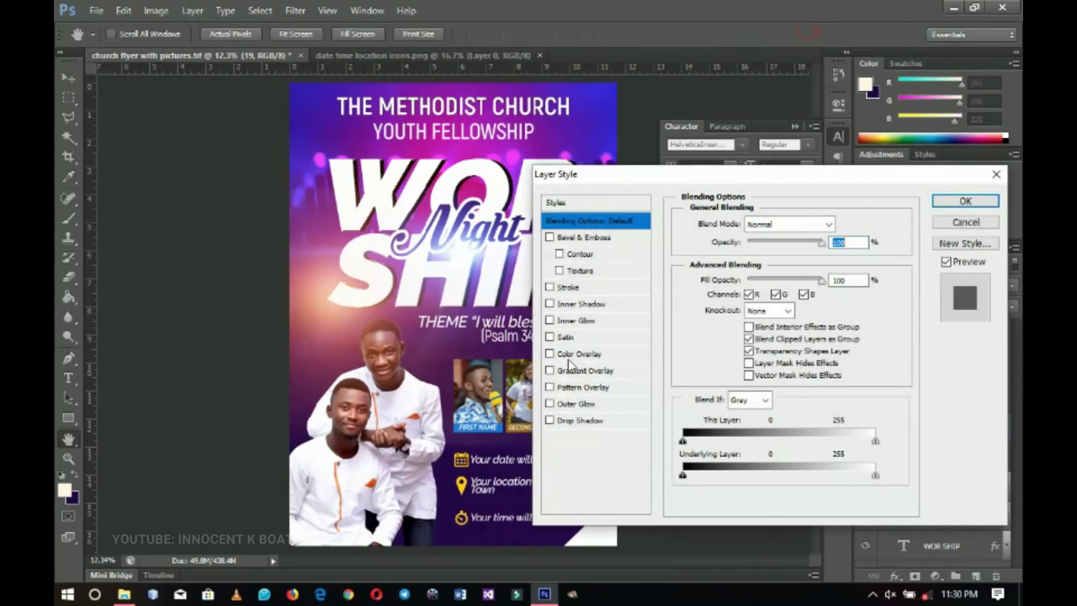
pyautogui.click(585, 370)
pyautogui.click(773, 263)
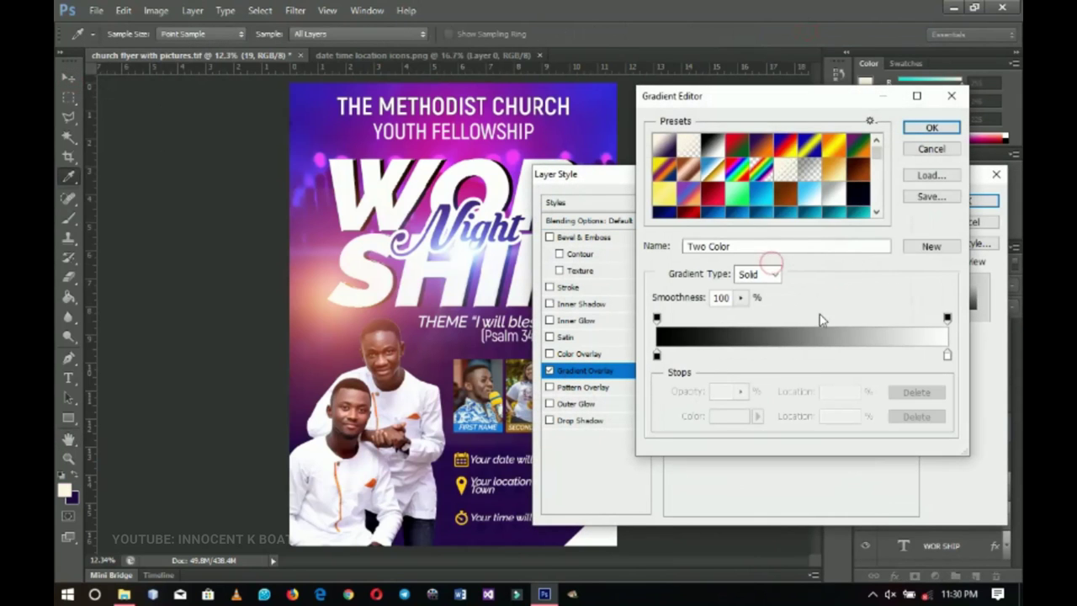
pyautogui.scroll(-3, 844, 196)
pyautogui.scroll(-5, 844, 195)
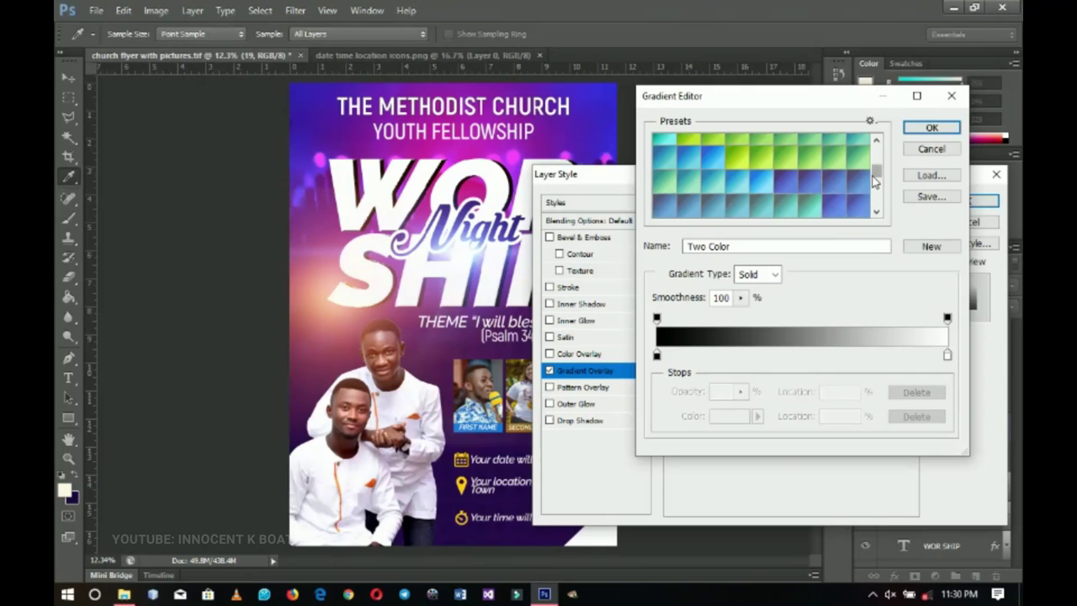
pyautogui.scroll(-3, 868, 209)
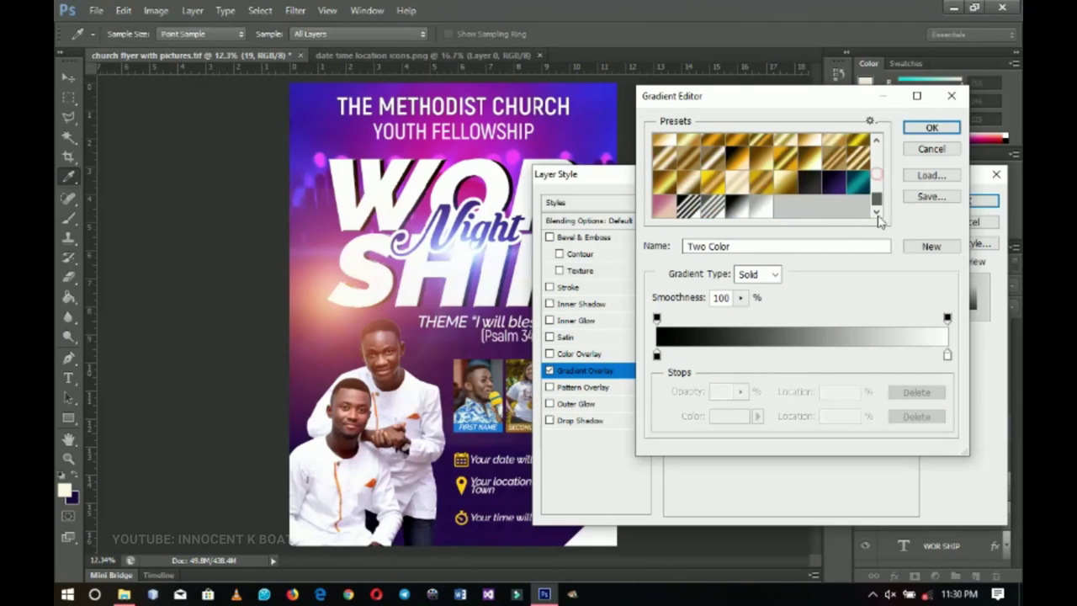
pyautogui.click(755, 211)
pyautogui.click(929, 128)
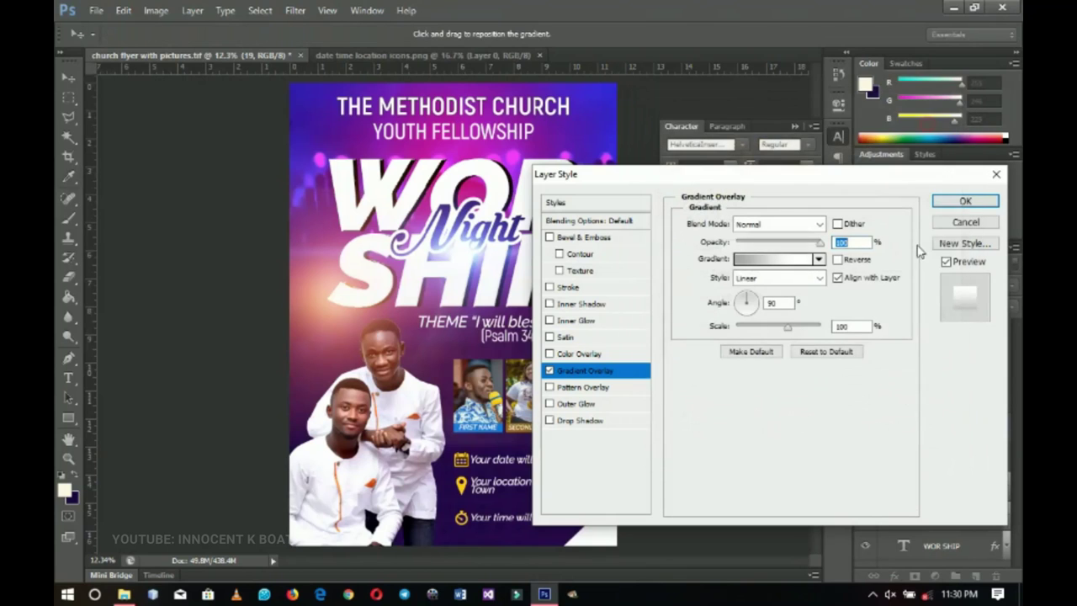
# - Set the gradient overlay to Linear Burn, add an enlarged drop shadow, and apply the styles
pyautogui.moveTo(771, 193); pyautogui.dragTo(830, 323)
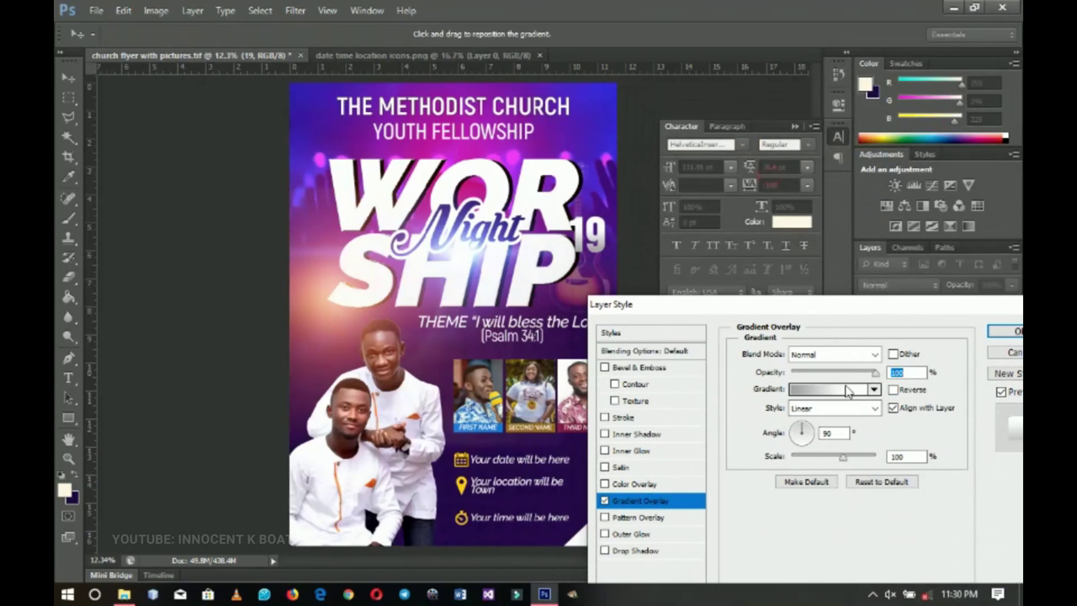
pyautogui.moveTo(838, 384); pyautogui.dragTo(875, 379)
pyautogui.click(844, 353)
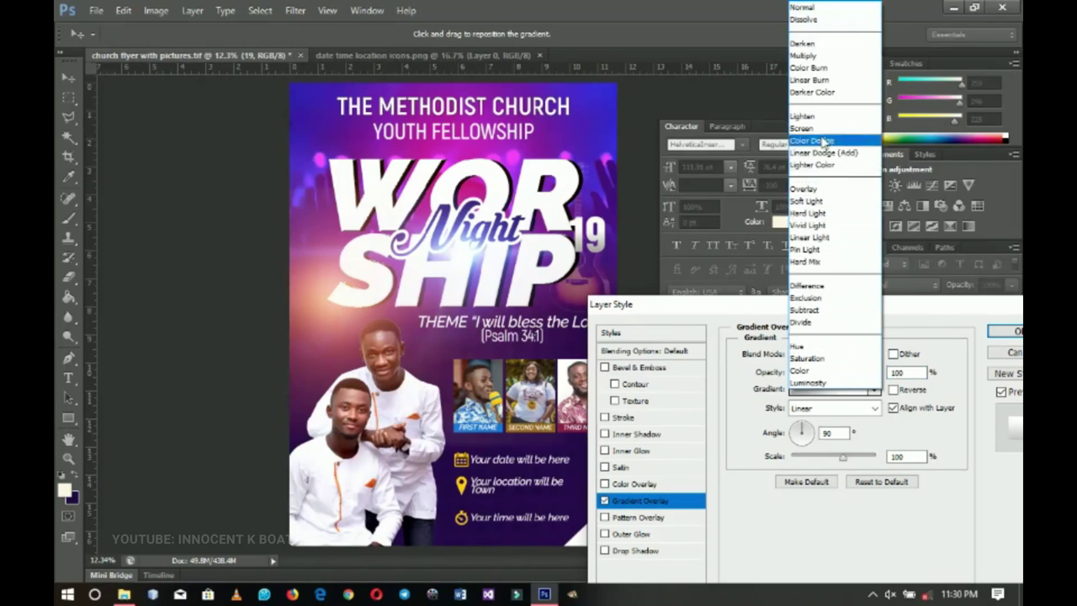
pyautogui.click(809, 80)
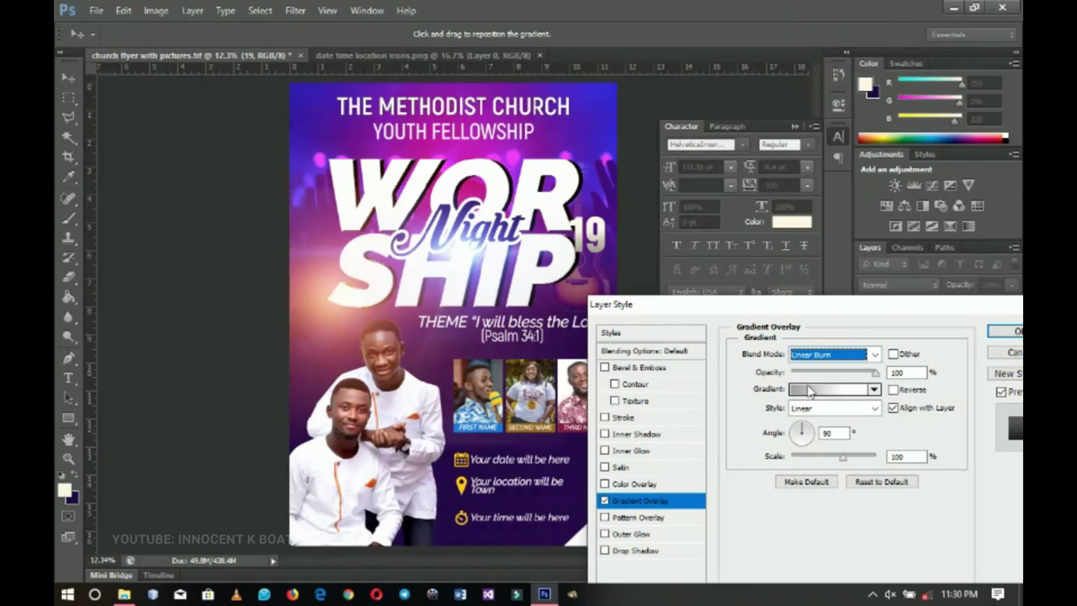
pyautogui.click(643, 551)
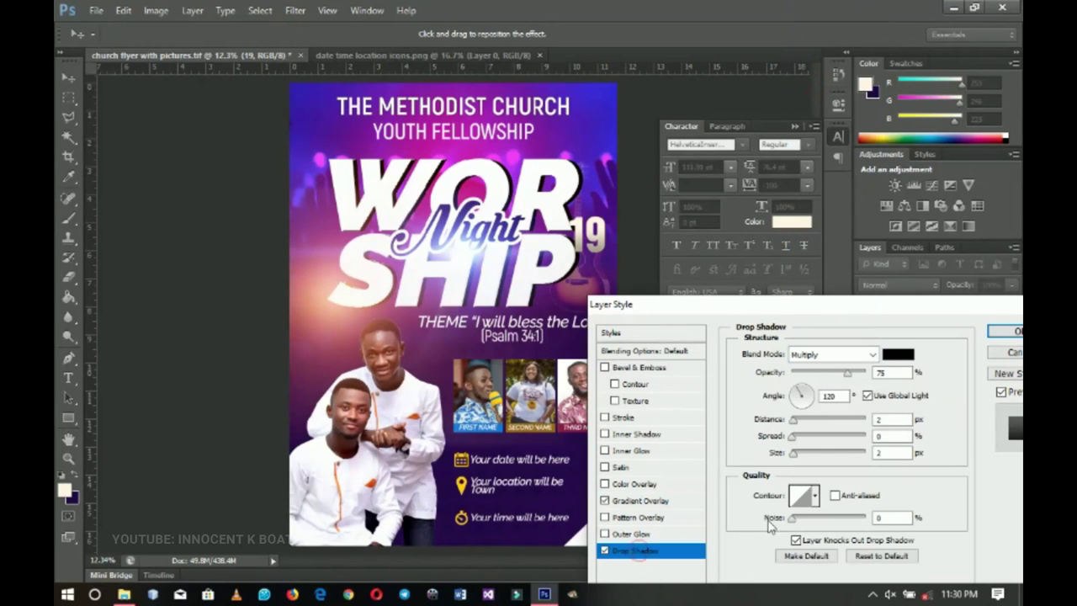
pyautogui.moveTo(792, 453); pyautogui.dragTo(810, 453)
pyautogui.press('Return')
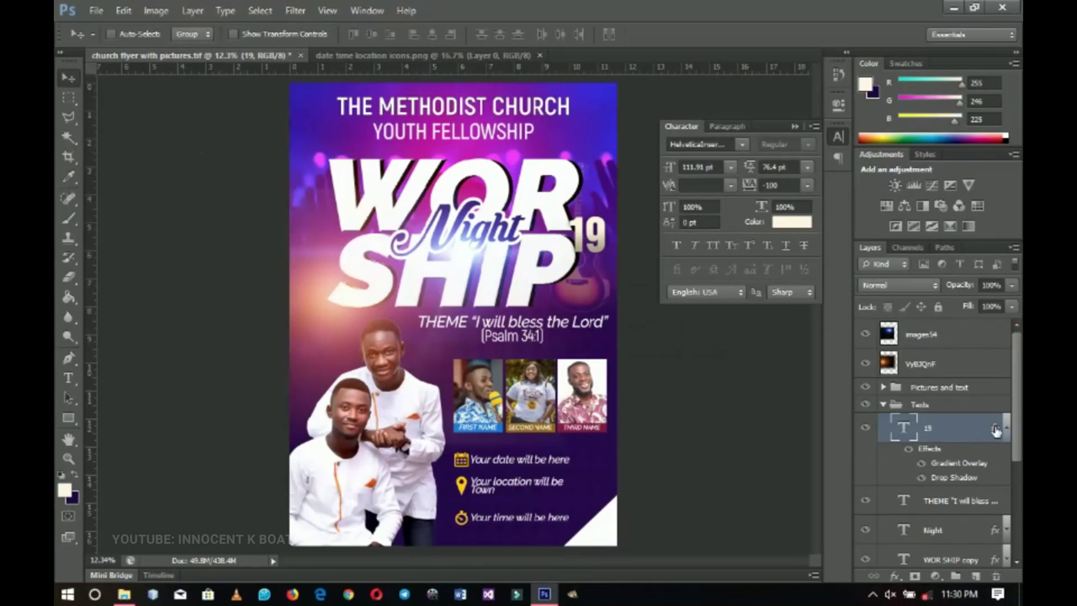
# - Reduce the 19's gradient overlay opacity to 53%
pyautogui.doubleClick(967, 428)
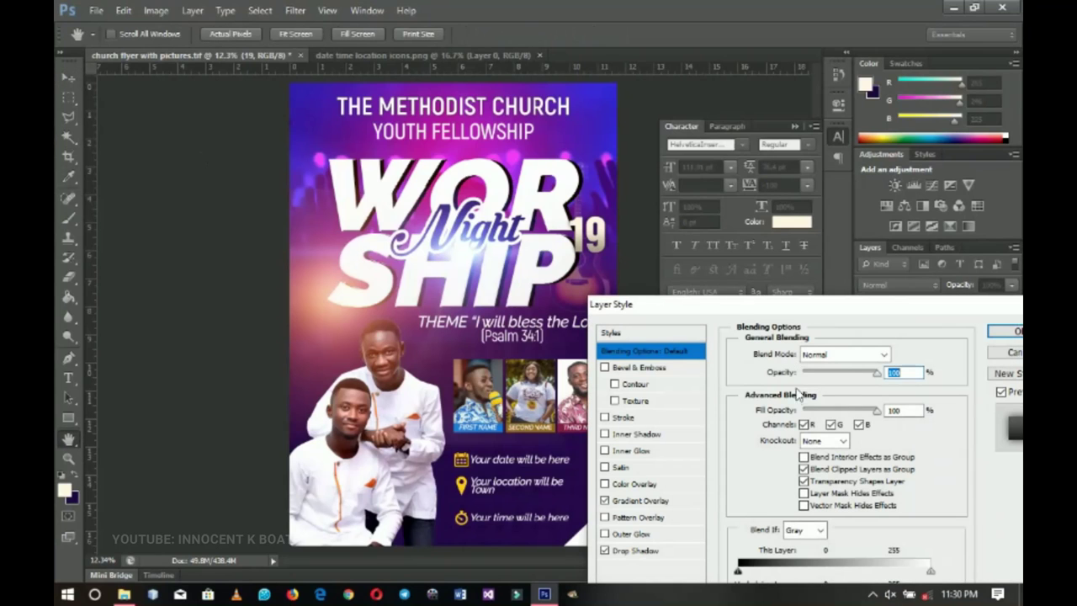
pyautogui.click(631, 502)
pyautogui.moveTo(869, 372); pyautogui.dragTo(838, 374)
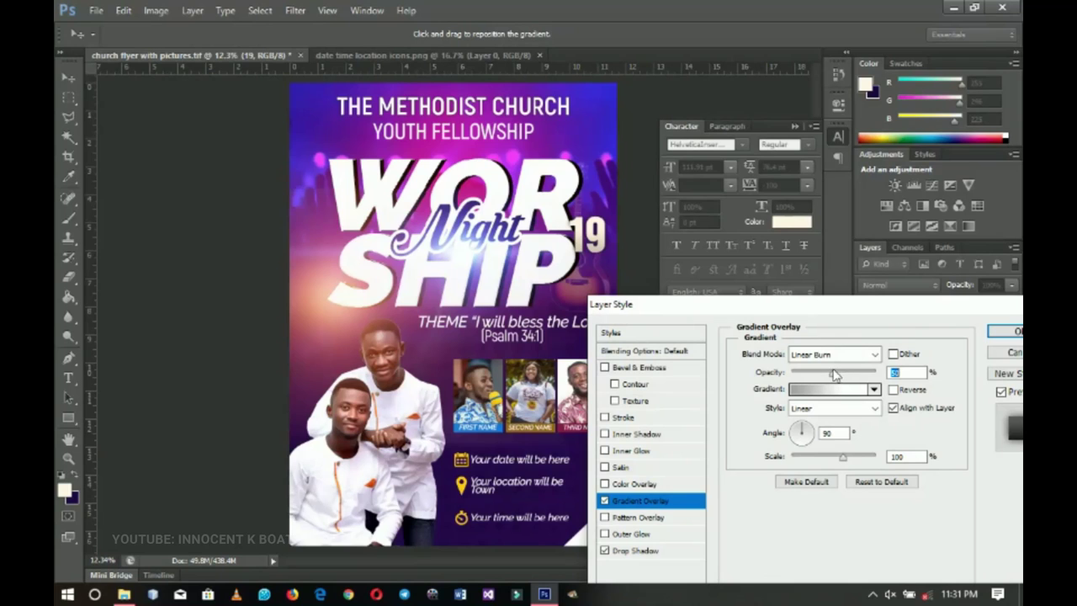
pyautogui.click(1003, 332)
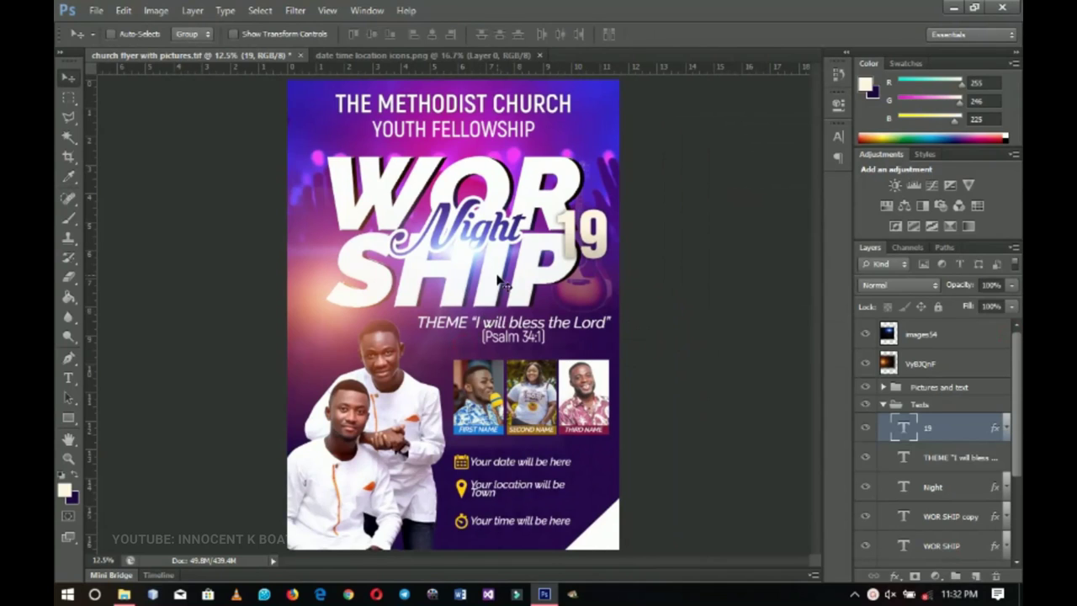
# - Collapse the Texts layer group in the Layers panel
pyautogui.click(883, 405)
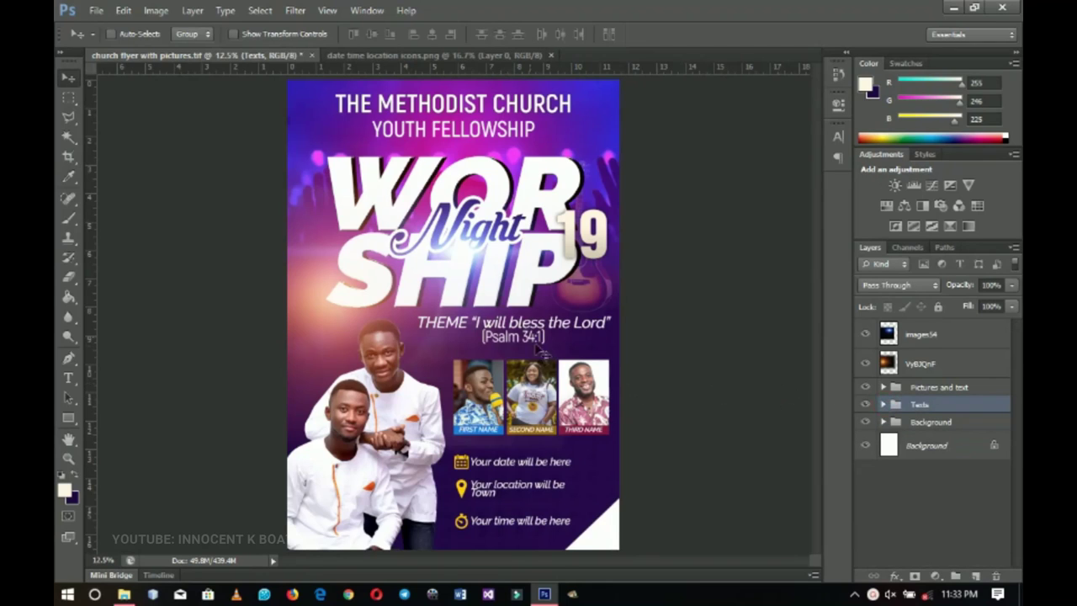